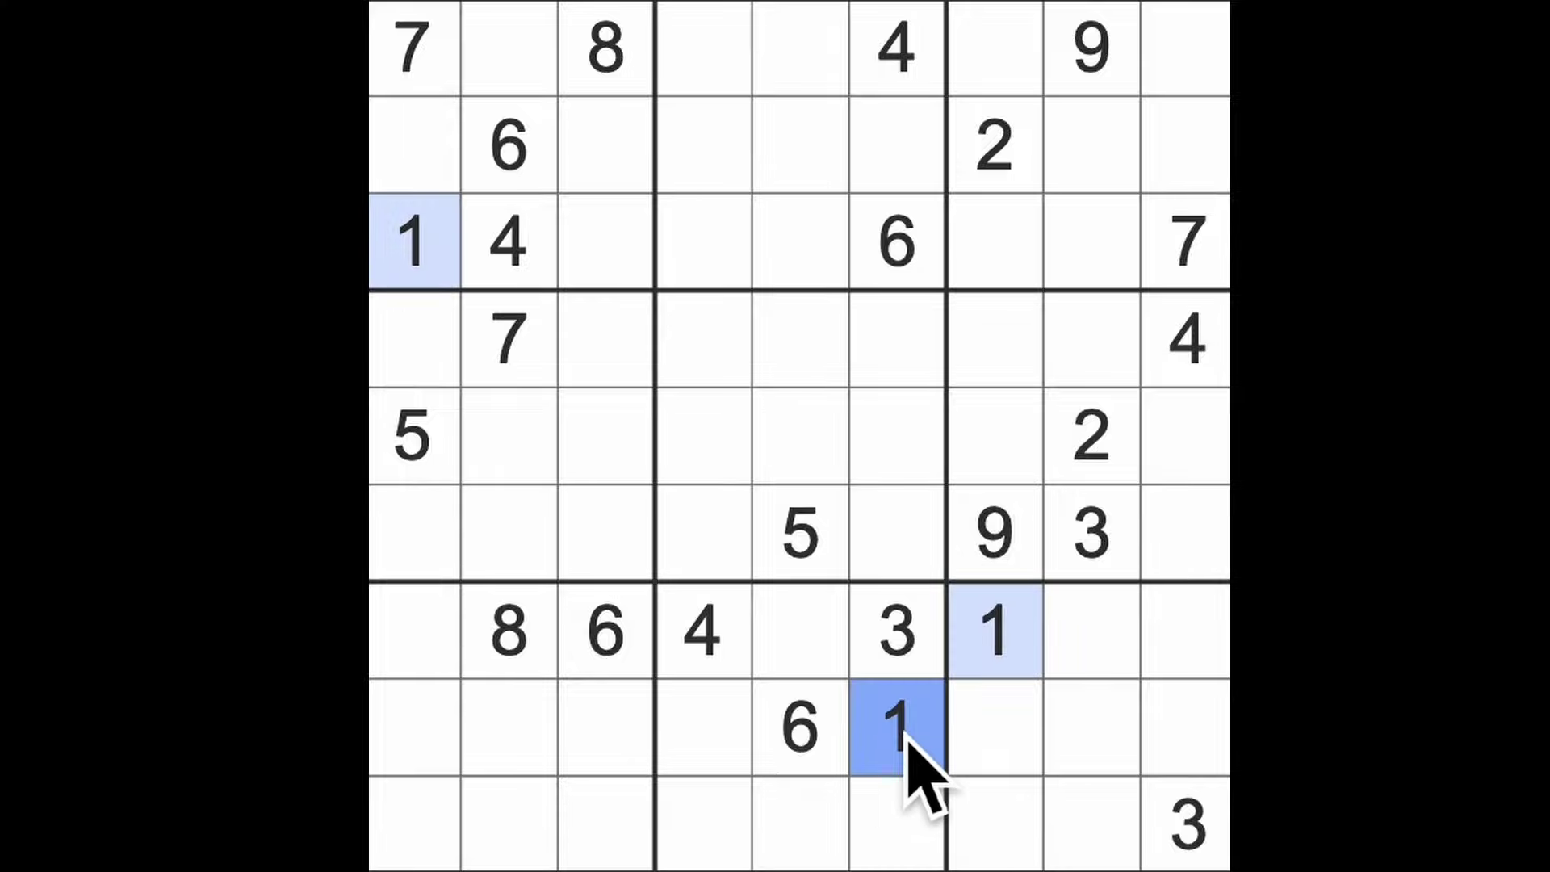
Check where the 2s, 3s and 4s sit, then place a 4 at row 2, column 8.
{"action": "left_click", "coordinate": [1096, 455]}
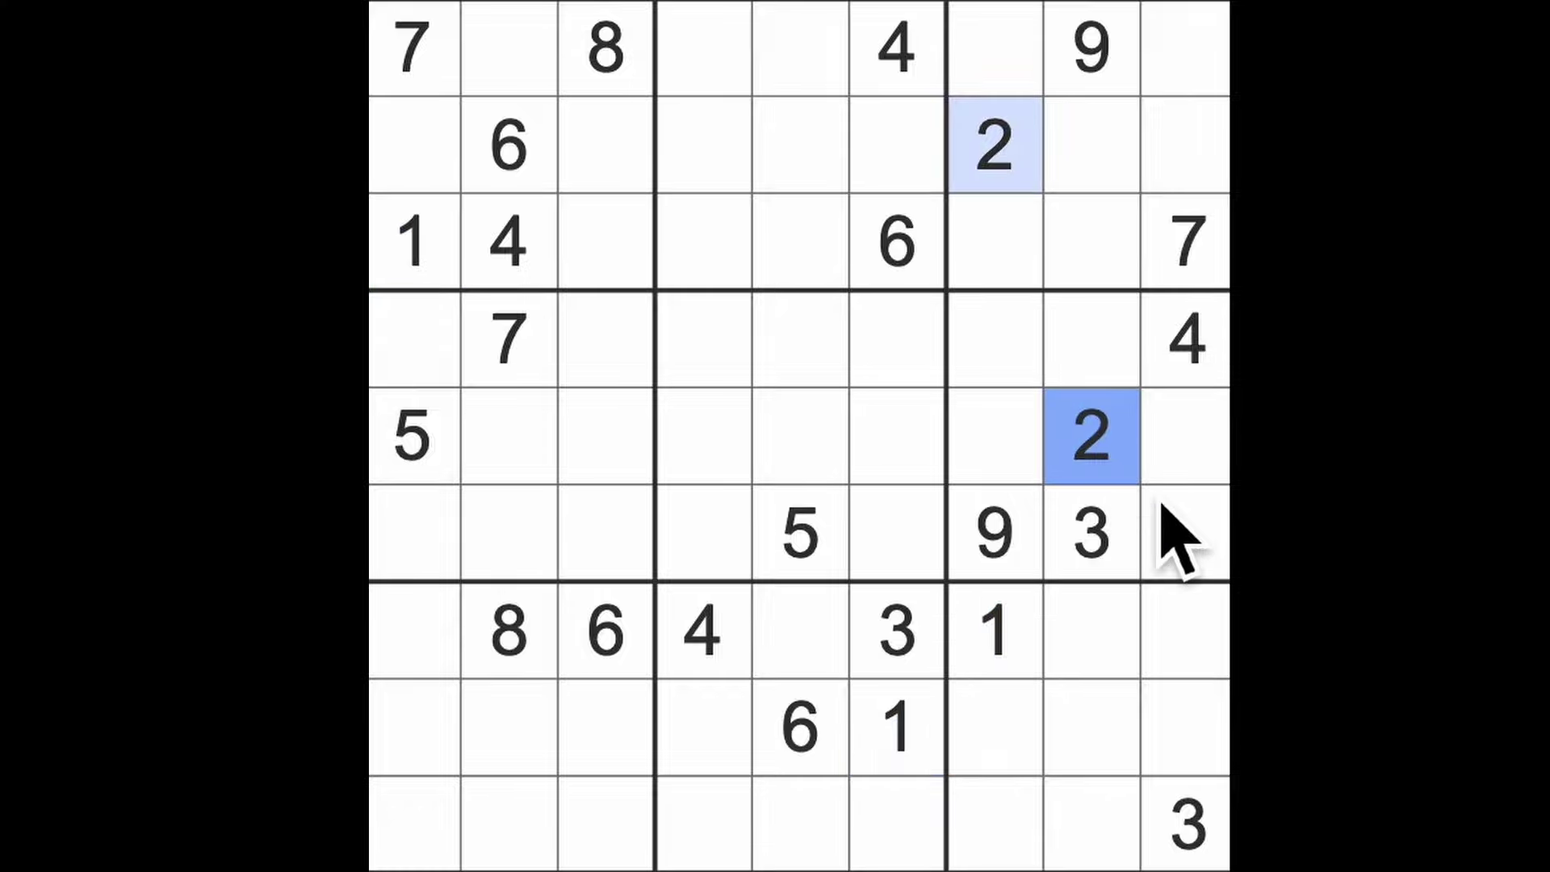
{"action": "left_click", "coordinate": [1114, 558]}
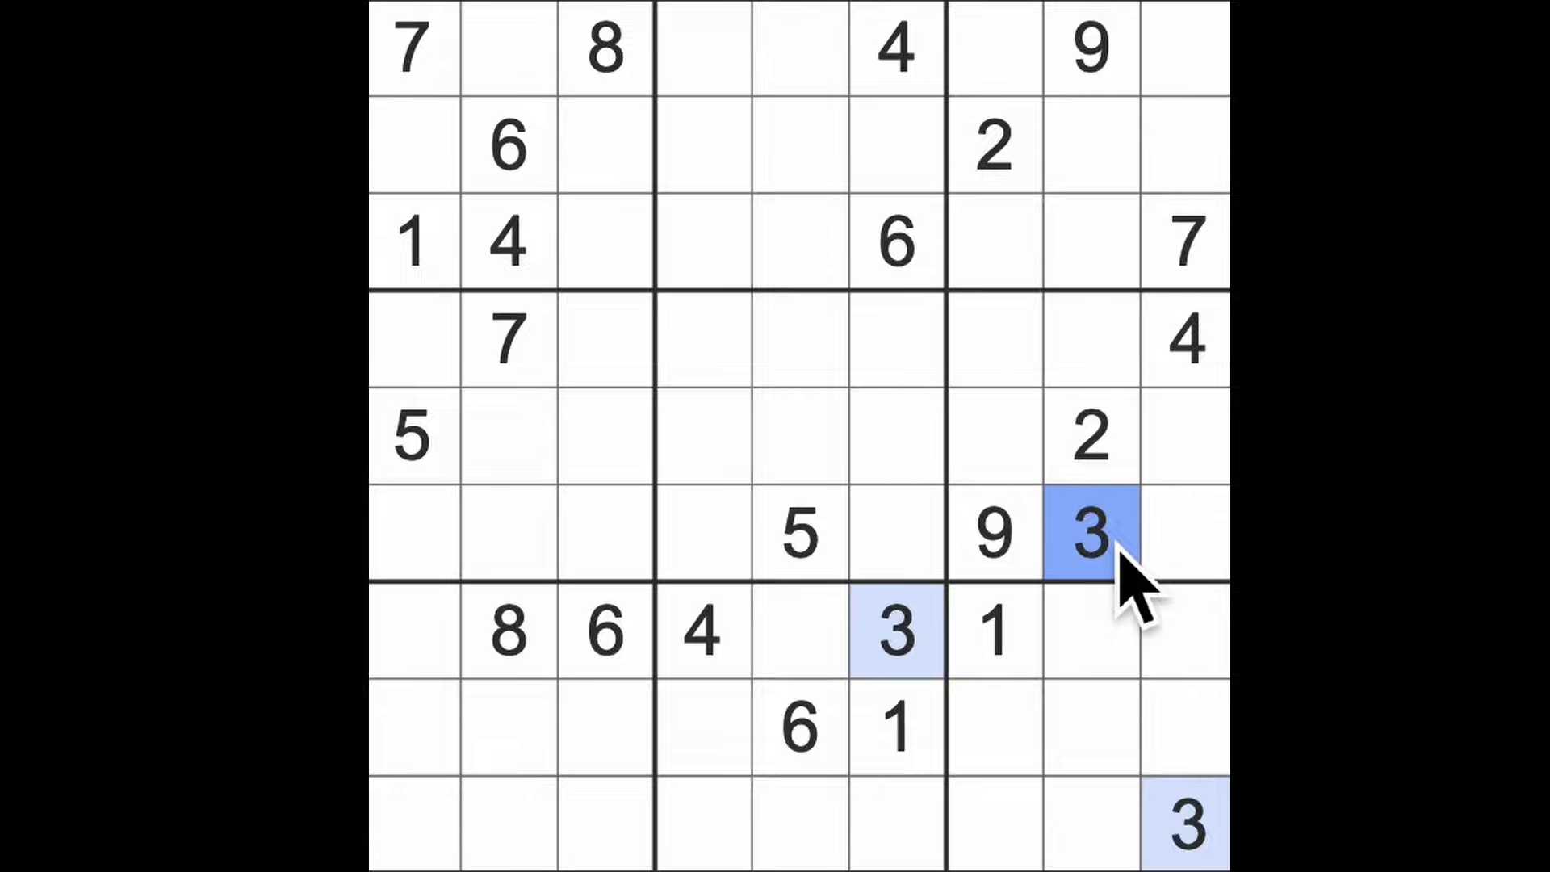
{"action": "left_click", "coordinate": [1192, 345]}
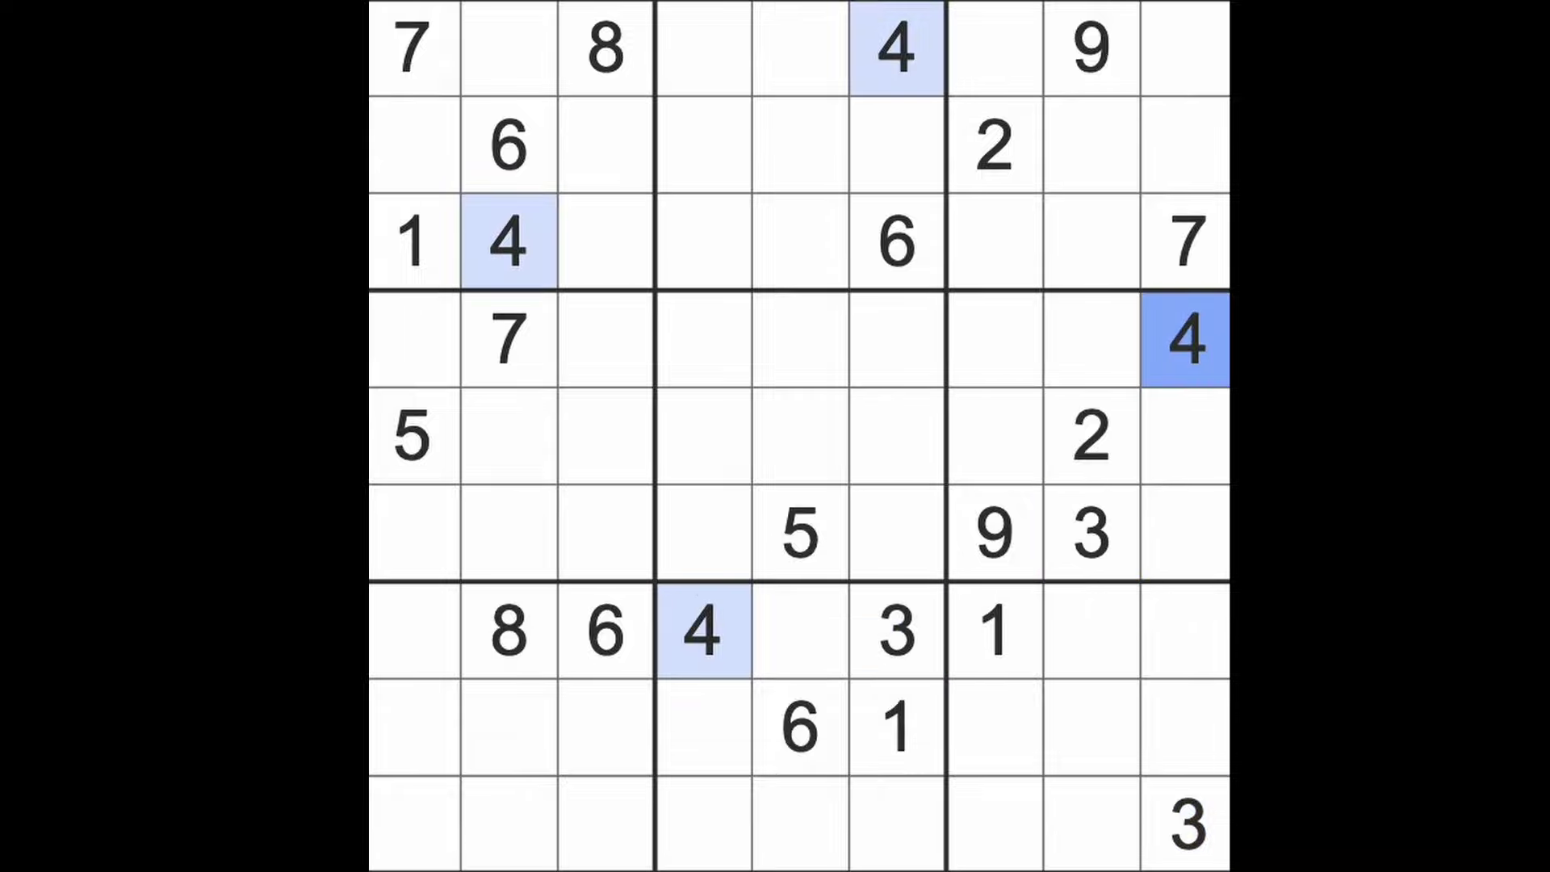
{"action": "left_click_drag", "start_coordinate": [1193, 345], "coordinate": [1193, 49]}
{"action": "left_click_drag", "start_coordinate": [508, 242], "coordinate": [1193, 243]}
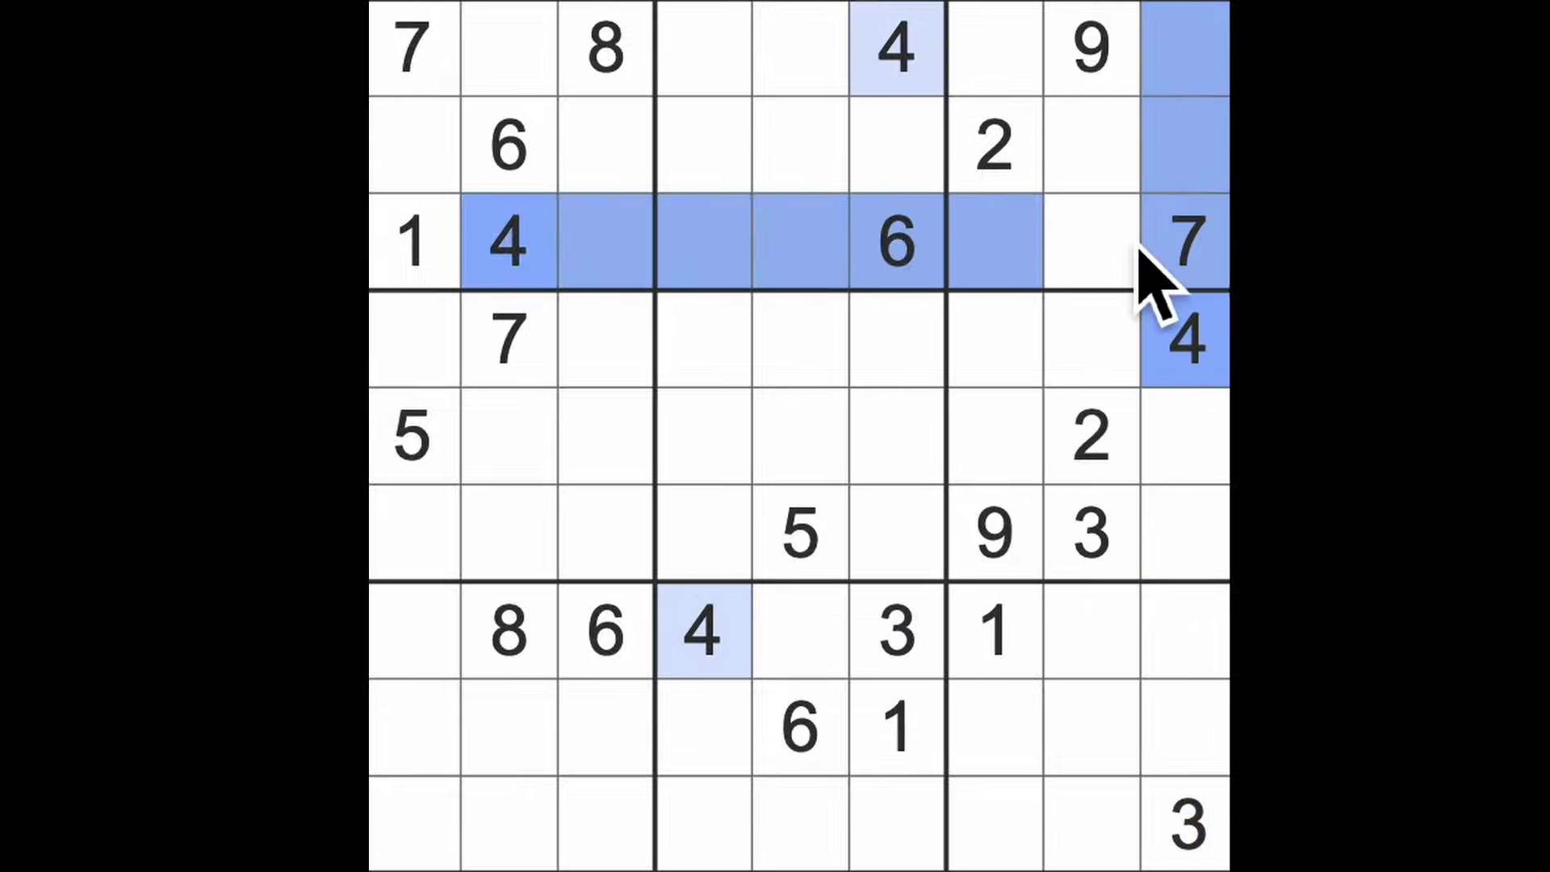
{"action": "left_click", "coordinate": [1090, 146]}
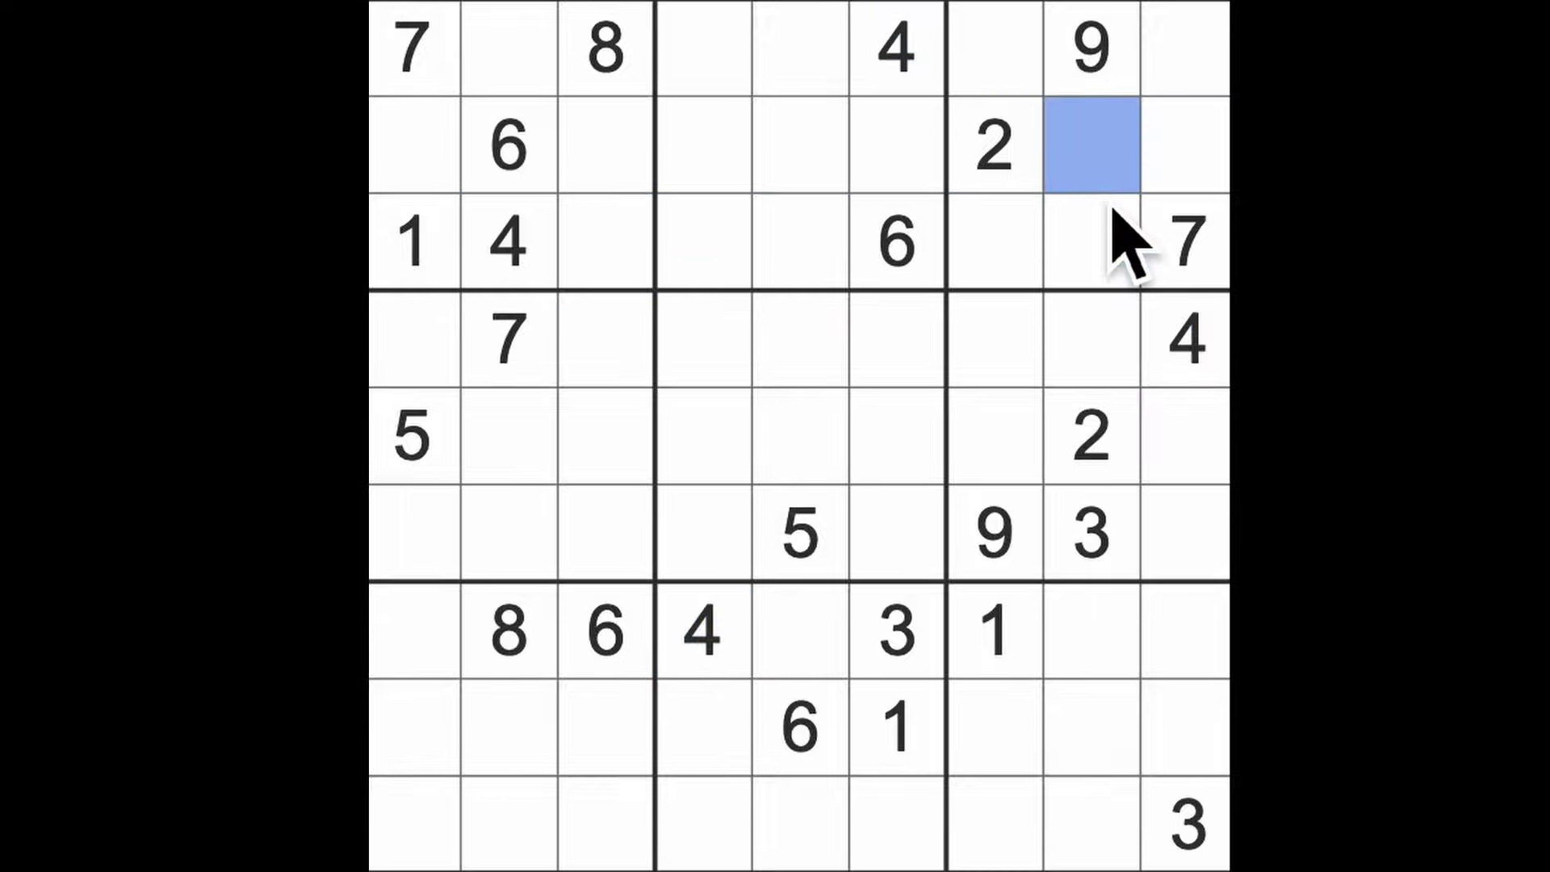
{"action": "type", "text": "4"}
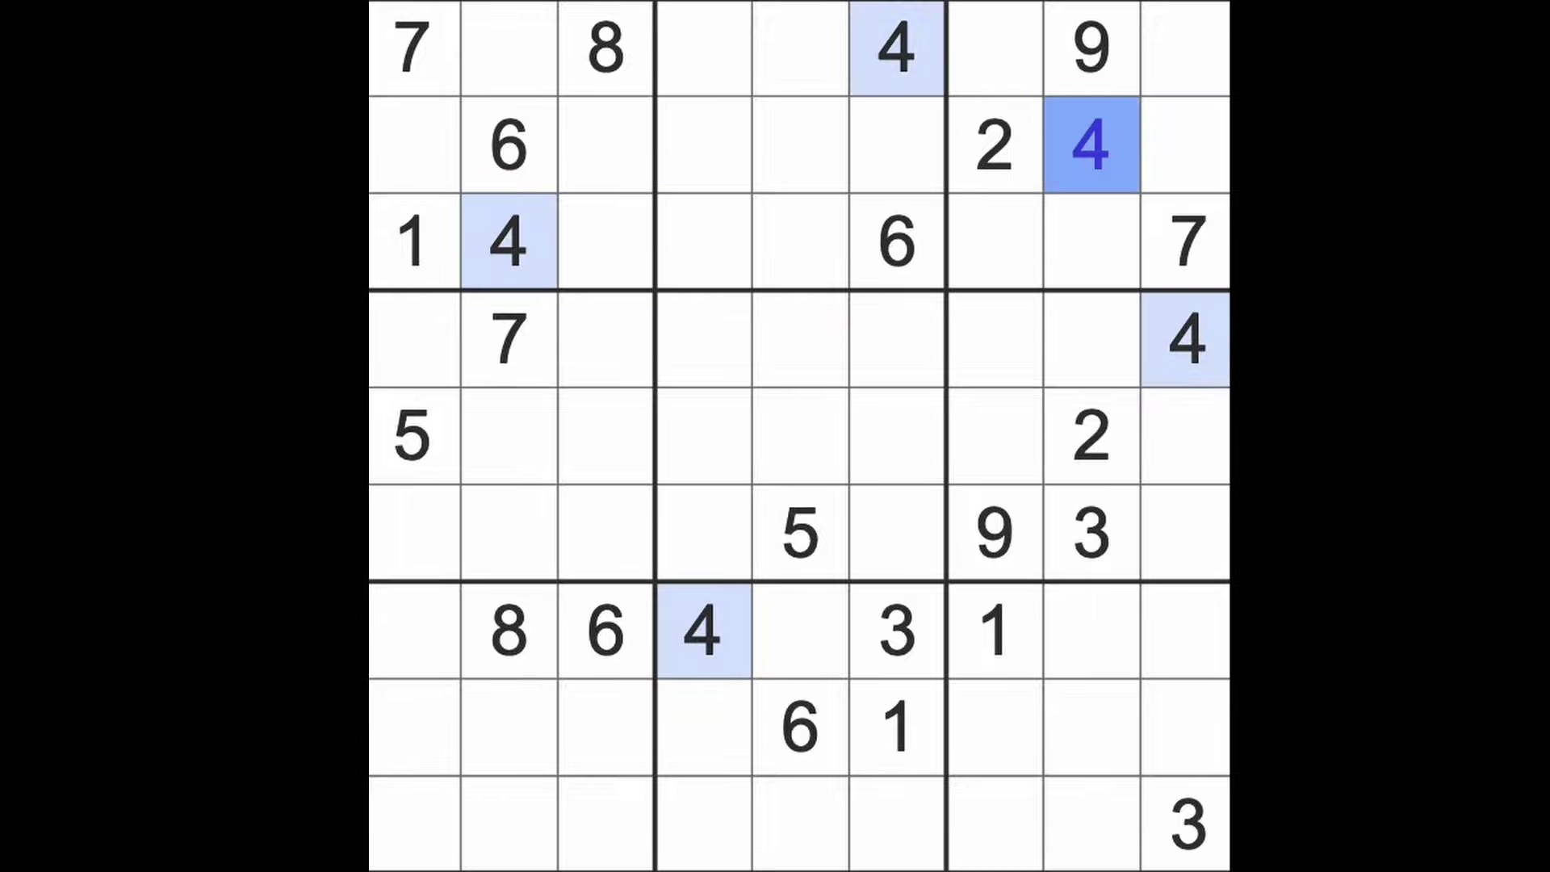
Rule out column 6 and the centre box for 4, then place a 4 at row 5, column 5.
{"action": "left_click_drag", "start_coordinate": [896, 49], "coordinate": [897, 533]}
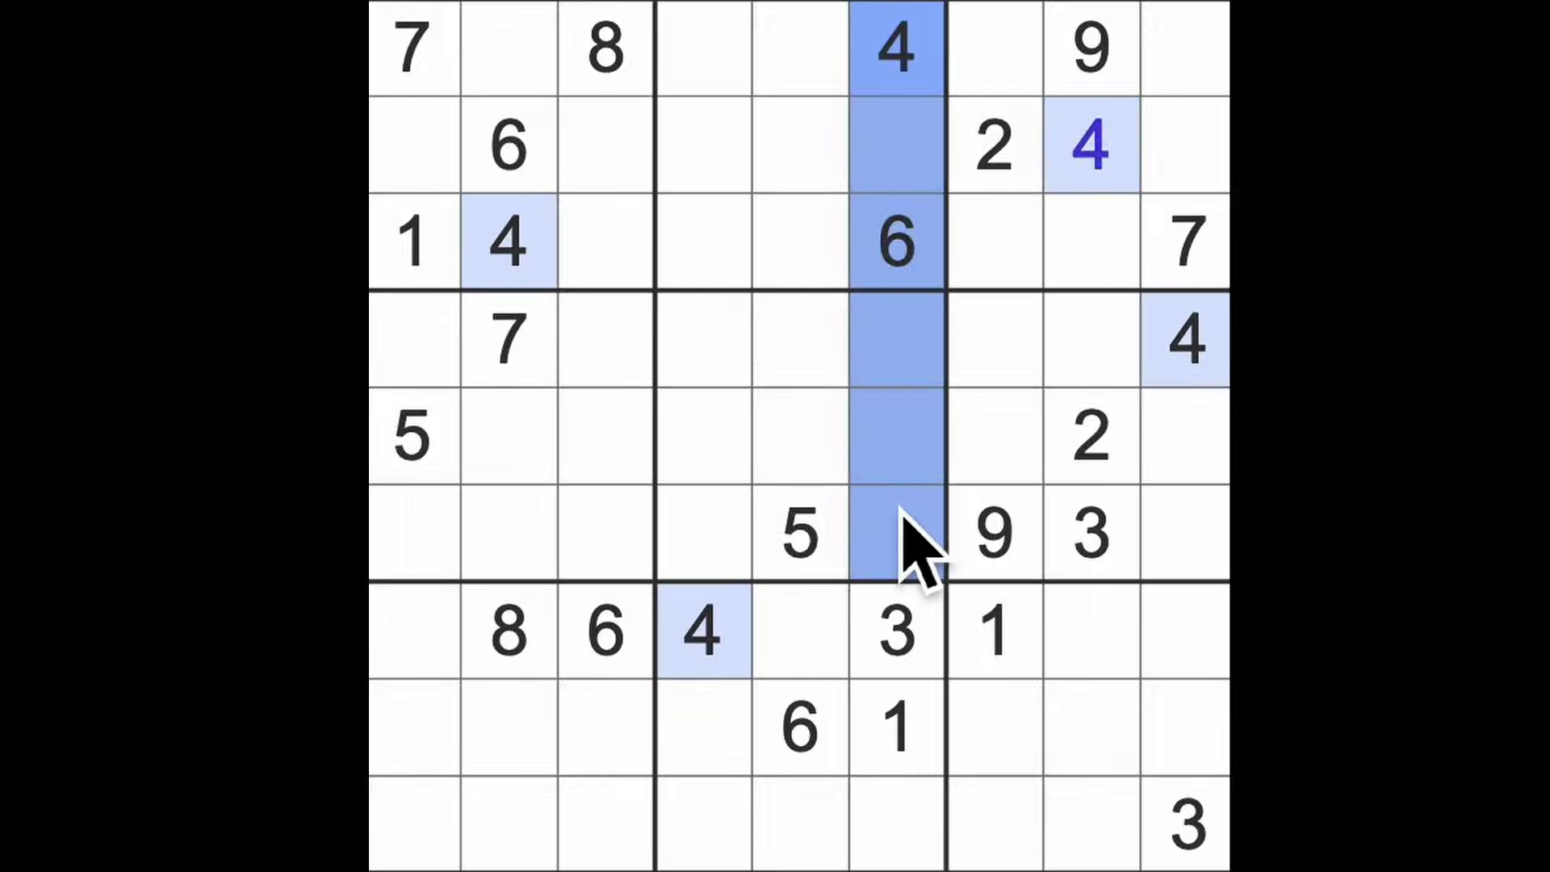
{"action": "left_click_drag", "start_coordinate": [703, 630], "coordinate": [702, 345]}
{"action": "left_click_drag", "start_coordinate": [1186, 345], "coordinate": [727, 346]}
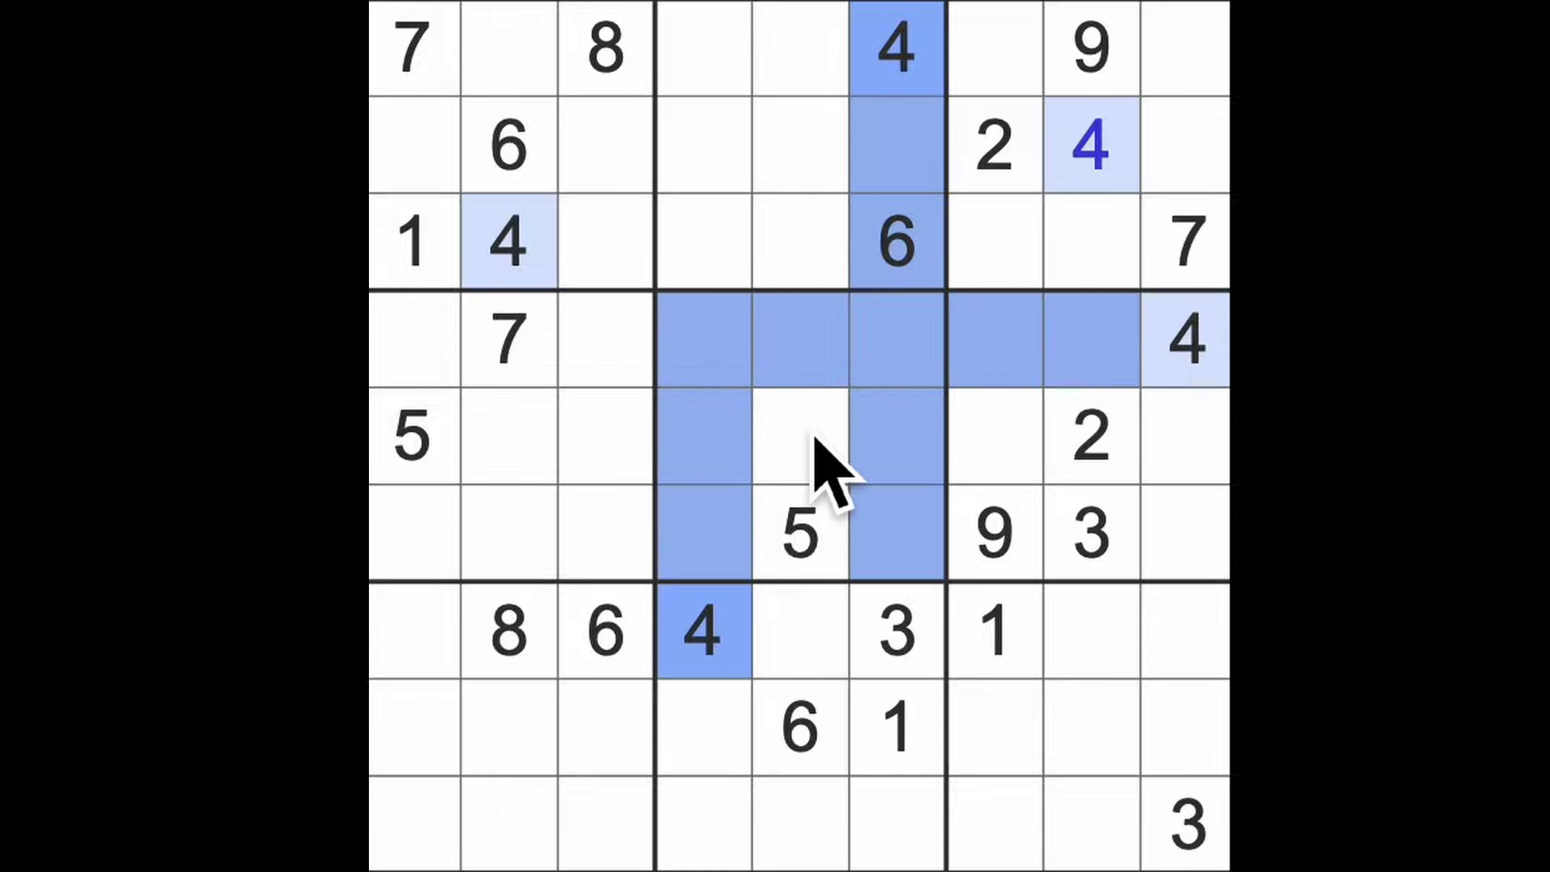
{"action": "left_click", "coordinate": [799, 436]}
{"action": "type", "text": "4"}
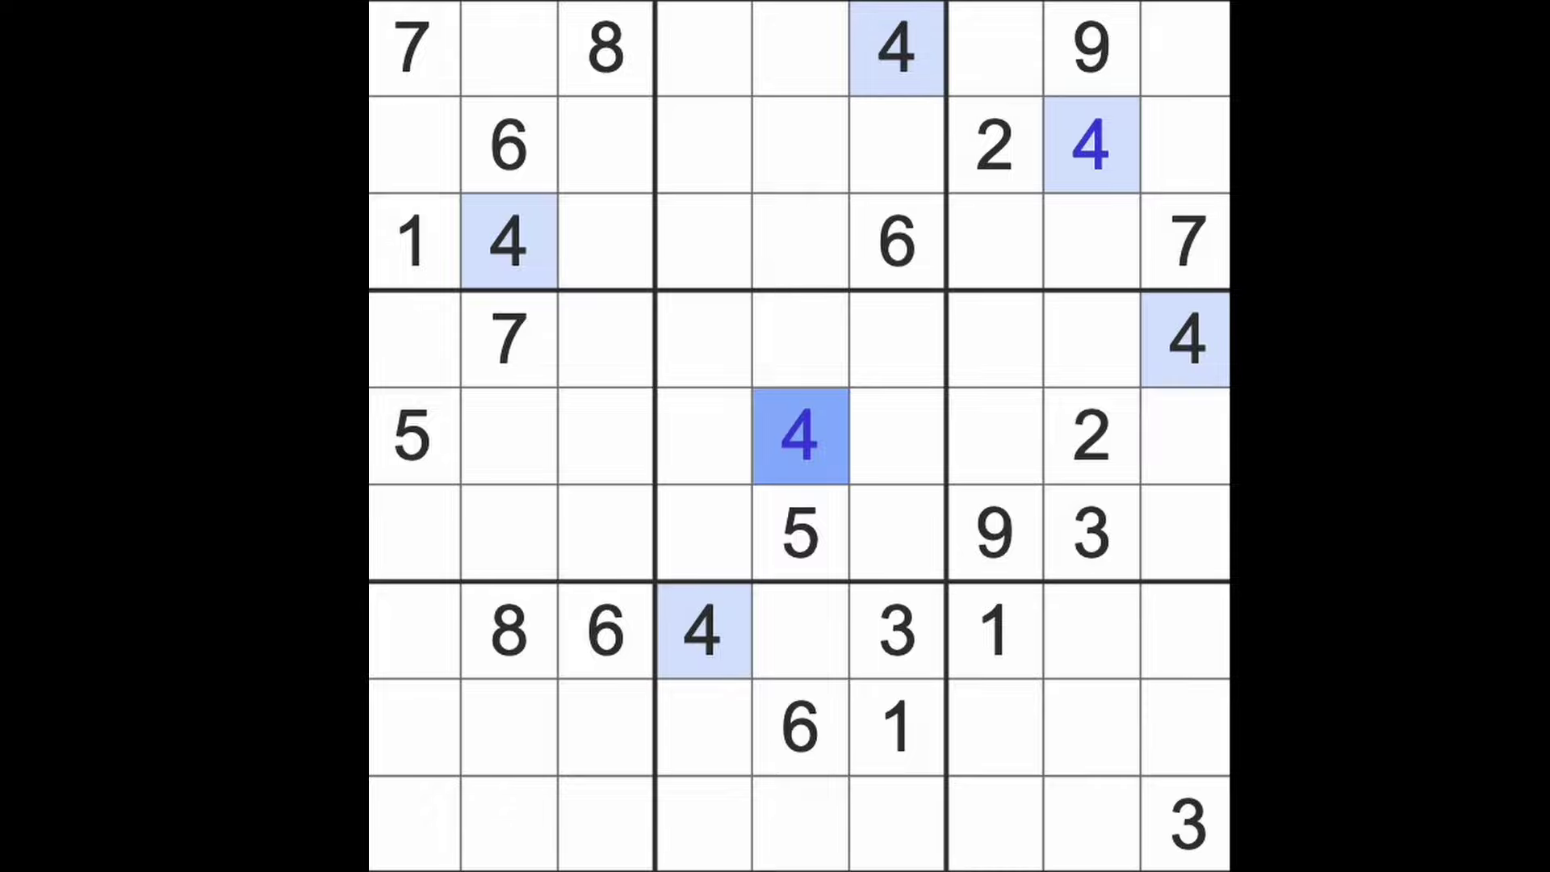
Review where the 1s, 2s, 3s and 4s now sit on the grid.
{"action": "left_click", "coordinate": [993, 630]}
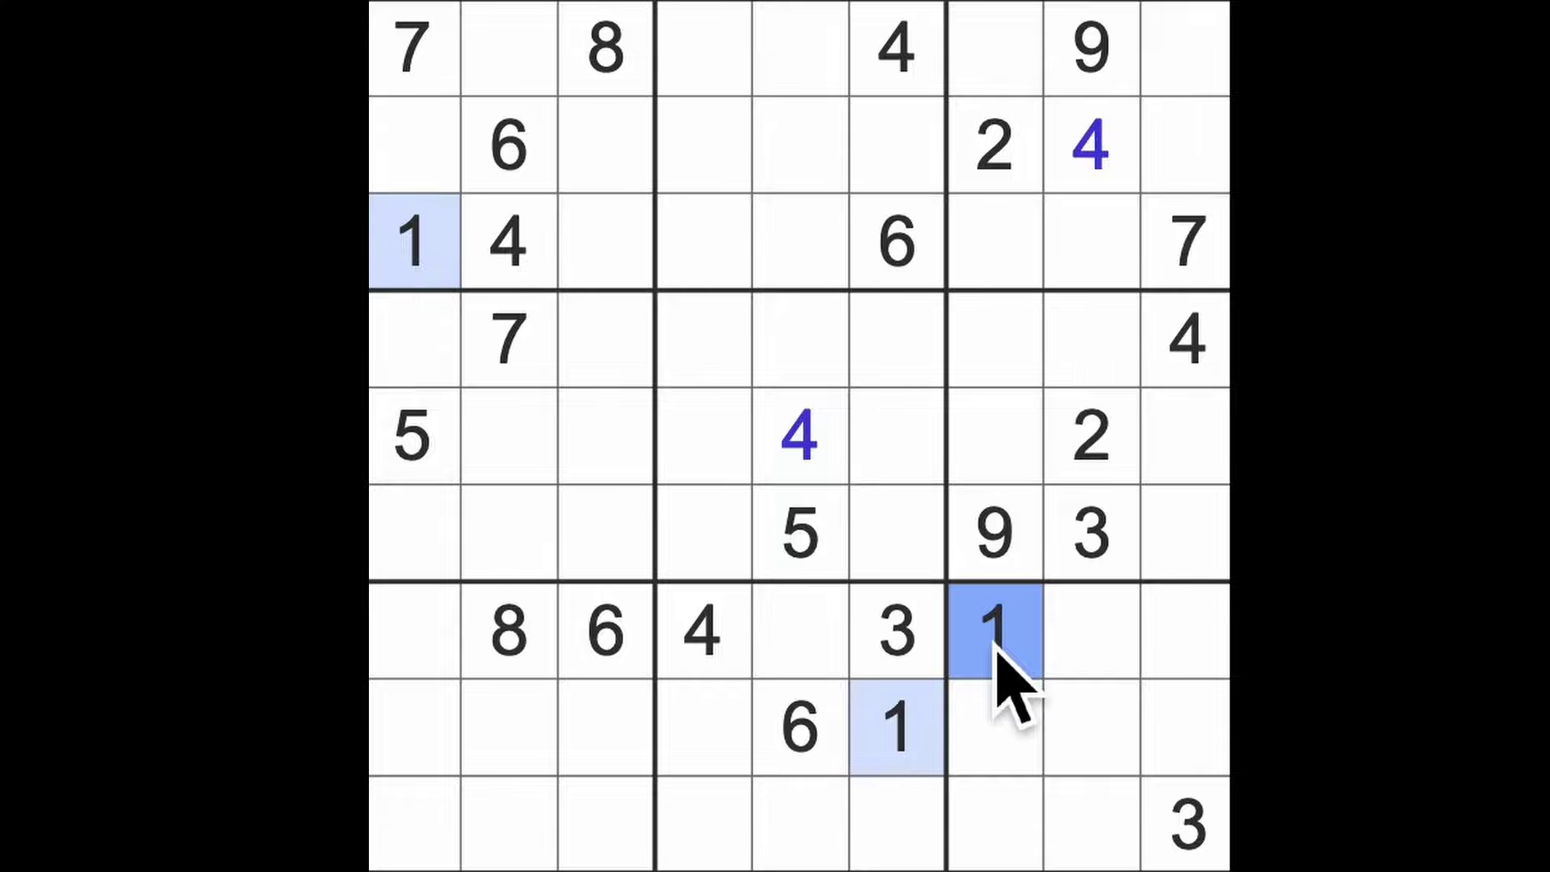
{"action": "left_click", "coordinate": [1092, 439]}
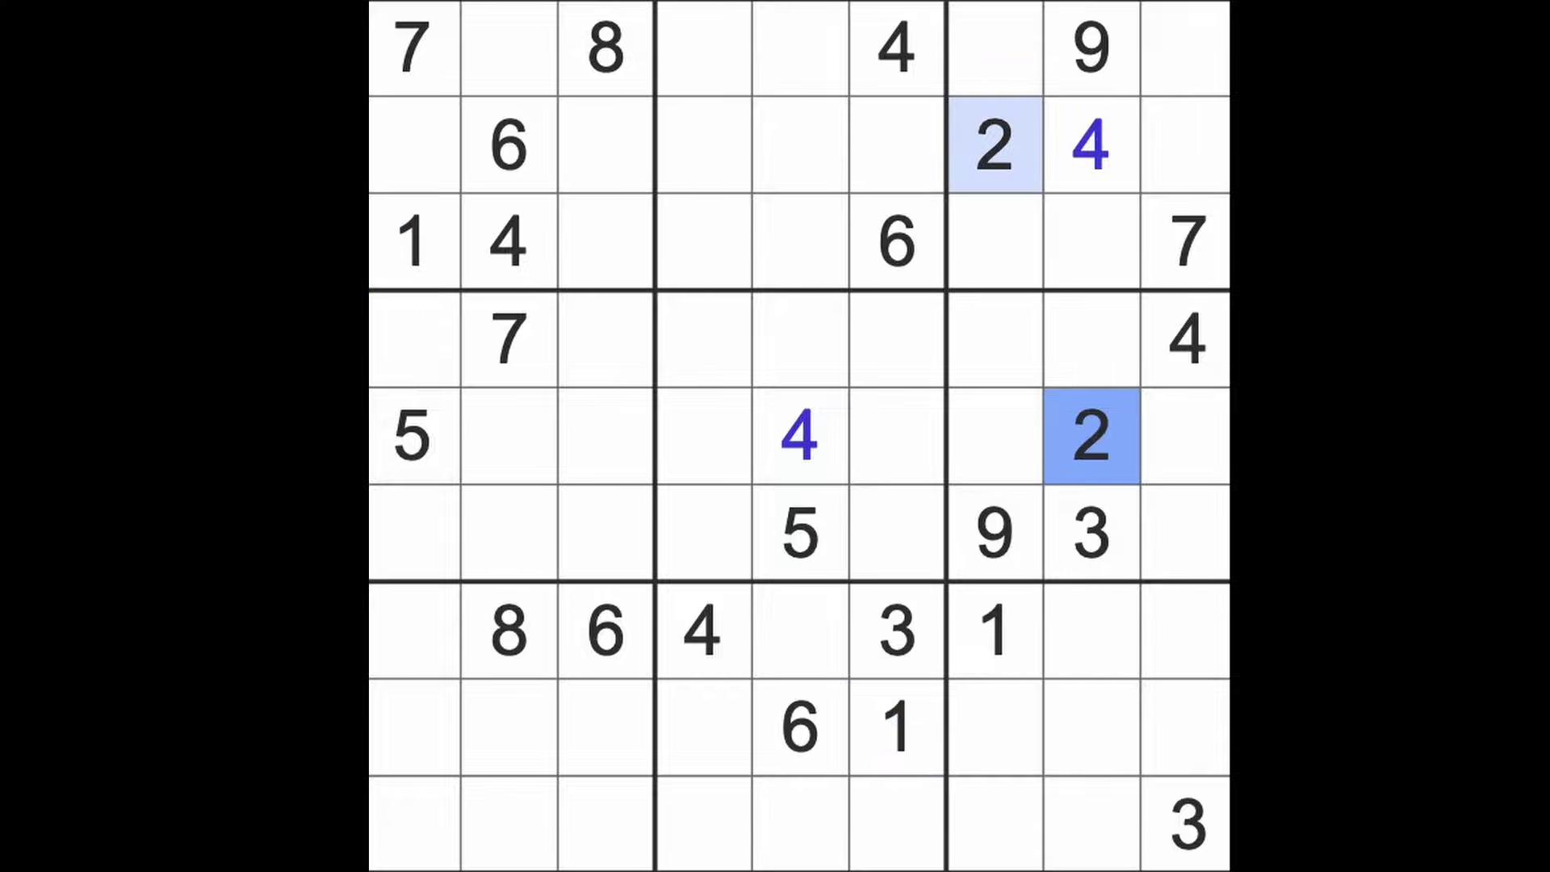
{"action": "left_click", "coordinate": [1092, 533]}
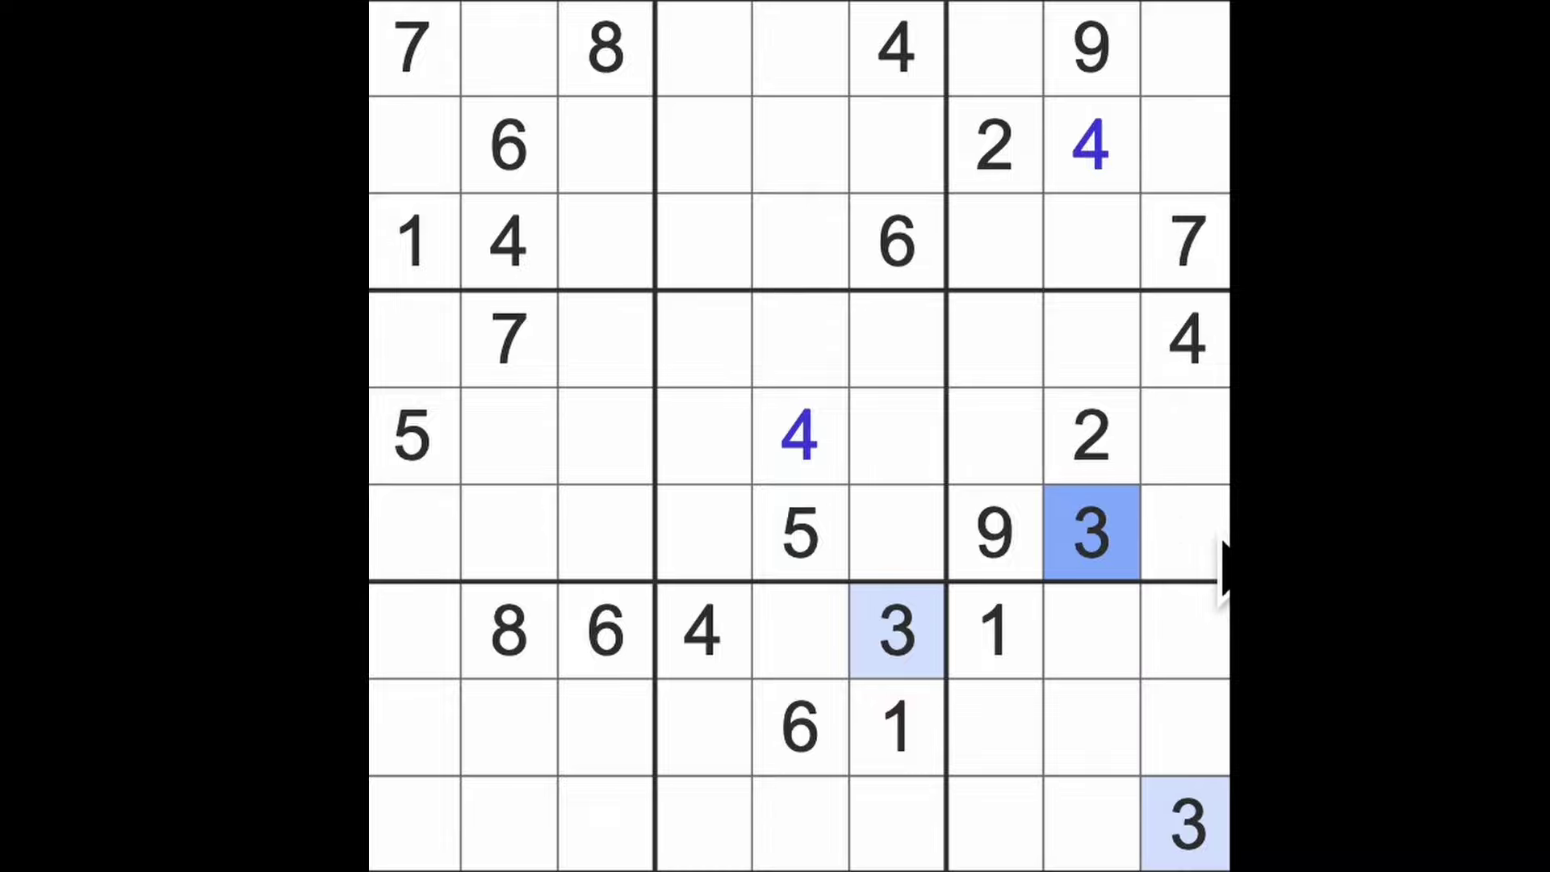
{"action": "left_click", "coordinate": [1186, 341]}
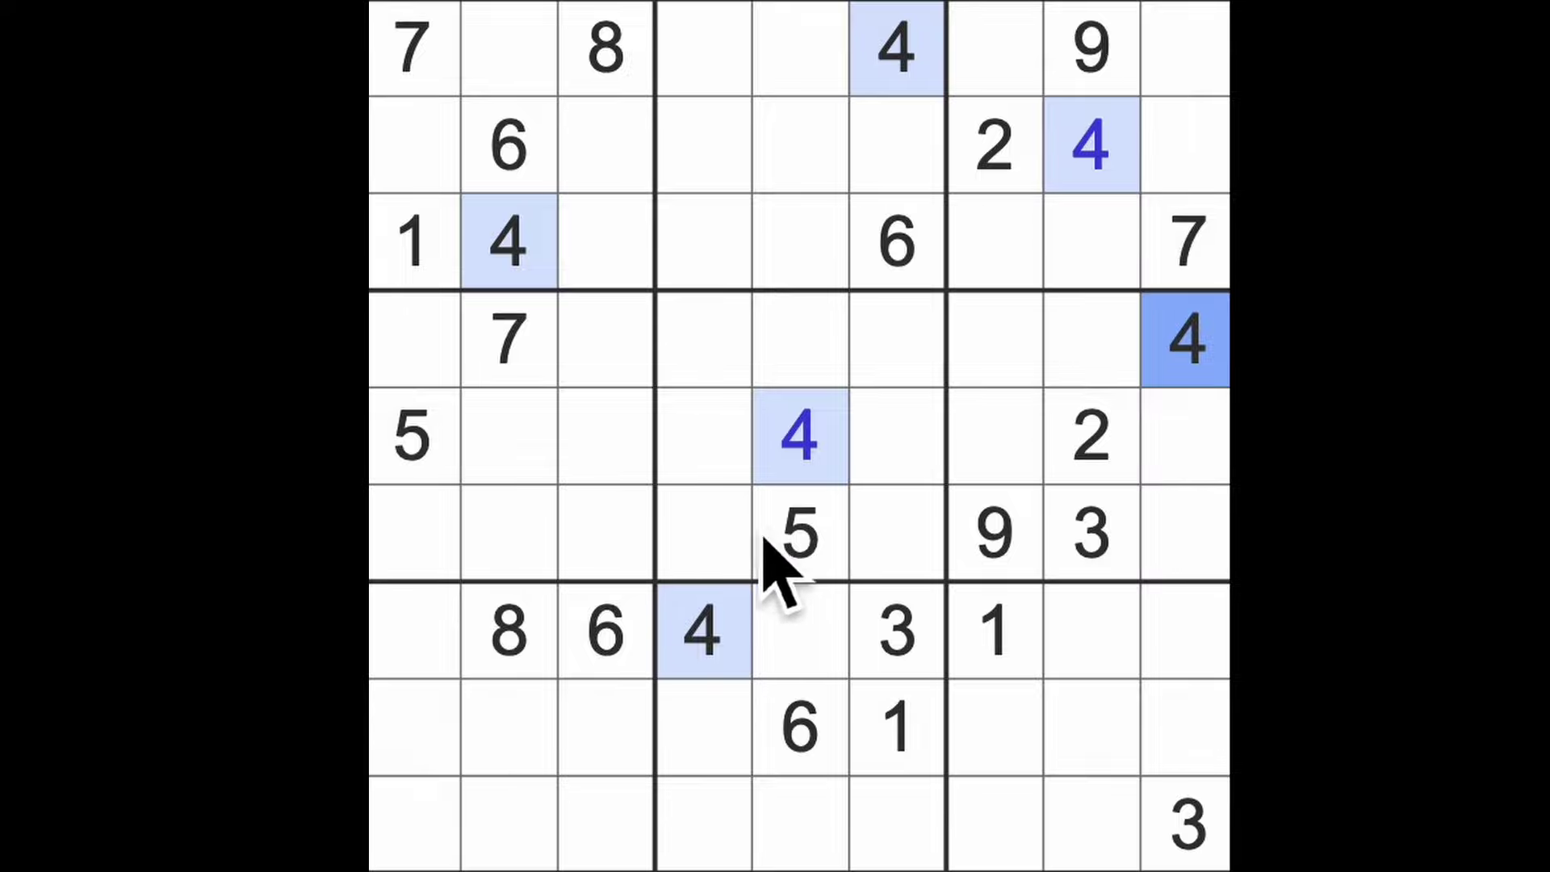
{"action": "left_click", "coordinate": [803, 539]}
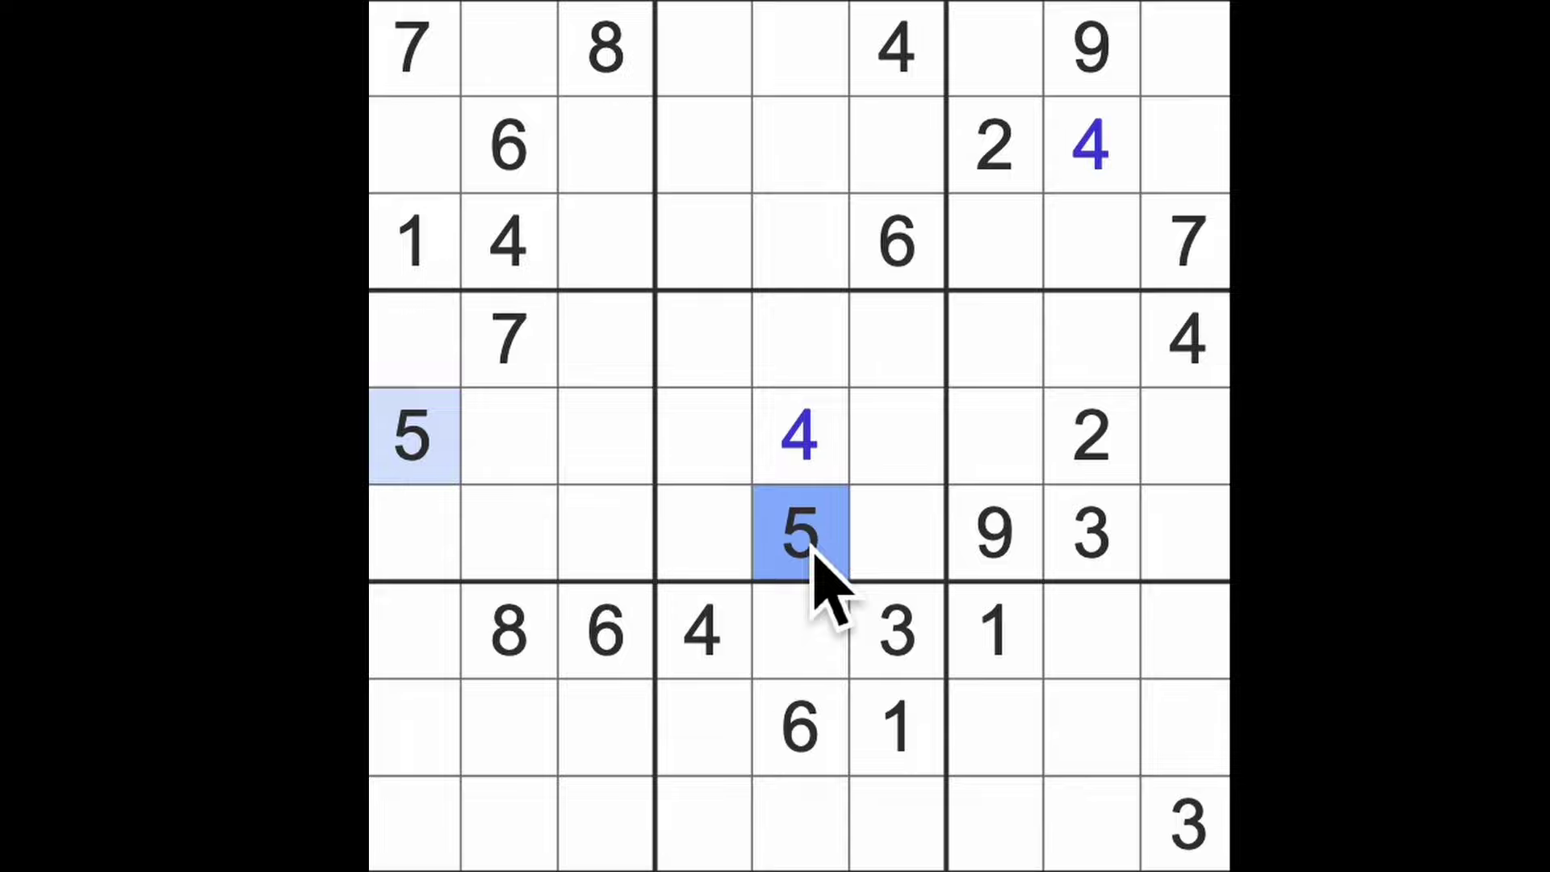
{"action": "left_click", "coordinate": [835, 756]}
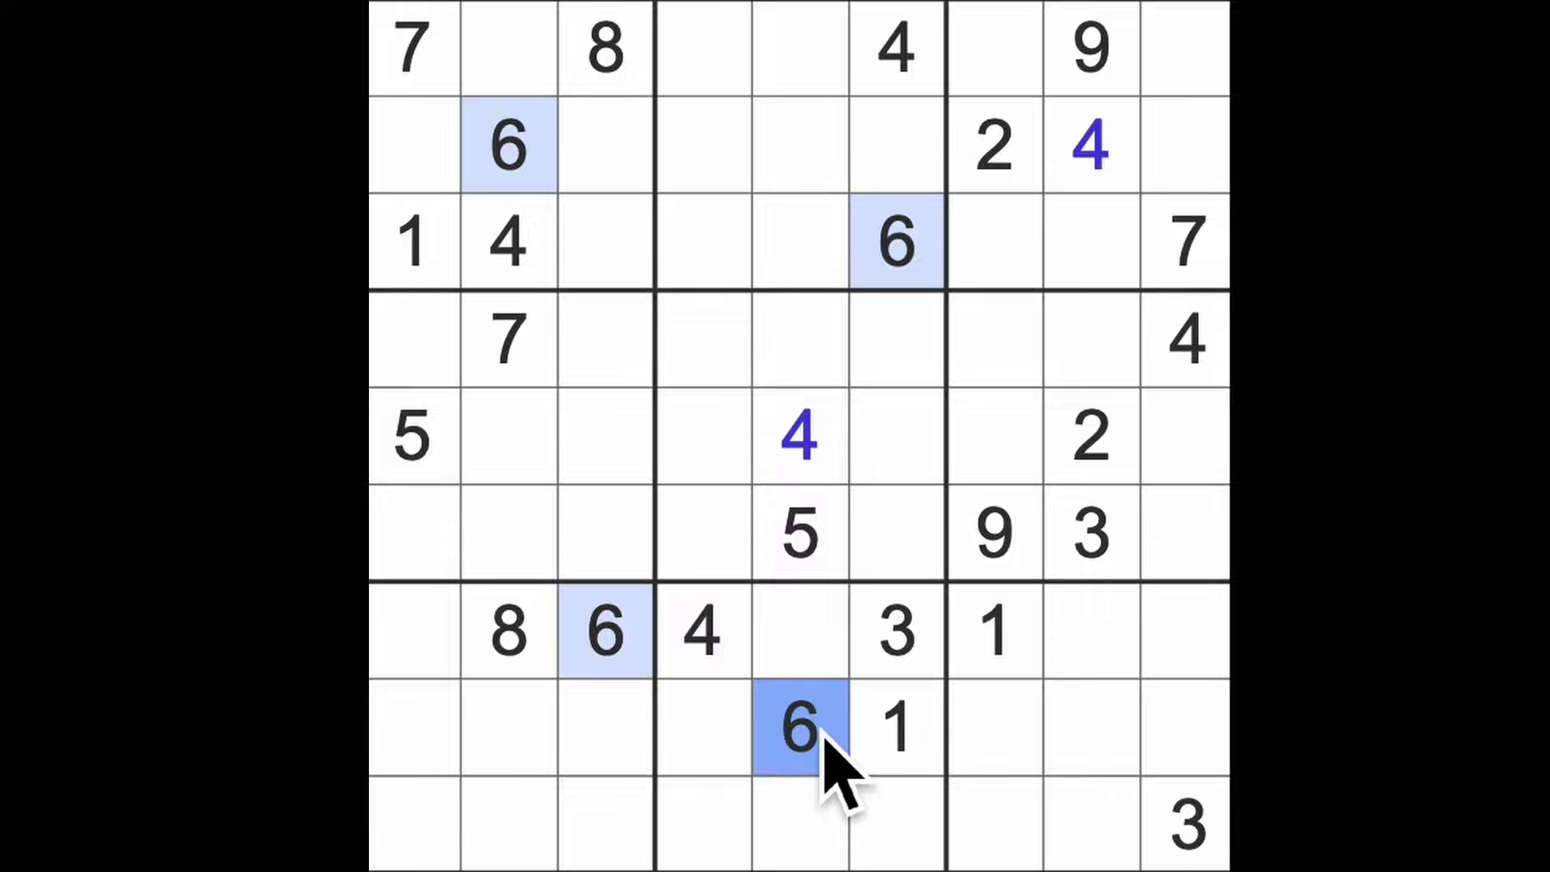
{"action": "left_click", "coordinate": [533, 388]}
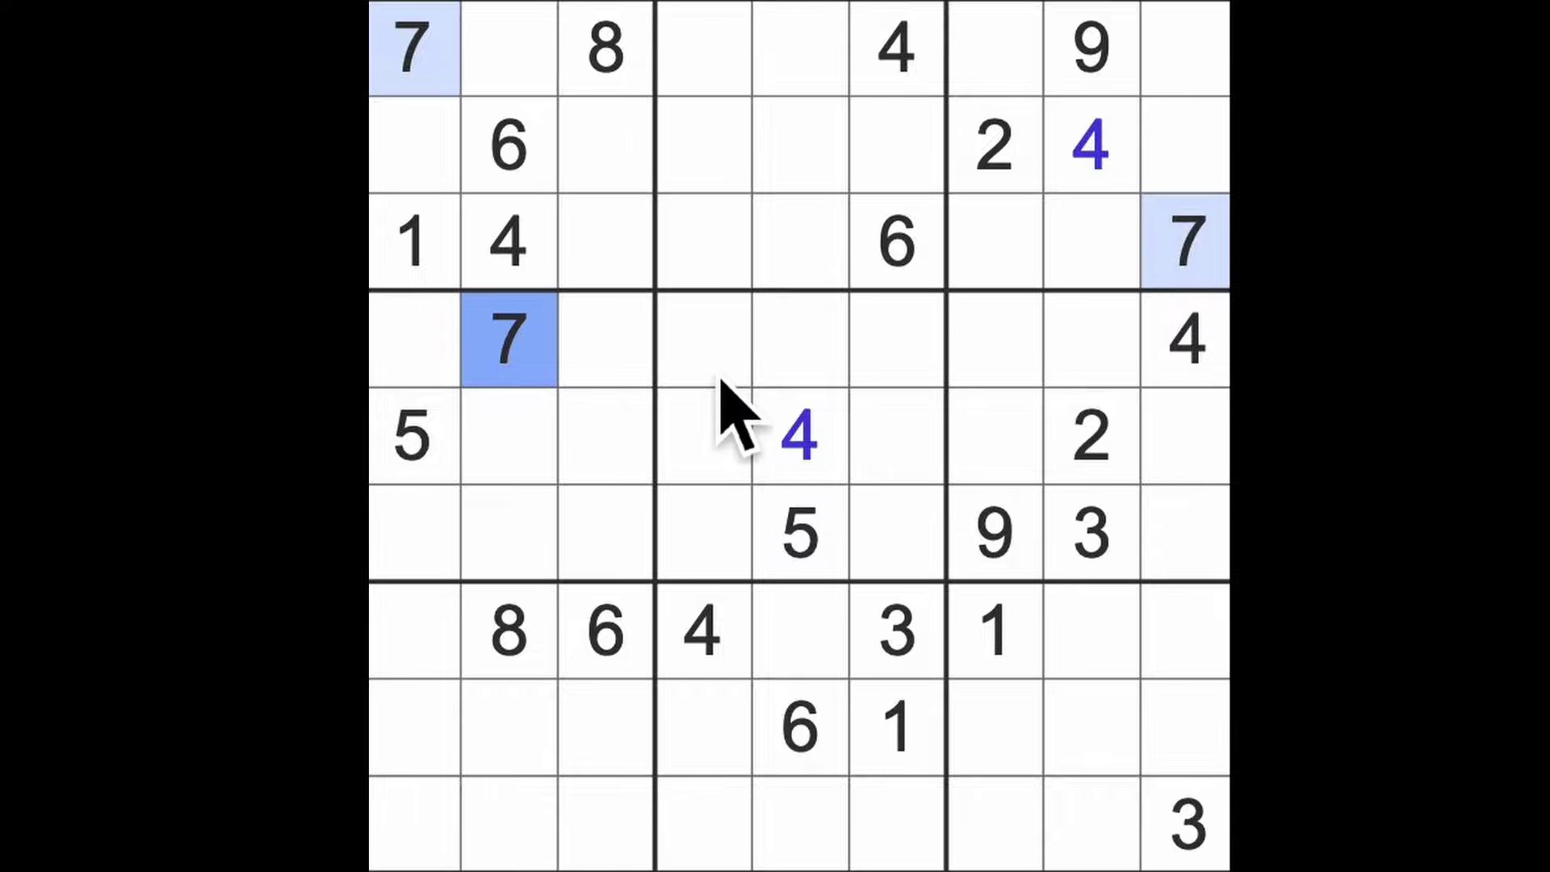
Place a 7 at row 5, column 7, then mark rows 4 and 6 of column 1 as 8 candidates.
{"action": "left_click_drag", "start_coordinate": [567, 364], "coordinate": [1125, 363]}
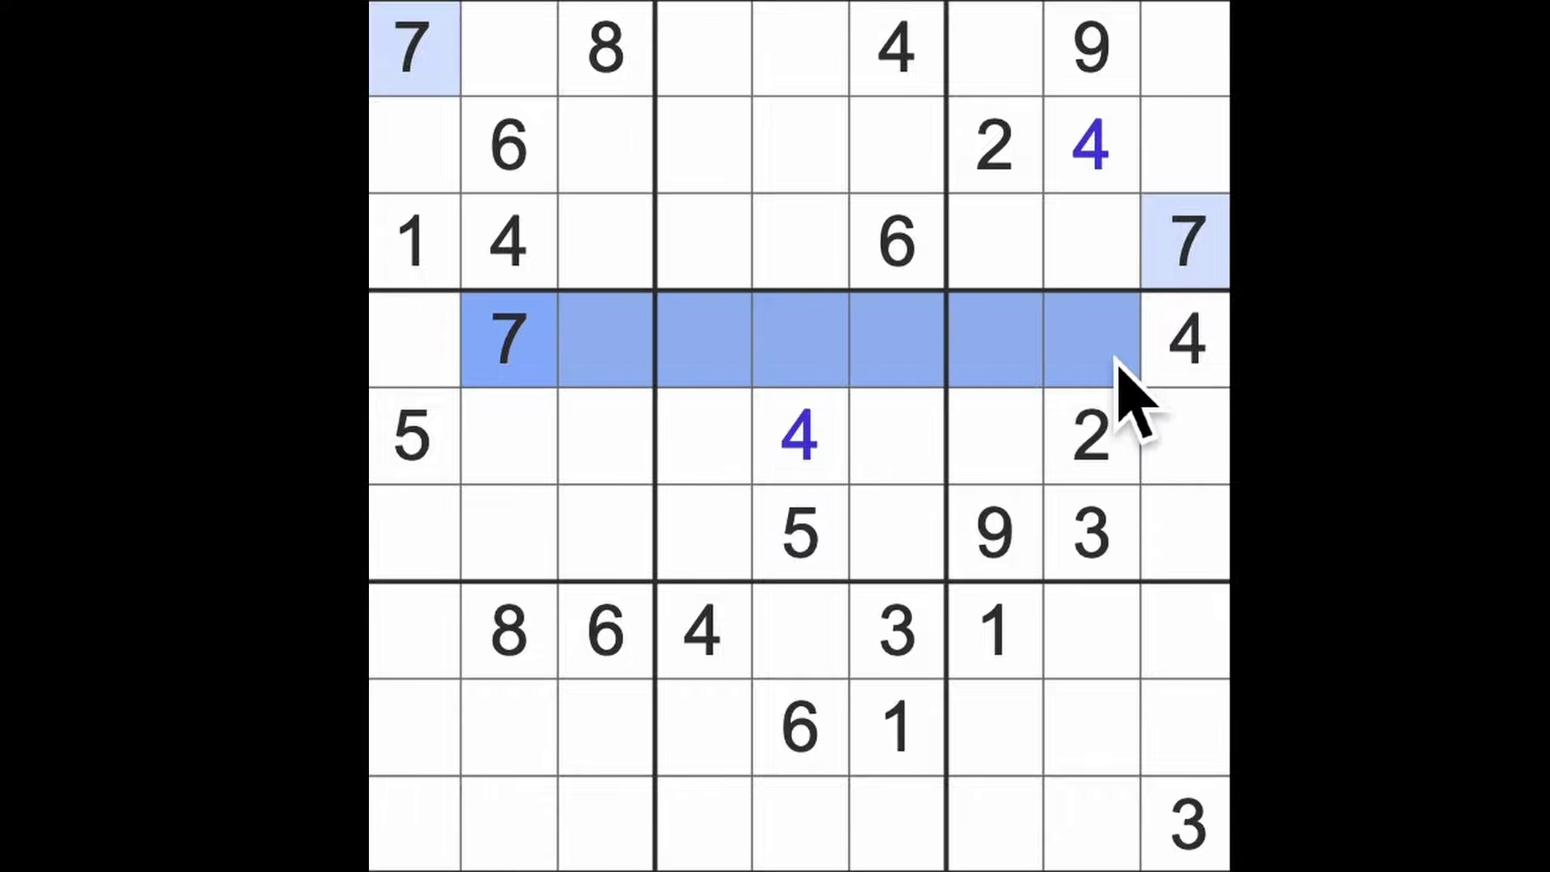
{"action": "left_click", "coordinate": [1053, 484]}
{"action": "type", "text": "7"}
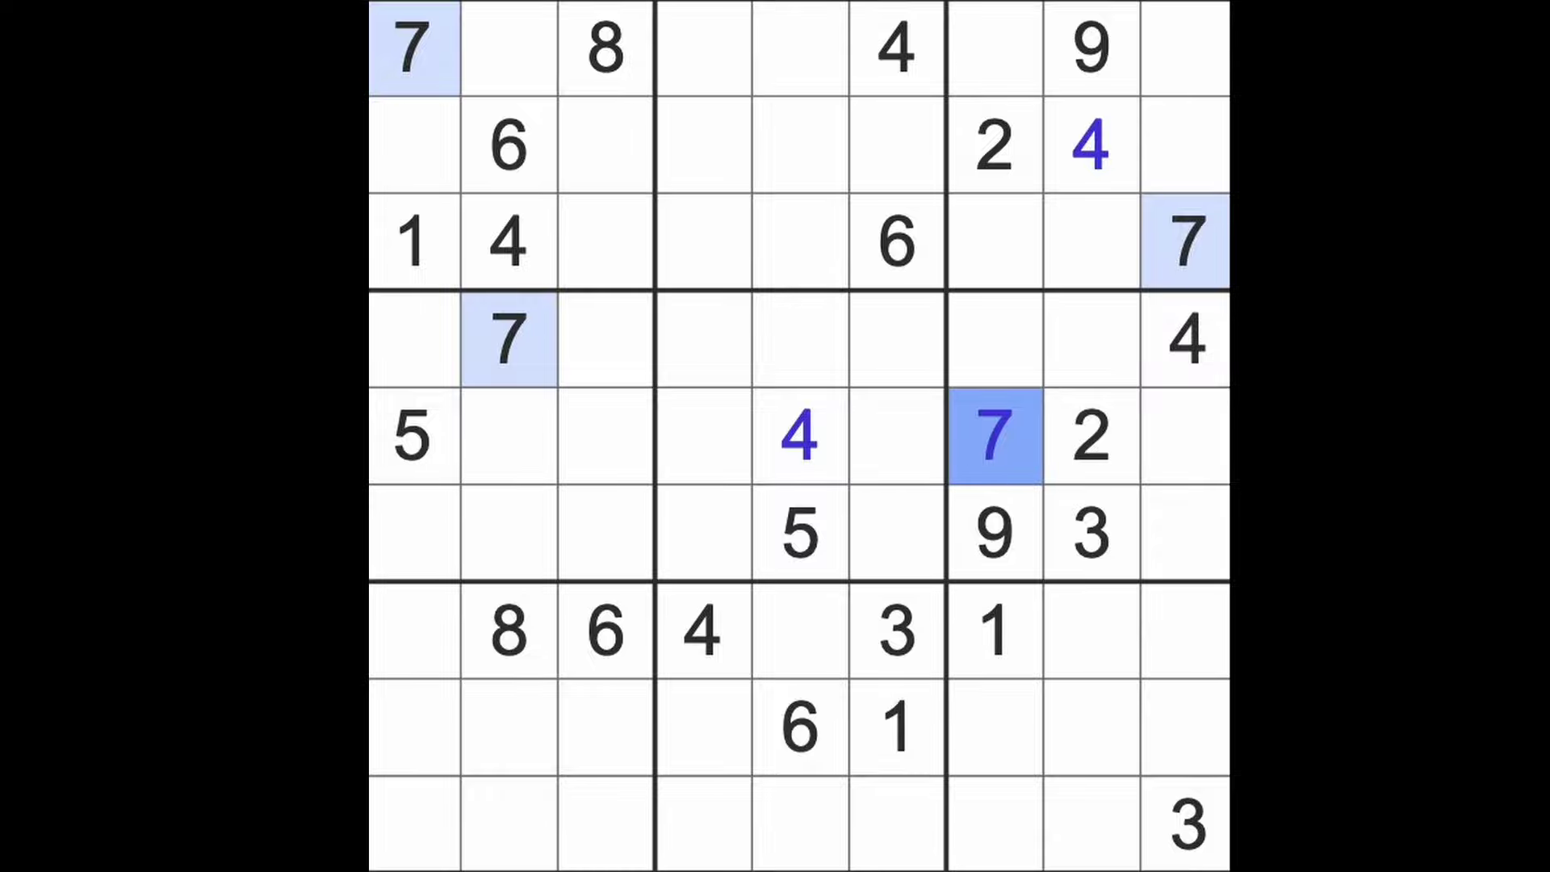
{"action": "left_click", "coordinate": [606, 48]}
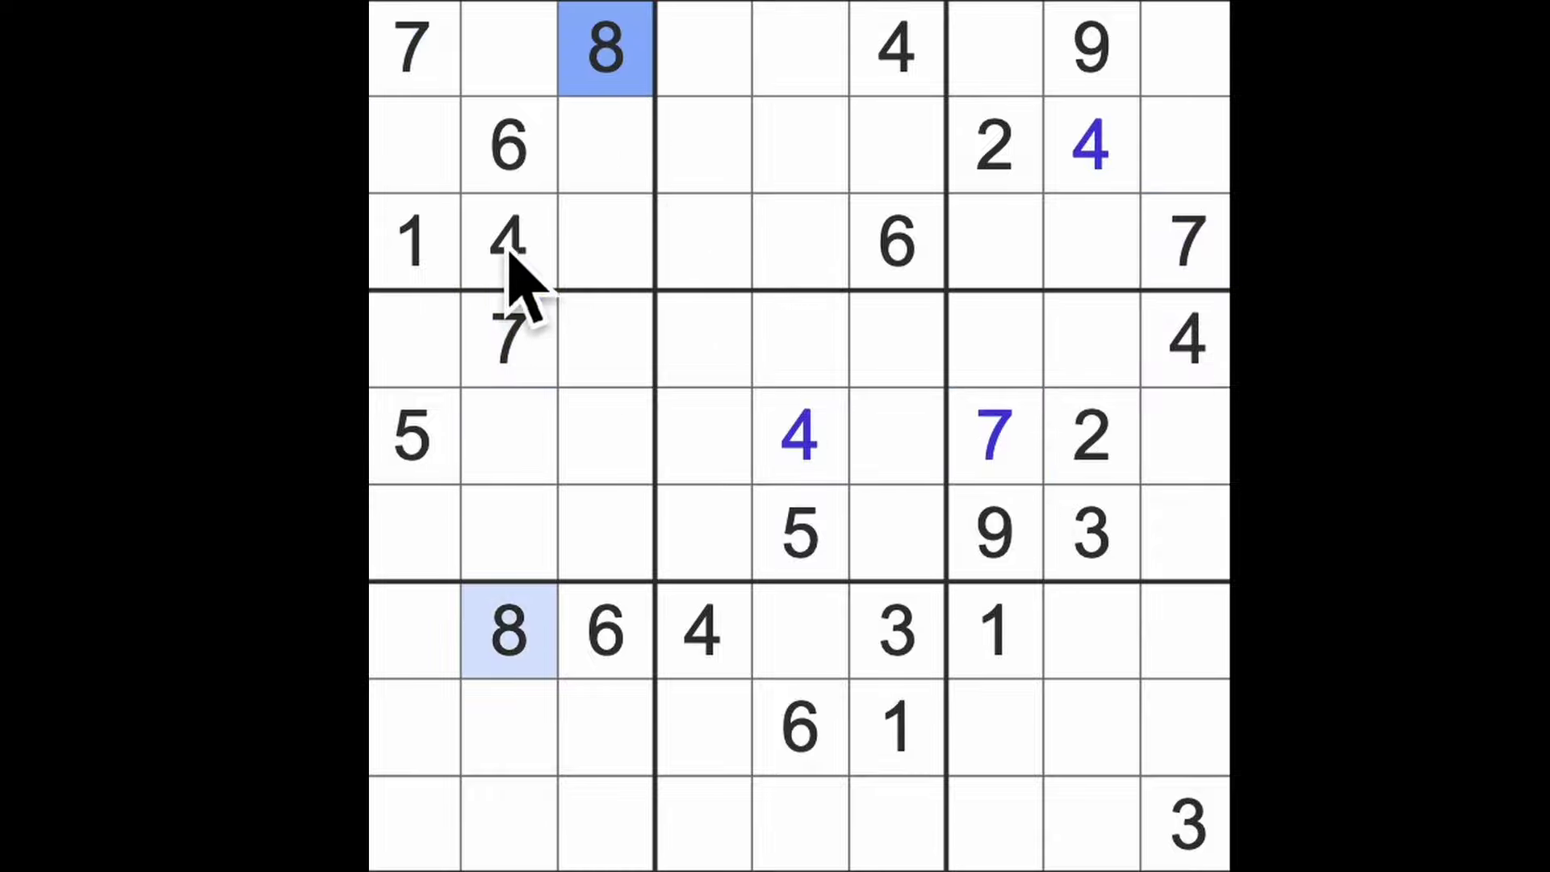
{"action": "left_click_drag", "start_coordinate": [509, 147], "coordinate": [508, 630]}
{"action": "left_click_drag", "start_coordinate": [624, 672], "coordinate": [605, 49]}
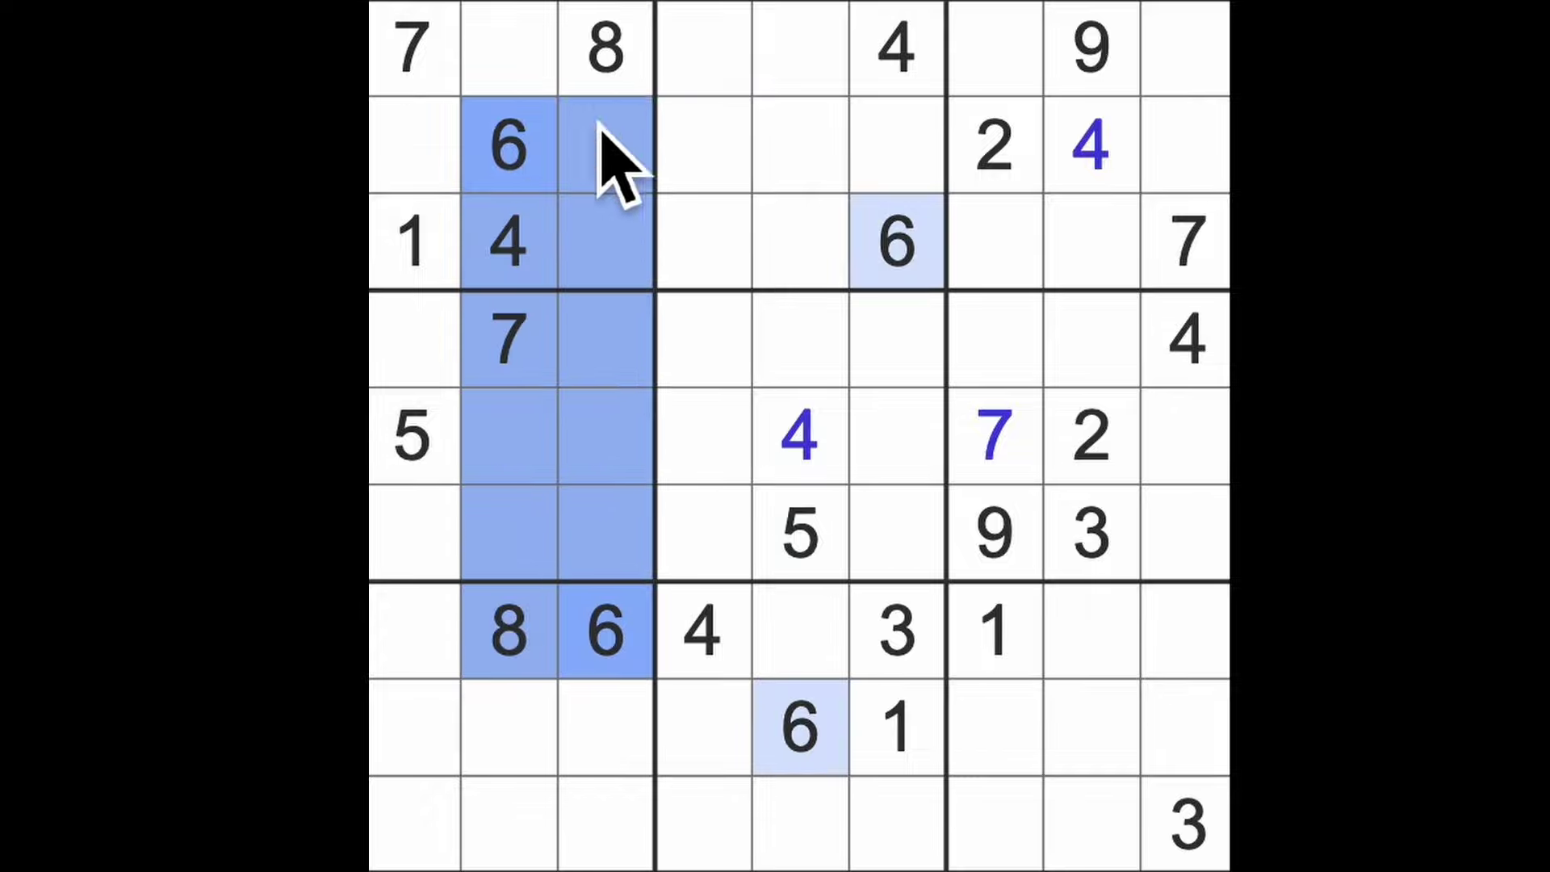
{"action": "left_click", "coordinate": [414, 340]}
{"action": "left_click", "coordinate": [431, 552], "text": "ctrl"}
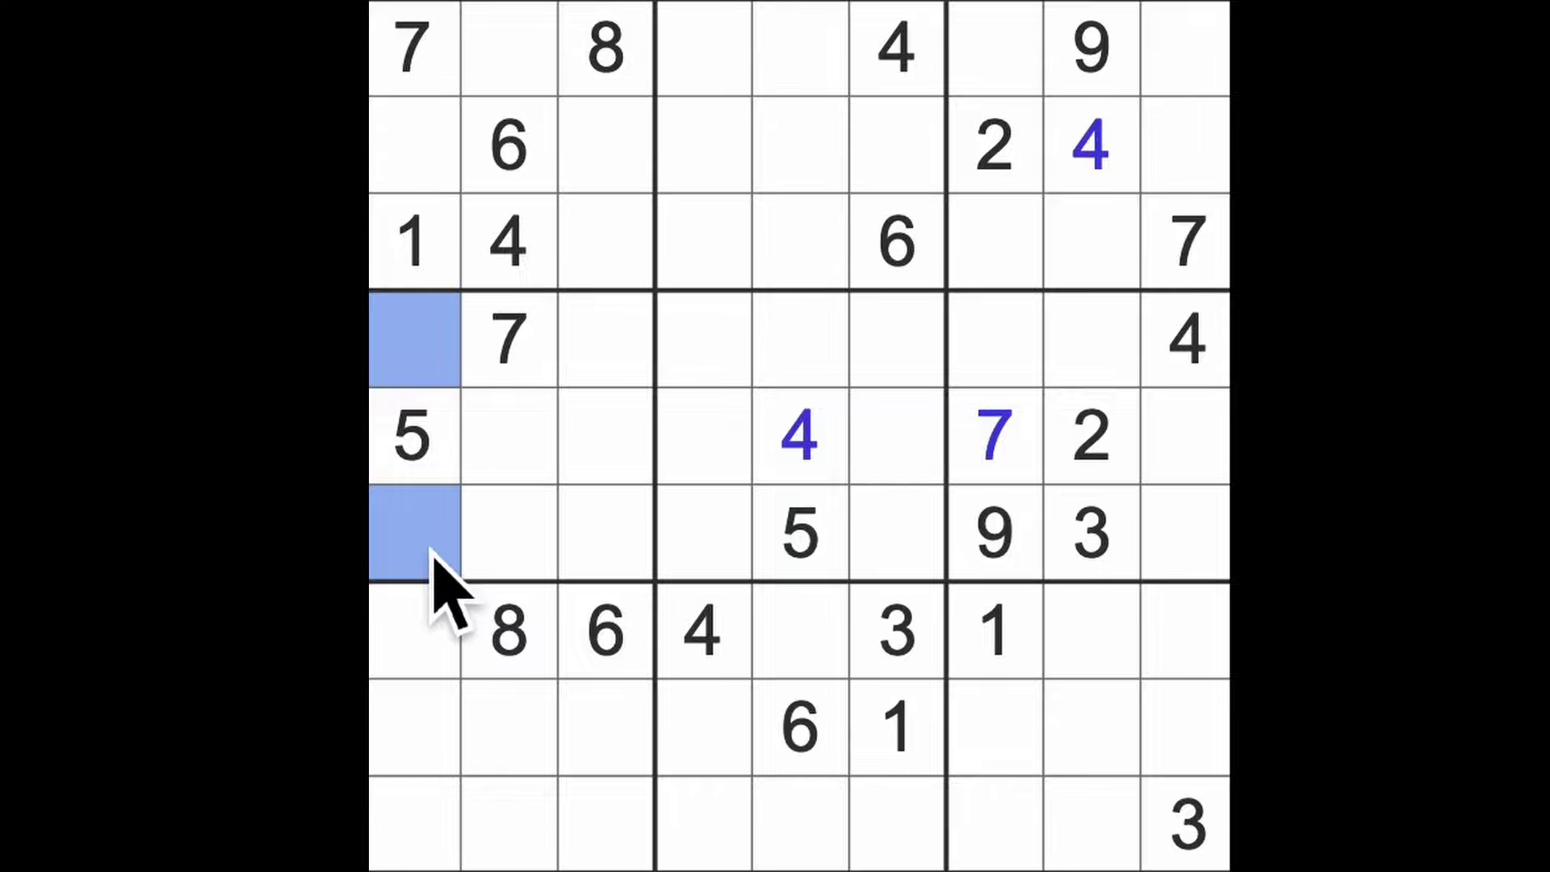
Rule out rows 4 and 5 for 4, then place a 4 at row 6, column 3.
{"action": "left_click_drag", "start_coordinate": [799, 436], "coordinate": [509, 436]}
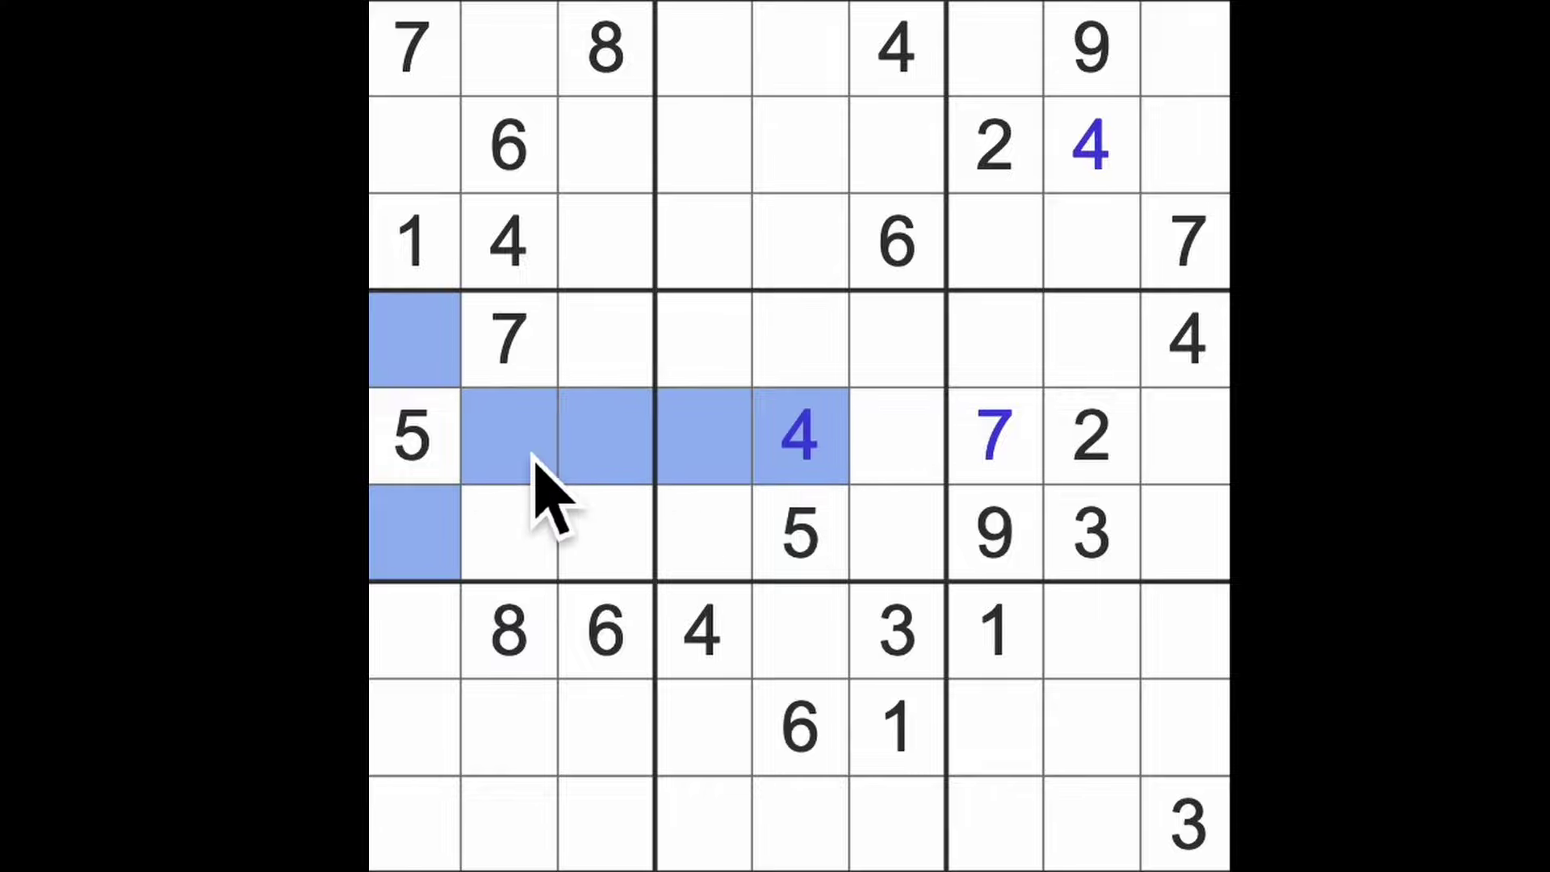
{"action": "left_click_drag", "start_coordinate": [1185, 339], "coordinate": [411, 339]}
{"action": "left_click", "coordinate": [509, 243], "text": "ctrl"}
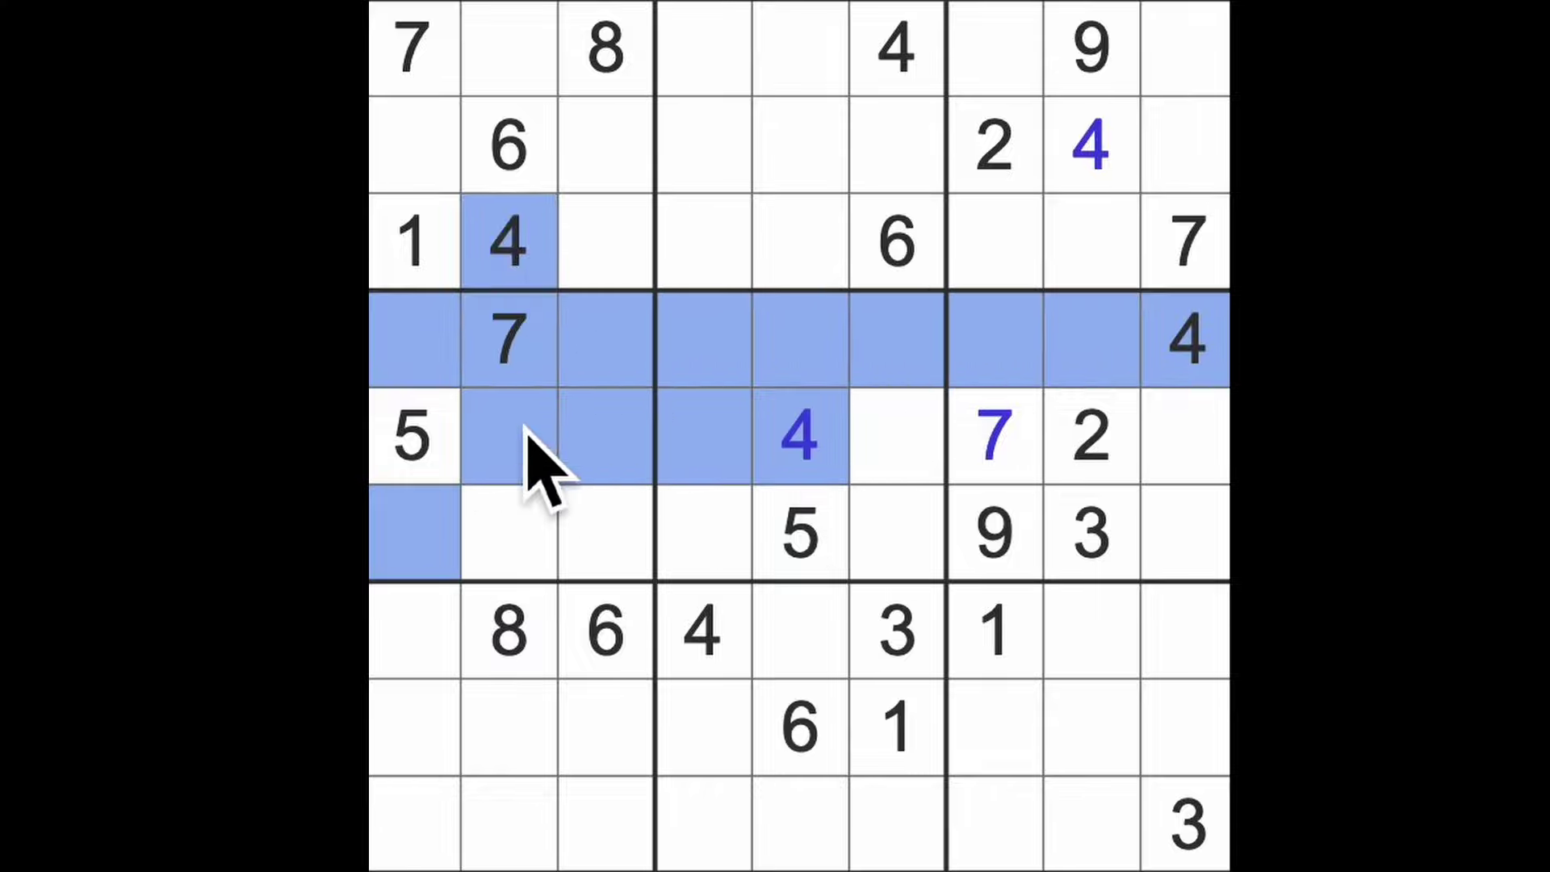
{"action": "left_click", "coordinate": [509, 532], "text": "ctrl"}
{"action": "left_click", "coordinate": [603, 532]}
{"action": "type", "text": "4"}
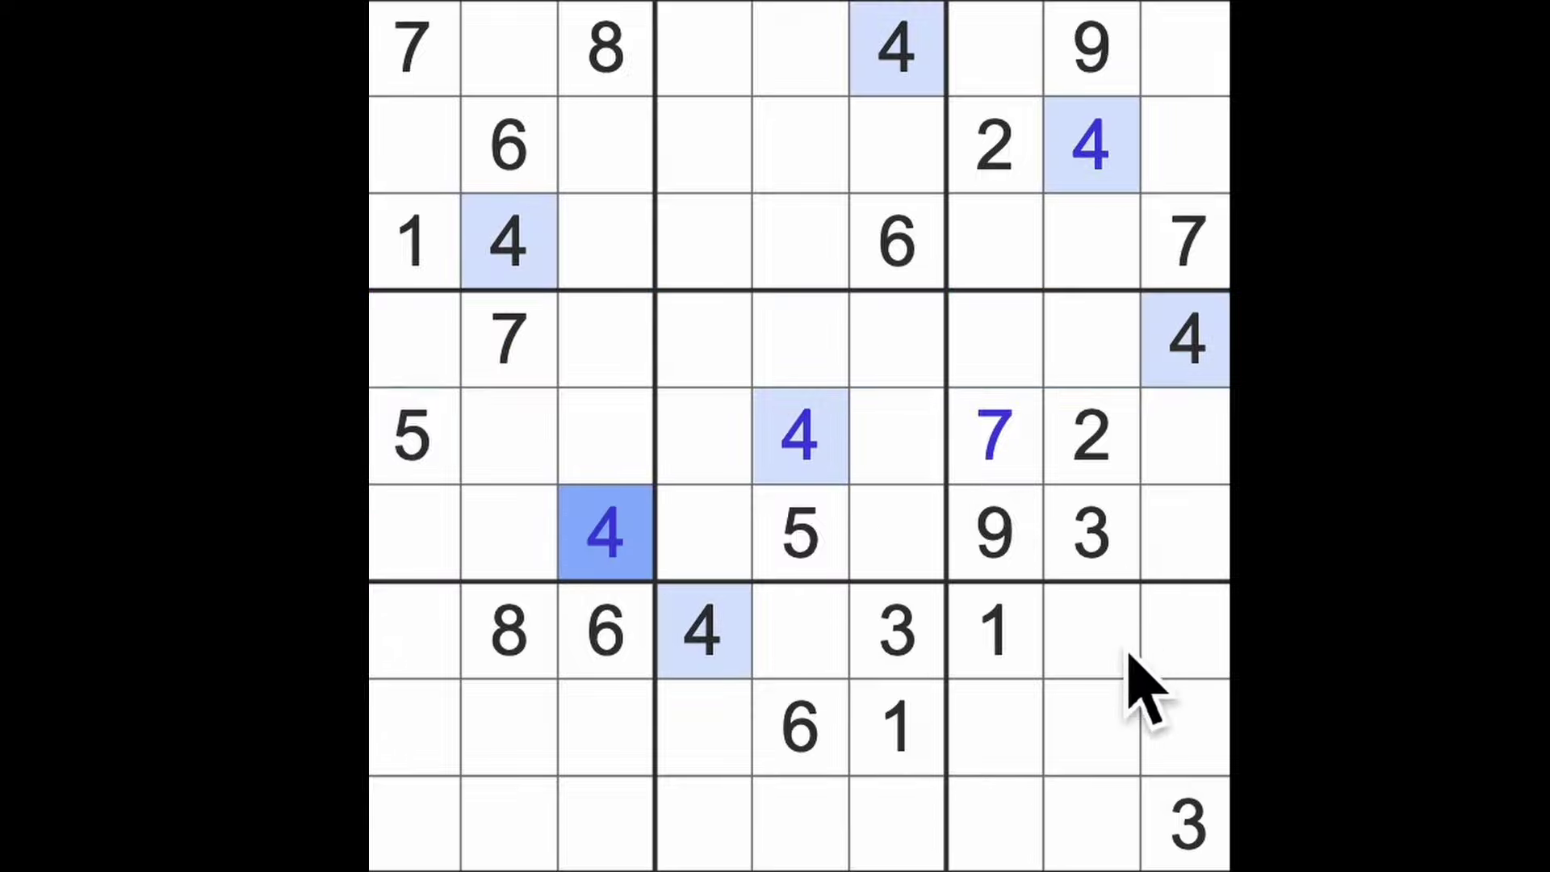
{"action": "left_click_drag", "start_coordinate": [995, 727], "coordinate": [995, 824]}
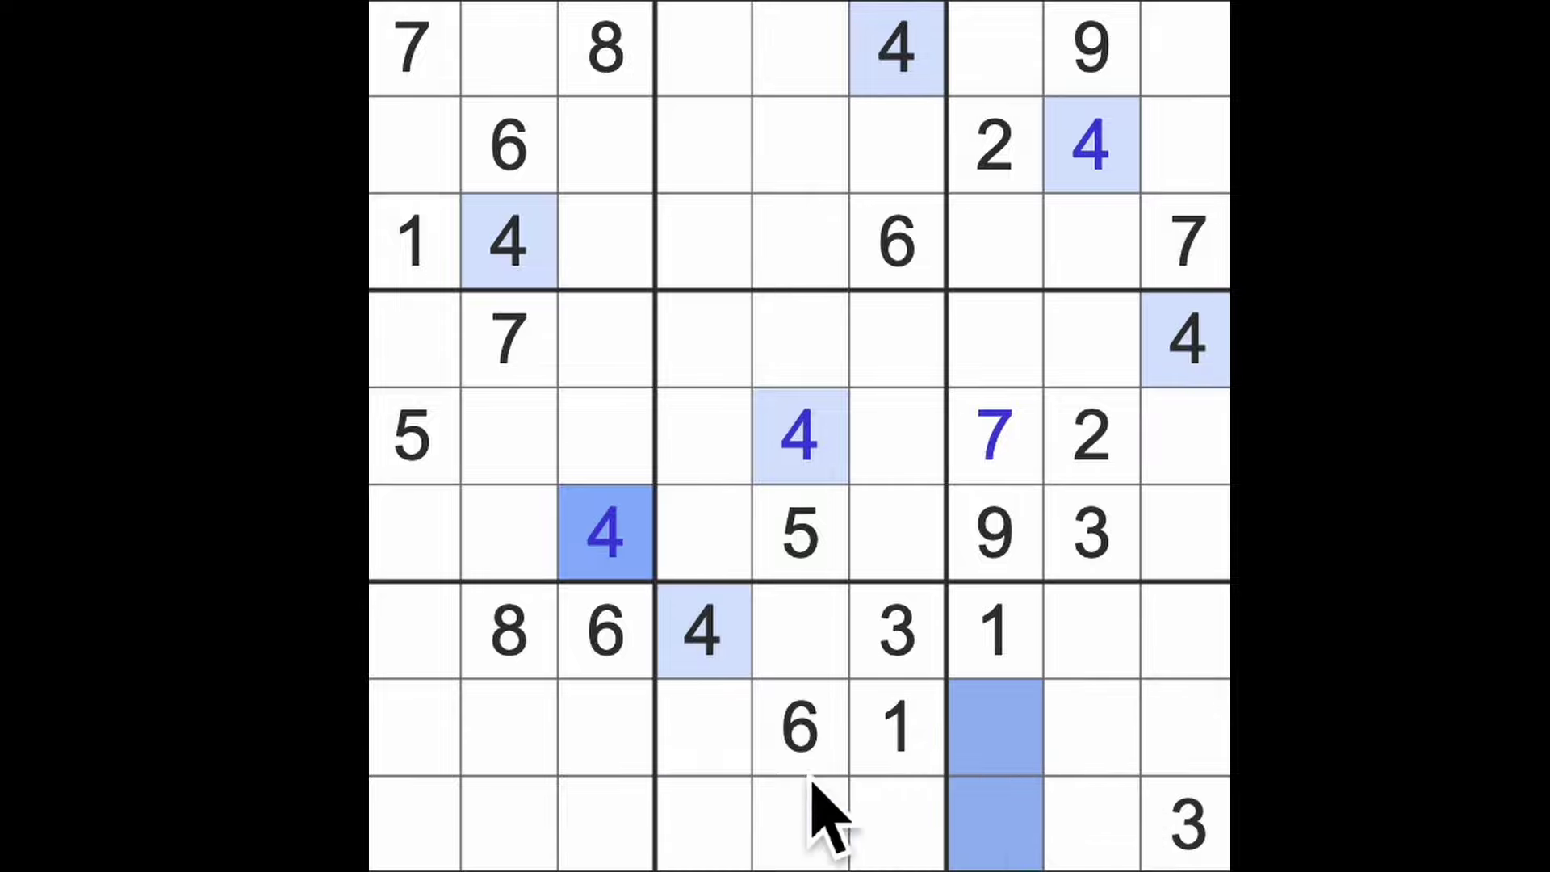
{"action": "left_click_drag", "start_coordinate": [414, 726], "coordinate": [414, 824]}
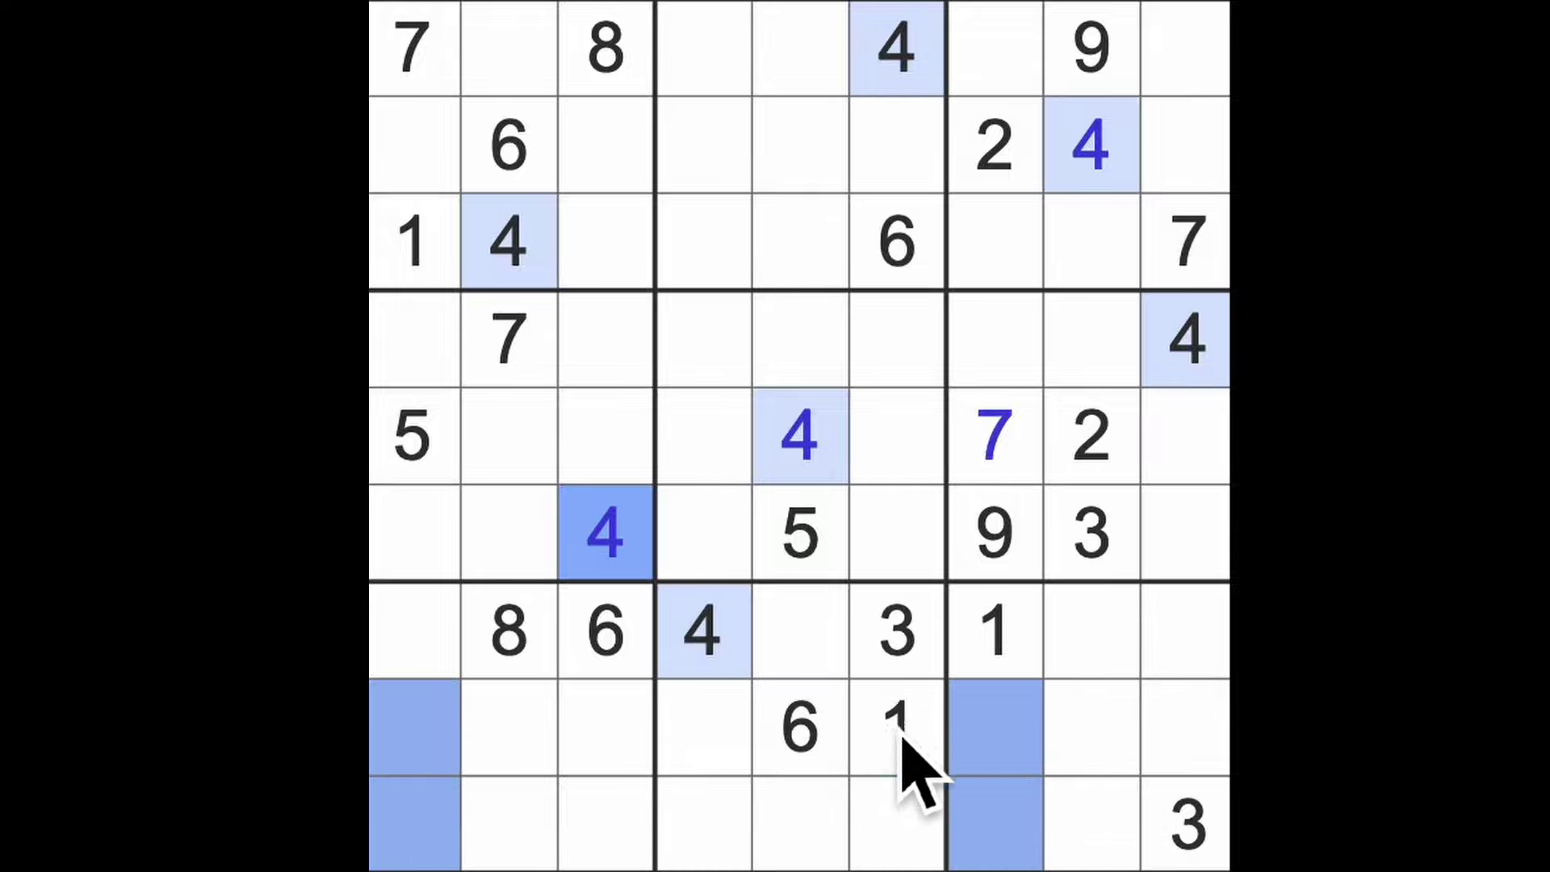
{"action": "left_click", "coordinate": [897, 727]}
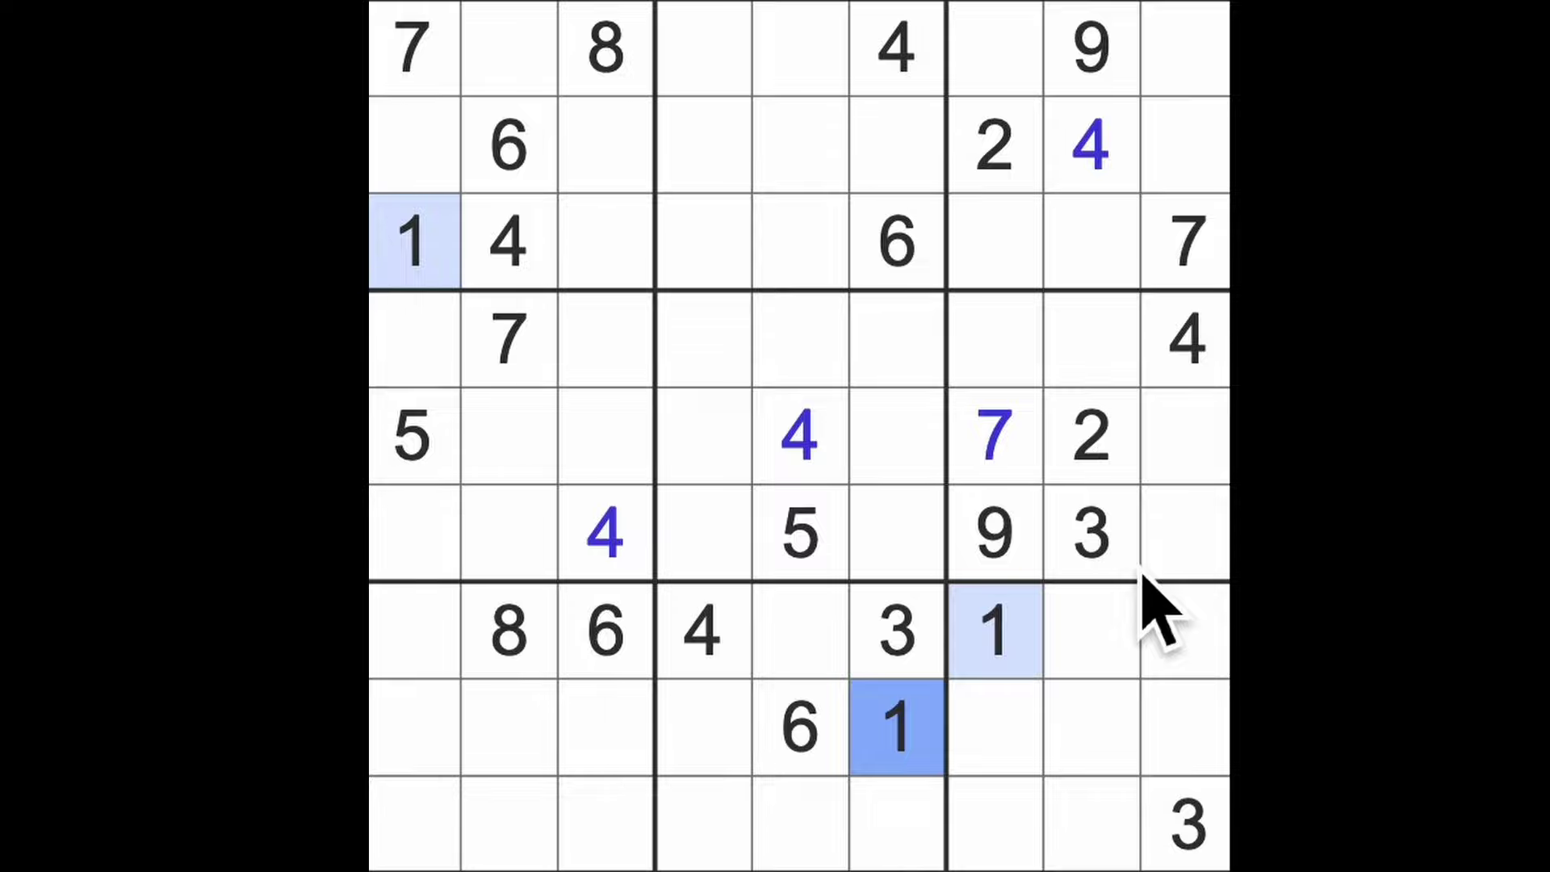
{"action": "left_click", "coordinate": [1093, 451]}
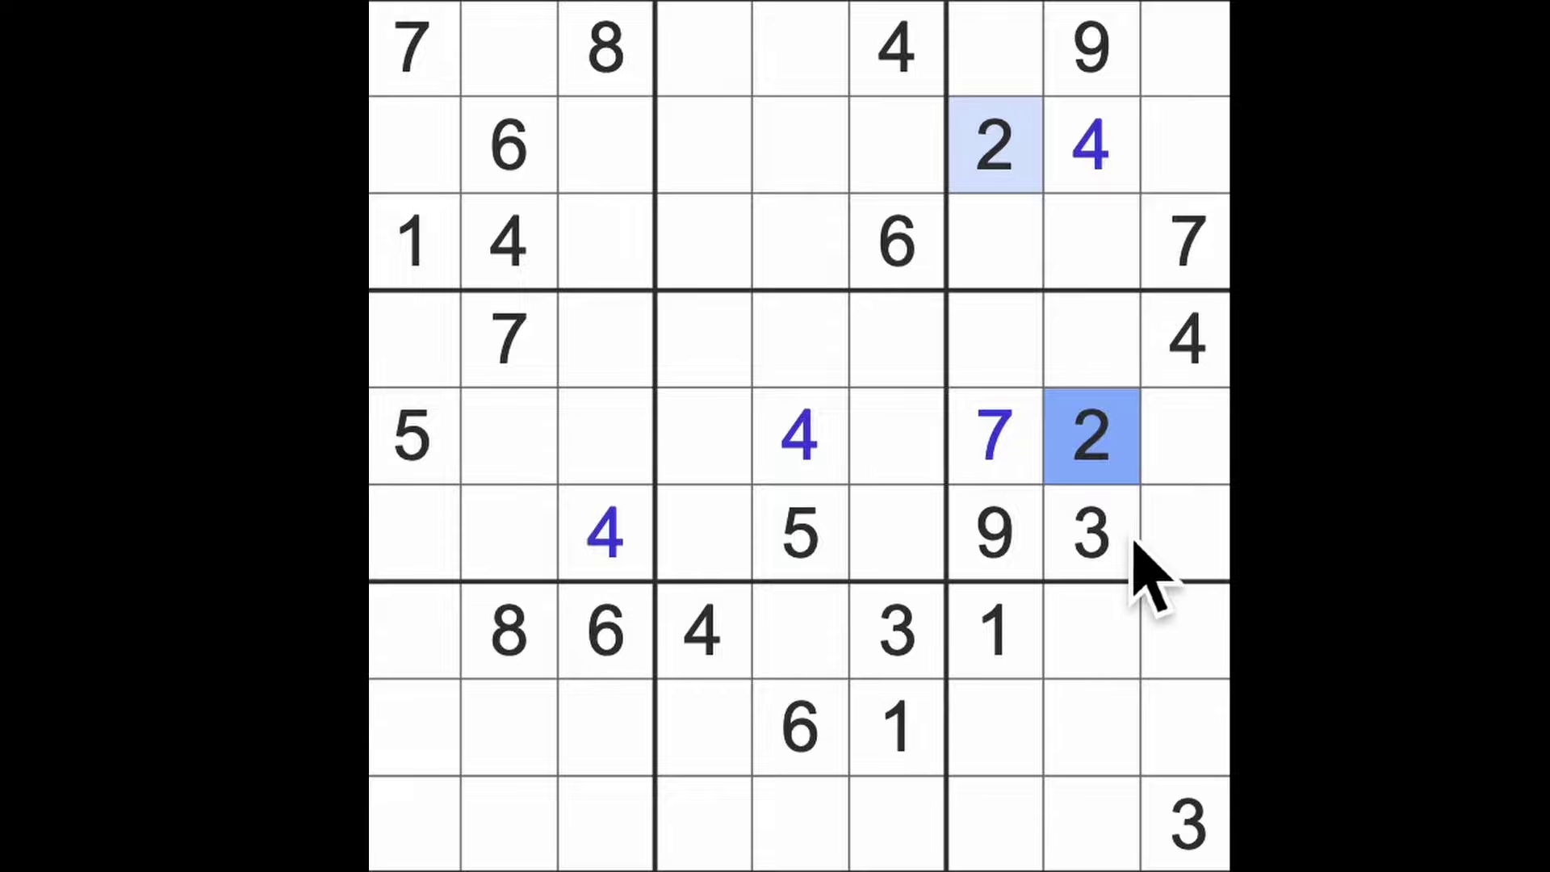
{"action": "left_click", "coordinate": [1091, 532]}
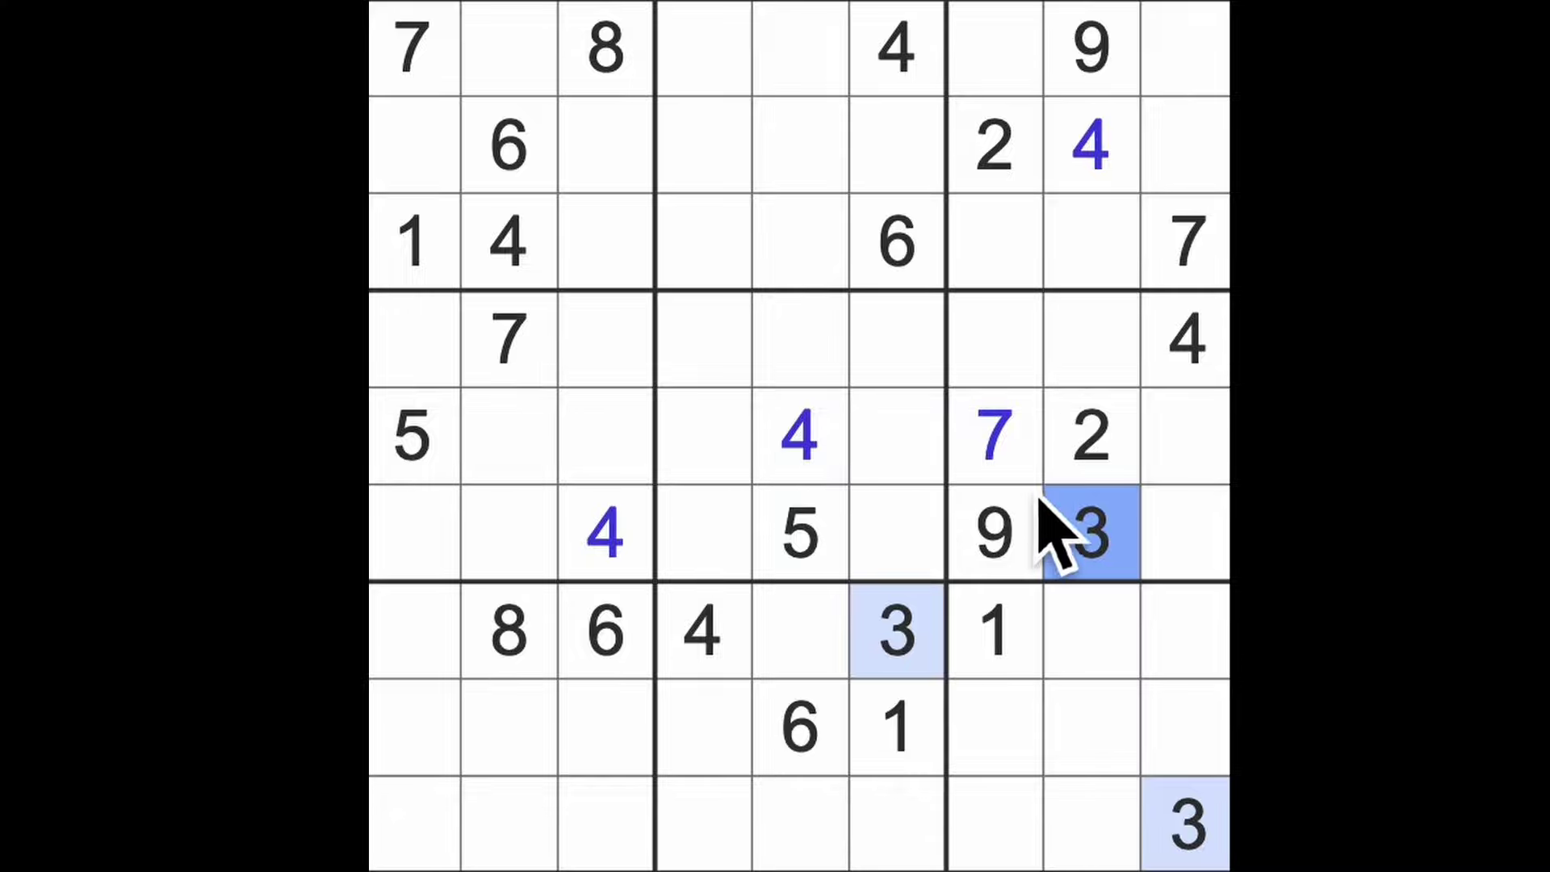
{"action": "left_click", "coordinate": [809, 546]}
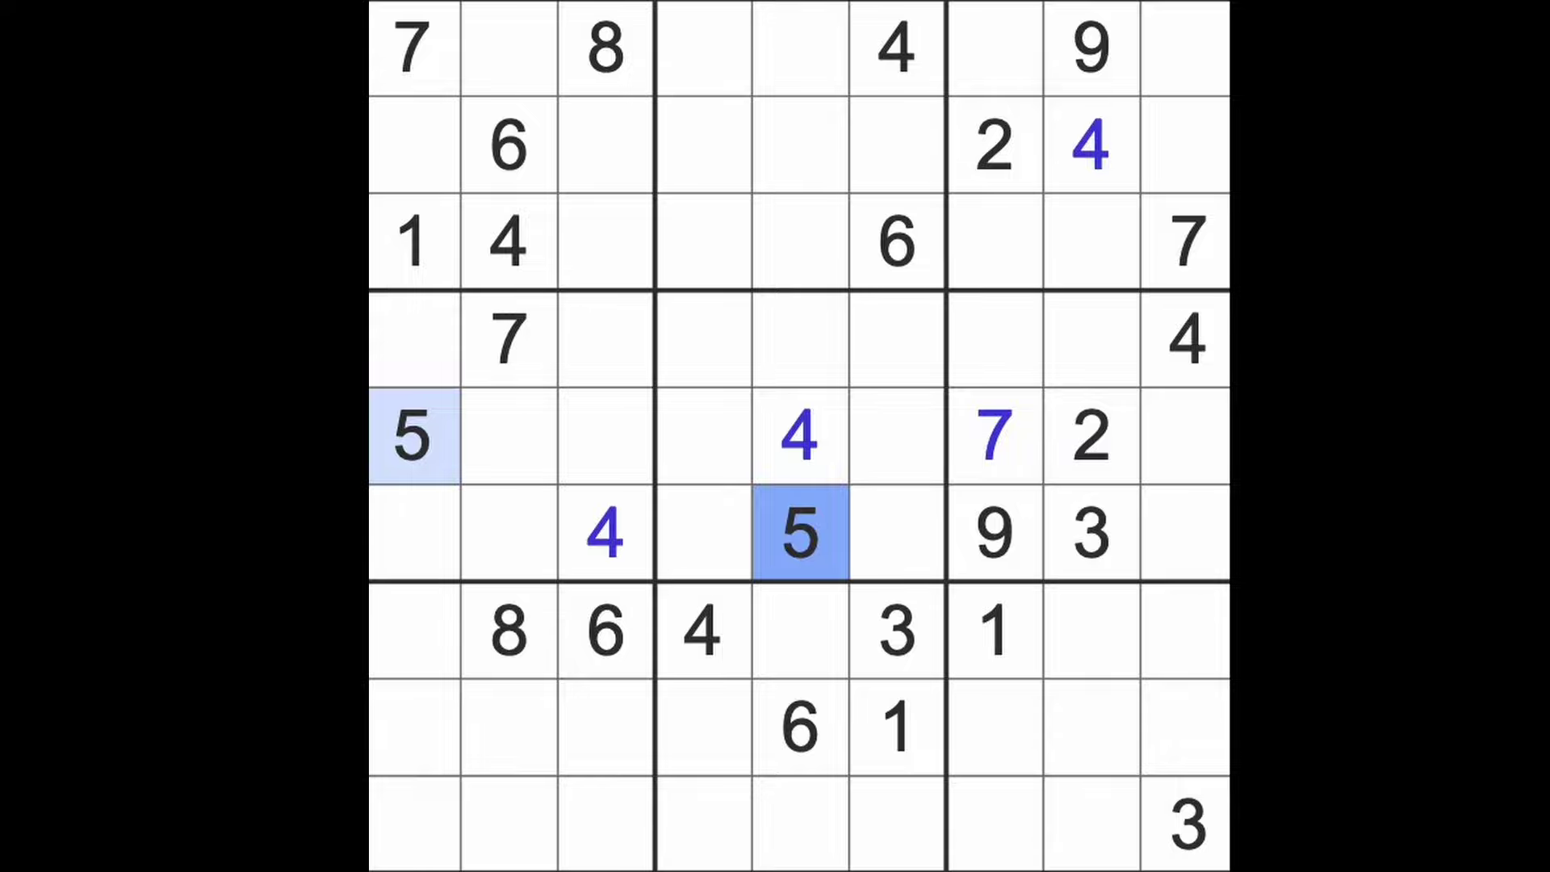
{"action": "left_click", "coordinate": [920, 248]}
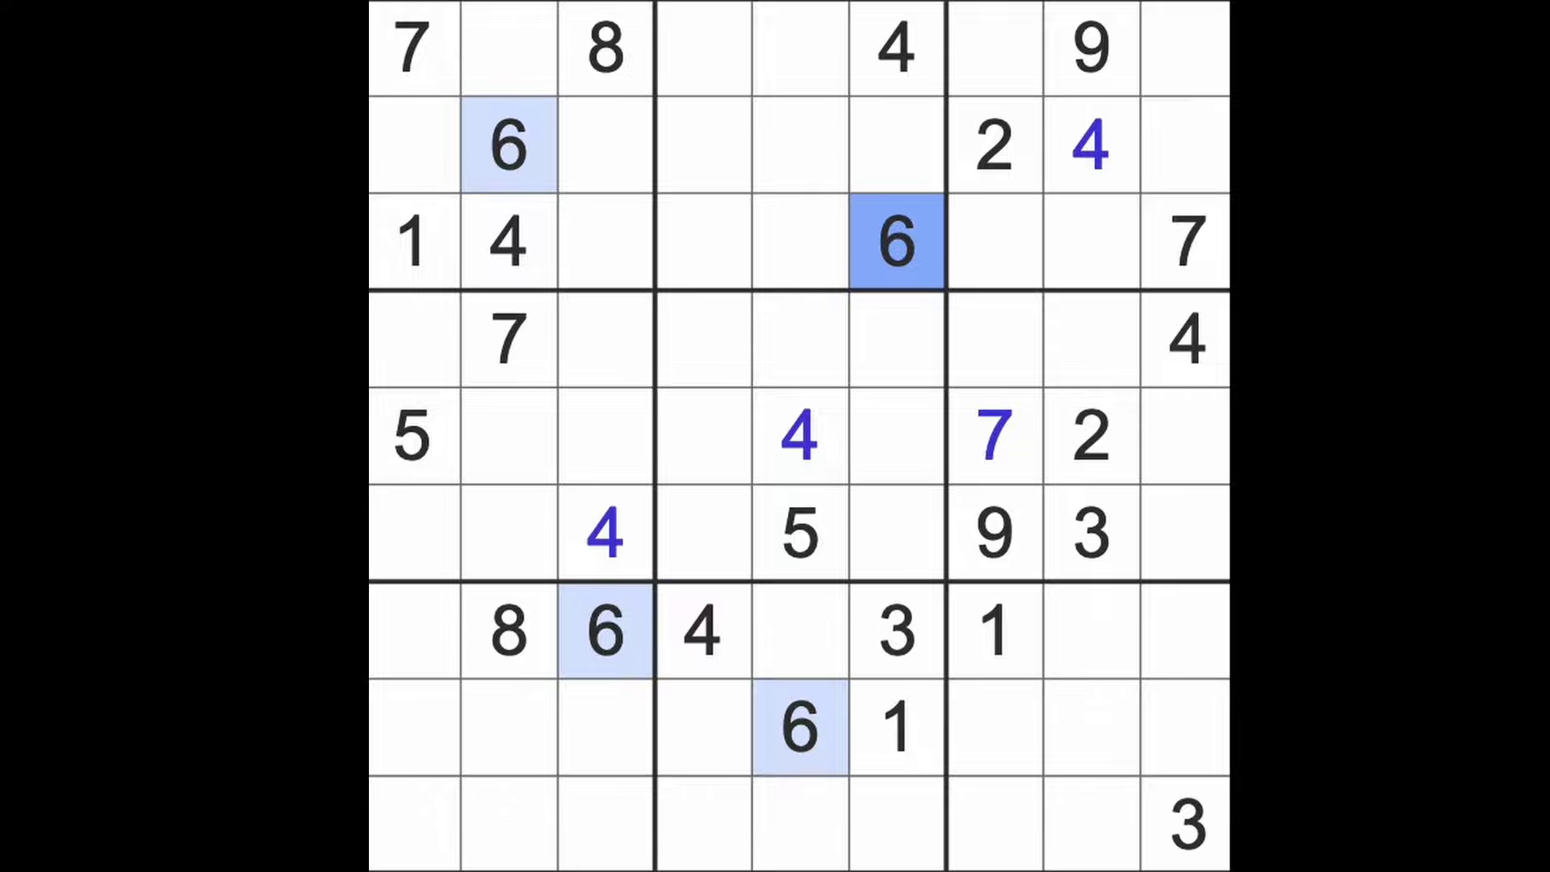
{"action": "left_click", "coordinate": [1187, 242]}
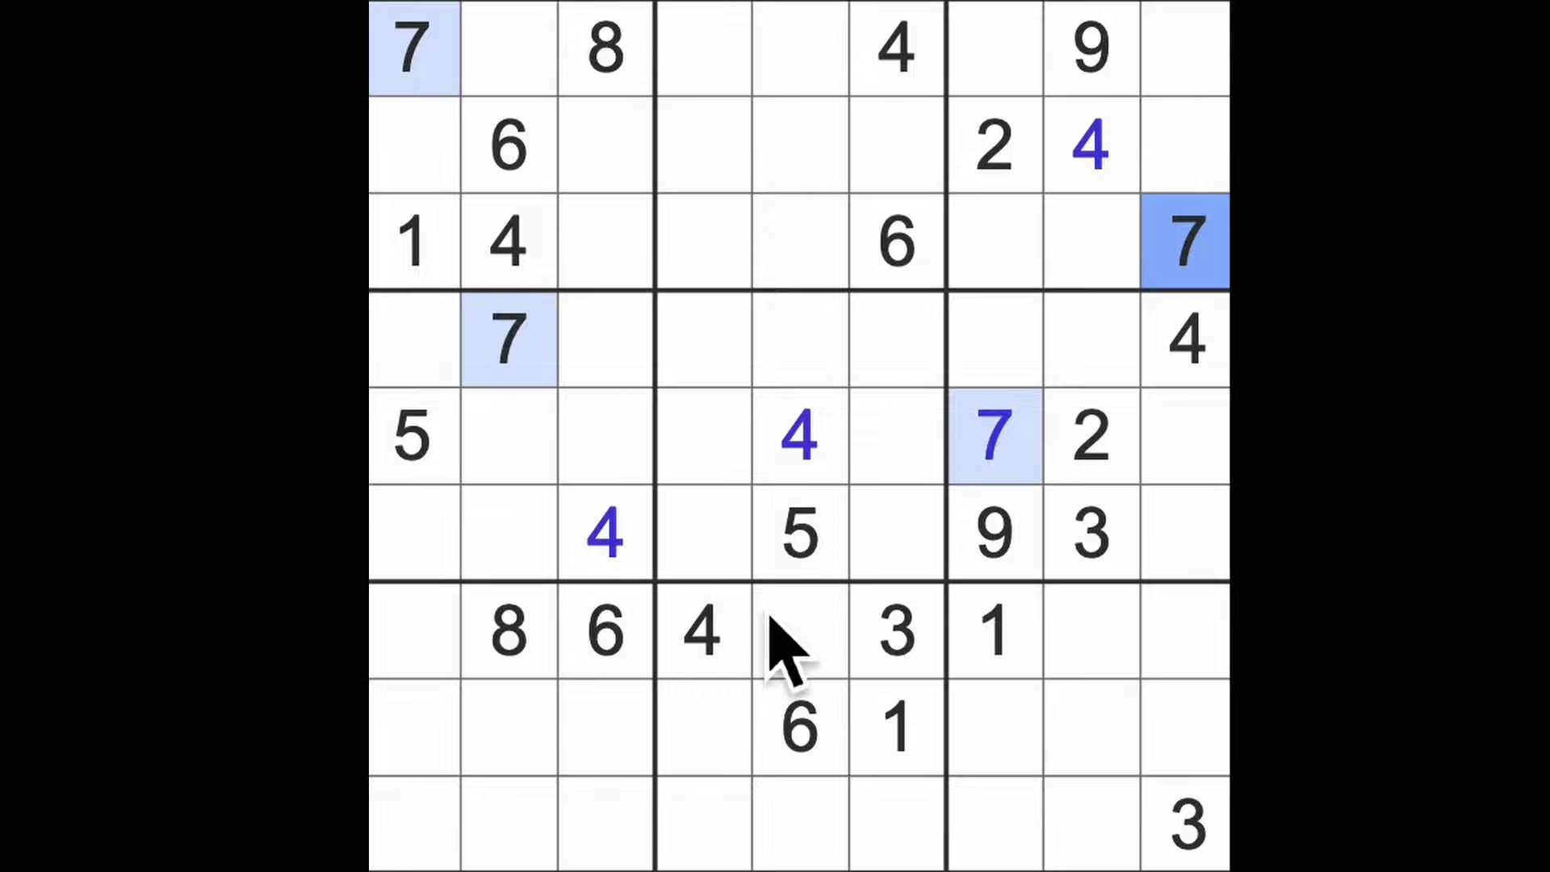
{"action": "left_click", "coordinate": [509, 630]}
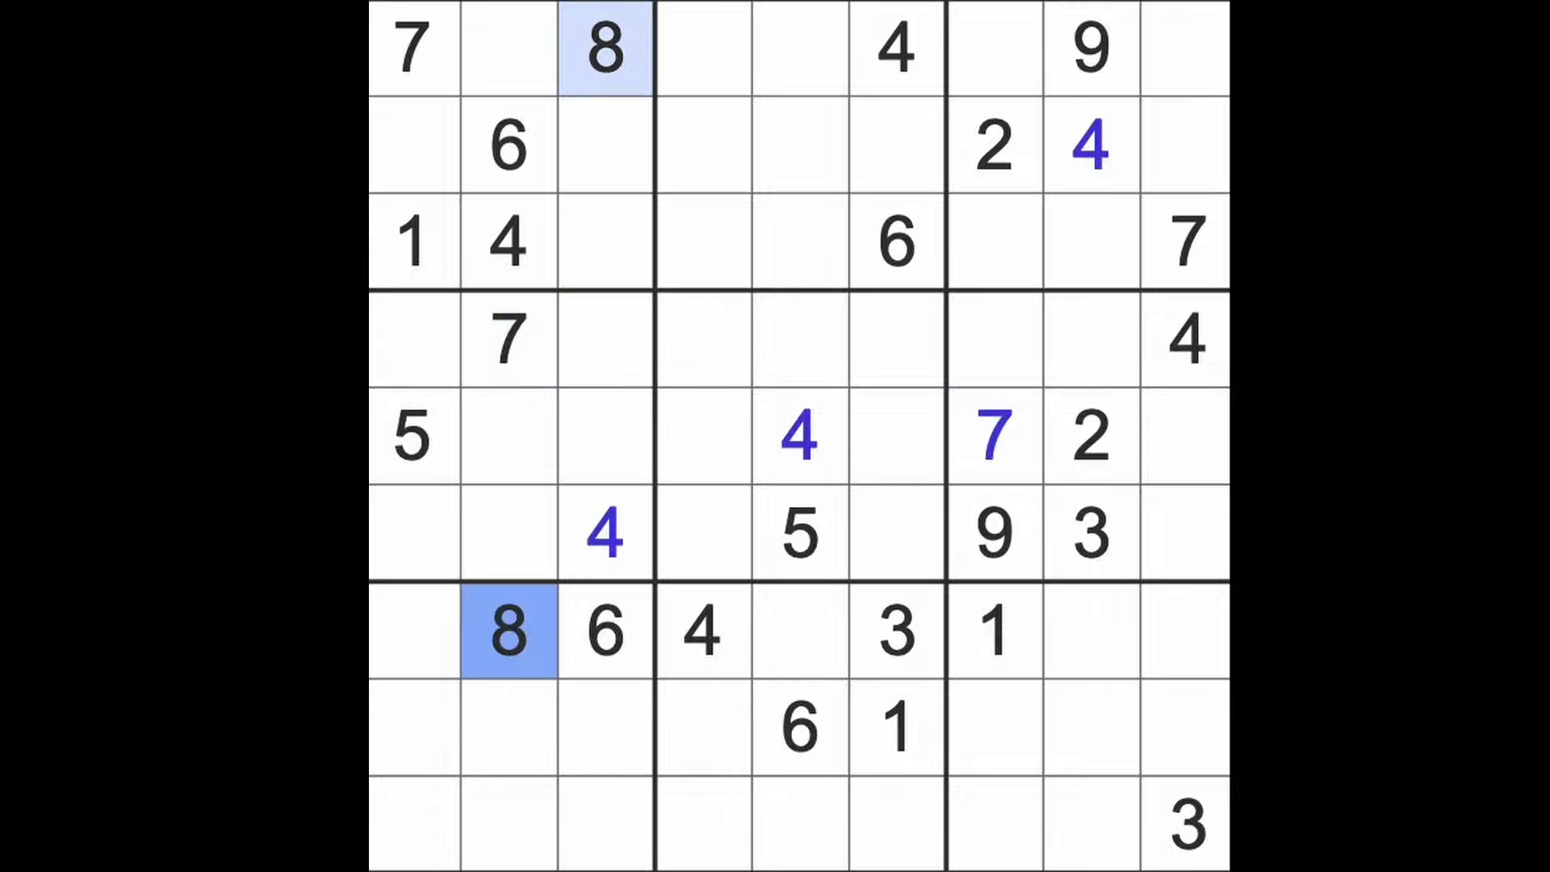
{"action": "left_click", "coordinate": [1012, 552]}
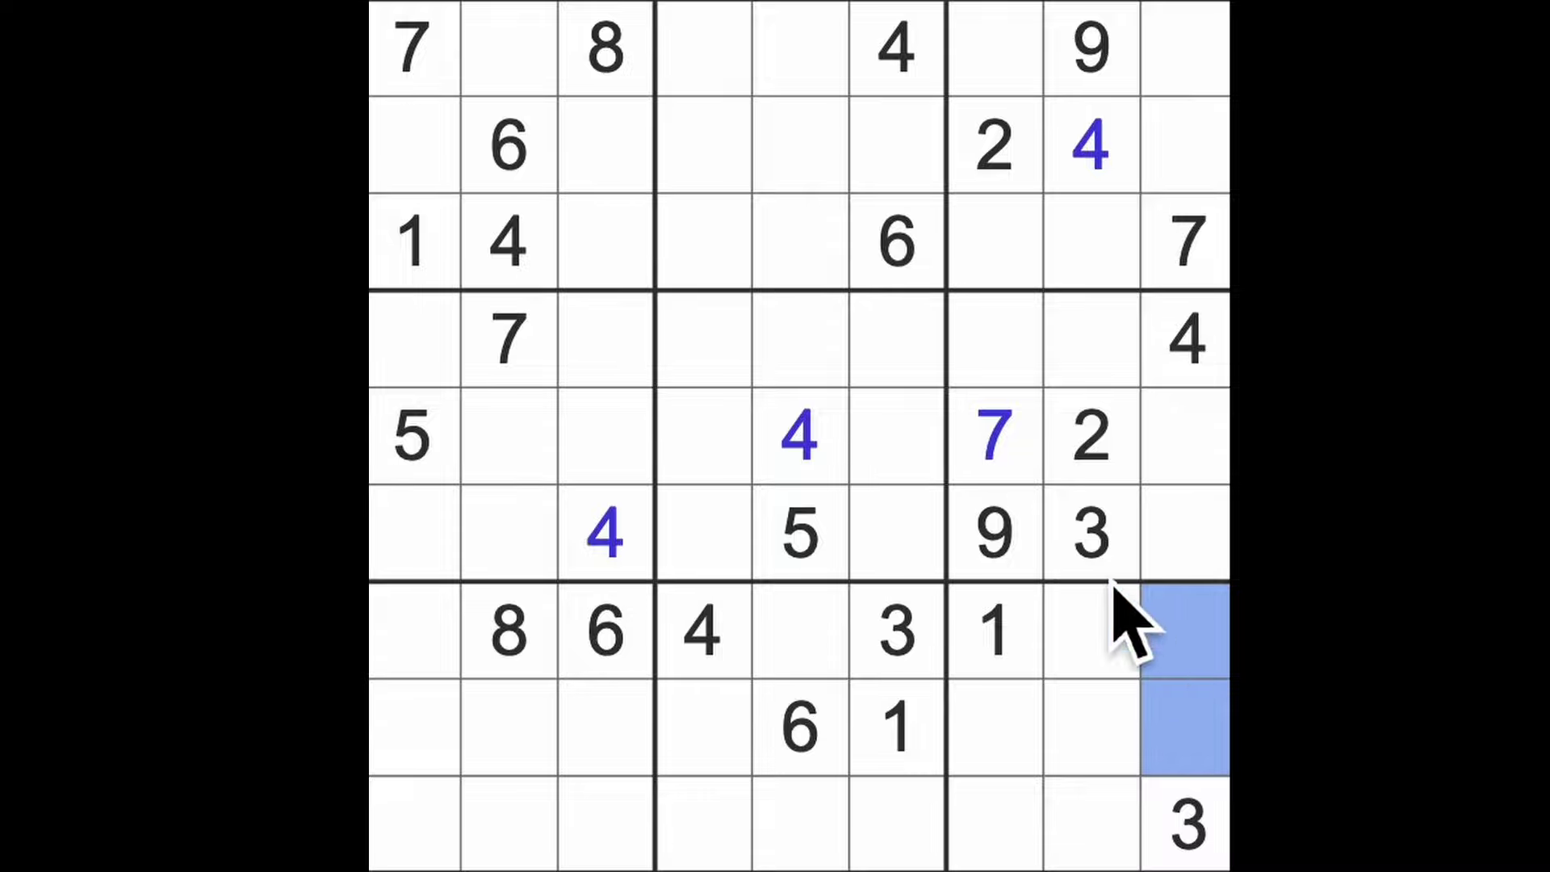
{"action": "left_click", "coordinate": [1023, 551]}
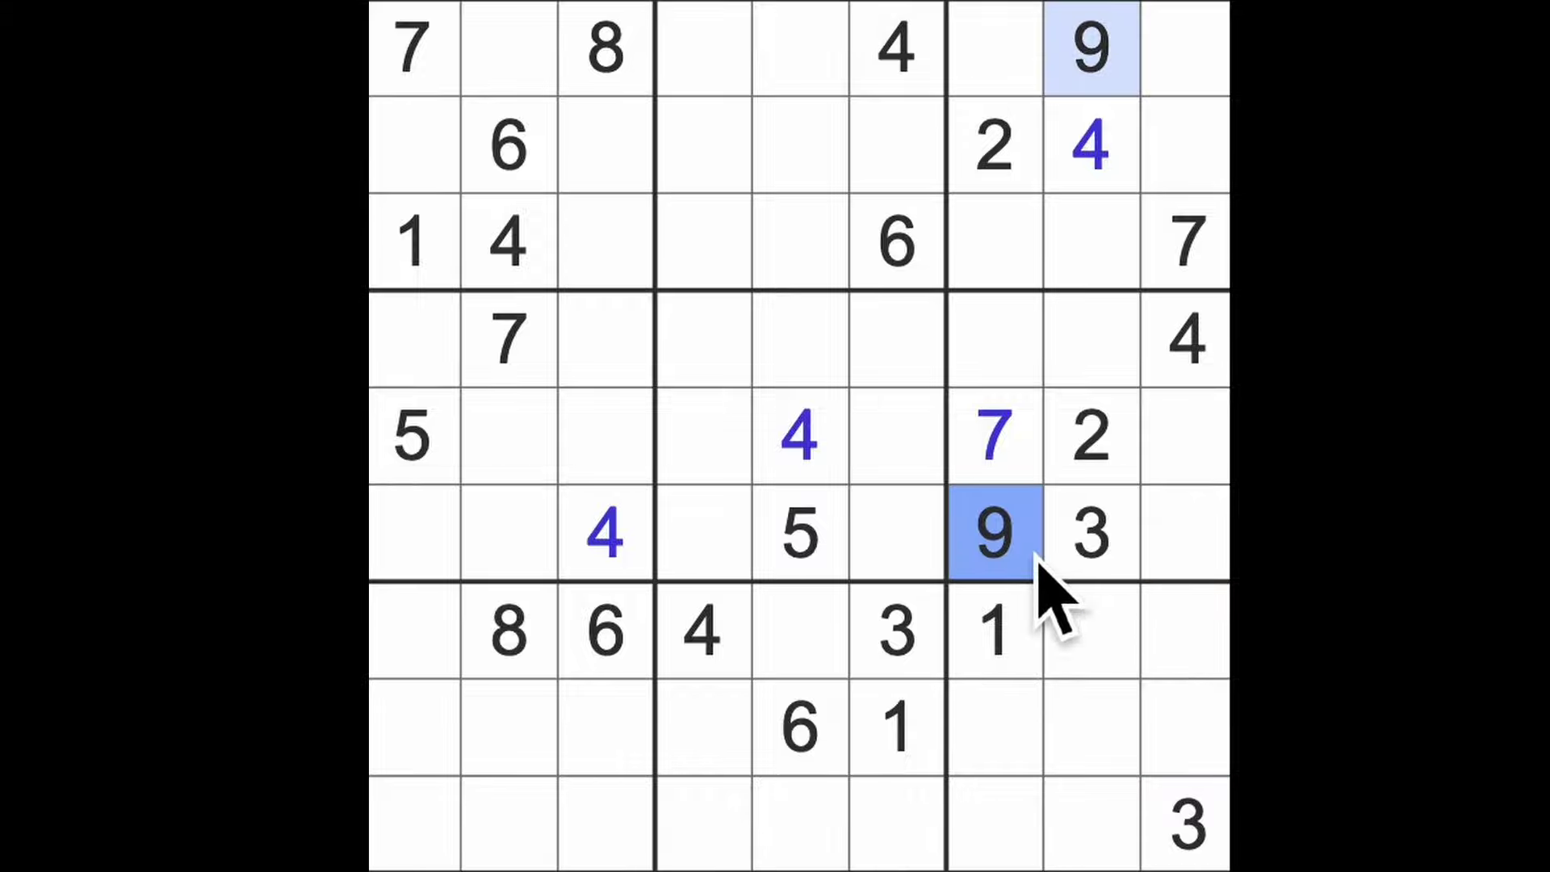
{"action": "left_click_drag", "start_coordinate": [1184, 629], "coordinate": [1185, 726]}
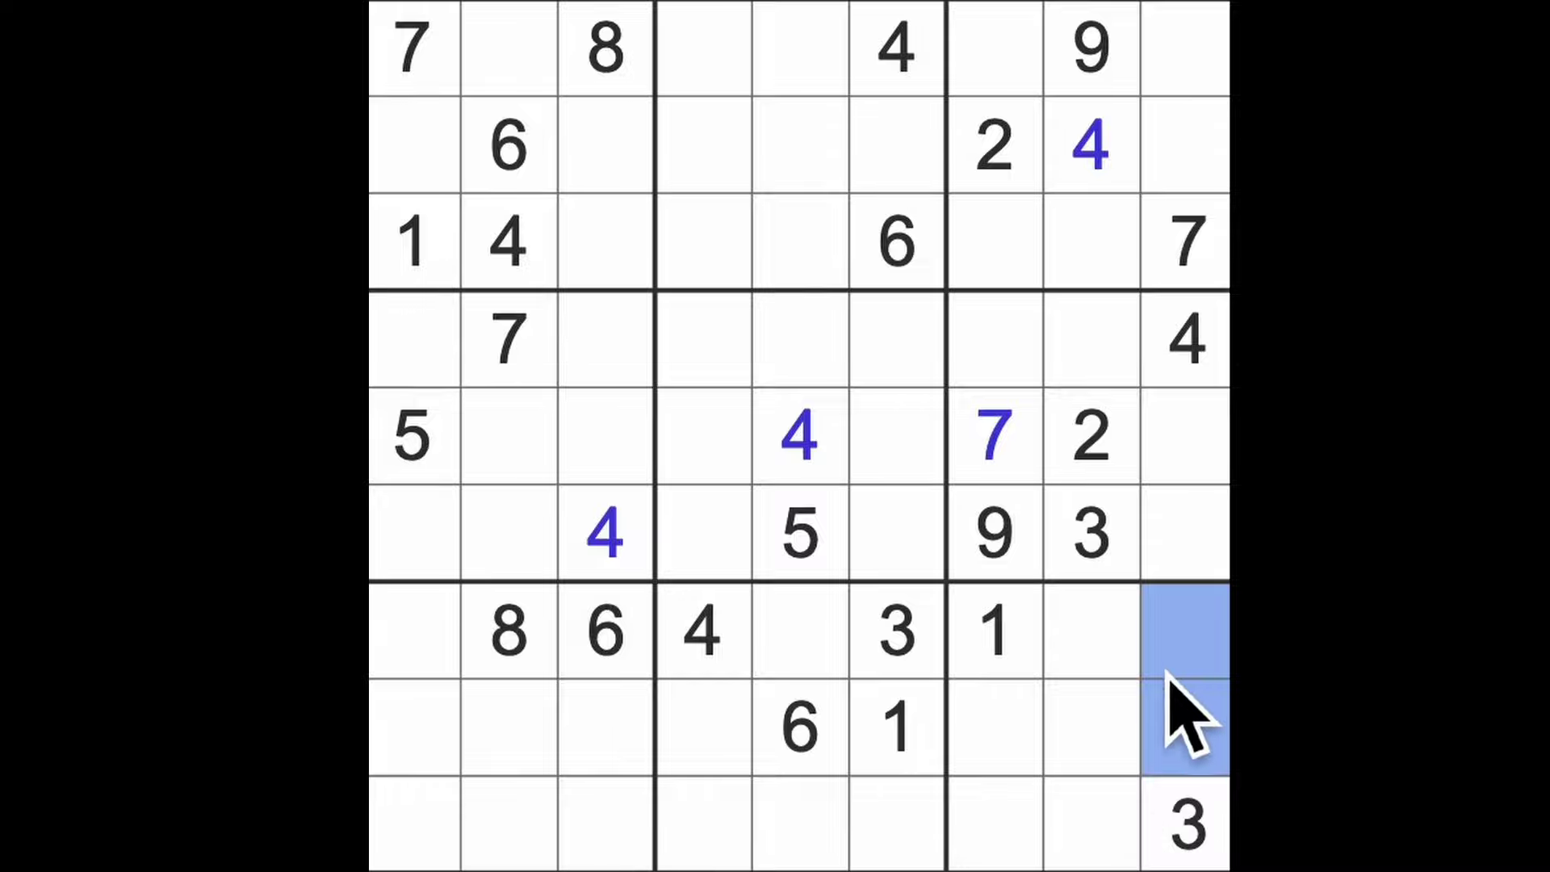
{"action": "left_click_drag", "start_coordinate": [799, 533], "coordinate": [799, 636]}
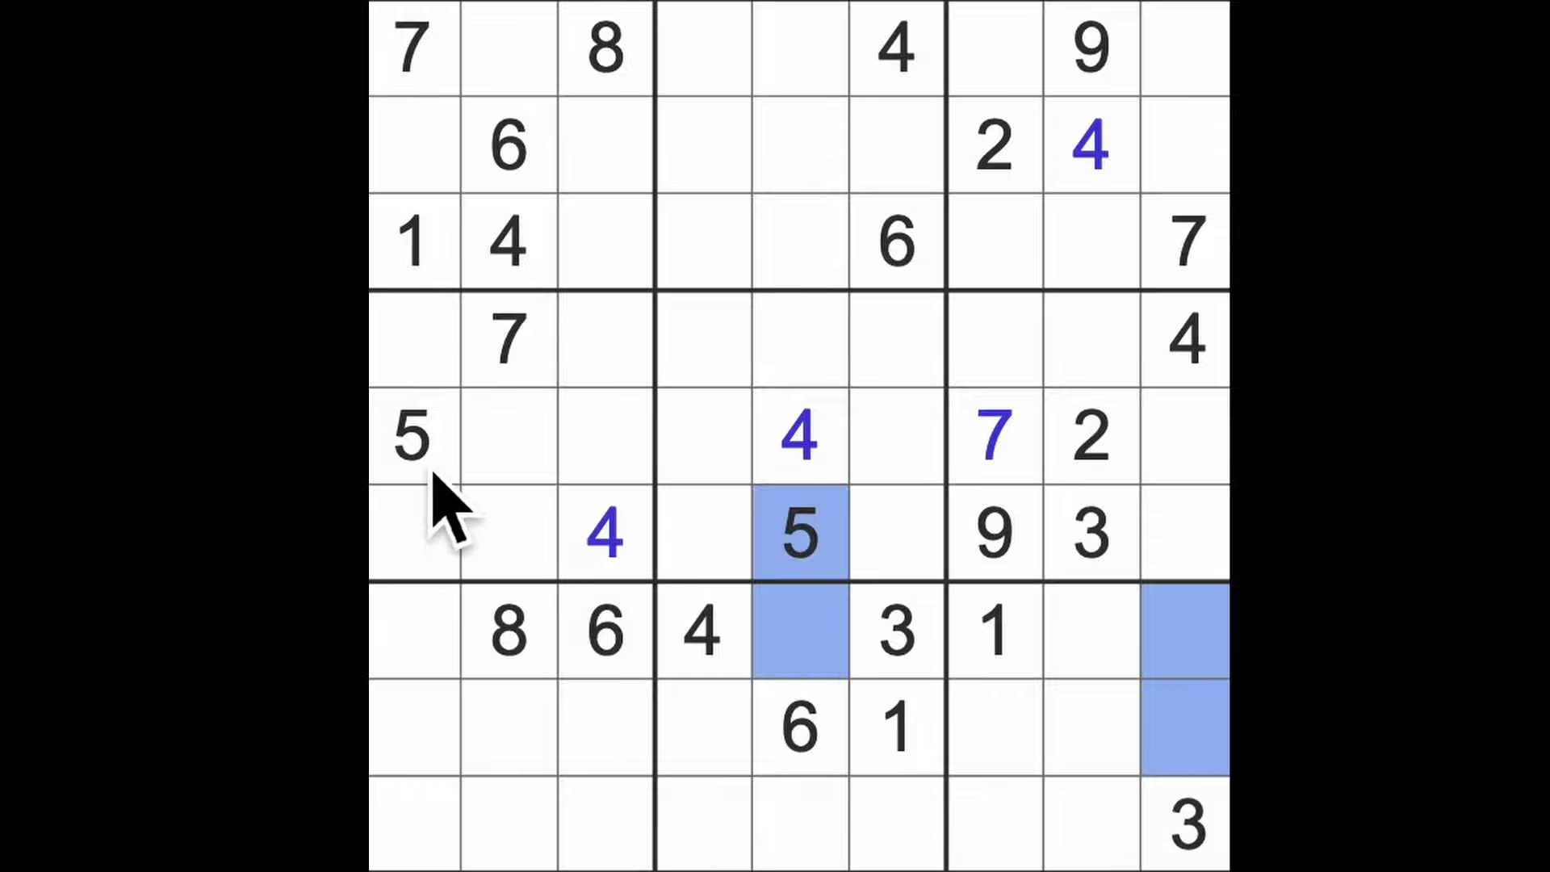
Place a 5 at row 7, column 8 after checking column 1 cells.
{"action": "left_click_drag", "start_coordinate": [414, 484], "coordinate": [414, 636]}
{"action": "left_click", "coordinate": [1096, 630]}
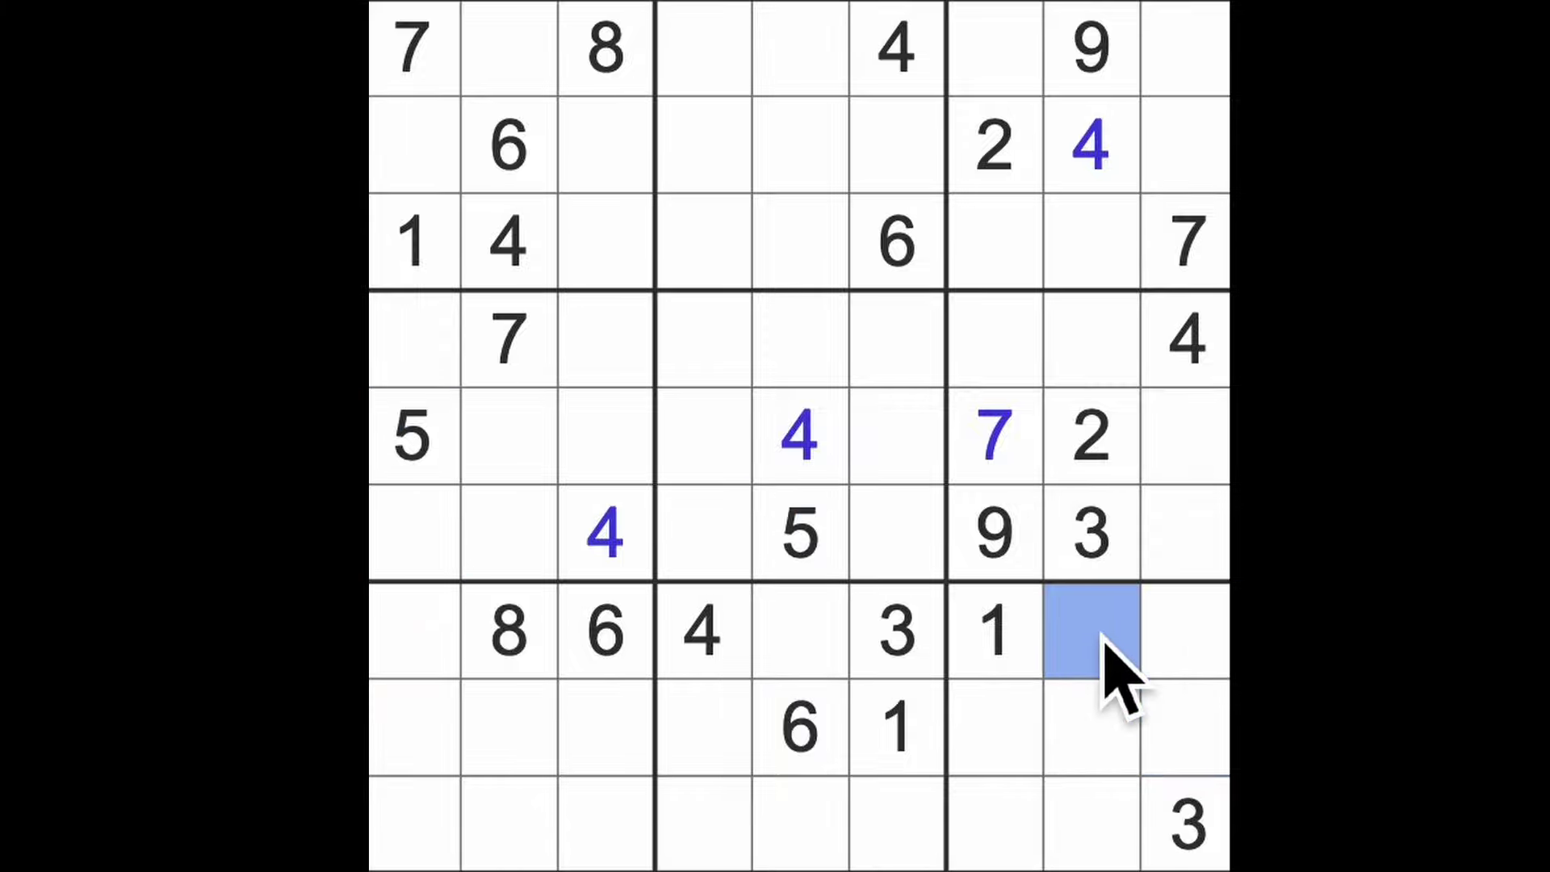
{"action": "type", "text": "5"}
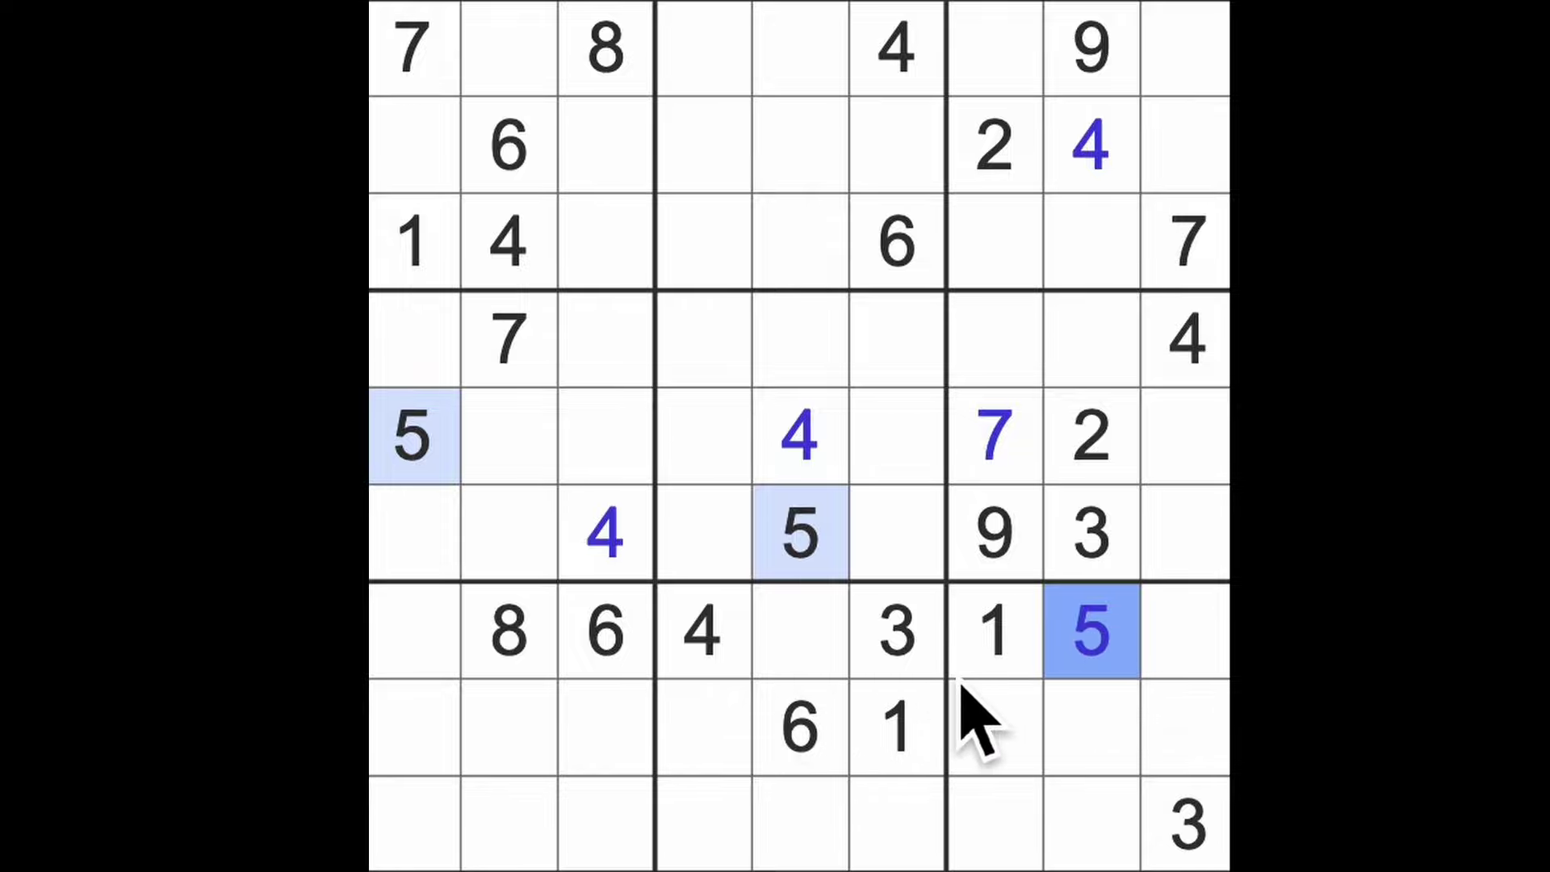
{"action": "left_click_drag", "start_coordinate": [1187, 242], "coordinate": [1187, 630]}
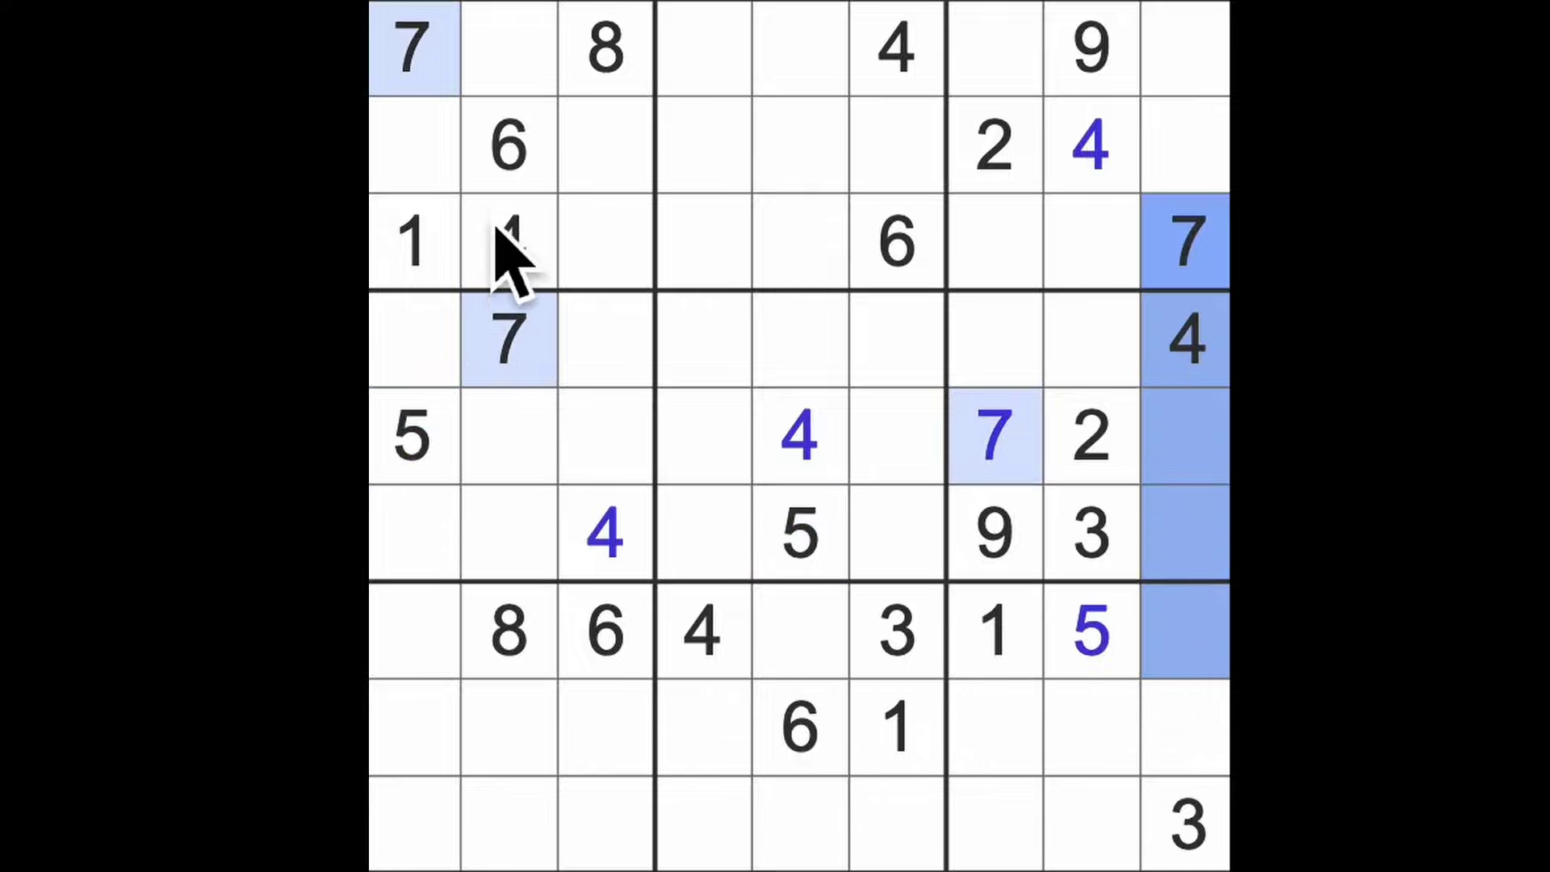
Check where the 7s are and place a 7 at row 7, column 5.
{"action": "left_click", "coordinate": [412, 50], "text": "ctrl"}
{"action": "left_click_drag", "start_coordinate": [413, 146], "coordinate": [412, 629]}
{"action": "left_click", "coordinate": [799, 630]}
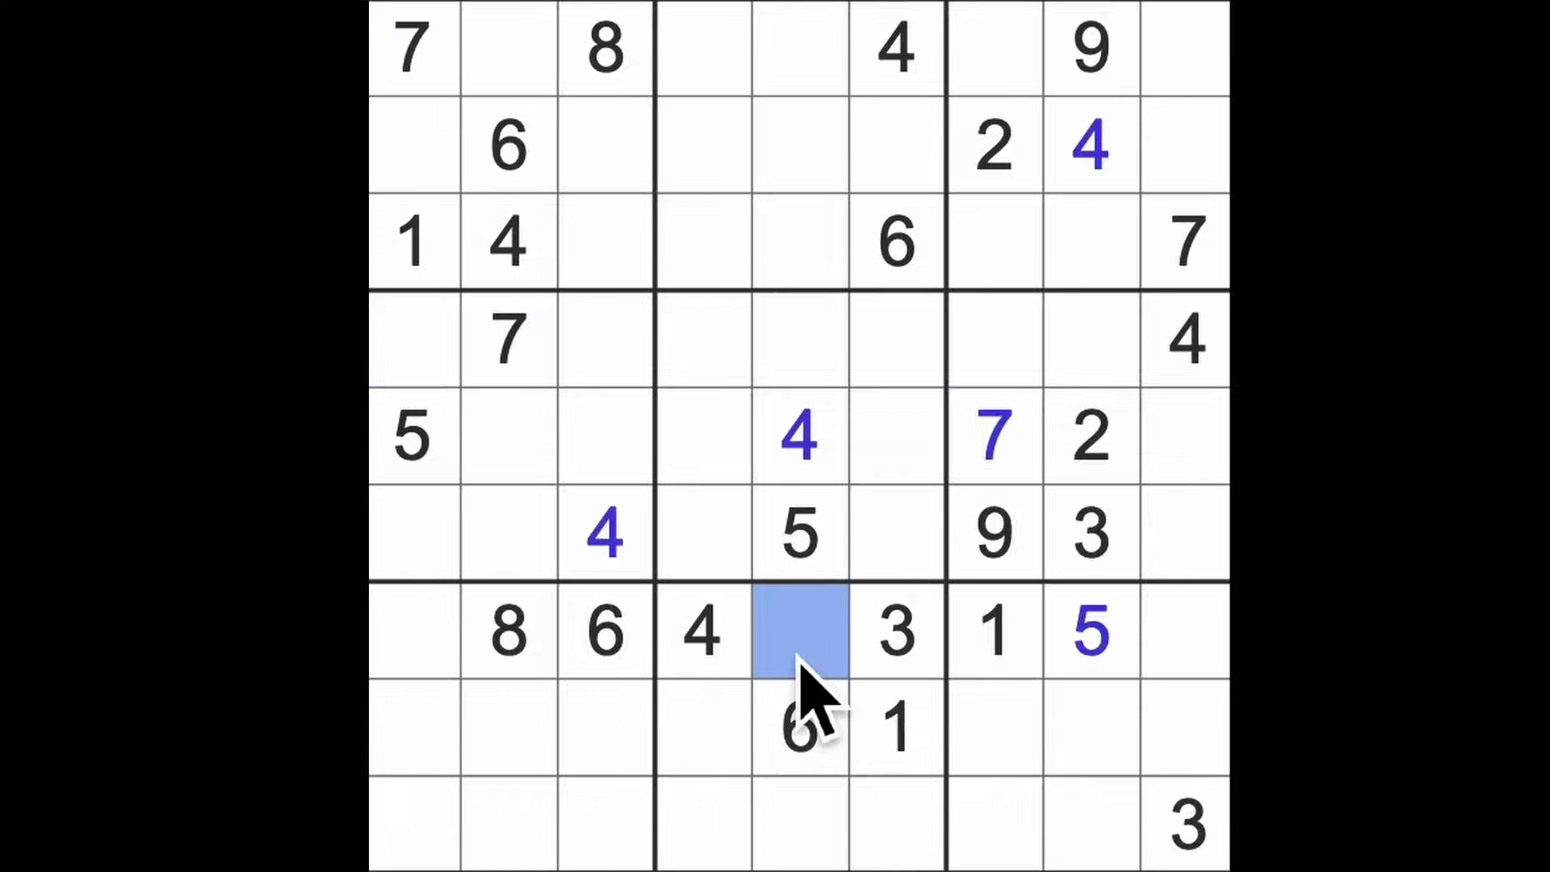
{"action": "type", "text": "7"}
{"action": "left_click_drag", "start_coordinate": [1187, 630], "coordinate": [1211, 745]}
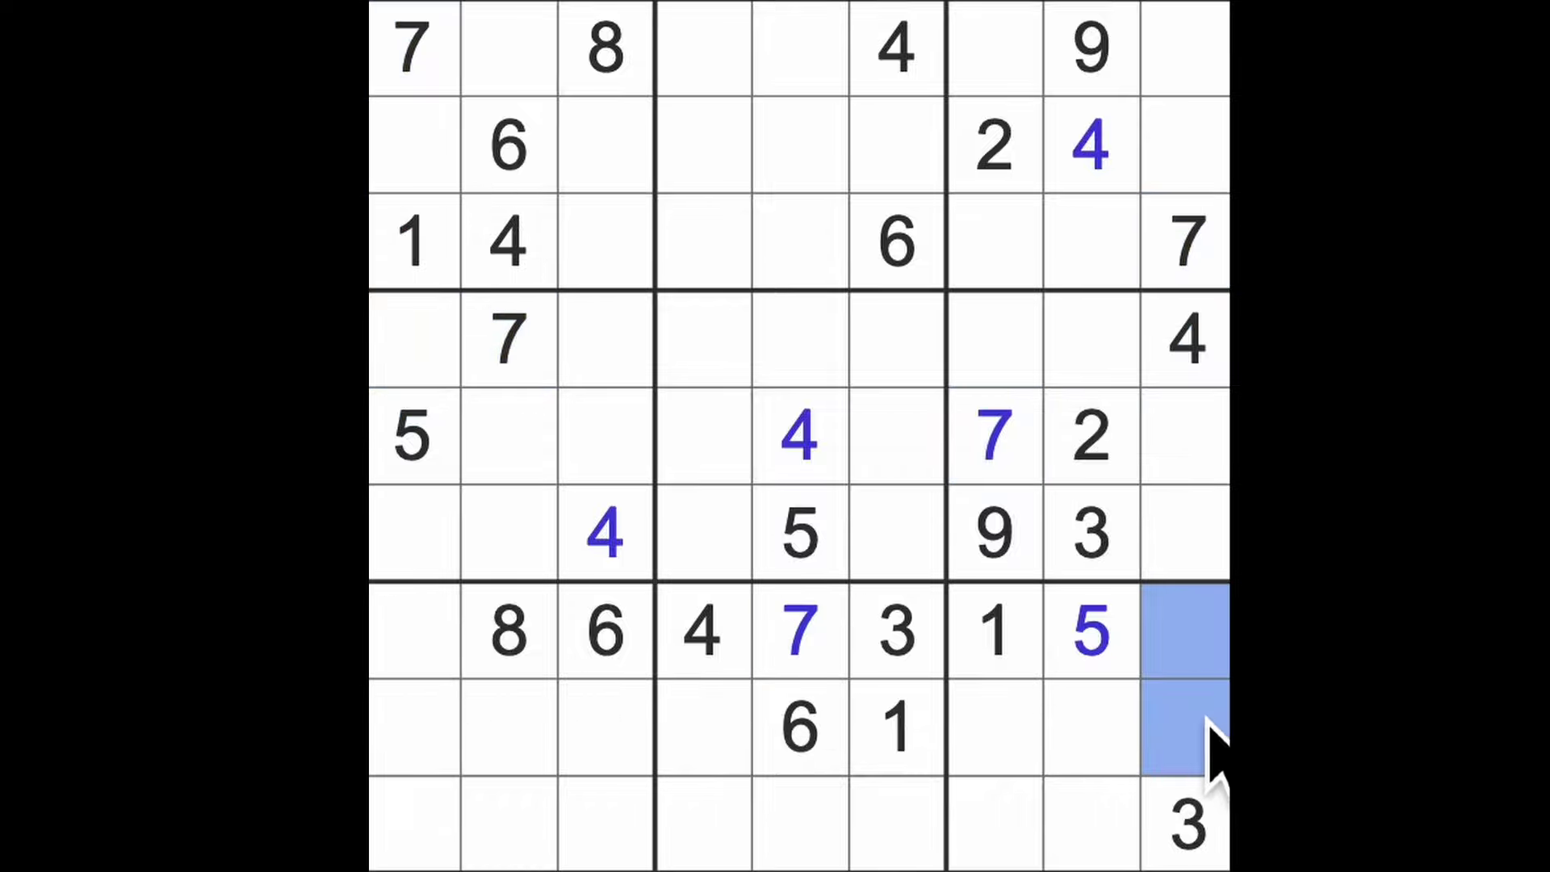
{"action": "left_click", "coordinate": [412, 630], "text": "ctrl"}
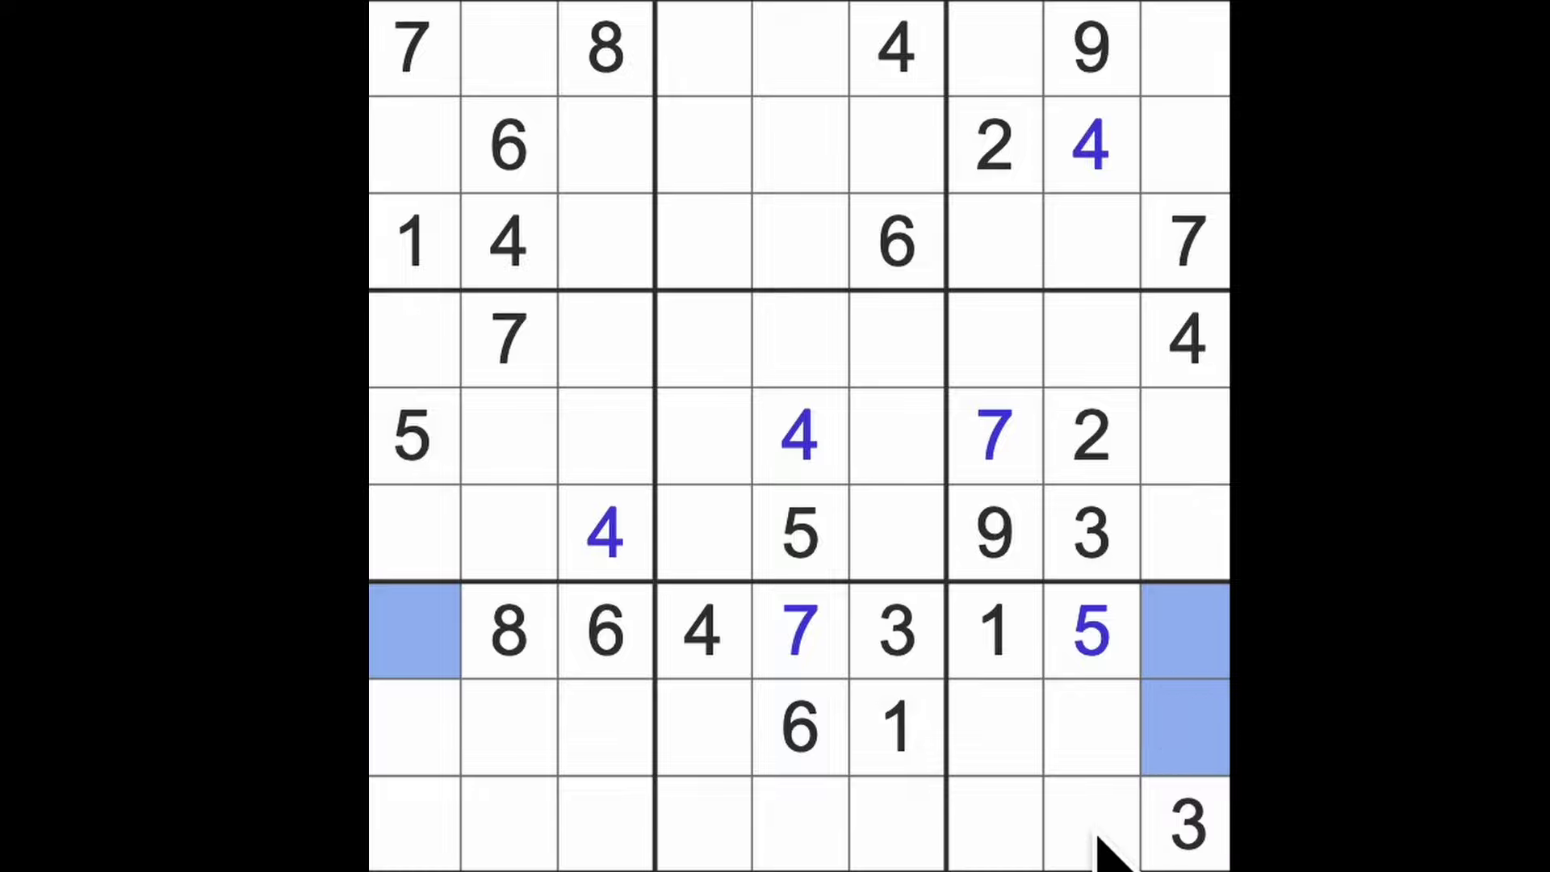
{"action": "left_click_drag", "start_coordinate": [1096, 824], "coordinate": [1036, 848]}
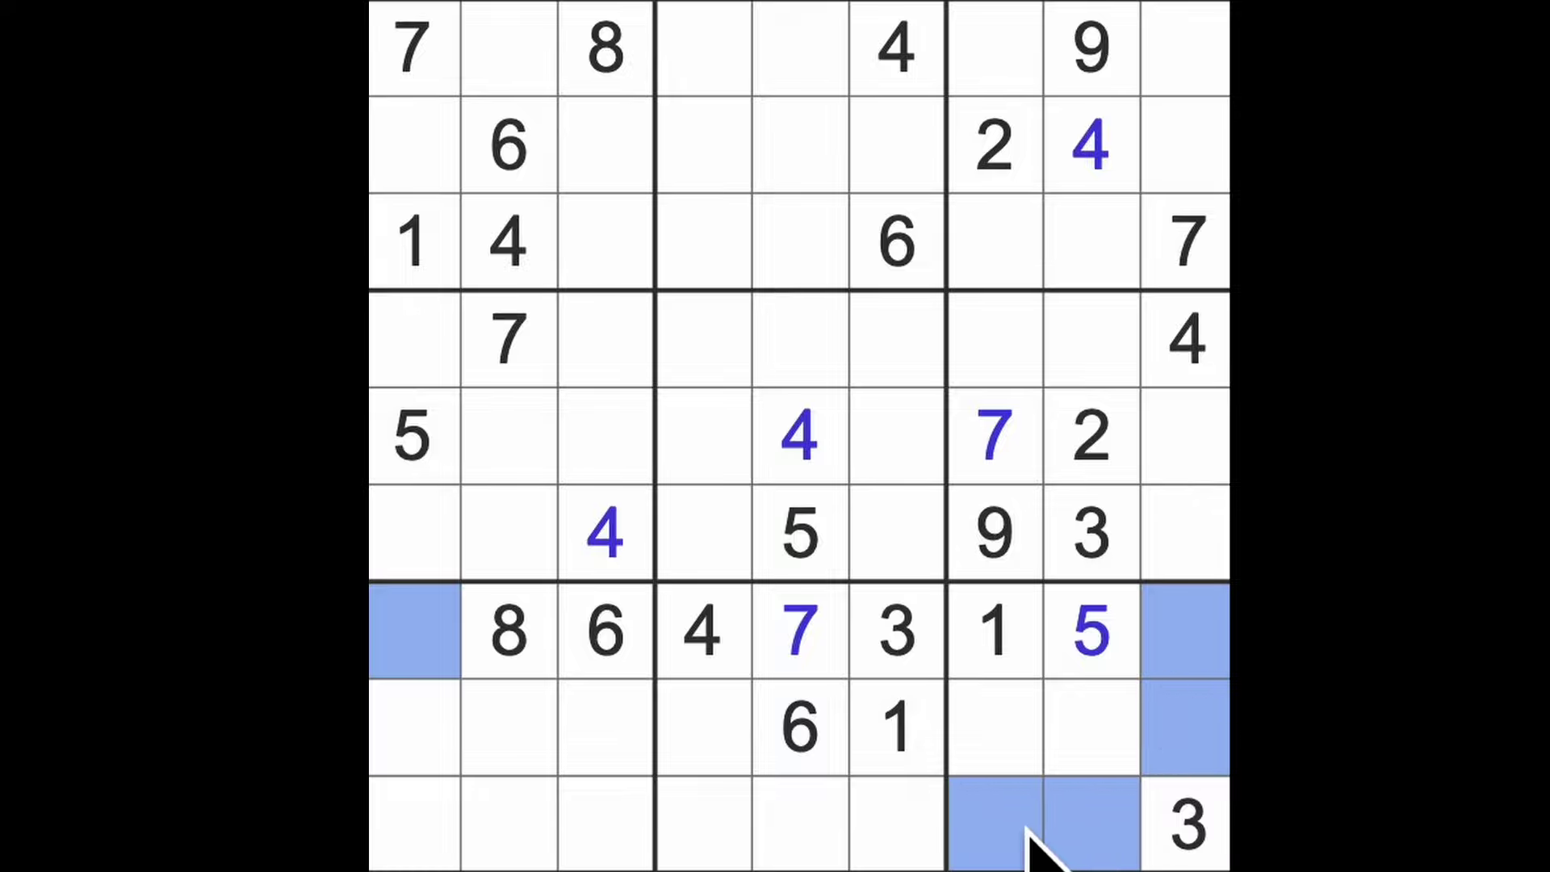
{"action": "left_click_drag", "start_coordinate": [1089, 727], "coordinate": [1103, 841]}
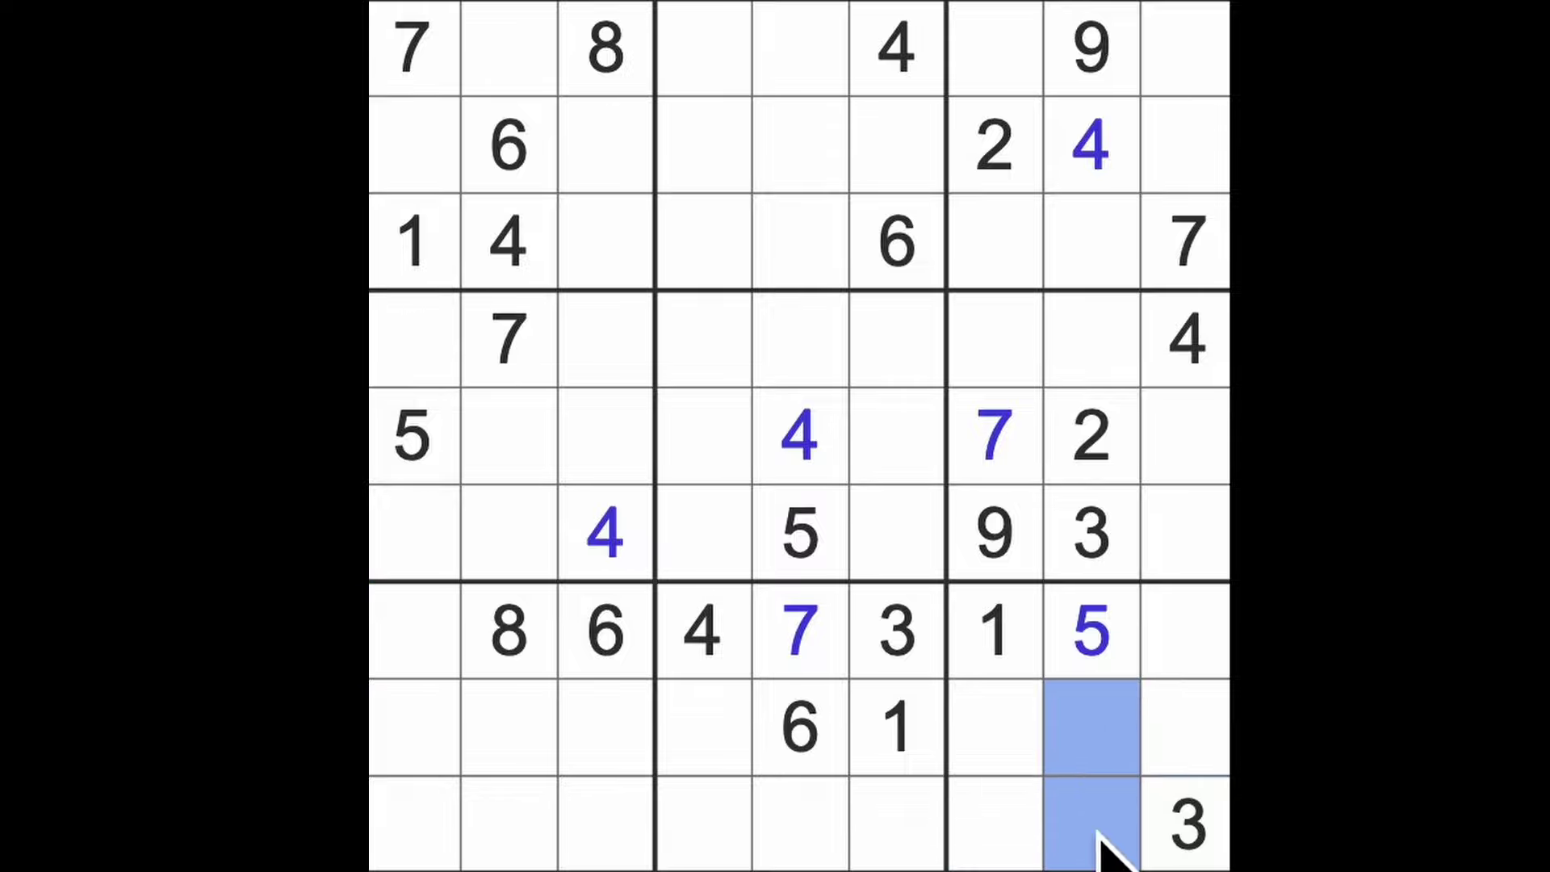
{"action": "left_click_drag", "start_coordinate": [605, 728], "coordinate": [635, 835], "text": "ctrl"}
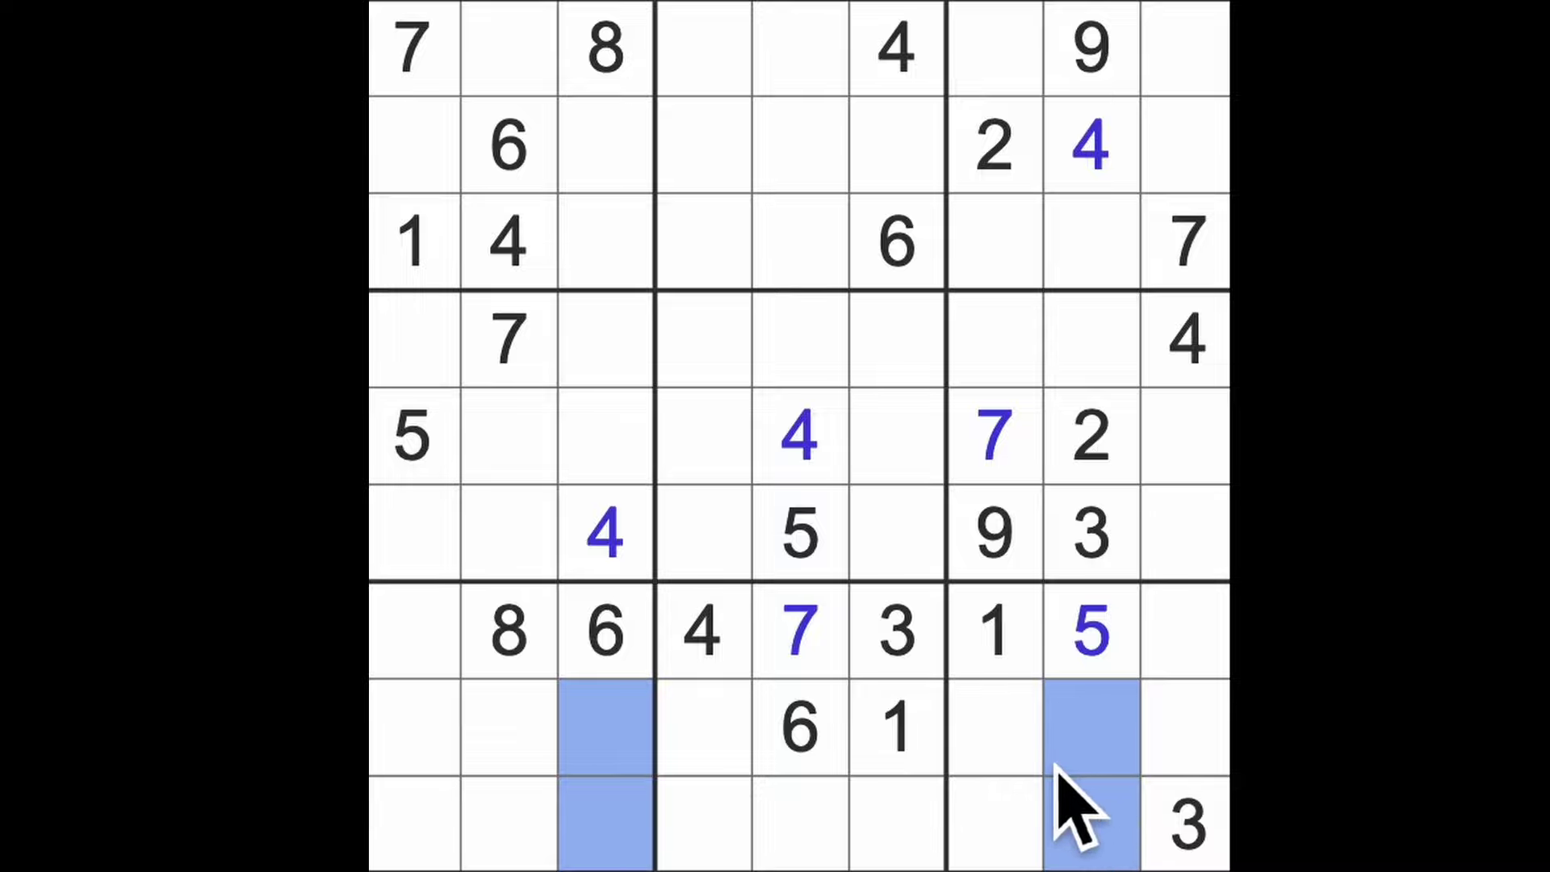
{"action": "left_click", "coordinate": [1017, 823]}
{"action": "left_click", "coordinate": [1090, 824], "text": "ctrl"}
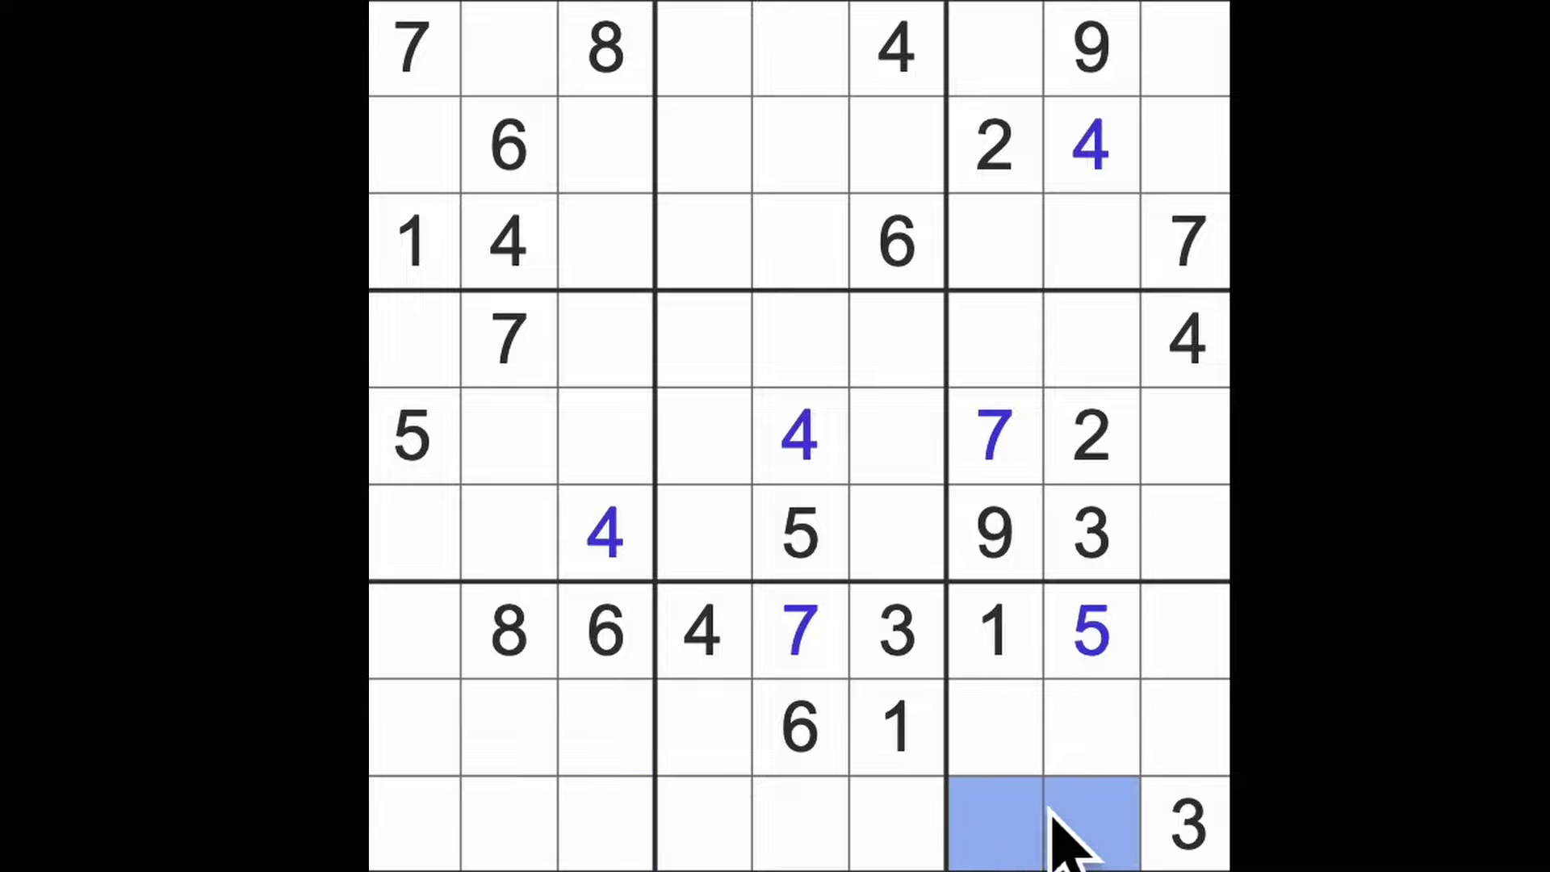
{"action": "left_click_drag", "start_coordinate": [995, 726], "coordinate": [1030, 842]}
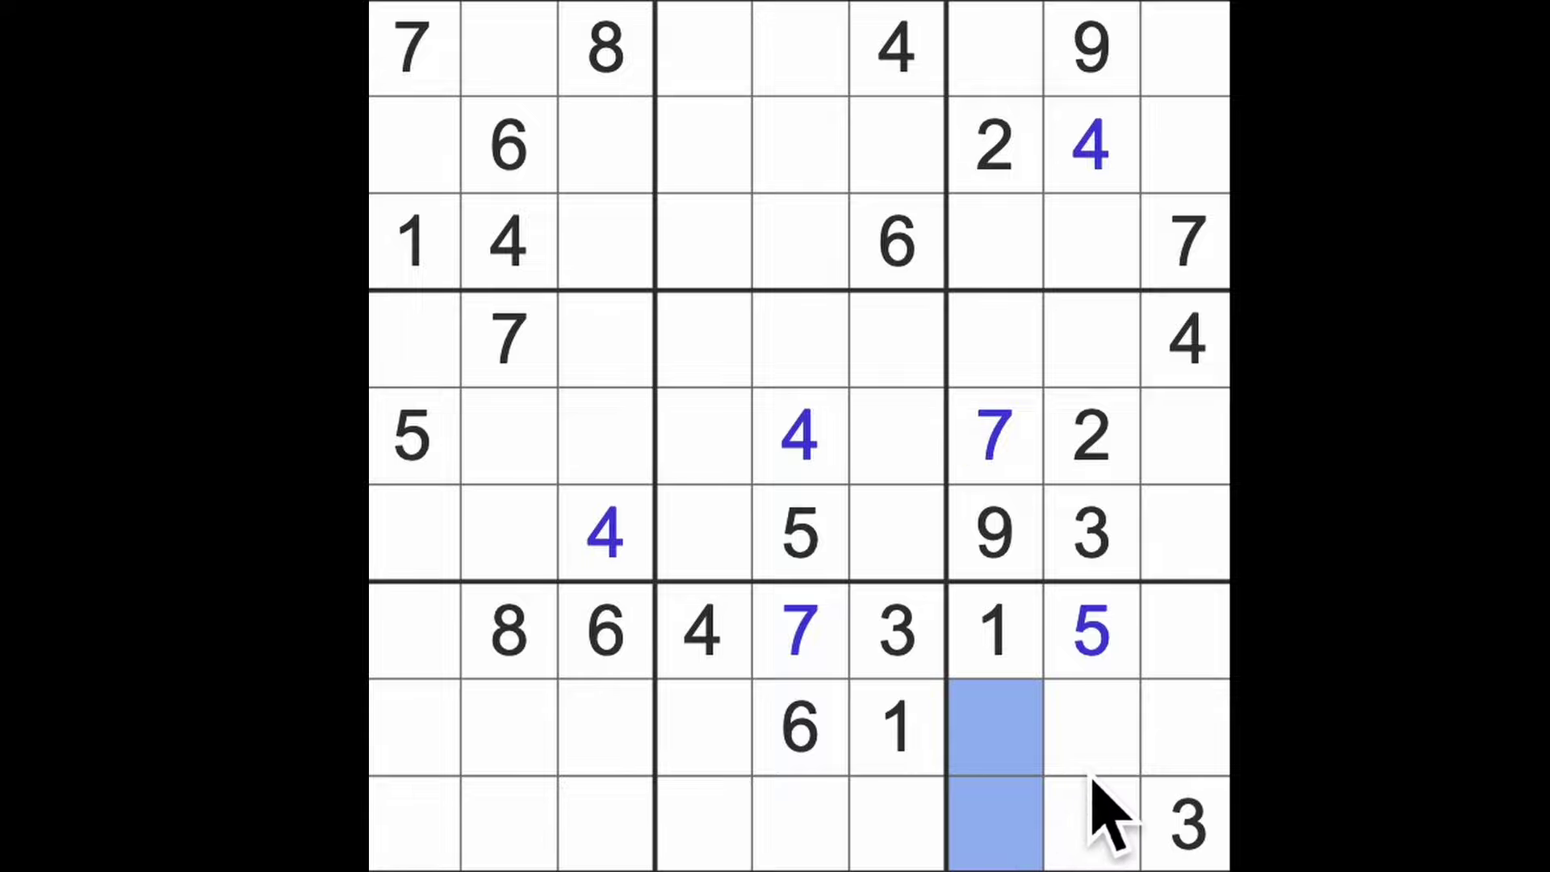
Check the 1s along row 3 and column 9, then place a 1 at row 4, column 8.
{"action": "left_click", "coordinate": [995, 630]}
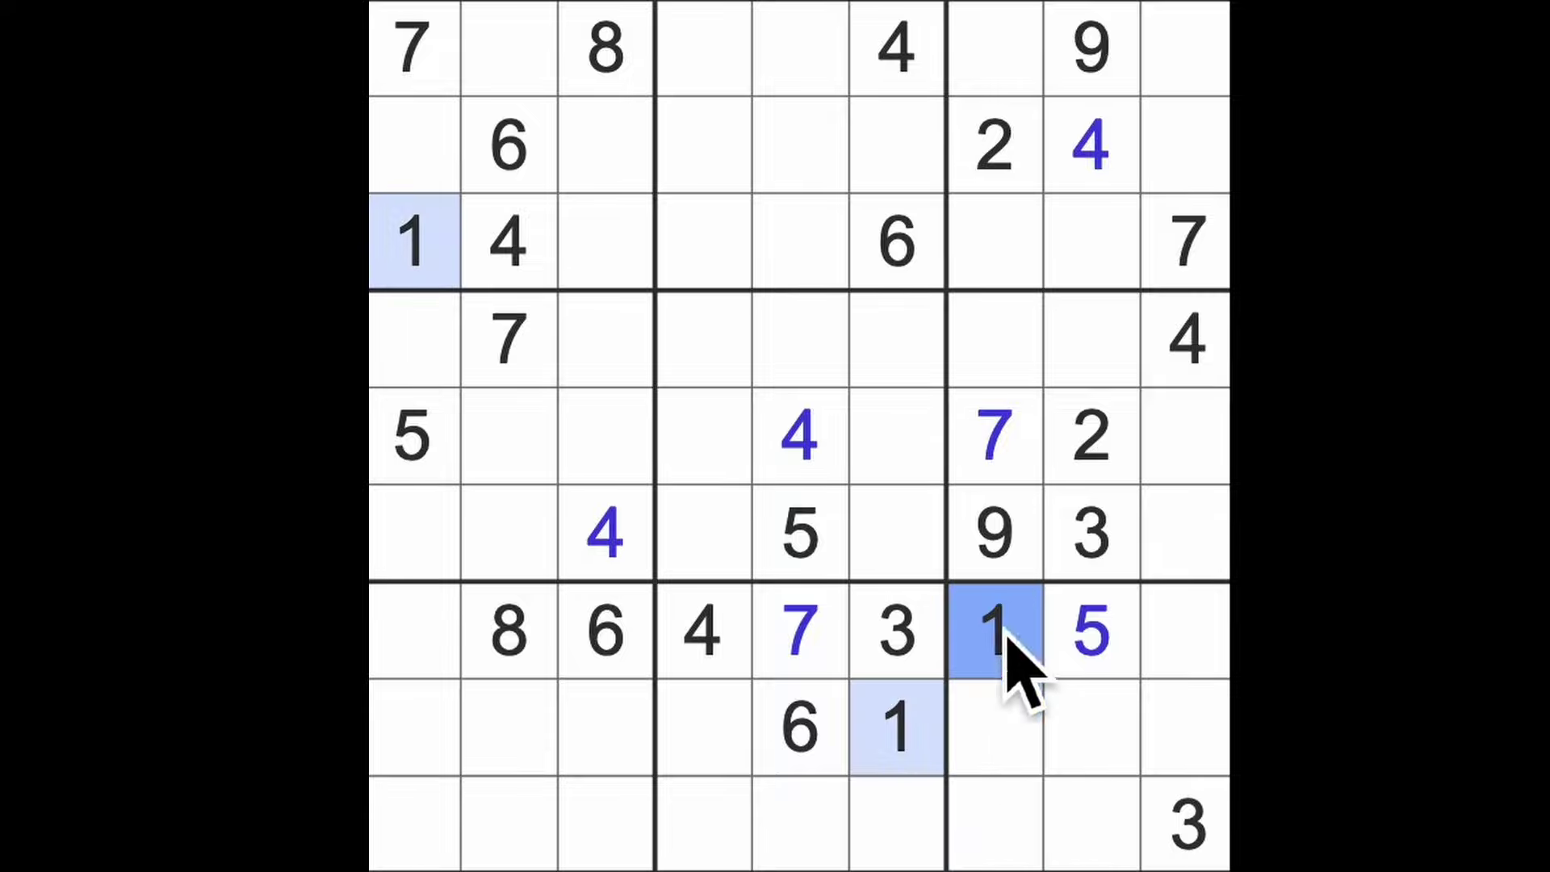
{"action": "left_click_drag", "start_coordinate": [411, 243], "coordinate": [1114, 243]}
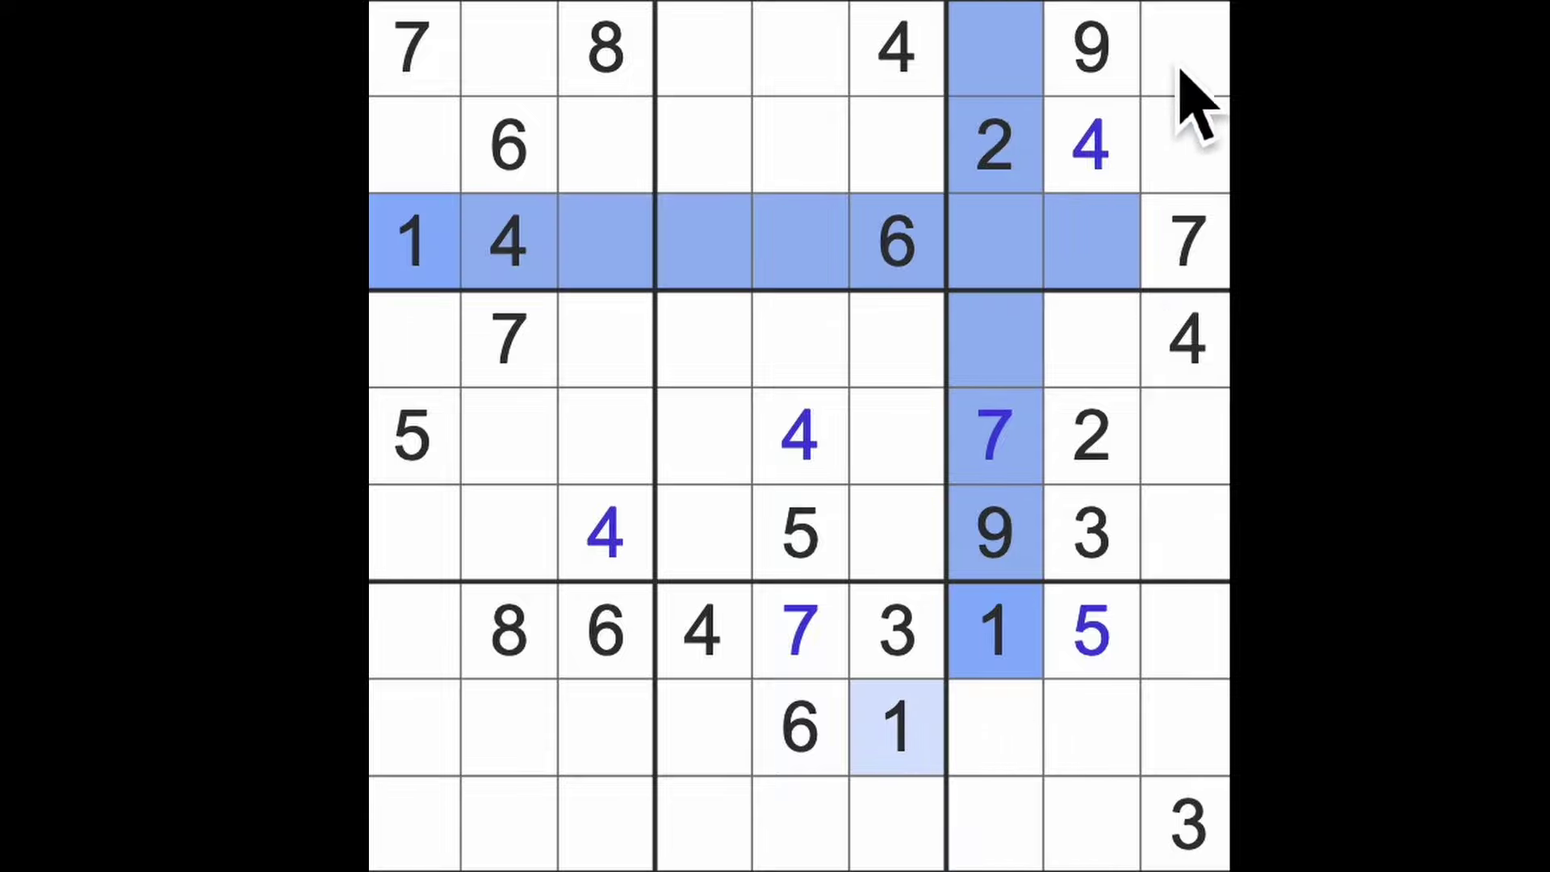
{"action": "left_click_drag", "start_coordinate": [1186, 48], "coordinate": [1187, 352]}
{"action": "left_click", "coordinate": [1096, 344]}
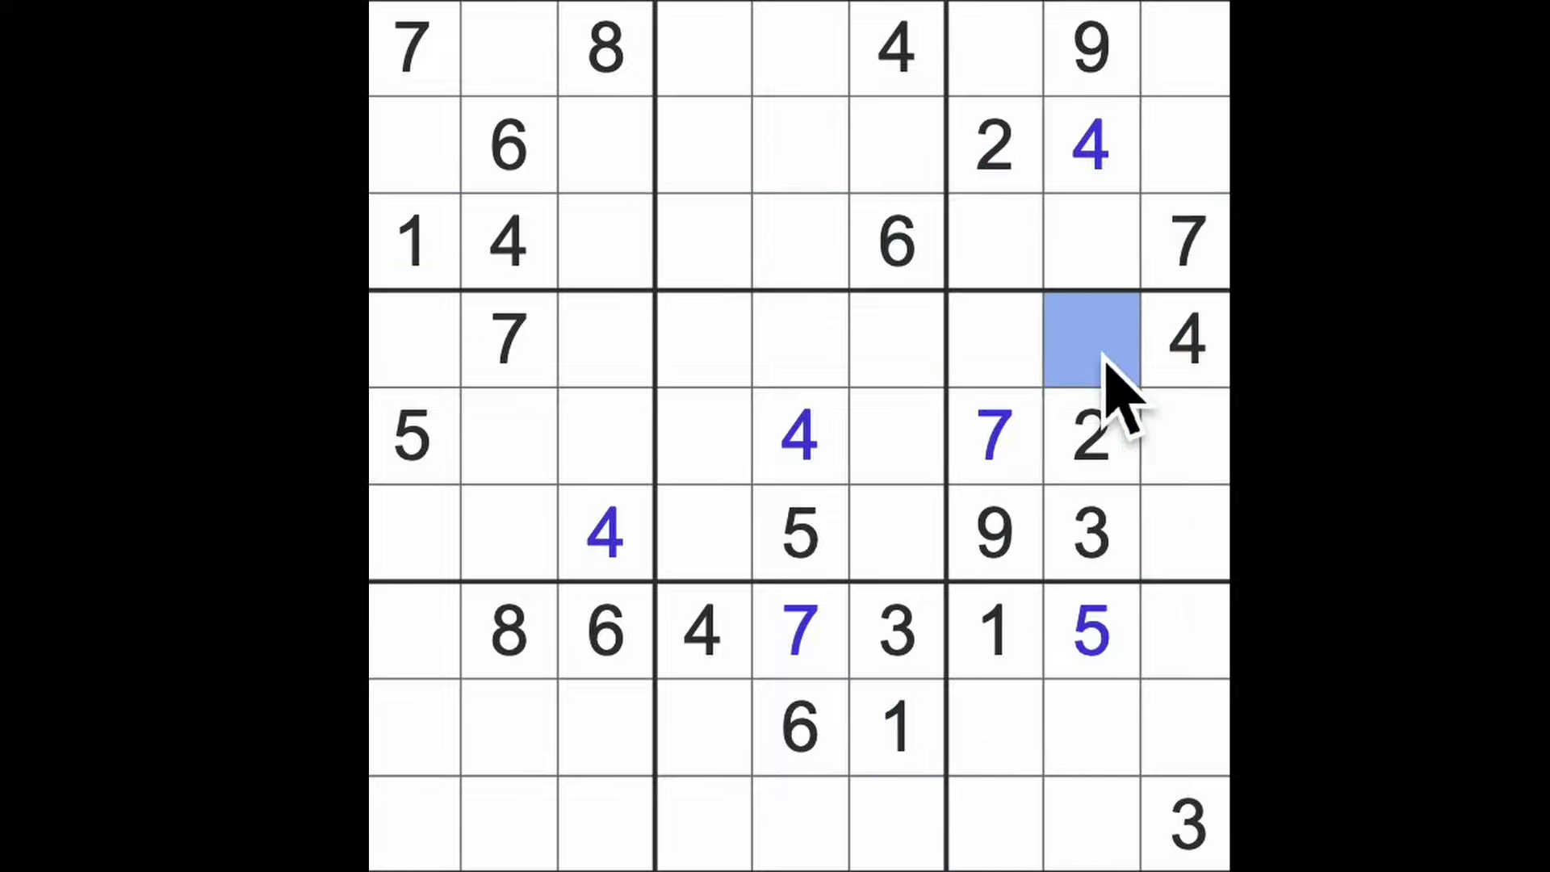
{"action": "type", "text": "1"}
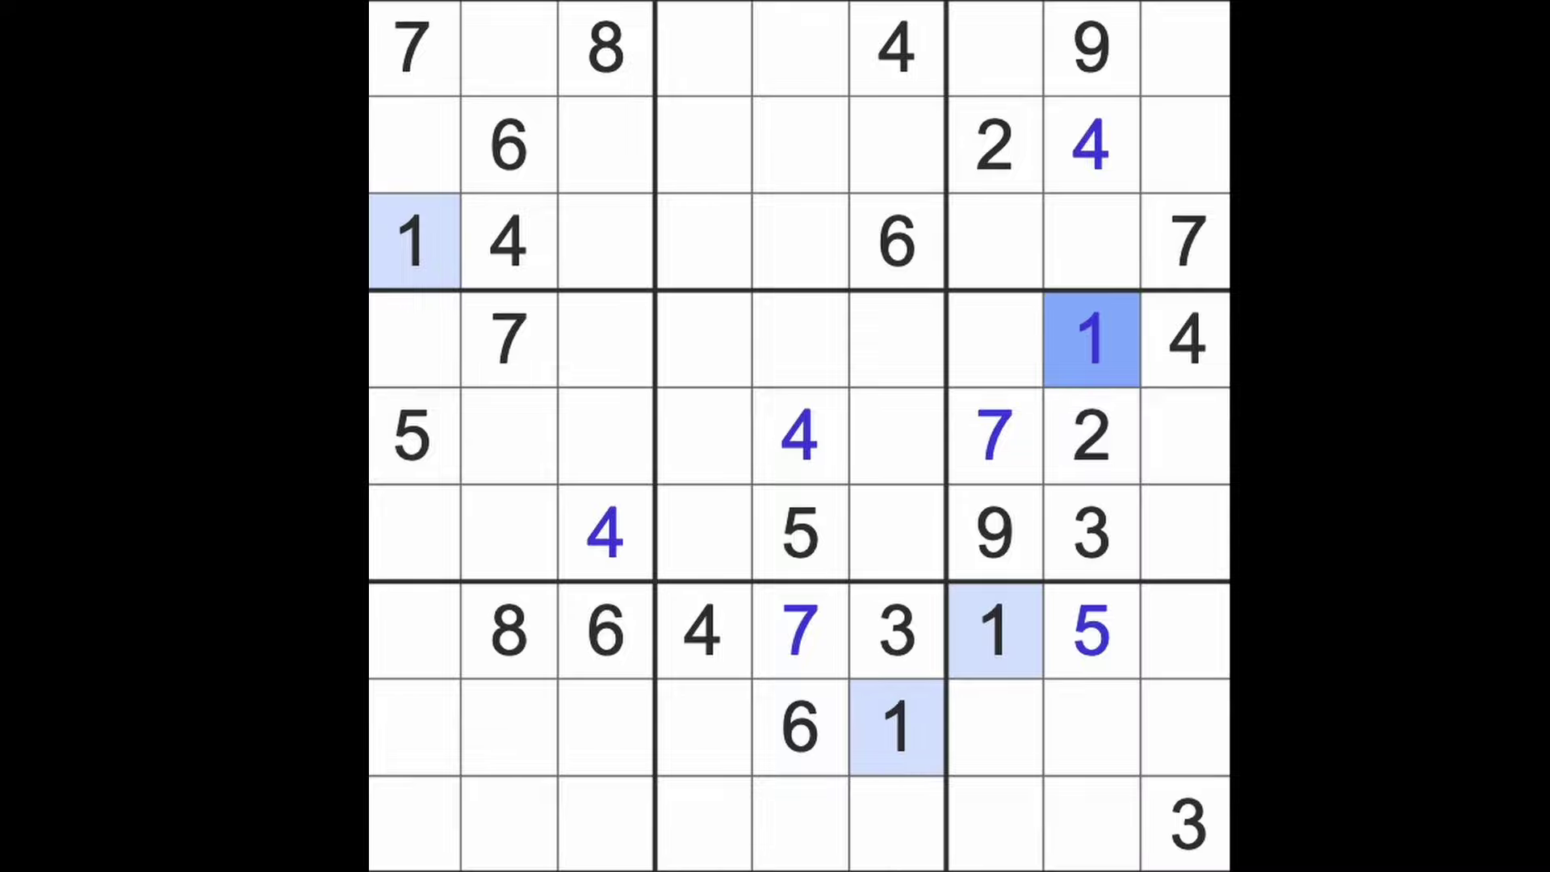
Place a 6 in the bottom row of column 8 after checking the 6s.
{"action": "left_click_drag", "start_coordinate": [896, 242], "coordinate": [1096, 248]}
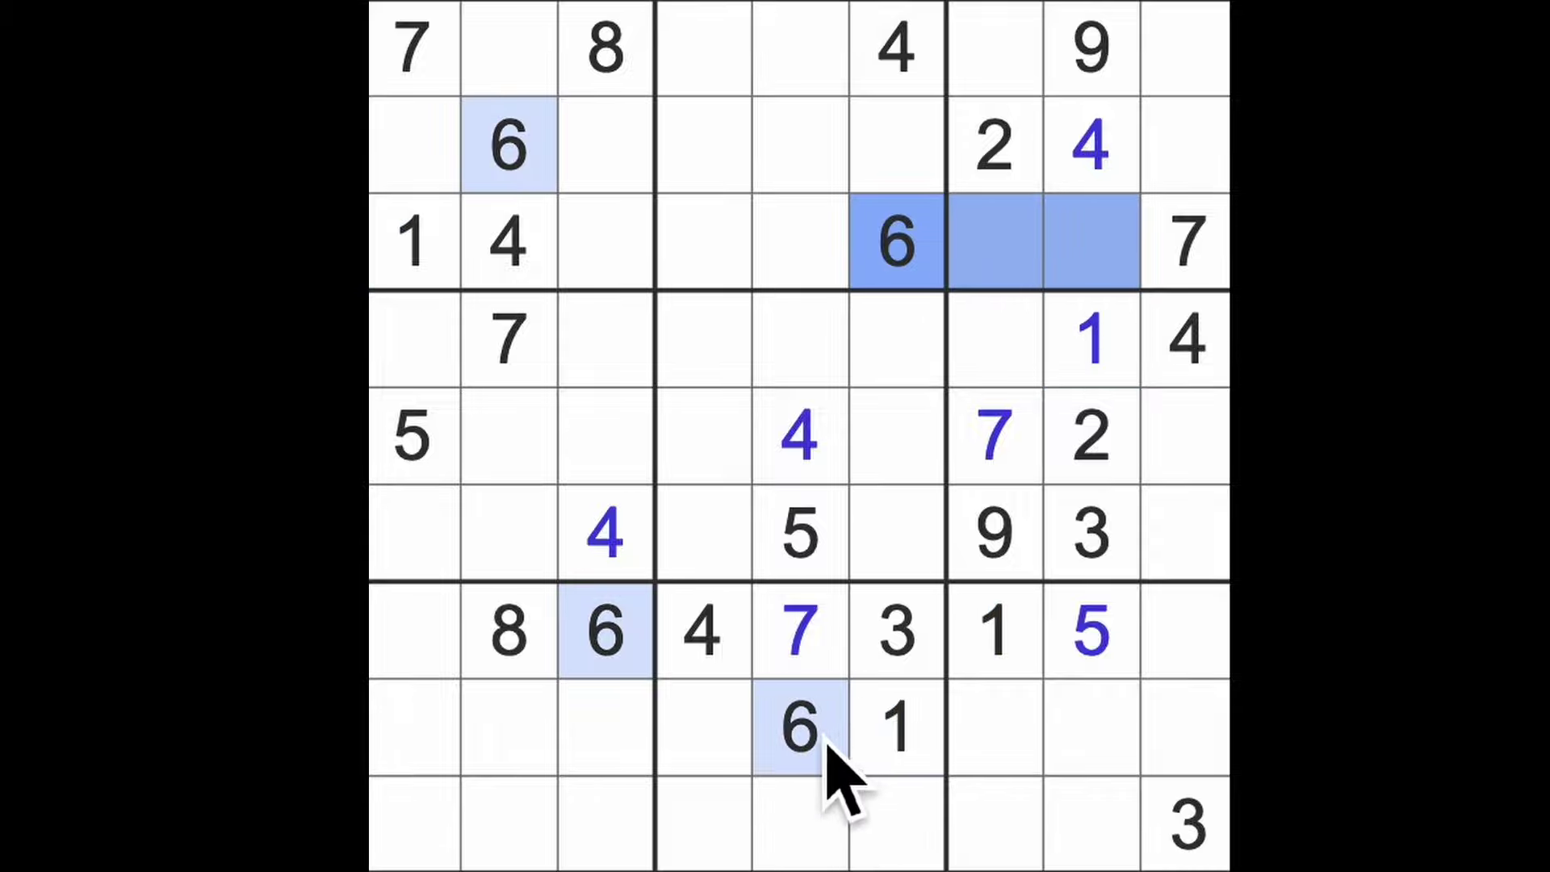
{"action": "left_click_drag", "start_coordinate": [836, 762], "coordinate": [1096, 750]}
{"action": "left_click", "coordinate": [1090, 823]}
{"action": "type", "text": "6"}
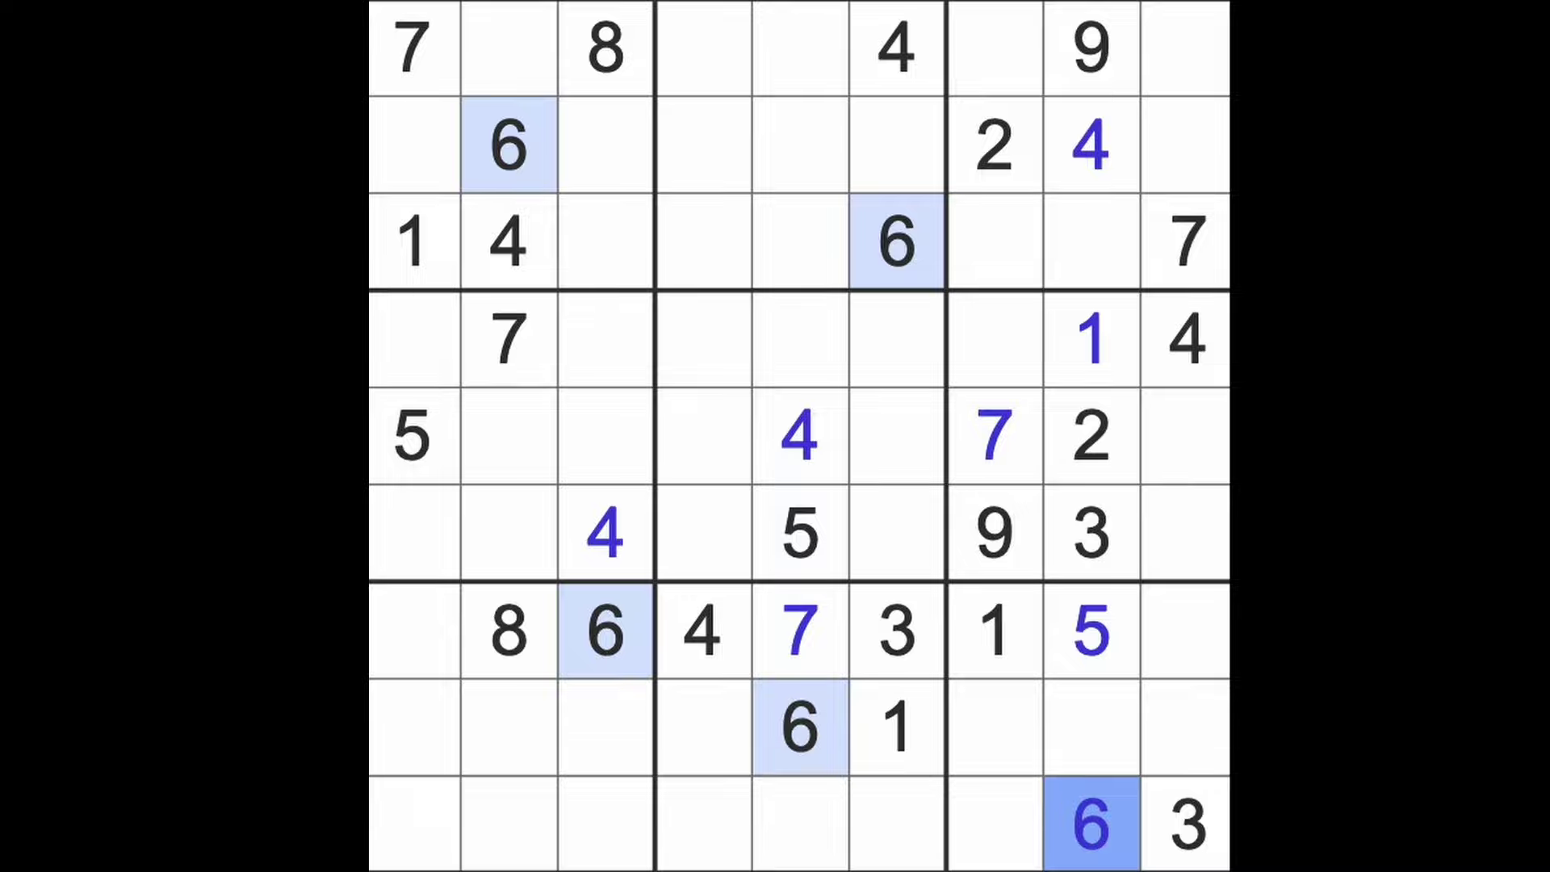
Enter a 7 at row 8, column 8 and an 8 at row 3, column 8.
{"action": "left_click", "coordinate": [1186, 243]}
{"action": "left_click", "coordinate": [1096, 733]}
{"action": "key", "text": "7"}
{"action": "left_click", "coordinate": [1092, 243]}
{"action": "key", "text": "8"}
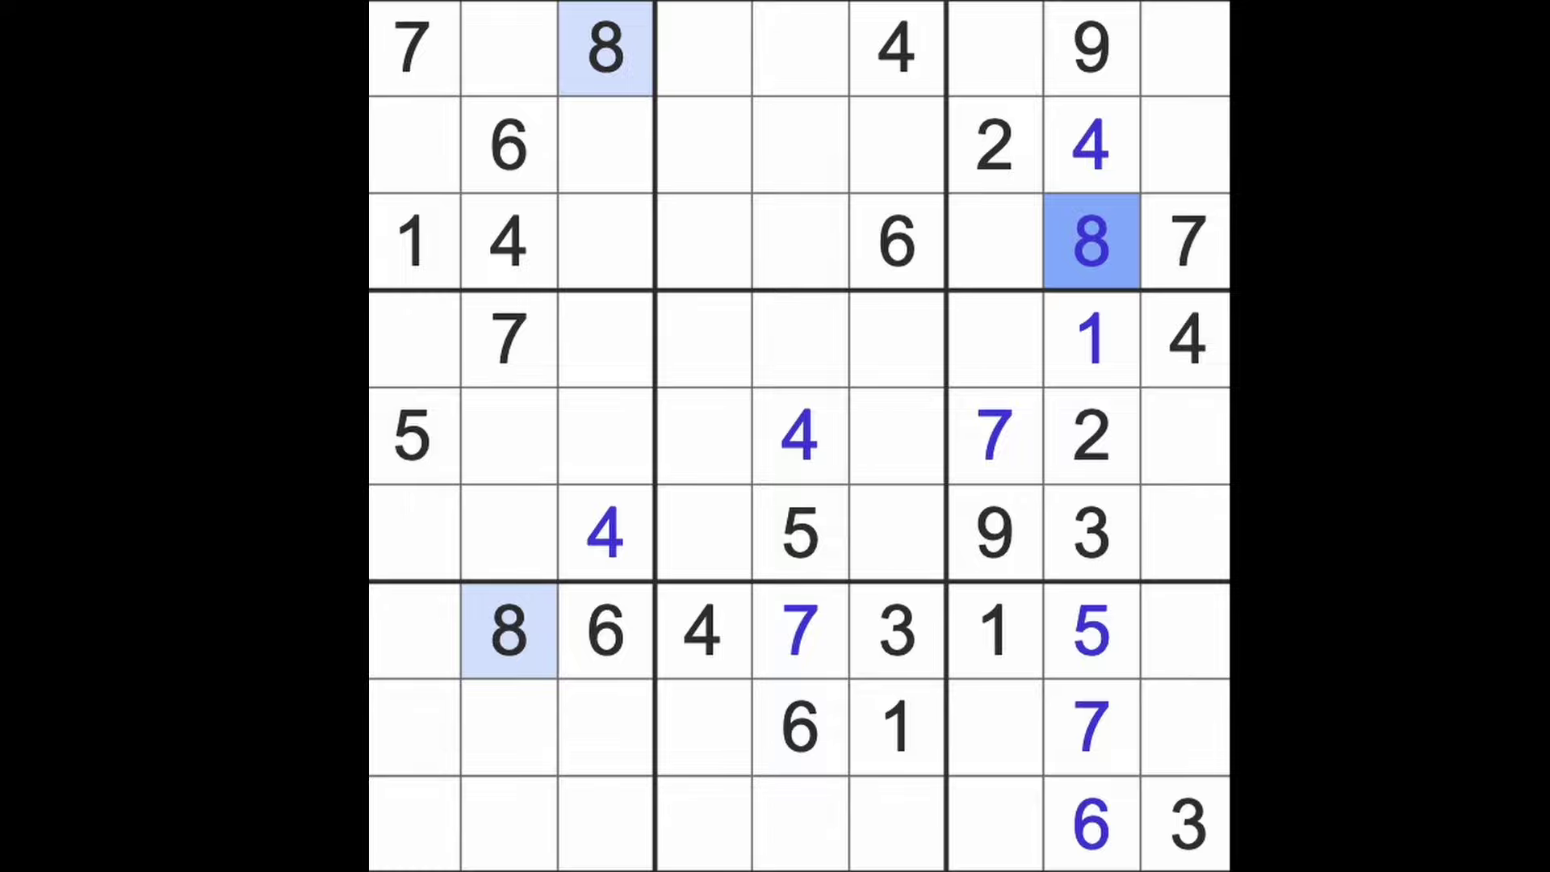
Check the 5s in rows 5 and 6, then place a 5 at row 4, column 7.
{"action": "left_click_drag", "start_coordinate": [799, 532], "coordinate": [1187, 533]}
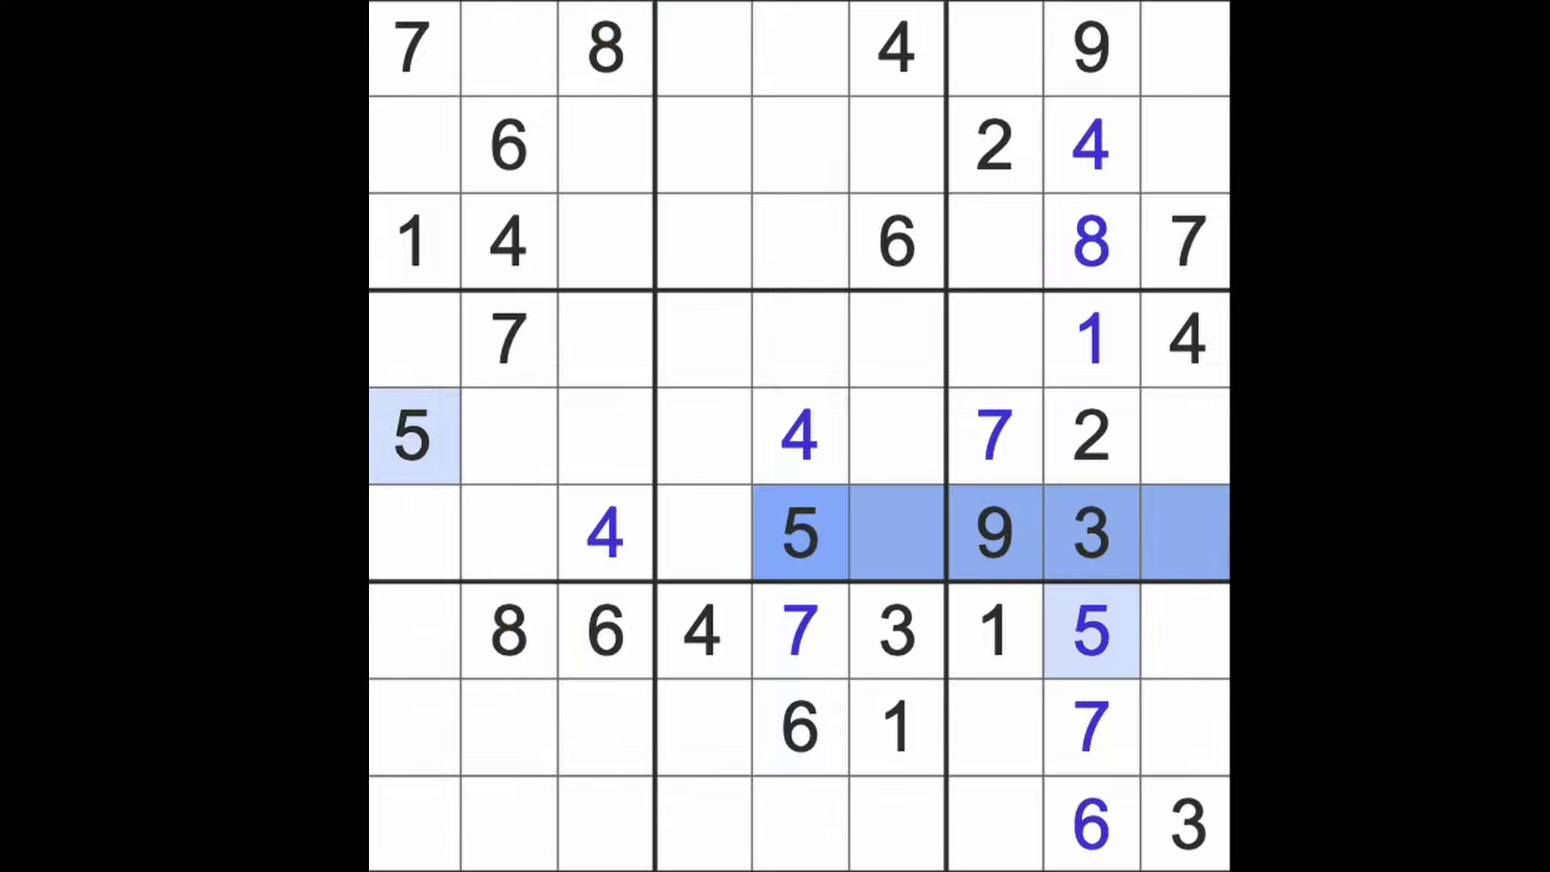
{"action": "left_click_drag", "start_coordinate": [412, 436], "coordinate": [896, 437]}
{"action": "left_click", "coordinate": [993, 345]}
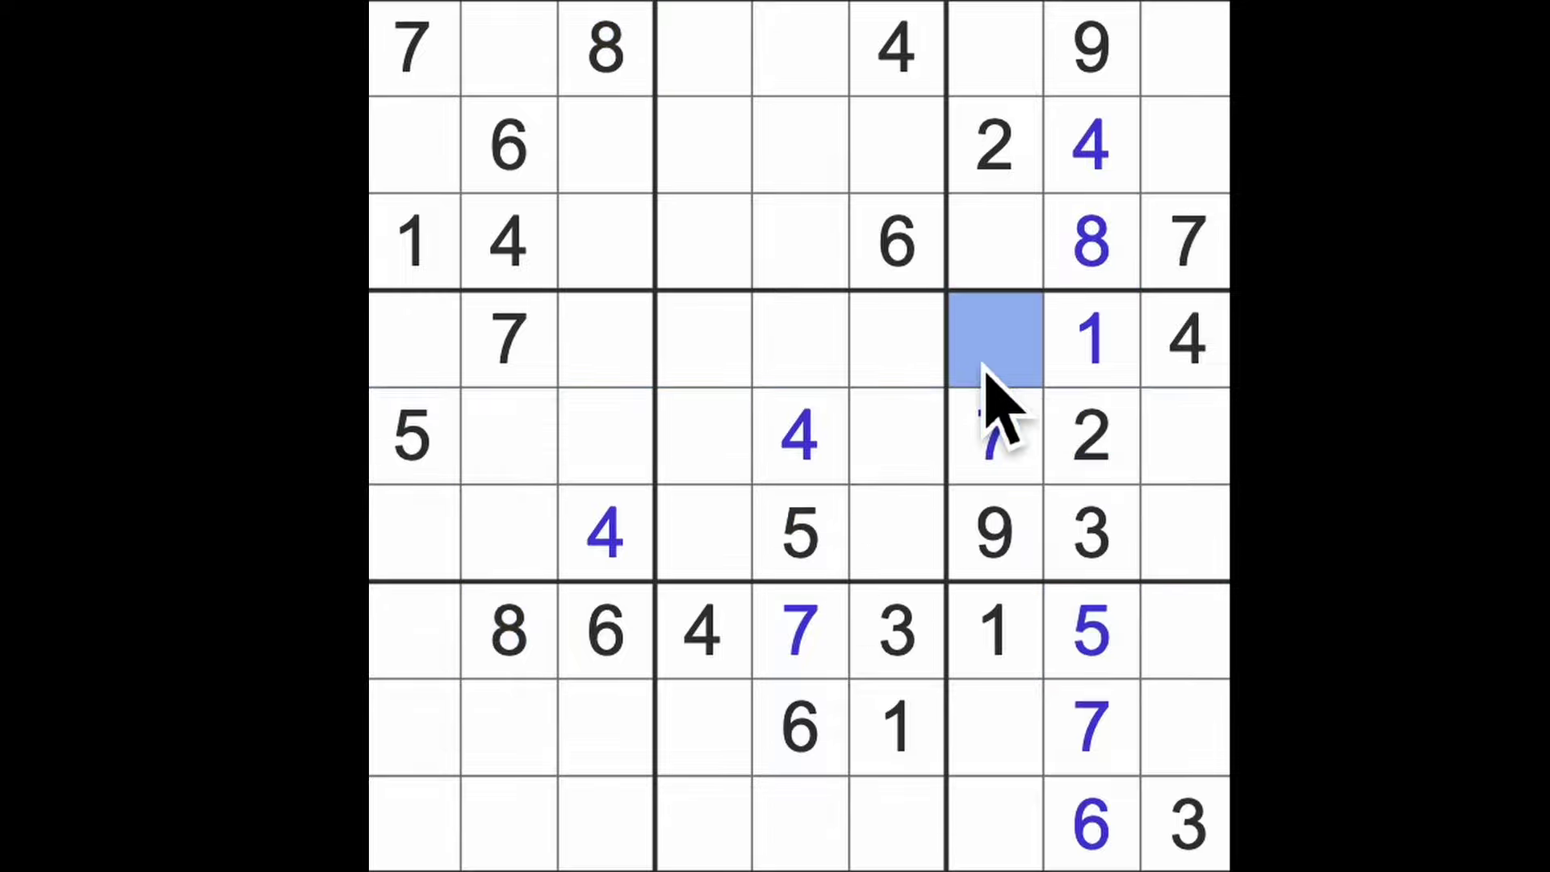
{"action": "type", "text": "5"}
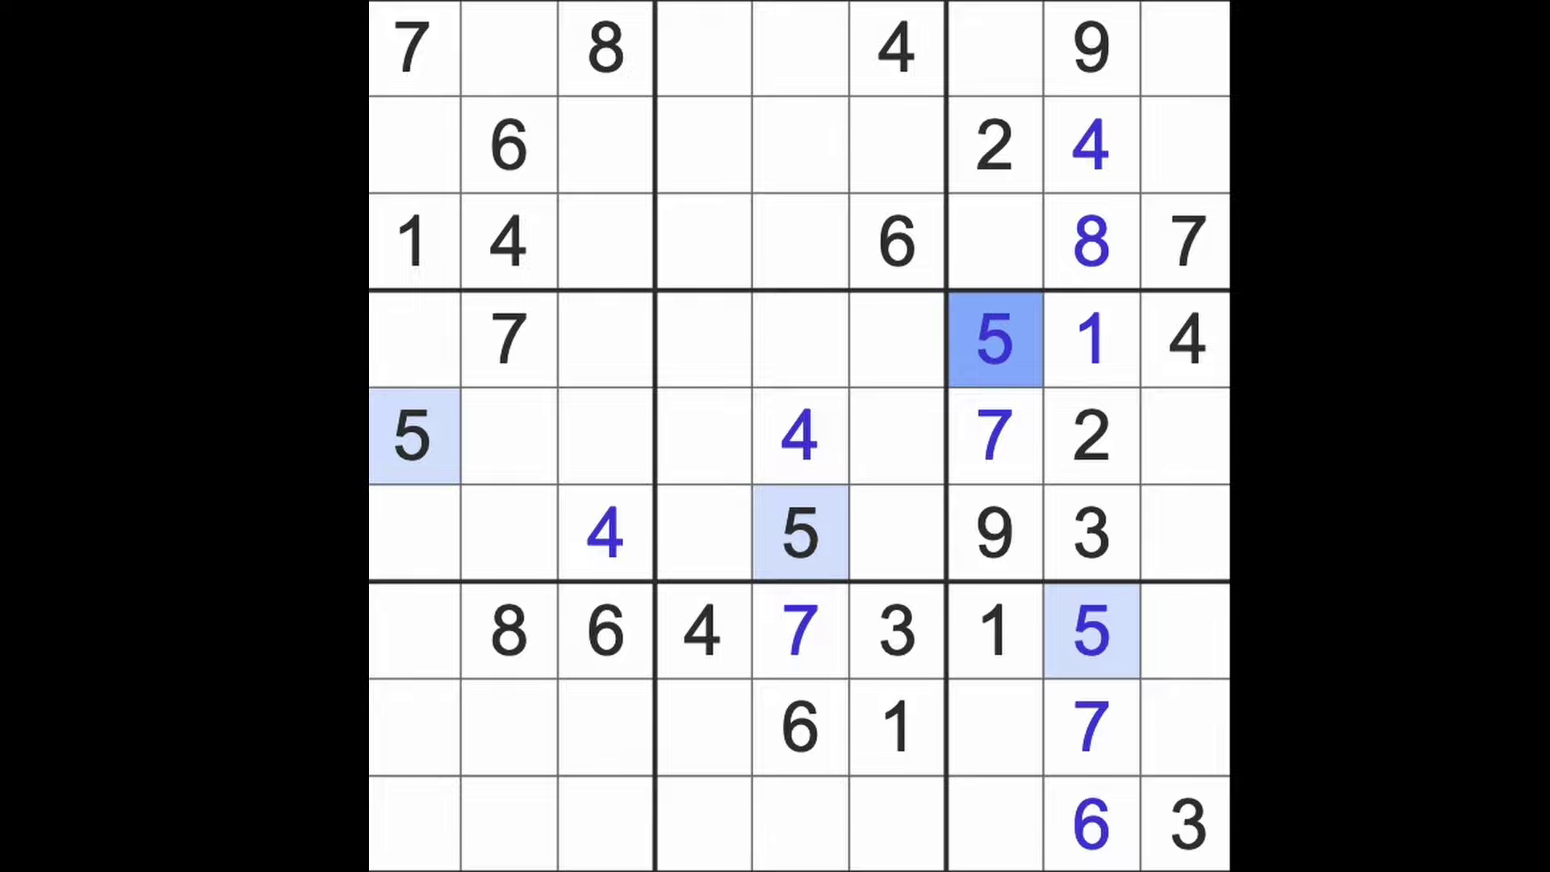
Check where the 6s are and place a 6 at row 1, column 7.
{"action": "left_click_drag", "start_coordinate": [1184, 509], "coordinate": [1184, 50]}
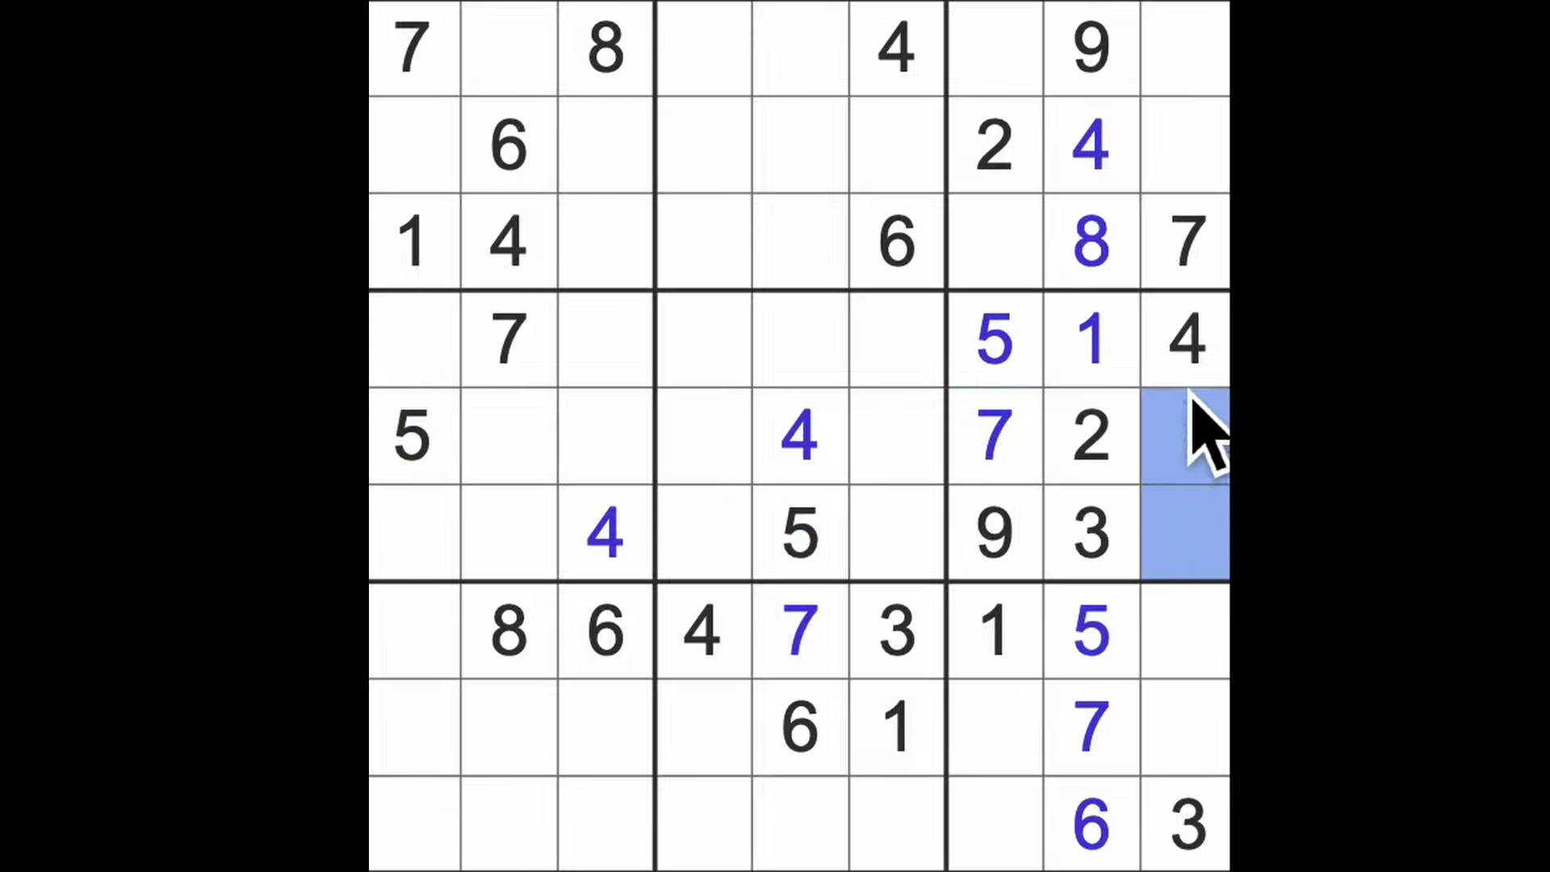
{"action": "left_click", "coordinate": [897, 242]}
{"action": "left_click", "coordinate": [993, 243]}
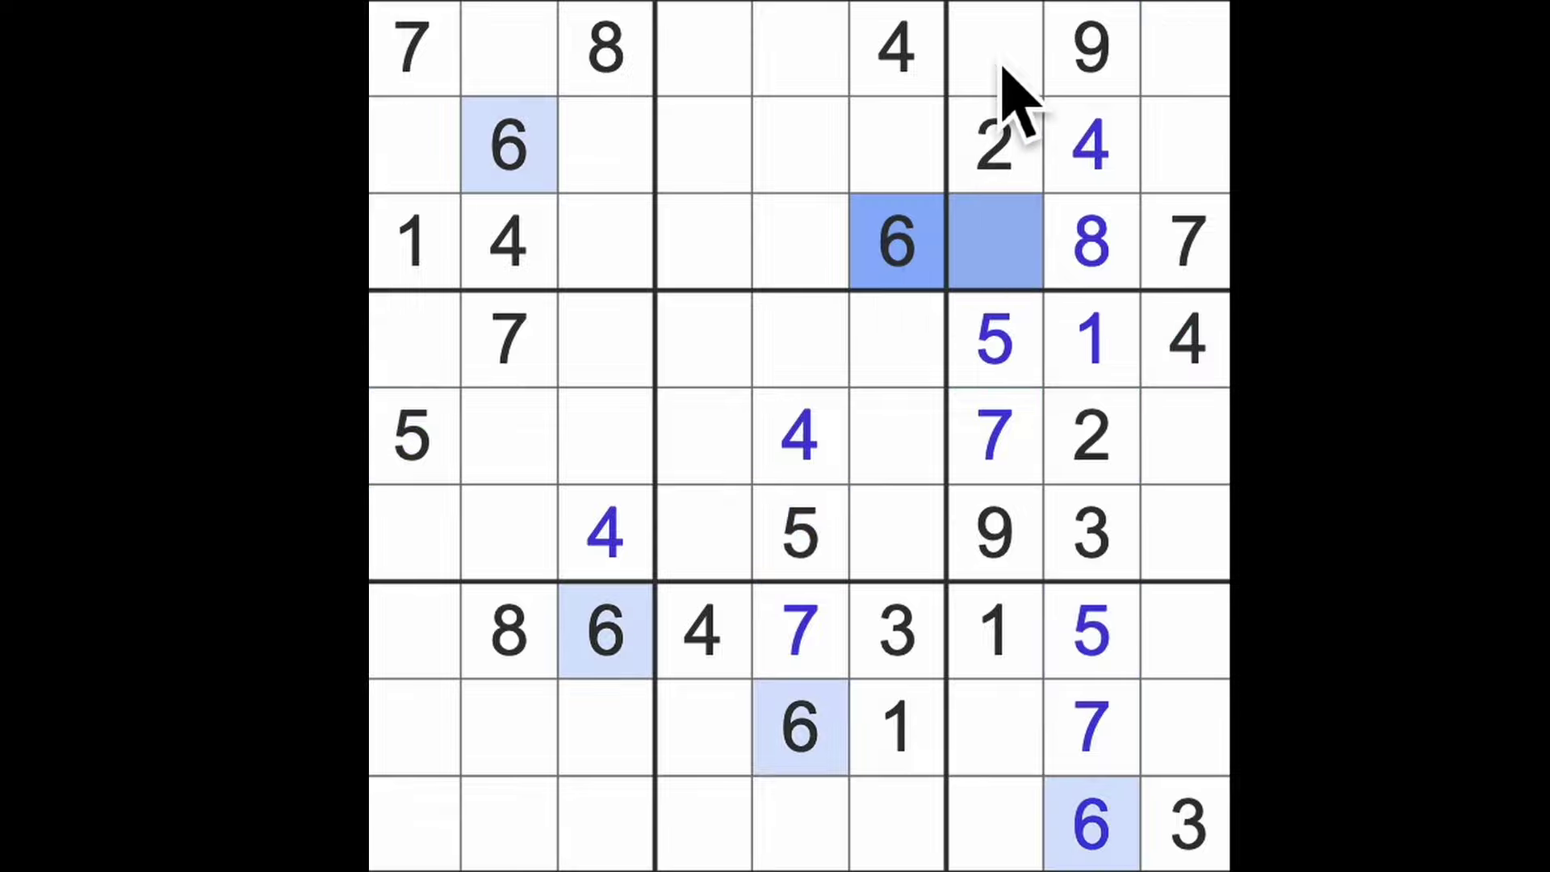
{"action": "left_click", "coordinate": [992, 48]}
{"action": "type", "text": "6"}
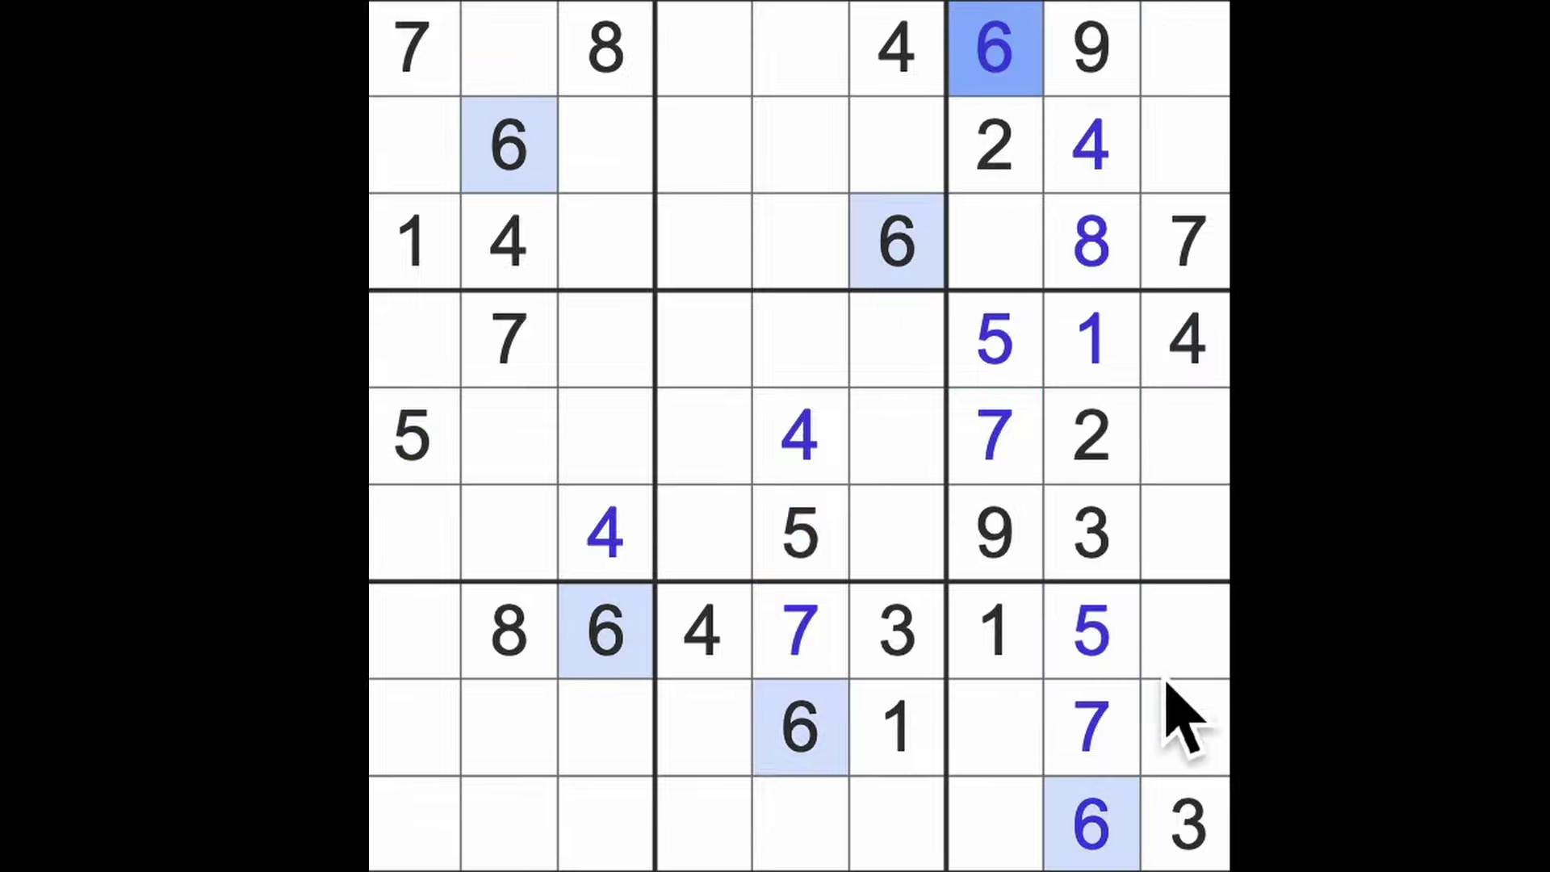
Check the 3s down column 9, then place a 3 at row 3, column 7.
{"action": "left_click", "coordinate": [1184, 824]}
{"action": "left_click_drag", "start_coordinate": [1184, 823], "coordinate": [1184, 48]}
{"action": "left_click", "coordinate": [993, 243]}
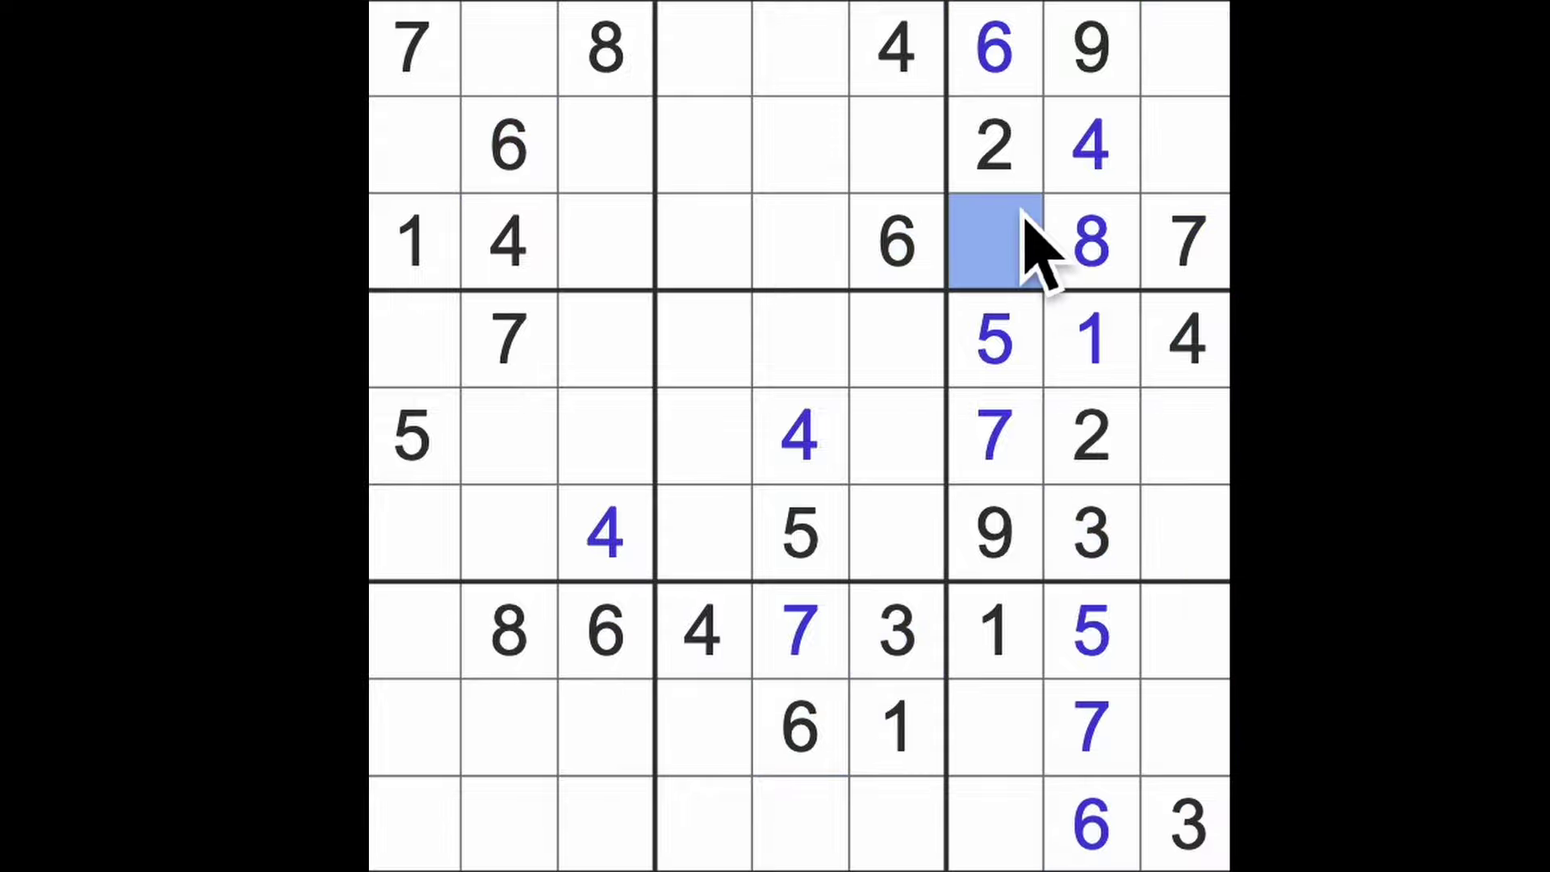
{"action": "type", "text": "3"}
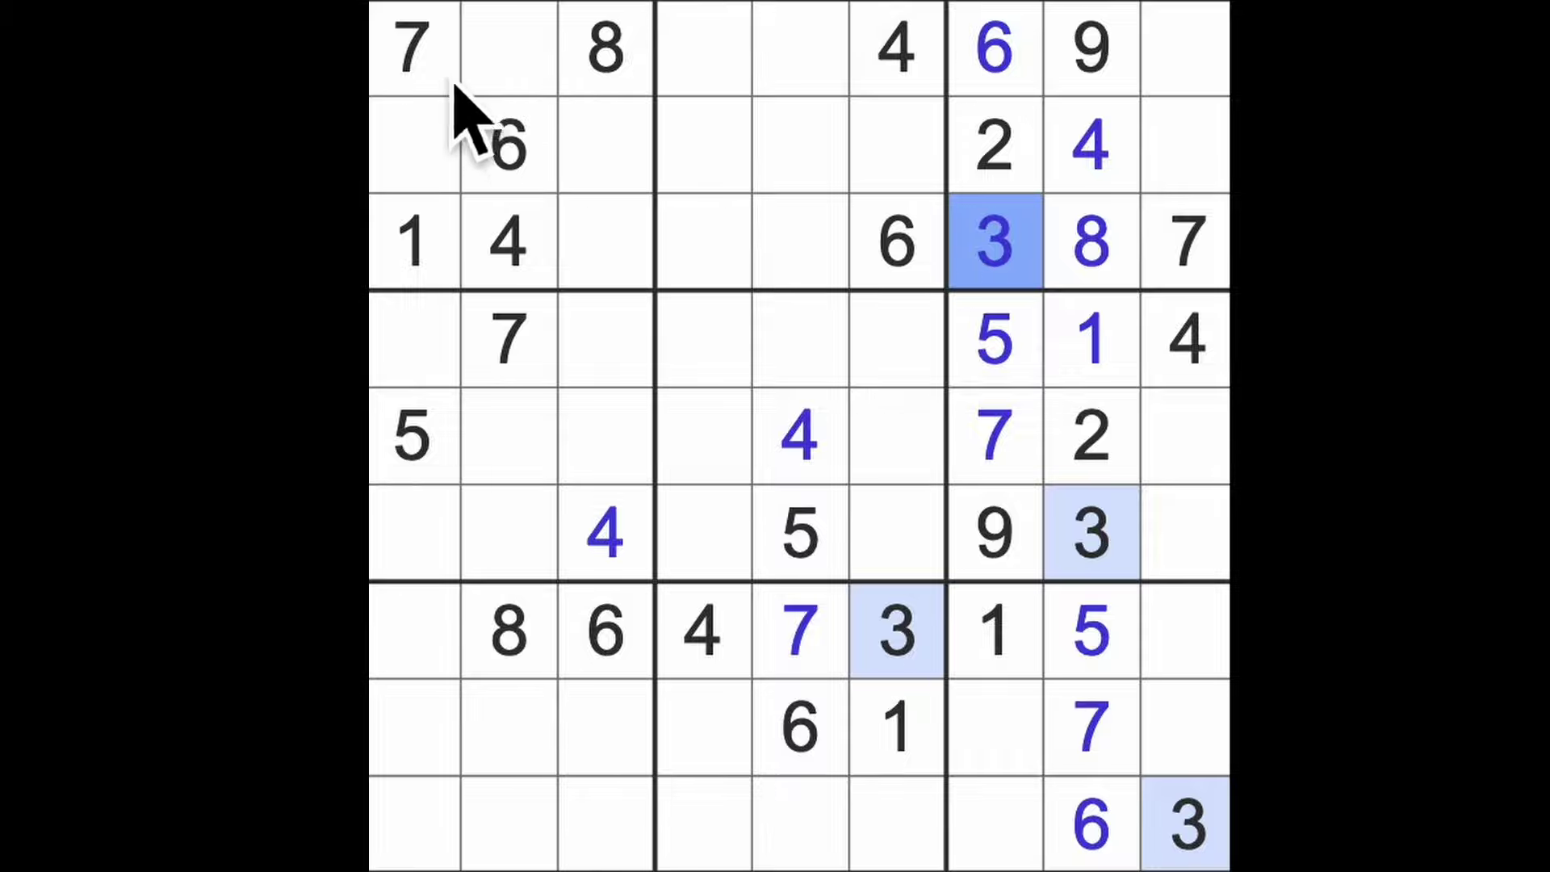
Fill row 9 with a 7 at column 3 and a 1 at column 2.
{"action": "left_click_drag", "start_coordinate": [418, 55], "coordinate": [448, 854]}
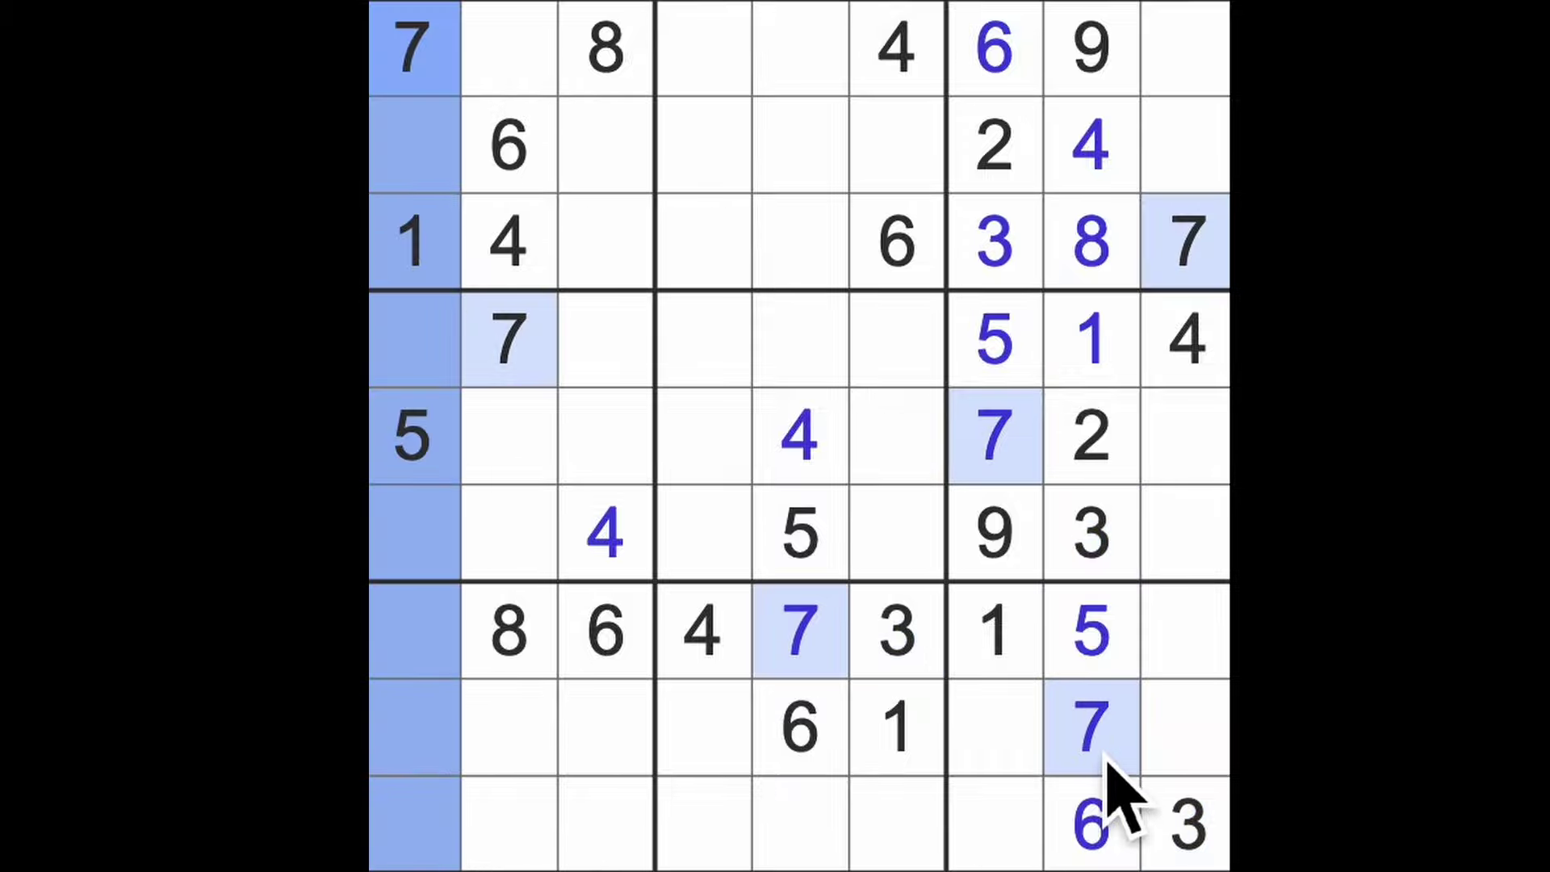
{"action": "left_click_drag", "start_coordinate": [1089, 726], "coordinate": [509, 728]}
{"action": "left_click_drag", "start_coordinate": [521, 835], "coordinate": [606, 836]}
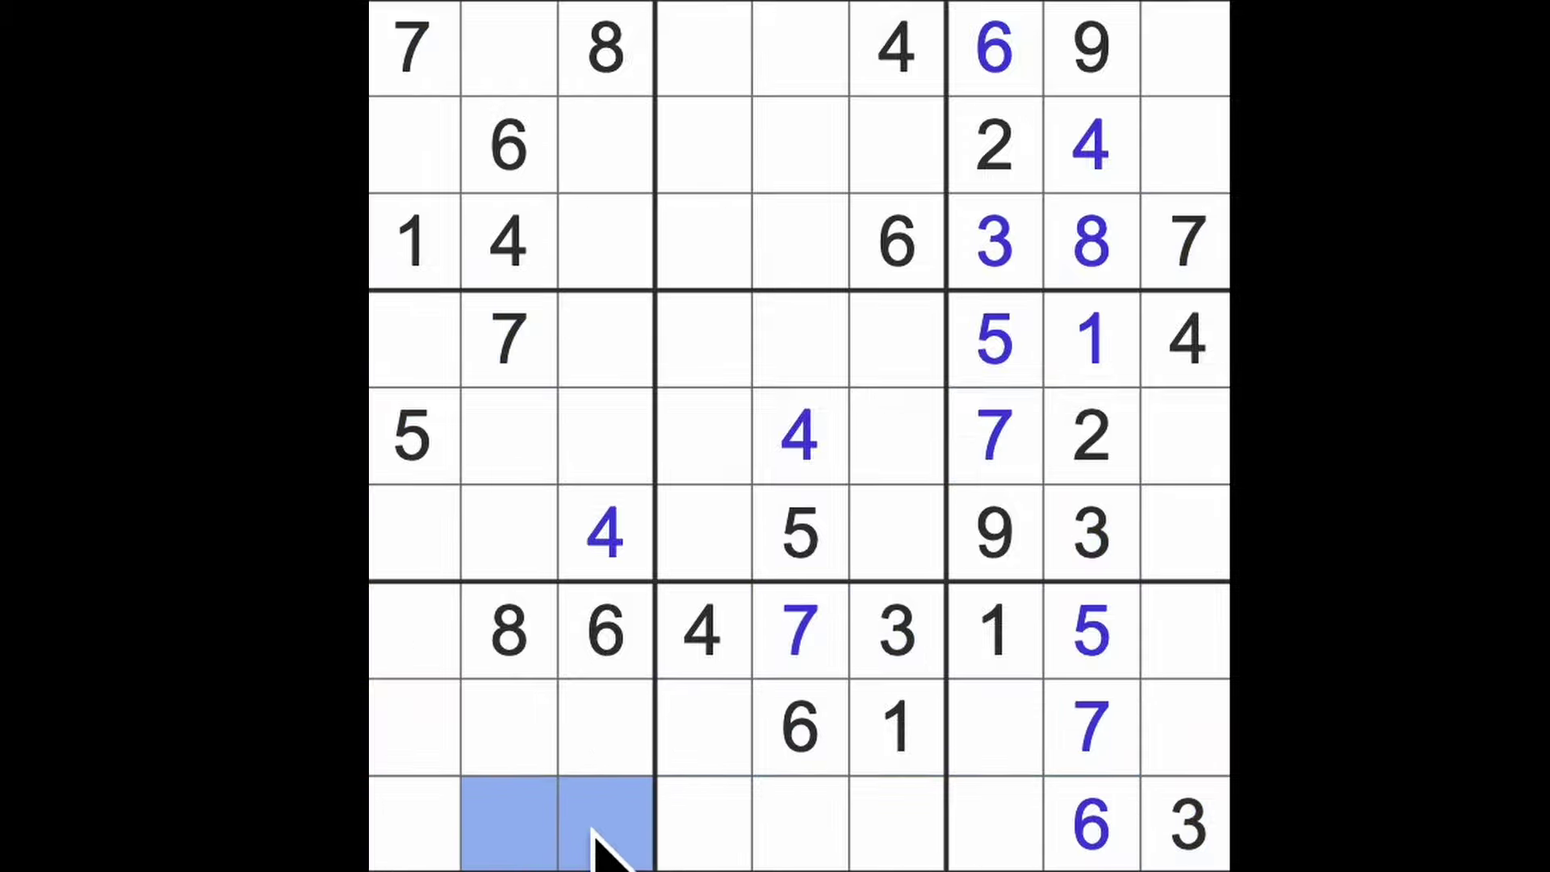
{"action": "left_click", "coordinate": [509, 340]}
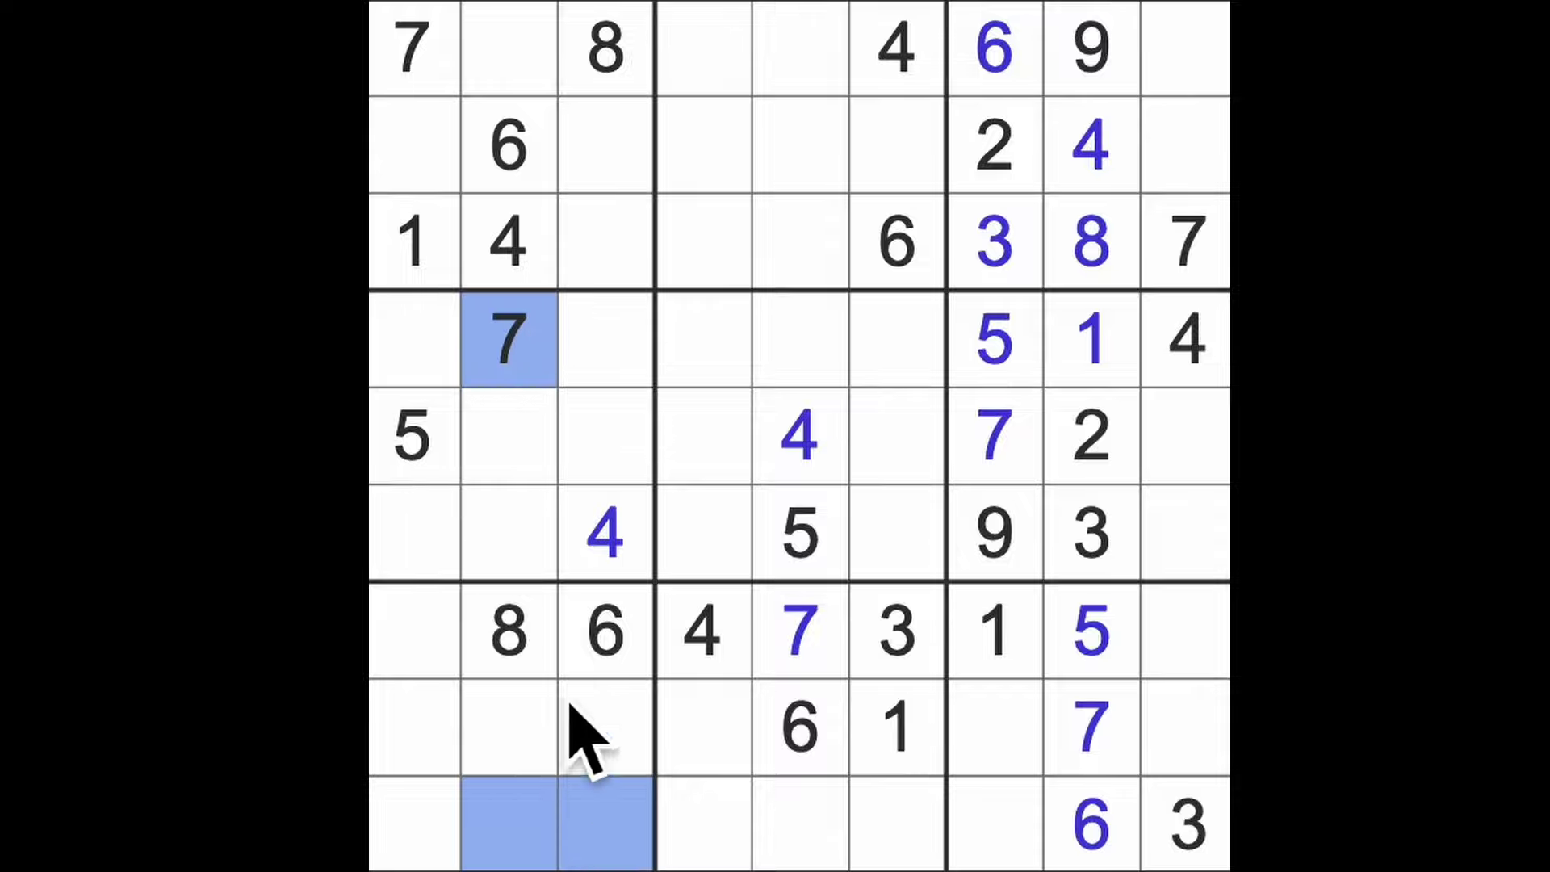
{"action": "left_click", "coordinate": [599, 837]}
{"action": "type", "text": "7"}
{"action": "left_click", "coordinate": [514, 829]}
{"action": "type", "text": "1"}
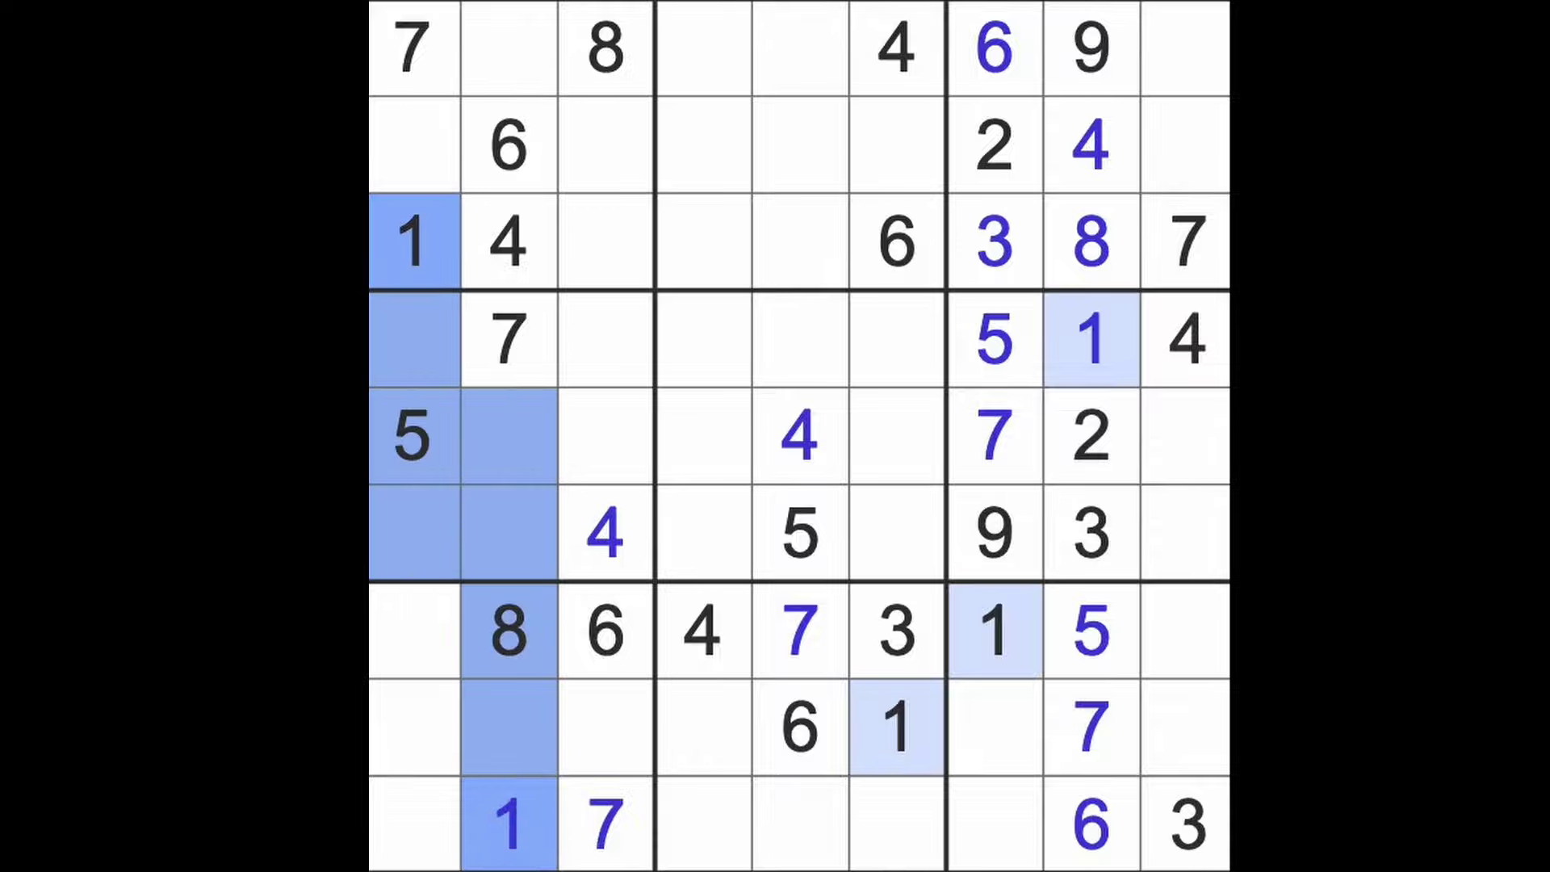
Place 1s at row 5, column 3 and row 6, column 4, and a 7 at row 6, column 6.
{"action": "left_click", "coordinate": [612, 438]}
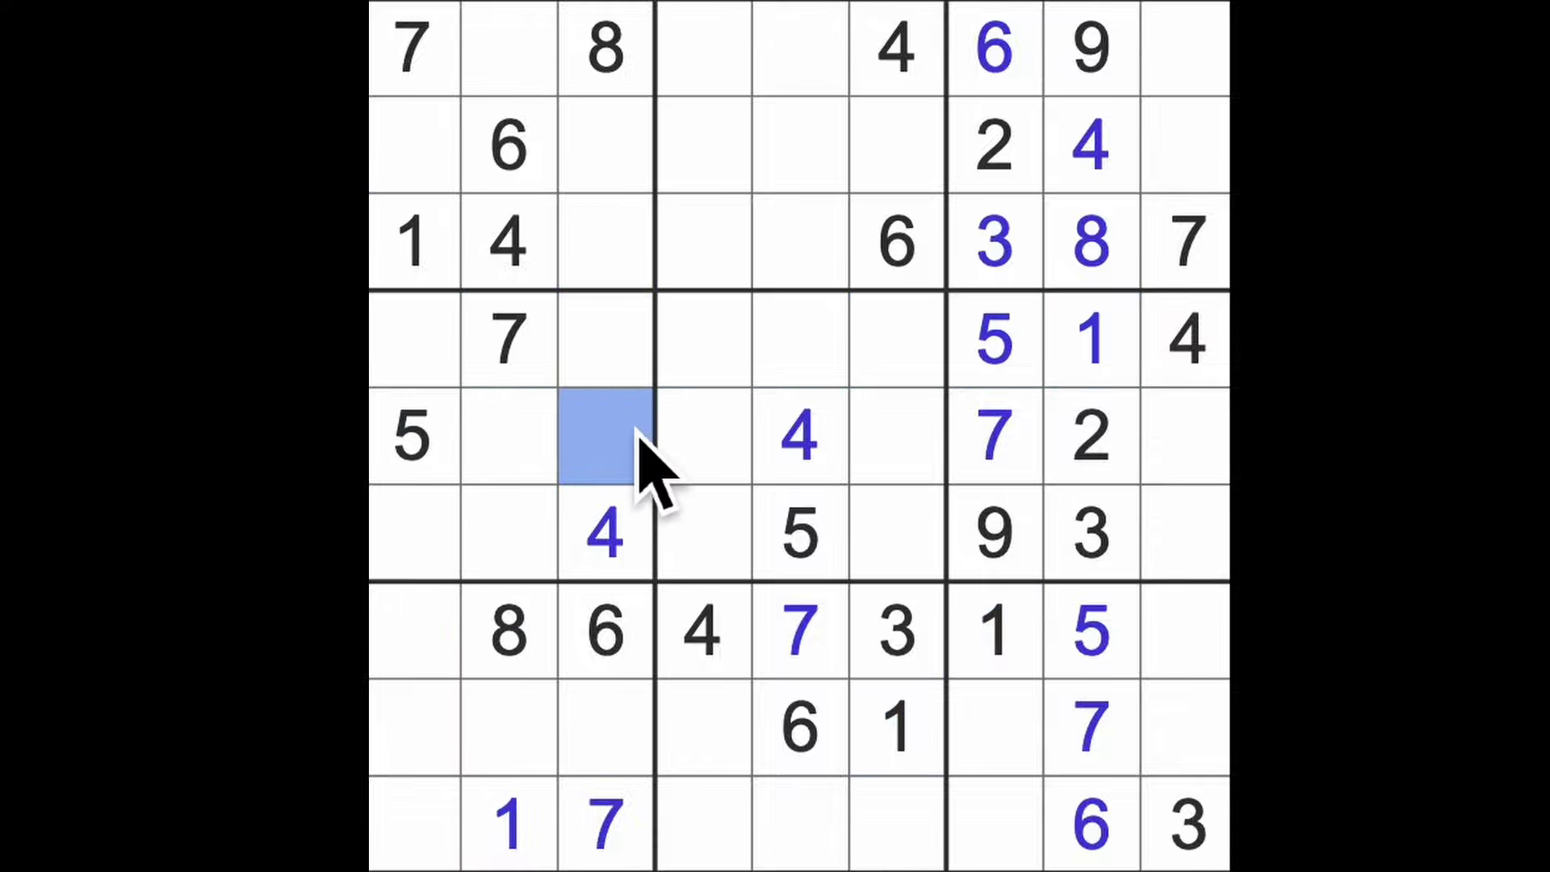
{"action": "type", "text": "1"}
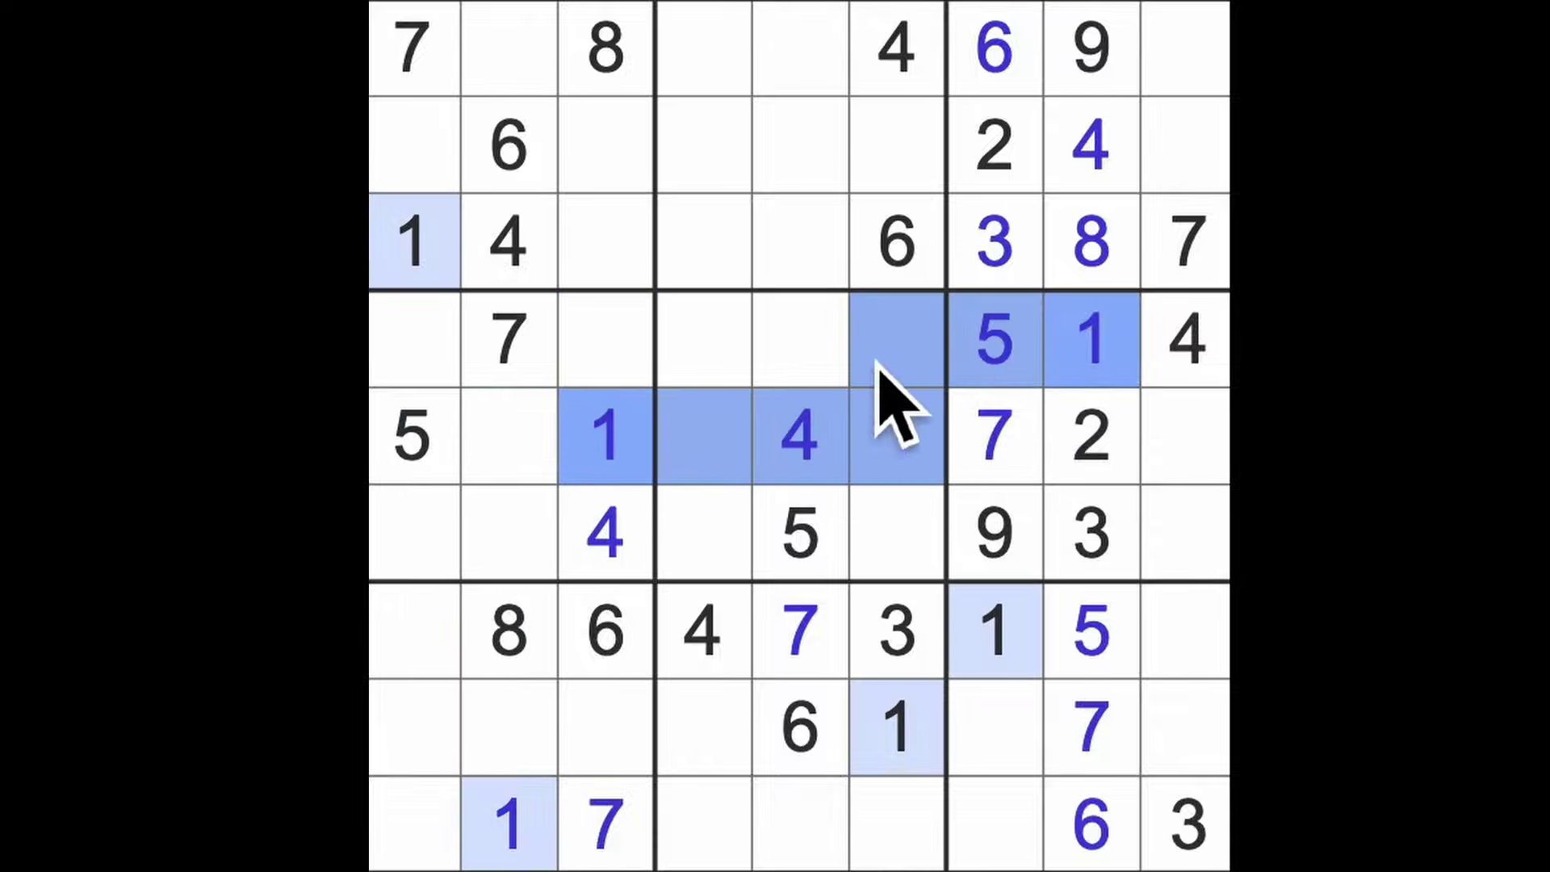
{"action": "left_click_drag", "start_coordinate": [862, 410], "coordinate": [925, 533]}
{"action": "left_click", "coordinate": [727, 545]}
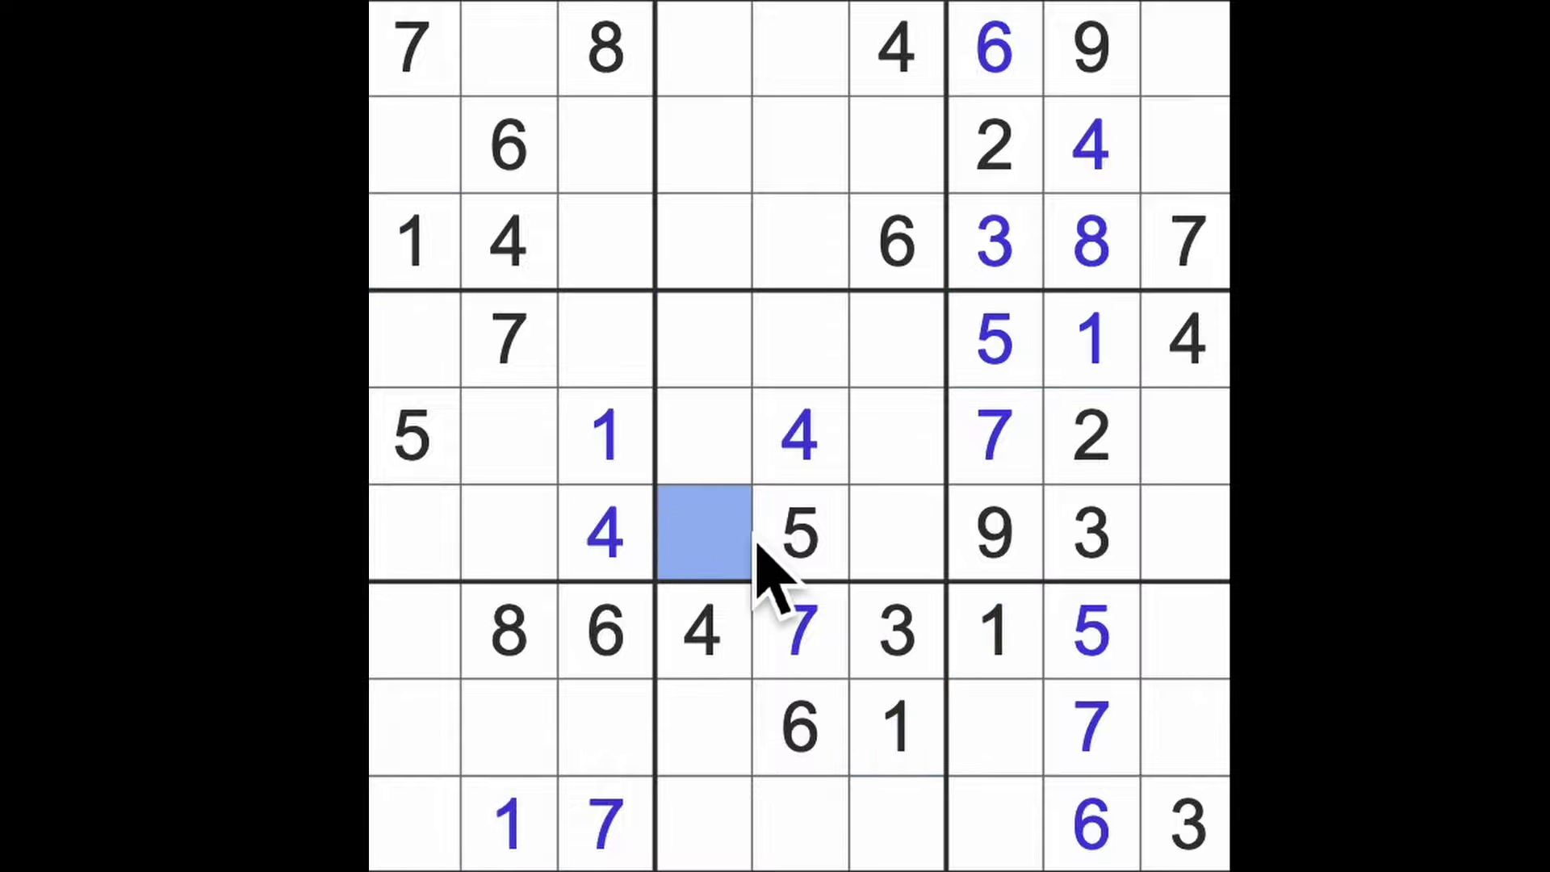
{"action": "type", "text": "1"}
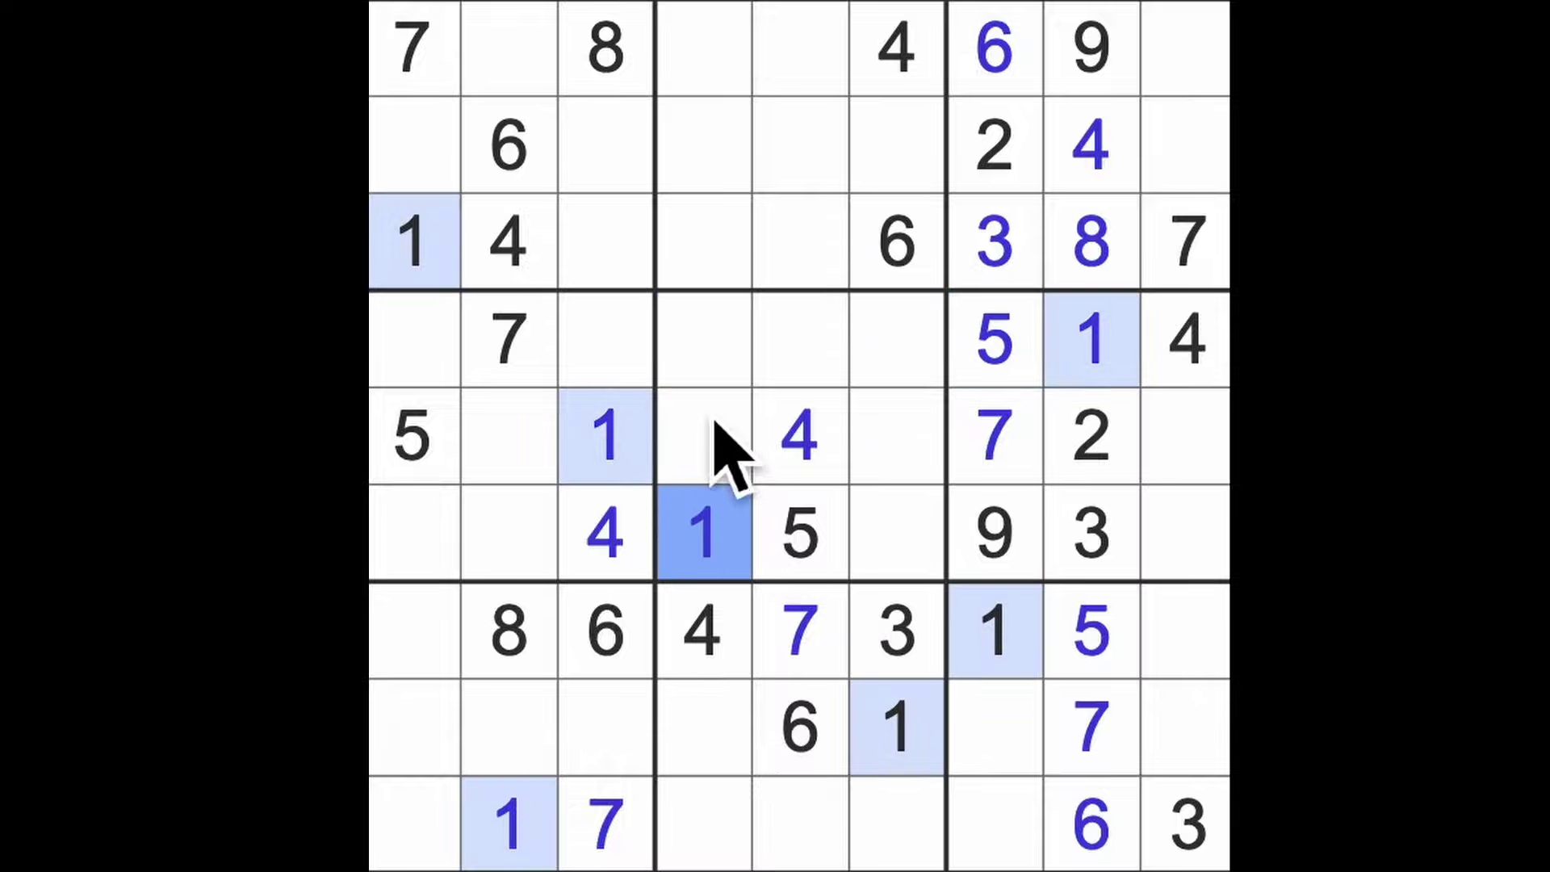
{"action": "left_click_drag", "start_coordinate": [509, 340], "coordinate": [720, 473]}
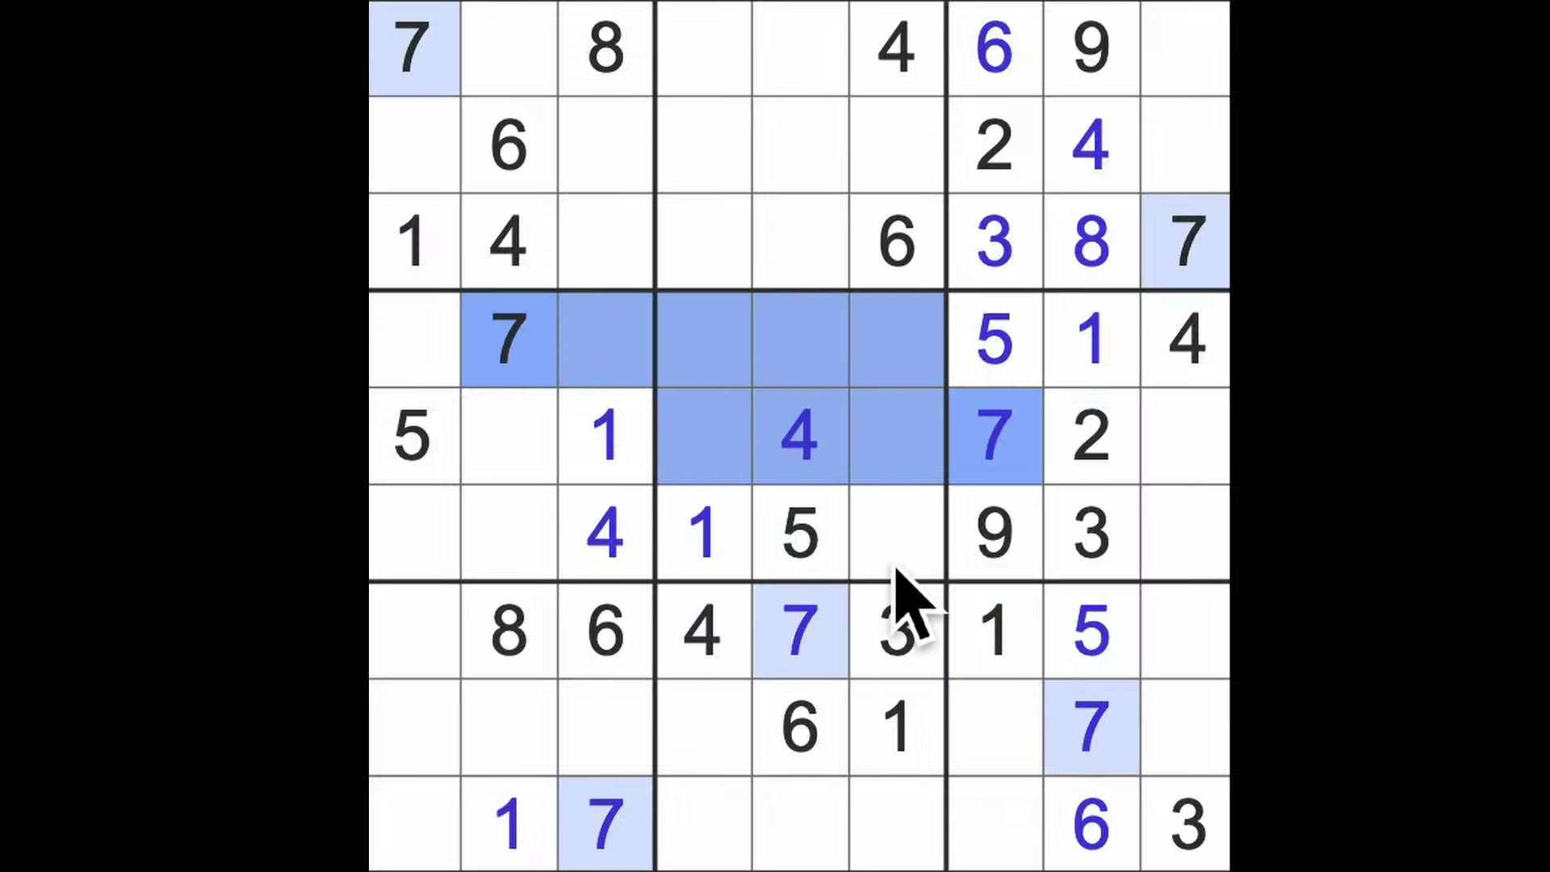
{"action": "left_click", "coordinate": [897, 534]}
{"action": "type", "text": "7"}
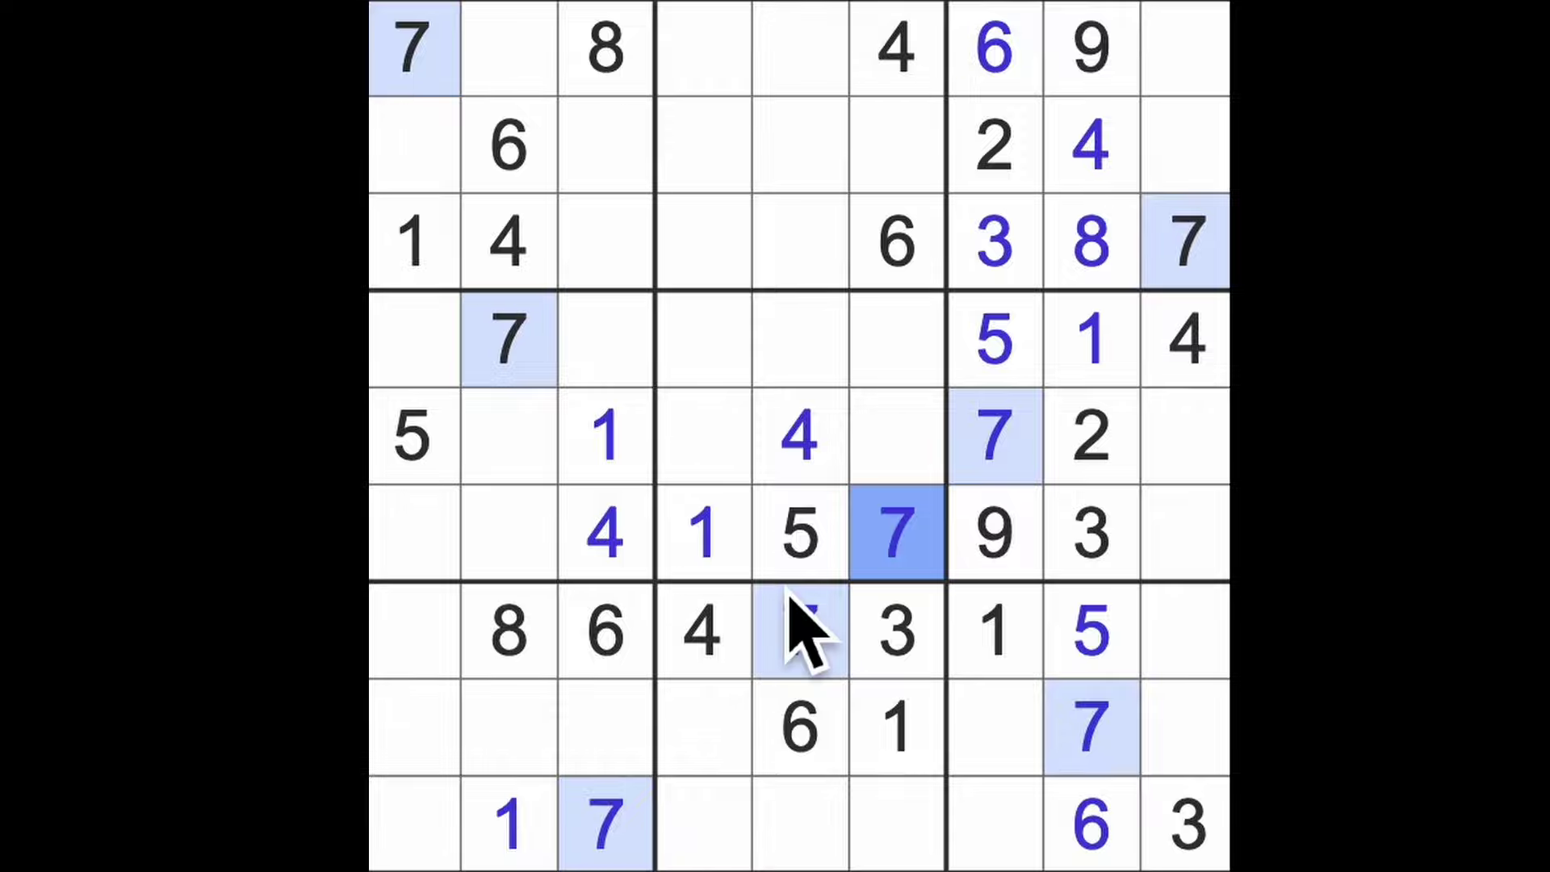
Rule out row 6 cells in columns 1 and 9, then place a 2 at row 6, column 2.
{"action": "left_click_drag", "start_coordinate": [509, 630], "coordinate": [508, 145]}
{"action": "left_click_drag", "start_coordinate": [605, 635], "coordinate": [636, 133]}
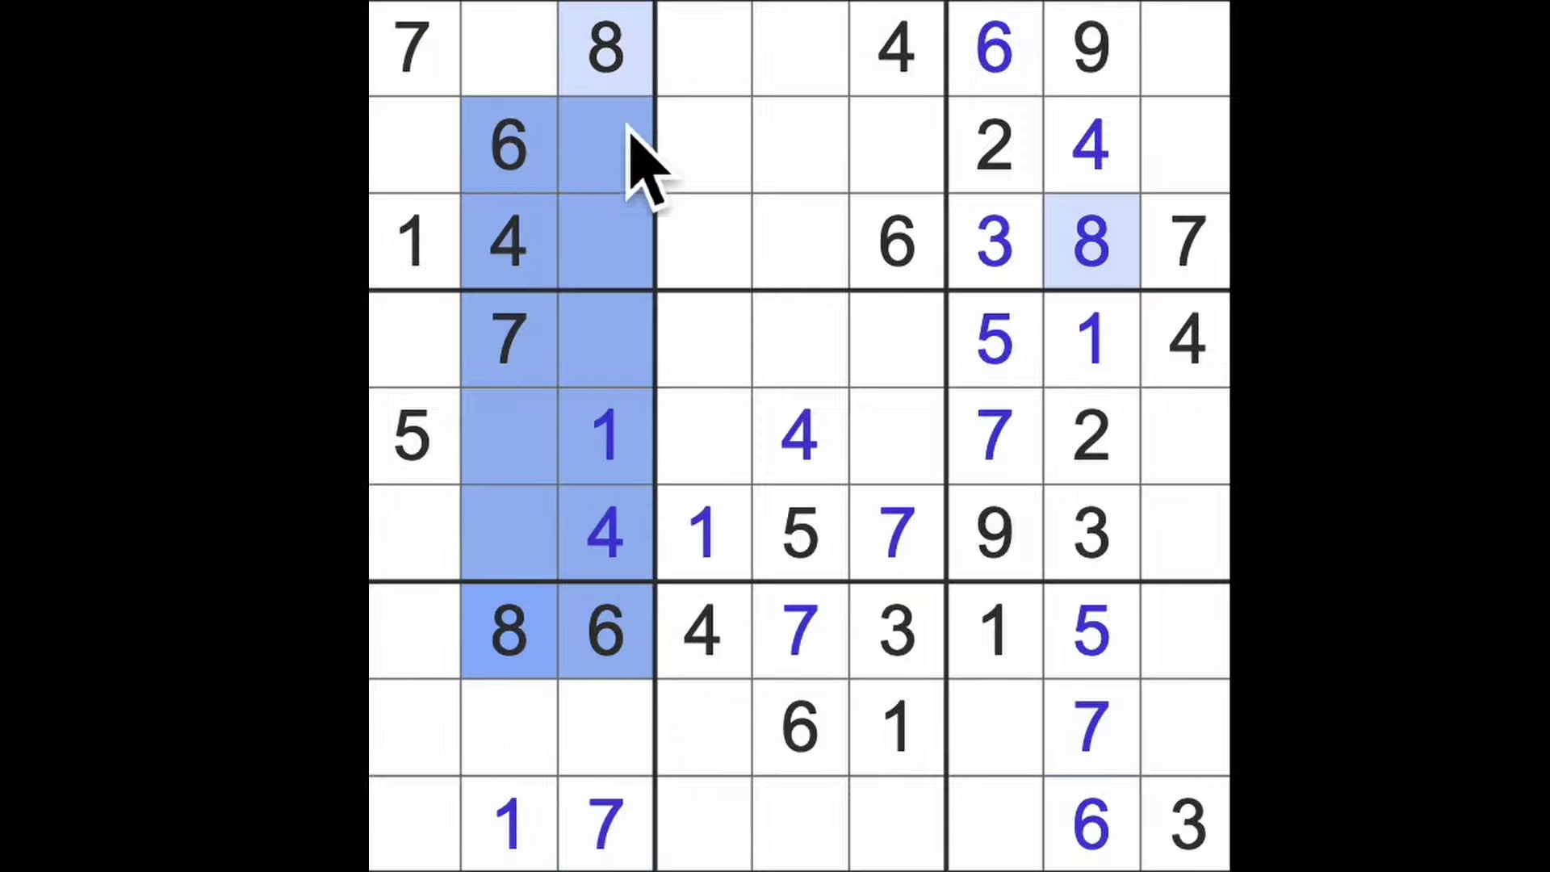
{"action": "left_click", "coordinate": [414, 339]}
{"action": "left_click", "coordinate": [414, 533], "text": "ctrl"}
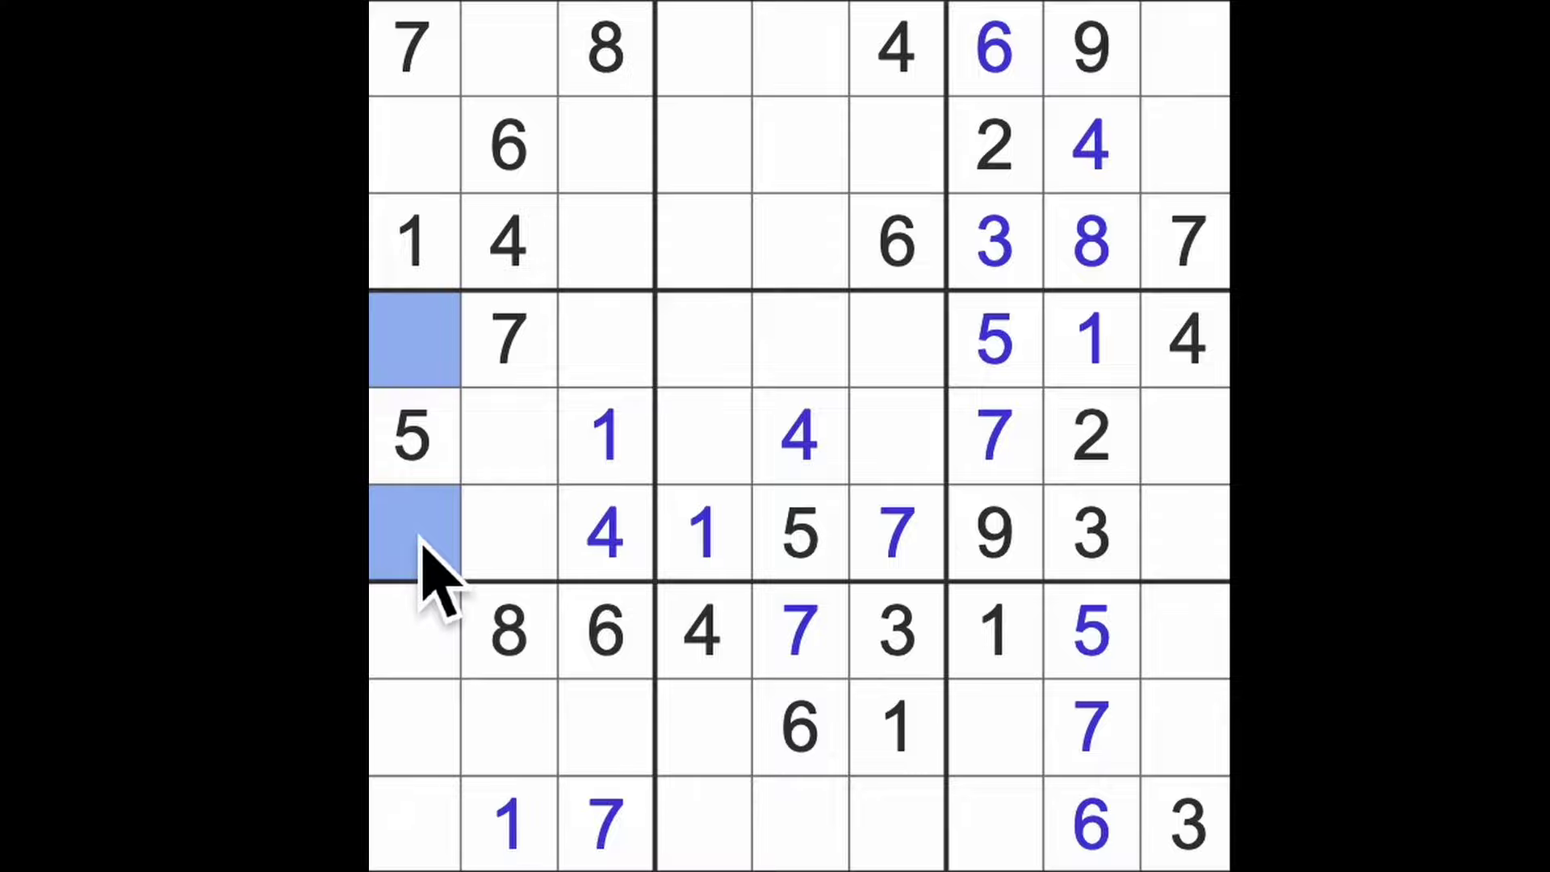
{"action": "left_click_drag", "start_coordinate": [1184, 533], "coordinate": [1185, 449]}
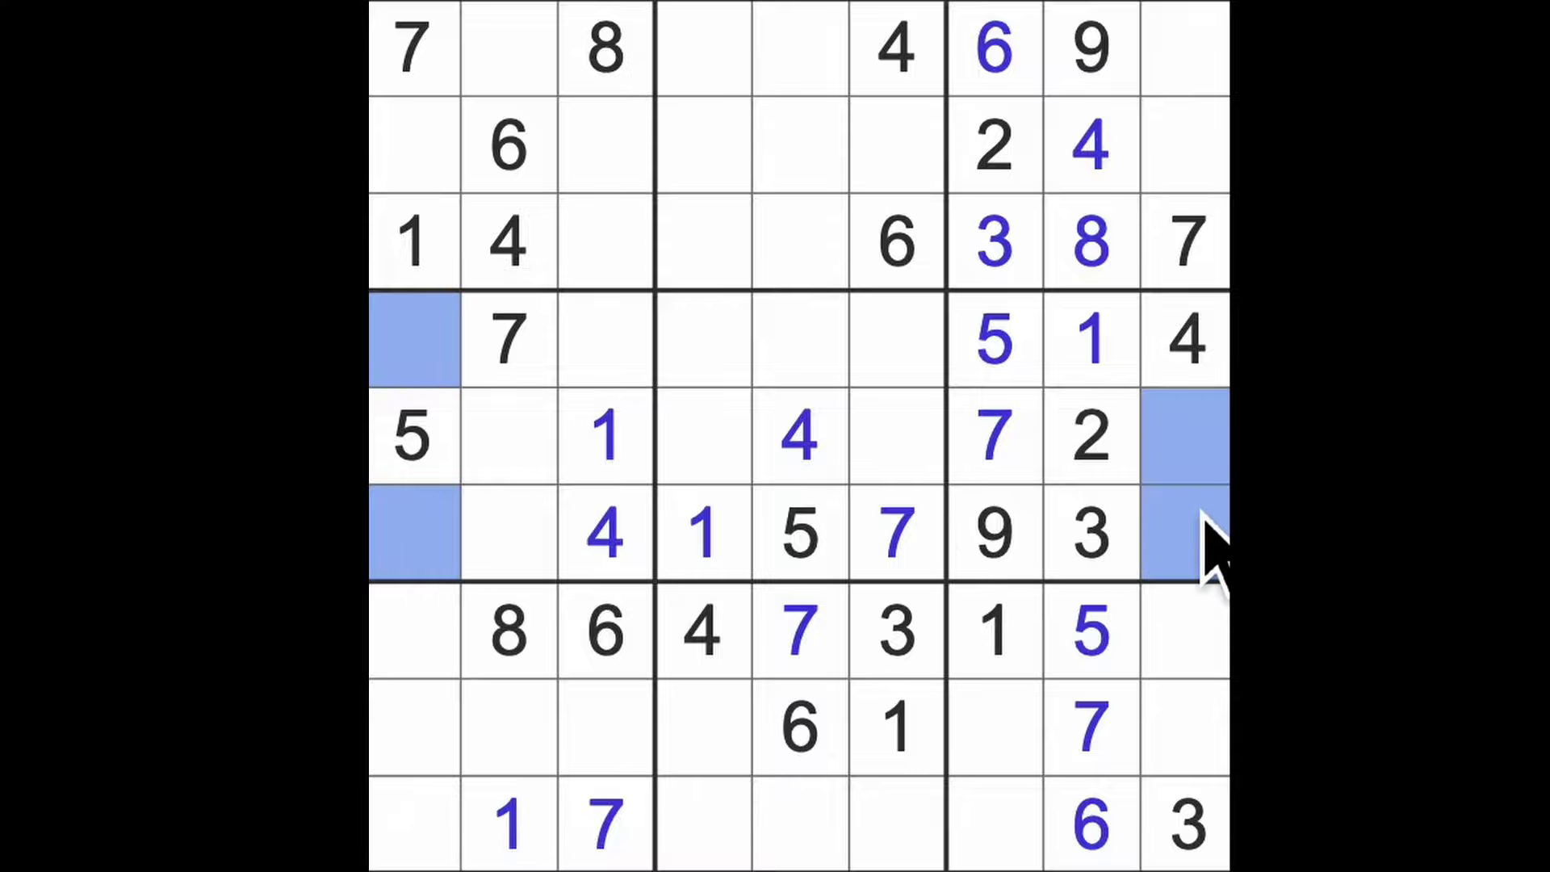
{"action": "left_click", "coordinate": [1200, 542]}
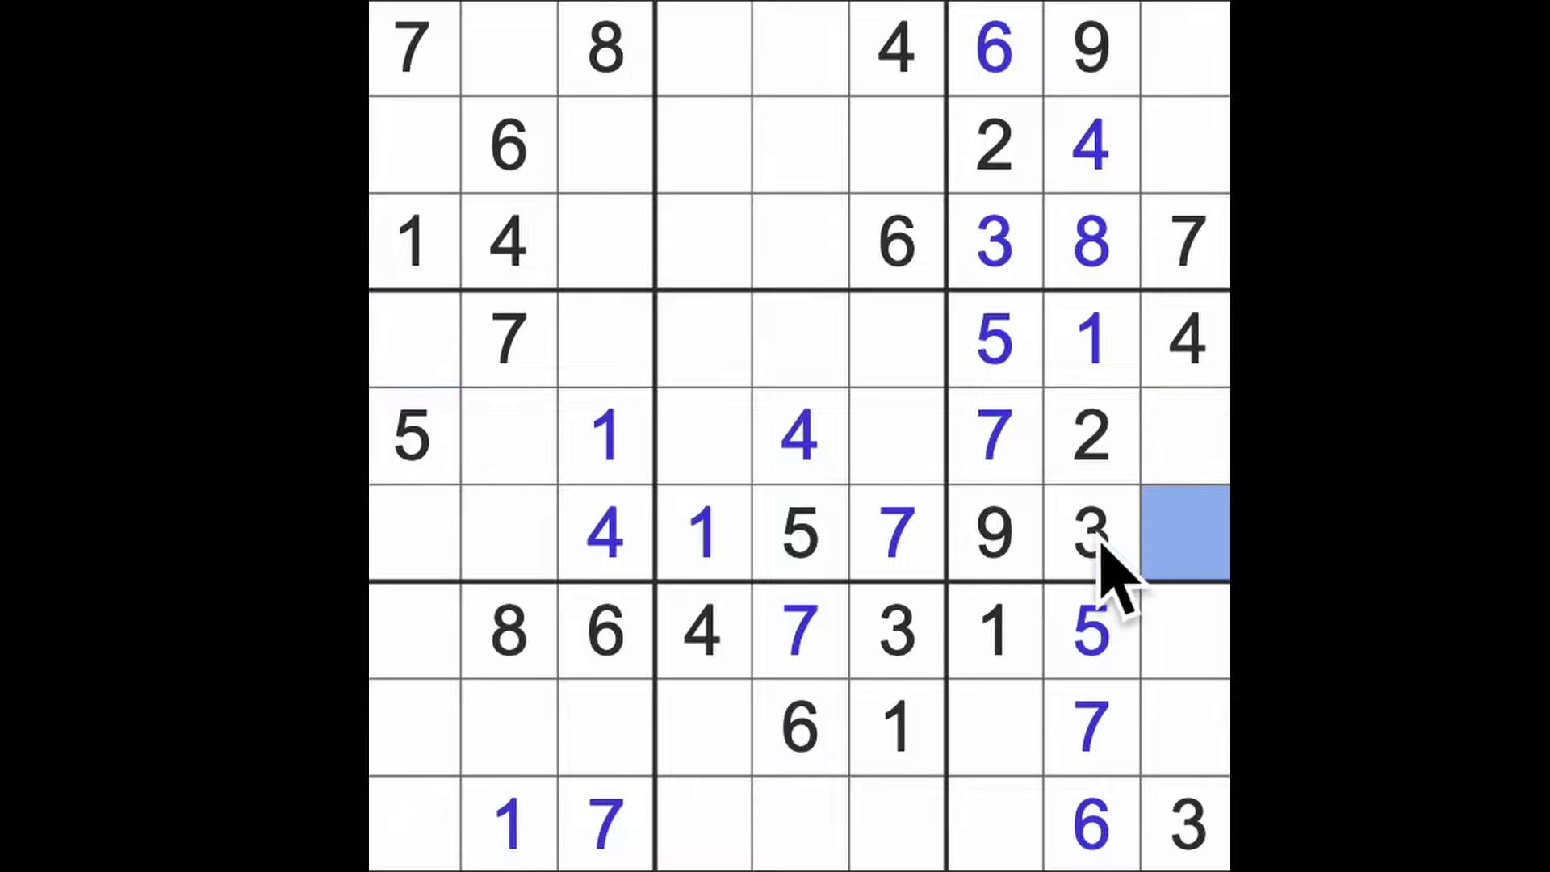
{"action": "left_click", "coordinate": [412, 539]}
{"action": "left_click", "coordinate": [515, 545]}
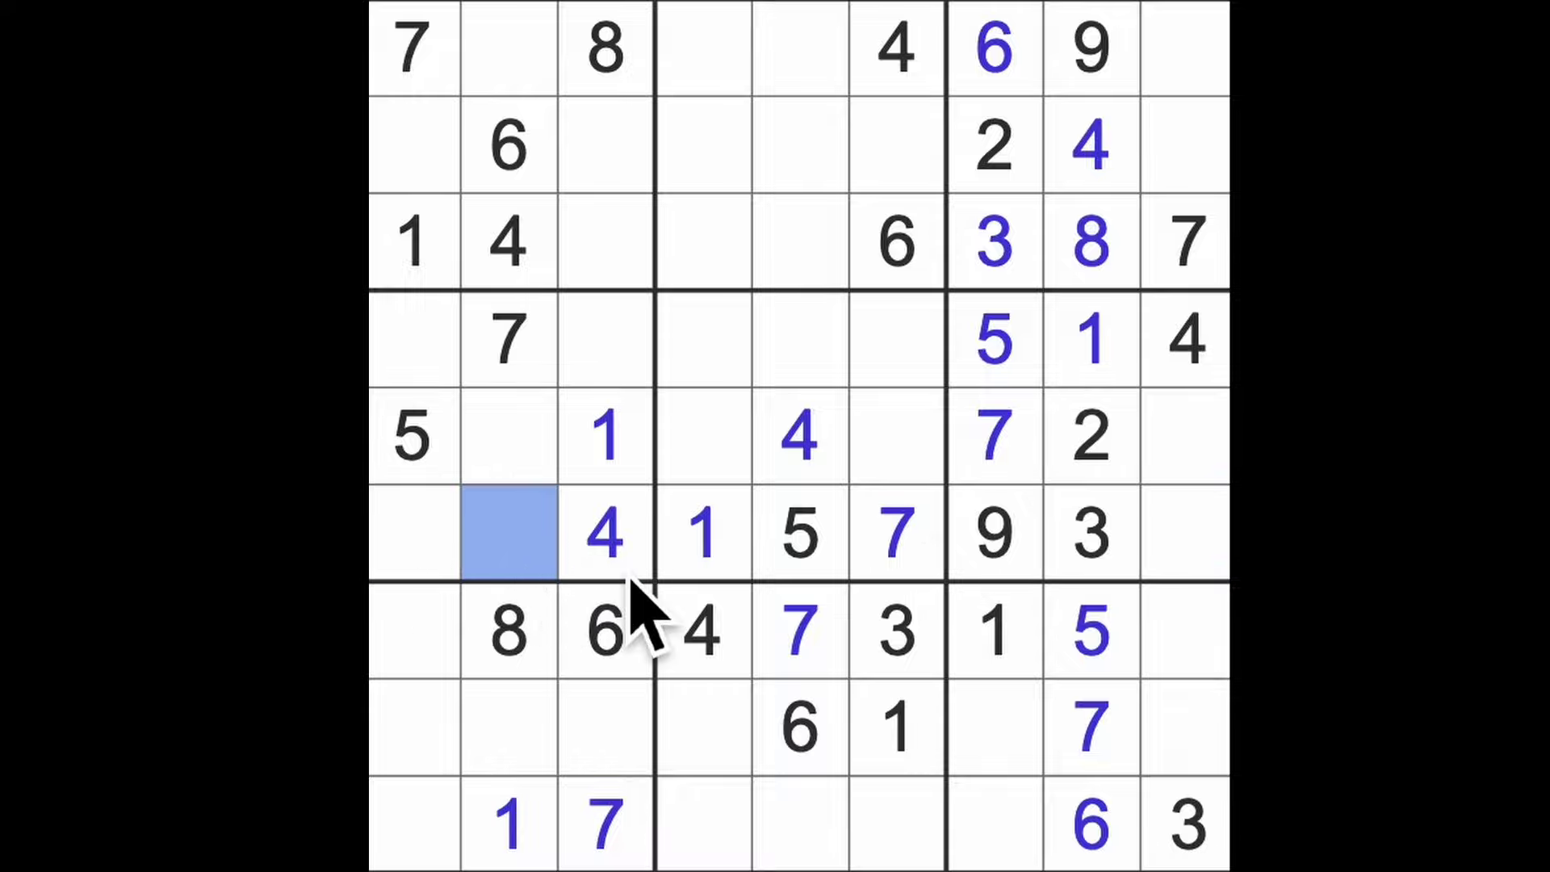
{"action": "type", "text": "2"}
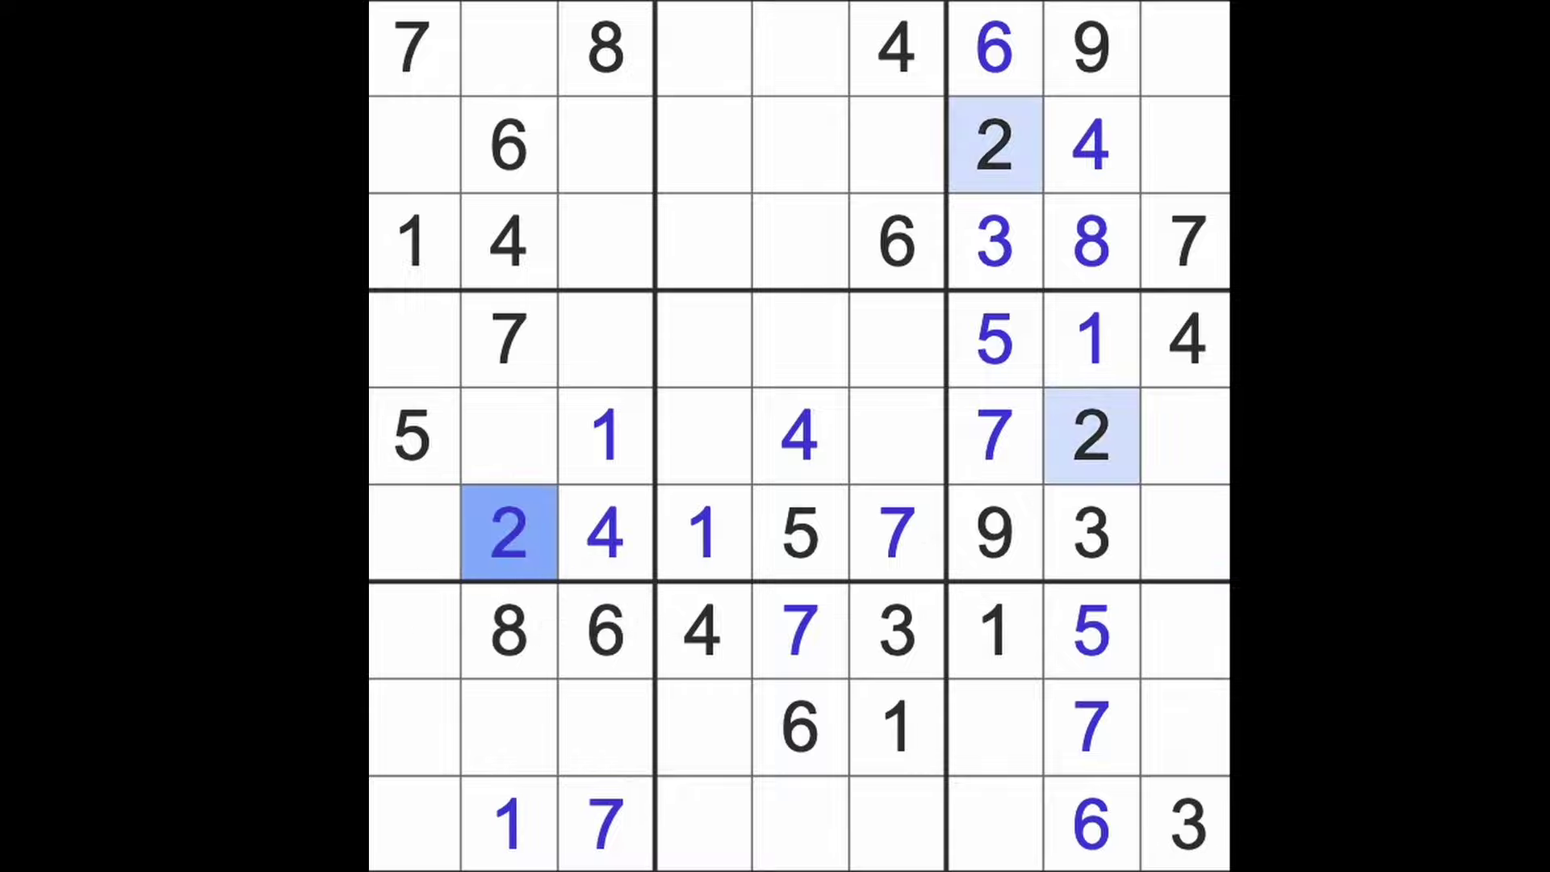
Check column 2 and row 2, then place a 2 at row 3, column 3.
{"action": "left_click_drag", "start_coordinate": [508, 533], "coordinate": [508, 54]}
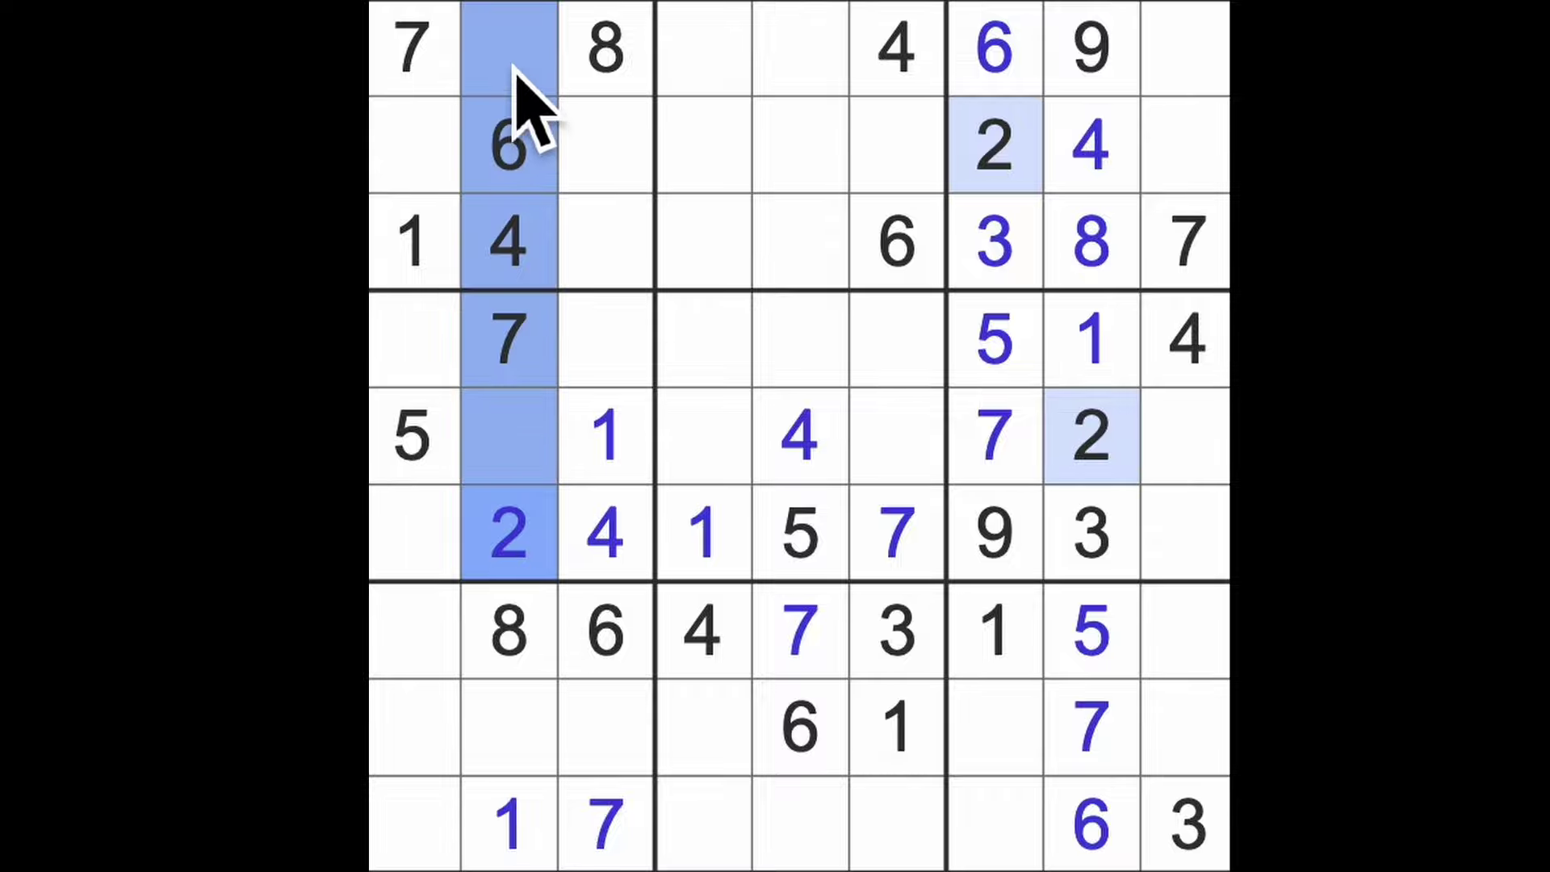
{"action": "left_click_drag", "start_coordinate": [992, 146], "coordinate": [417, 176]}
{"action": "left_click", "coordinate": [606, 248]}
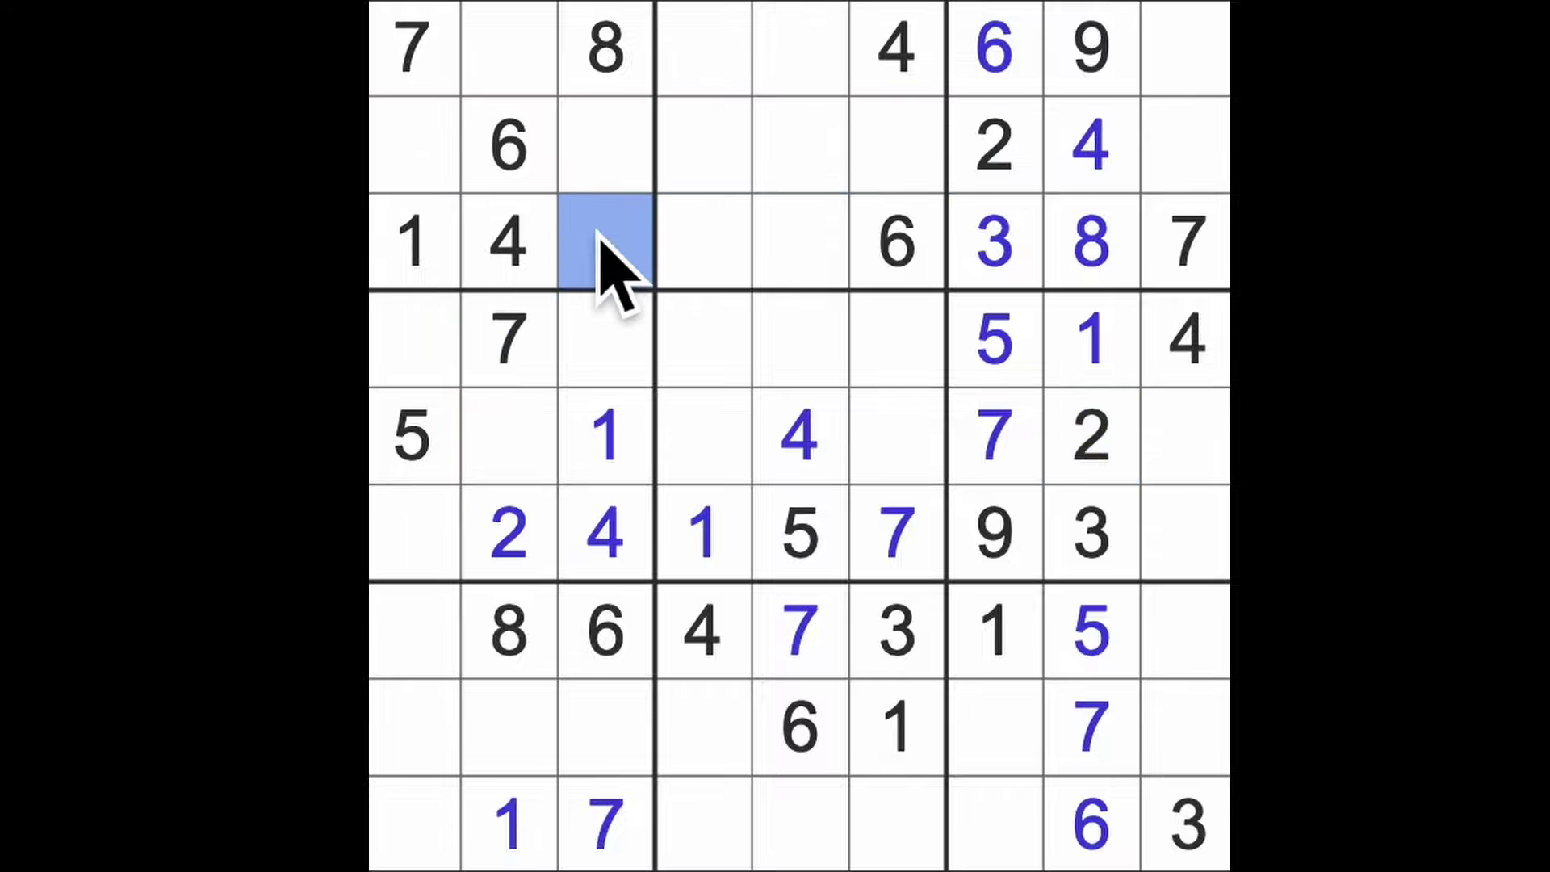
{"action": "type", "text": "2"}
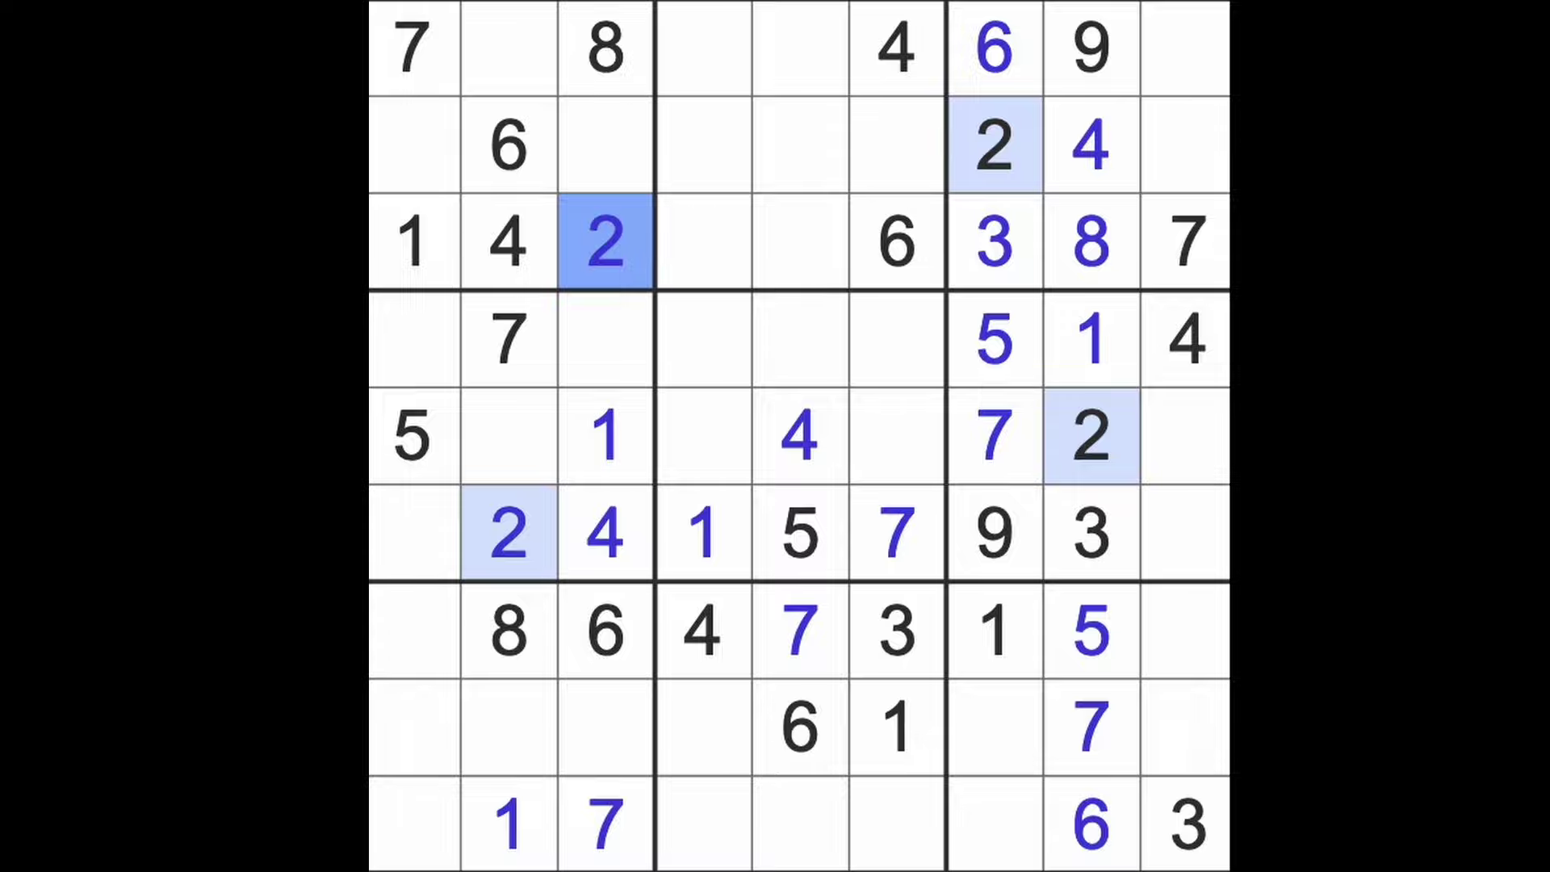
{"action": "left_click", "coordinate": [534, 449]}
{"action": "left_click", "coordinate": [618, 363], "text": "ctrl"}
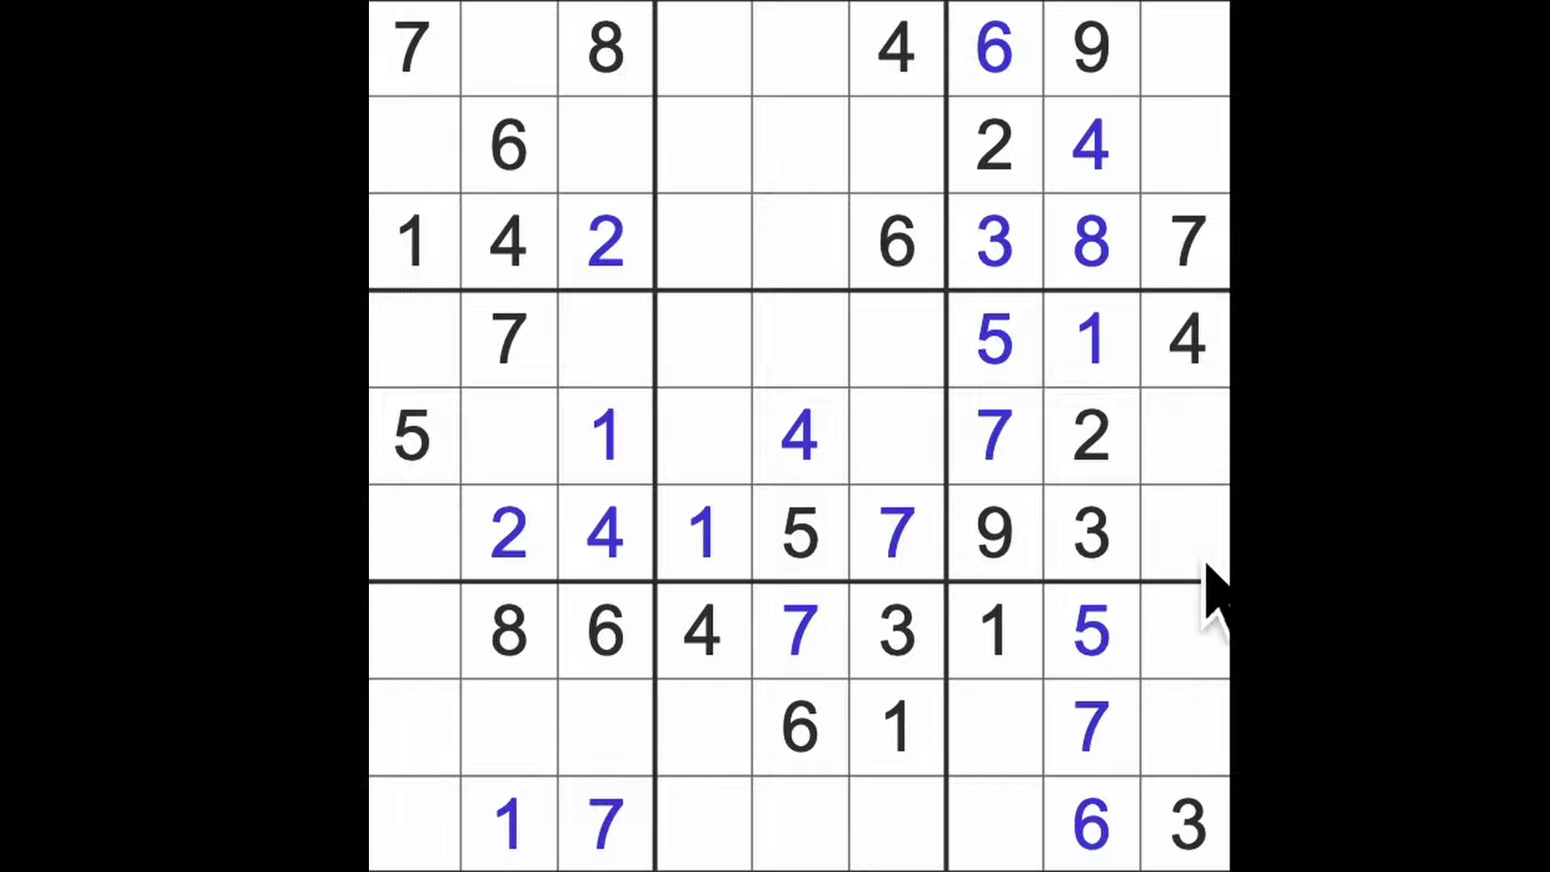
{"action": "left_click", "coordinate": [1092, 343]}
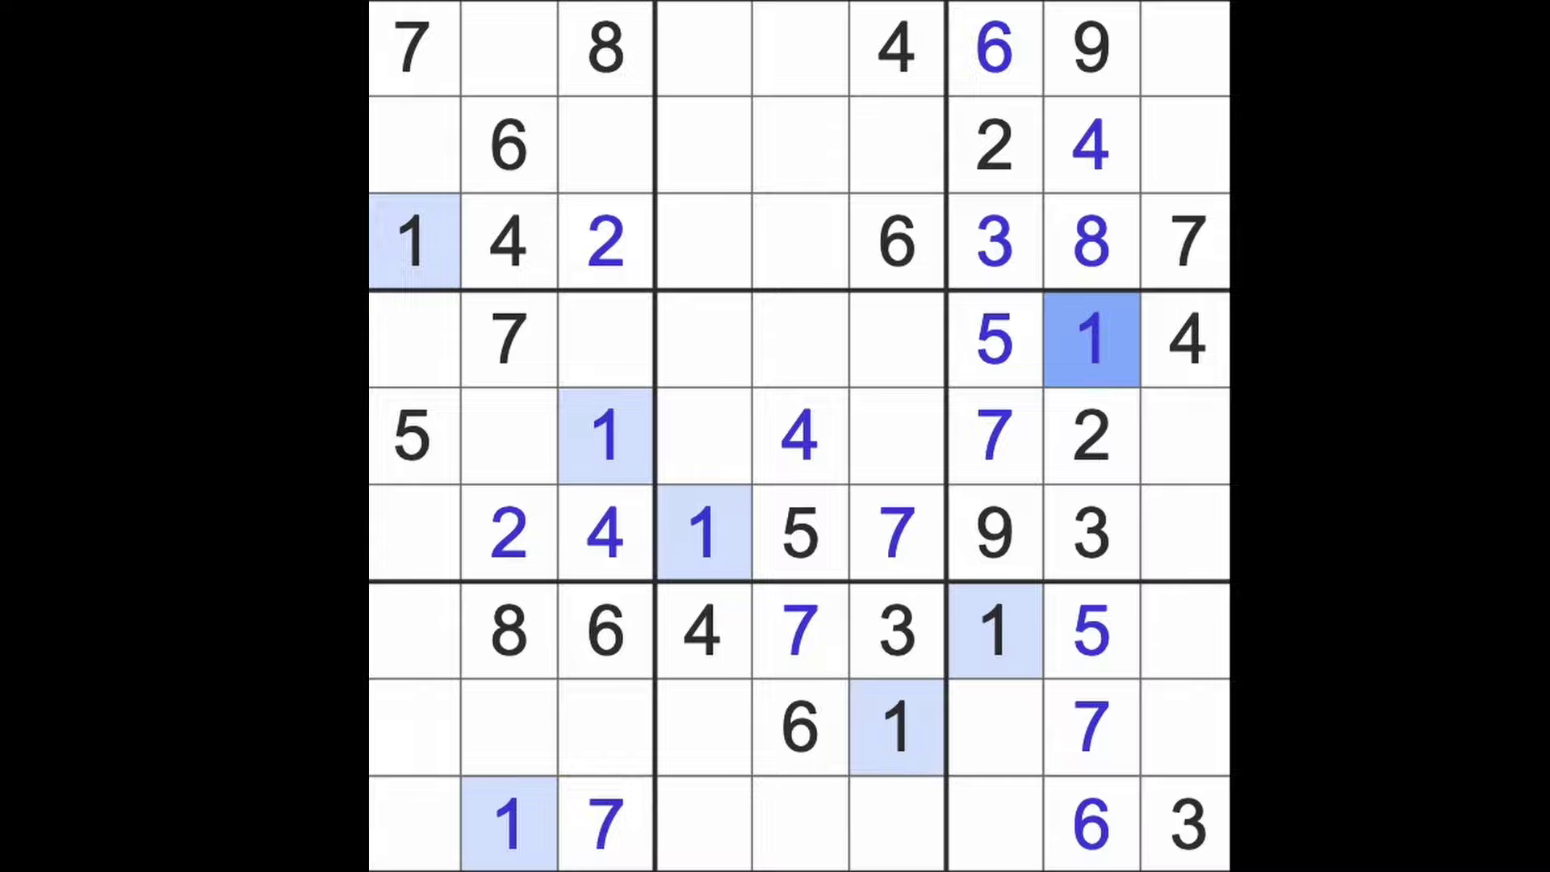
{"action": "left_click", "coordinate": [1092, 438]}
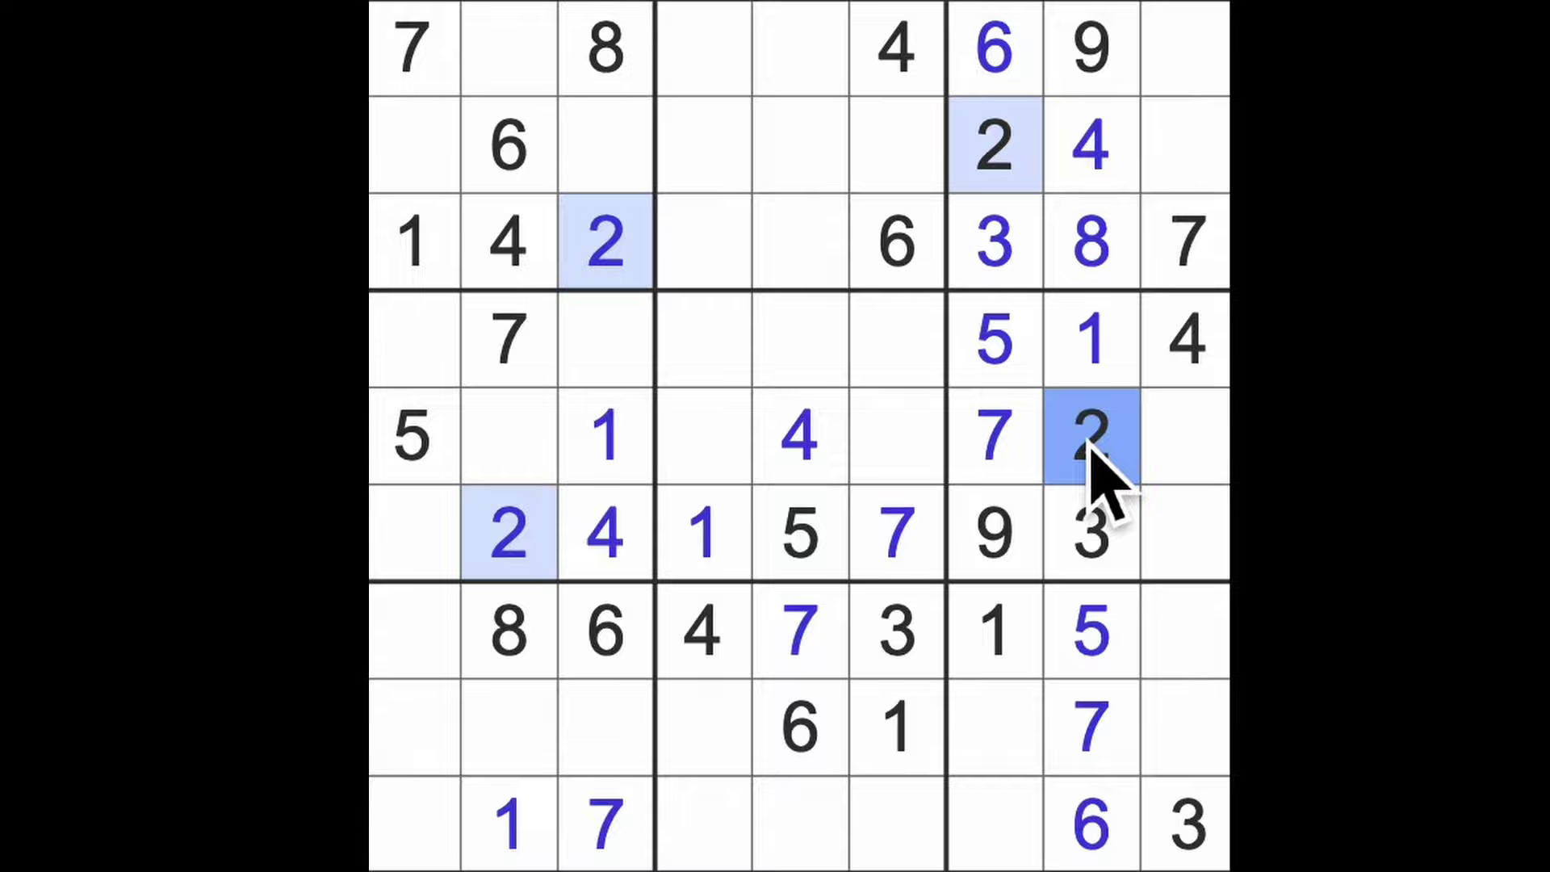
{"action": "left_click", "coordinate": [897, 629]}
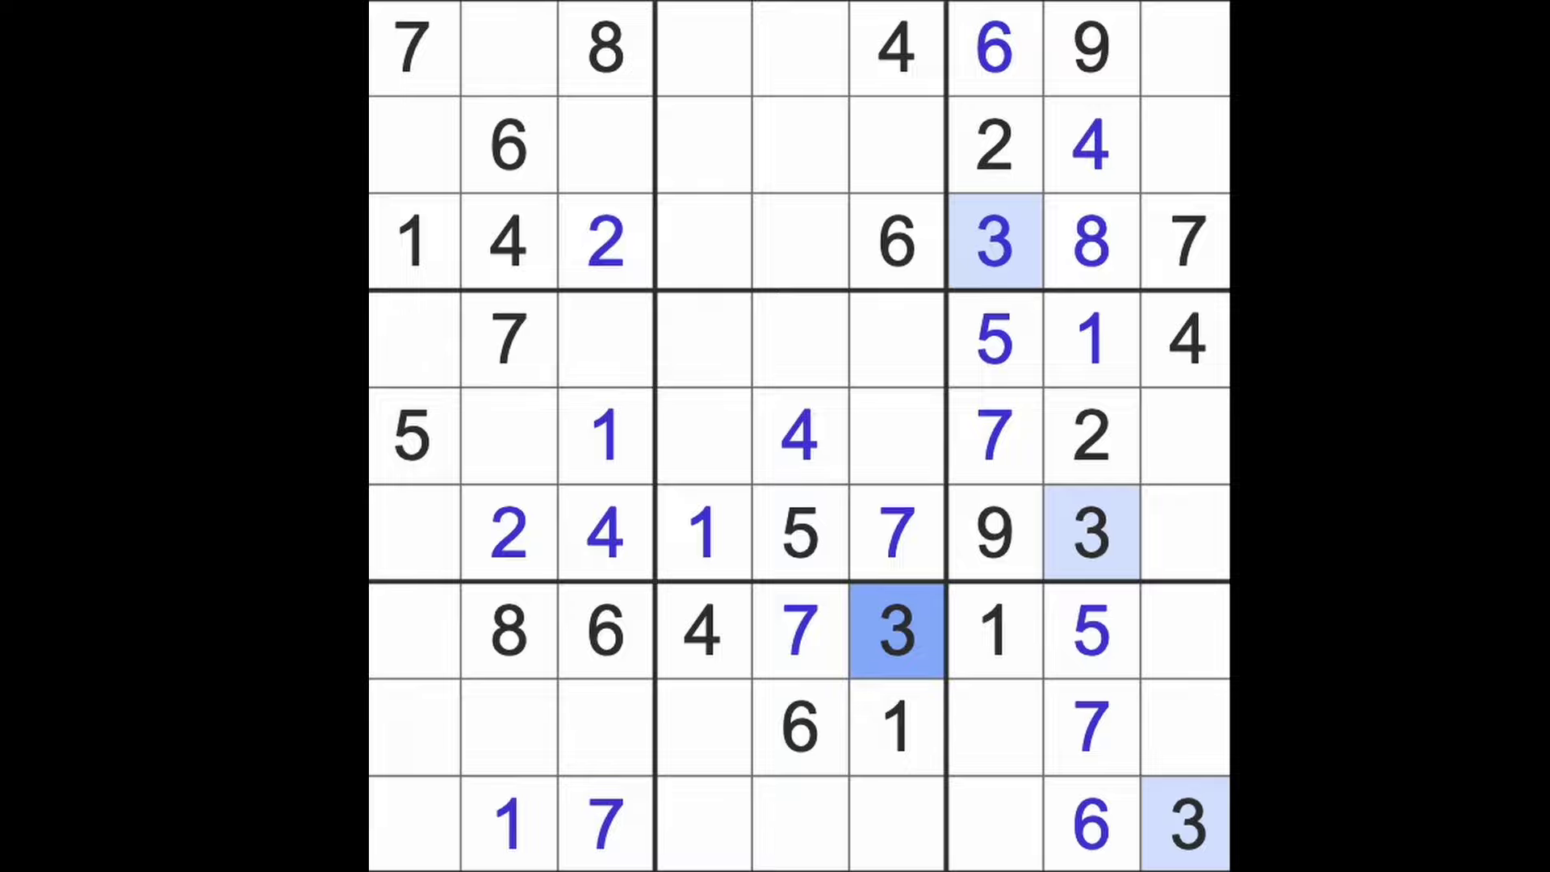
{"action": "left_click", "coordinate": [1092, 149]}
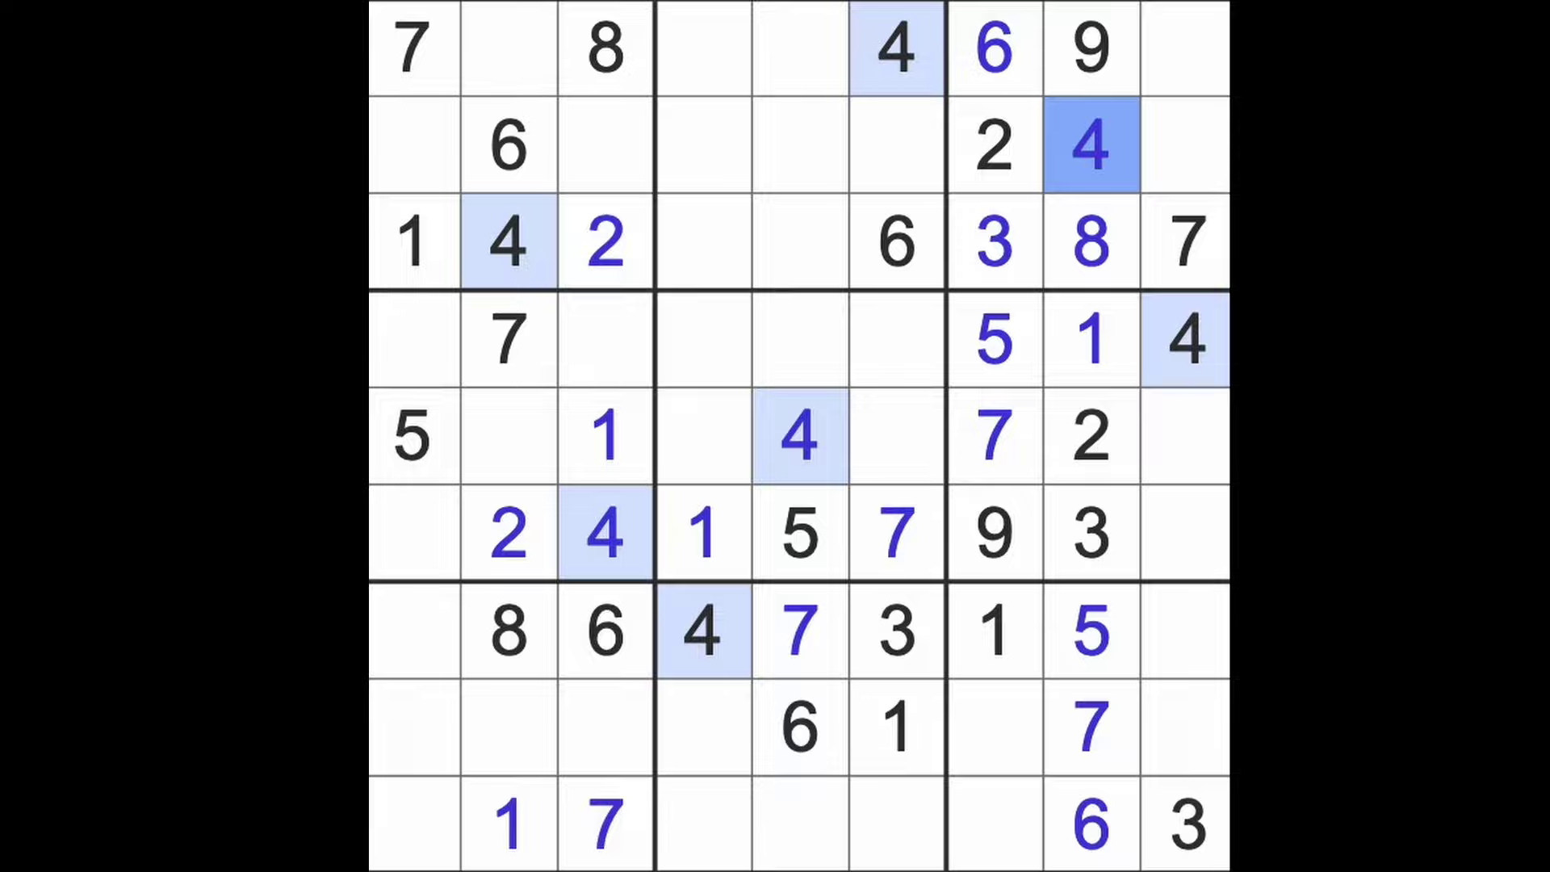
After checking the 5s and column 5, put 5 at row 3, column 4 and 9 at row 3, column 5.
{"action": "left_click", "coordinate": [995, 351]}
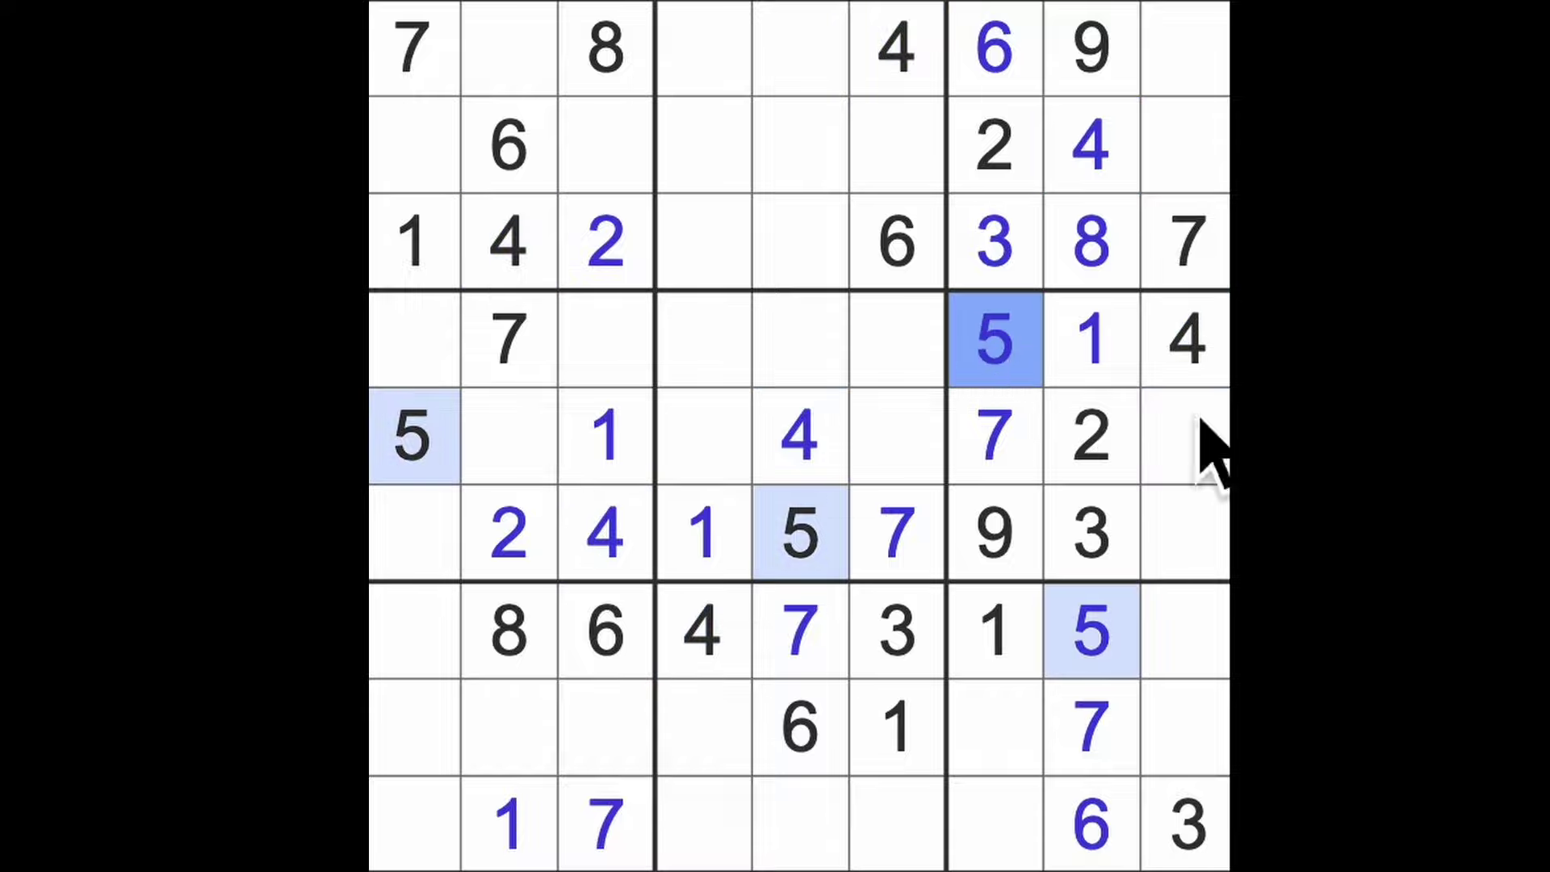
{"action": "left_click_drag", "start_coordinate": [799, 532], "coordinate": [801, 247]}
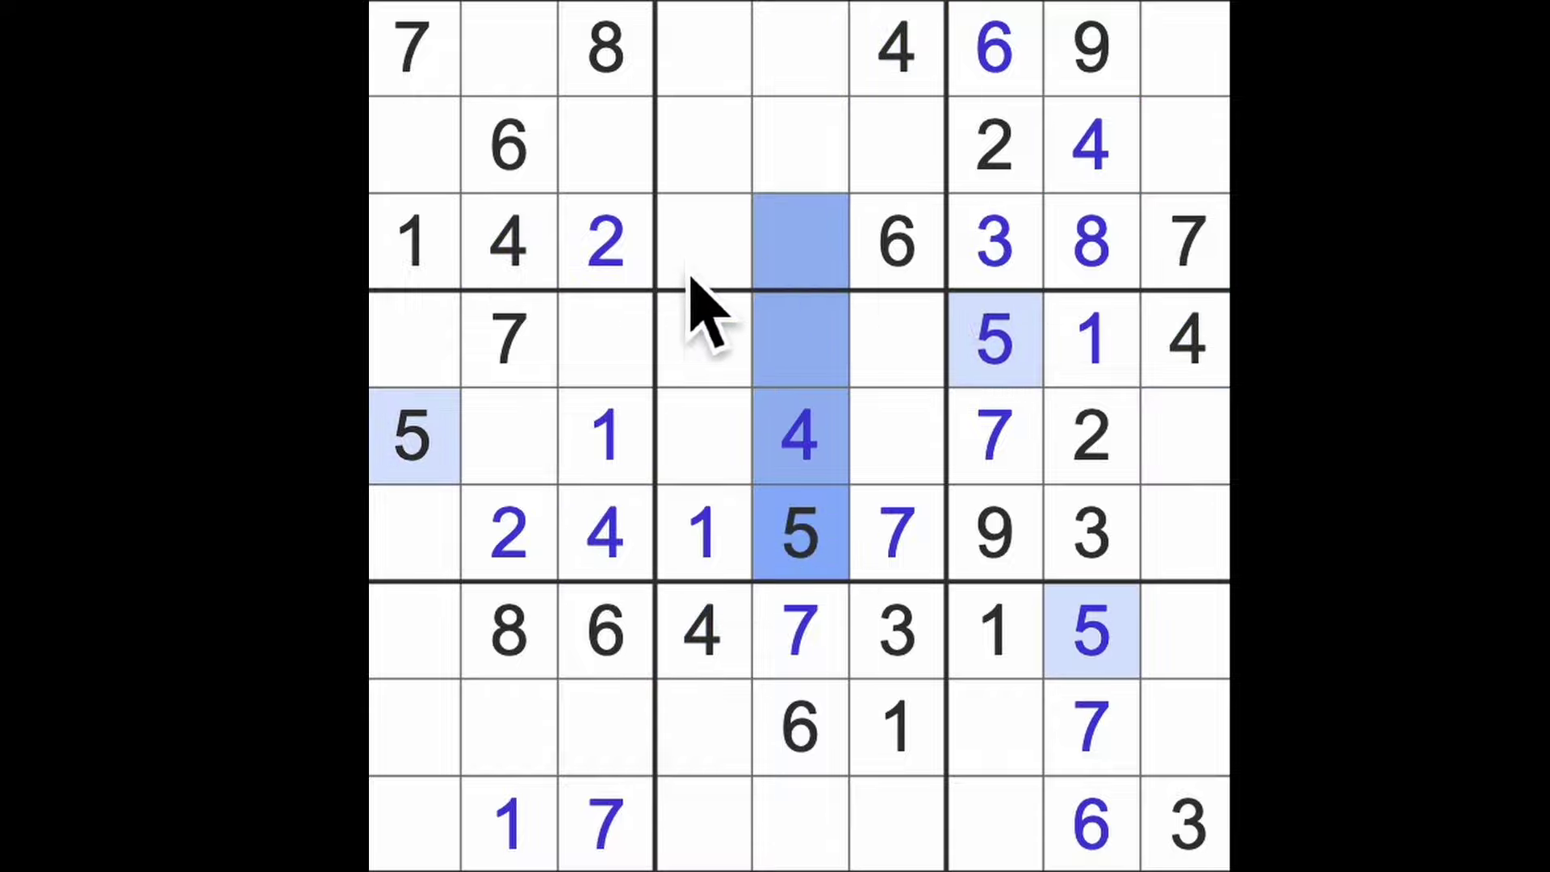
{"action": "left_click", "coordinate": [703, 242]}
{"action": "type", "text": "5"}
{"action": "left_click", "coordinate": [824, 280]}
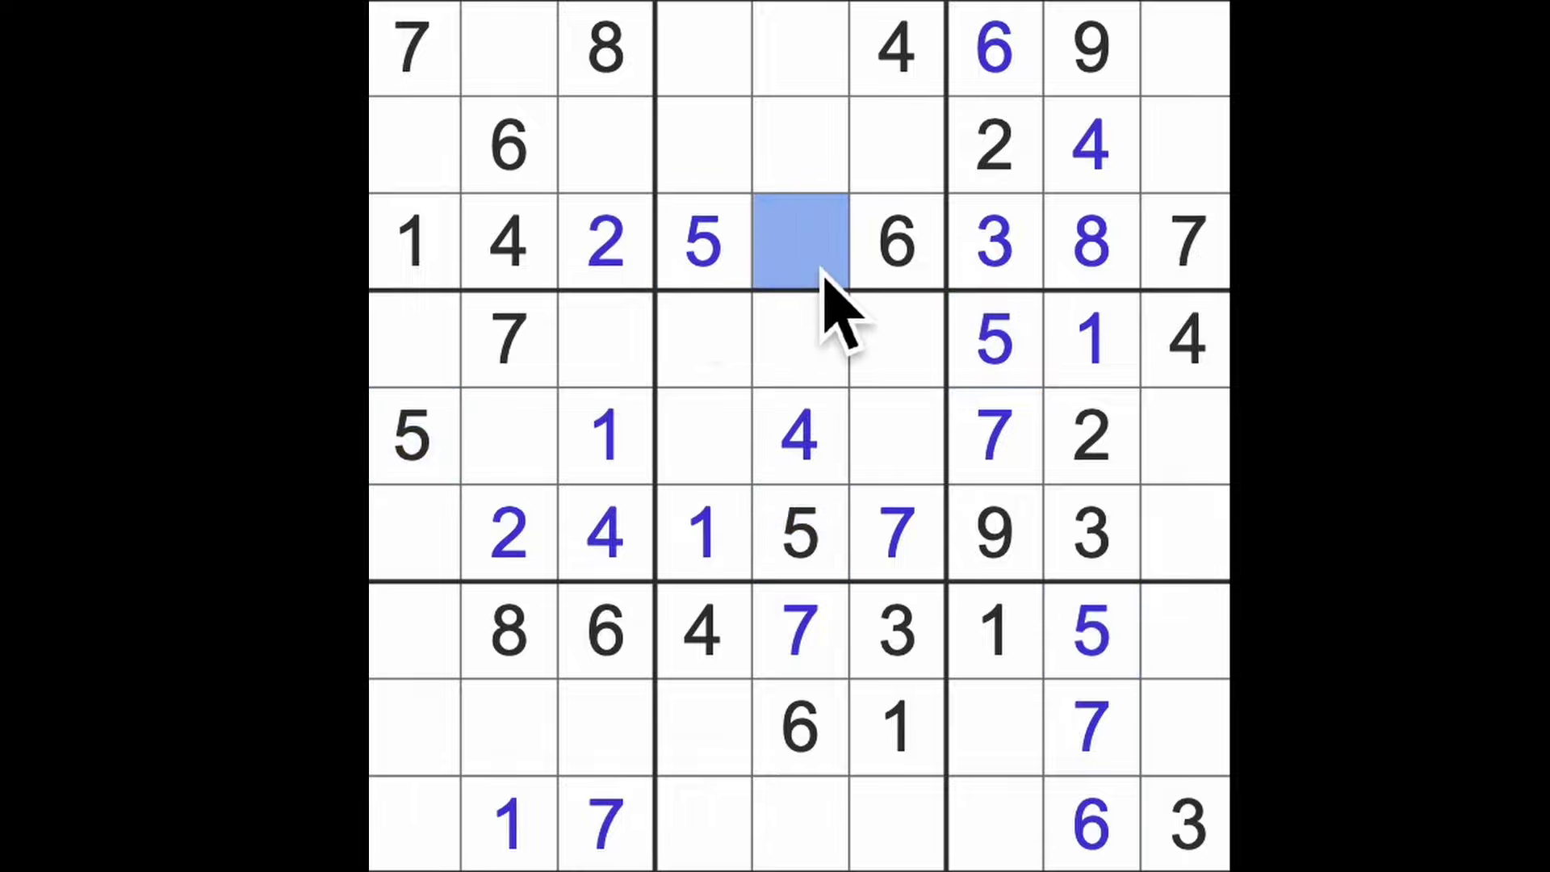
{"action": "type", "text": "9"}
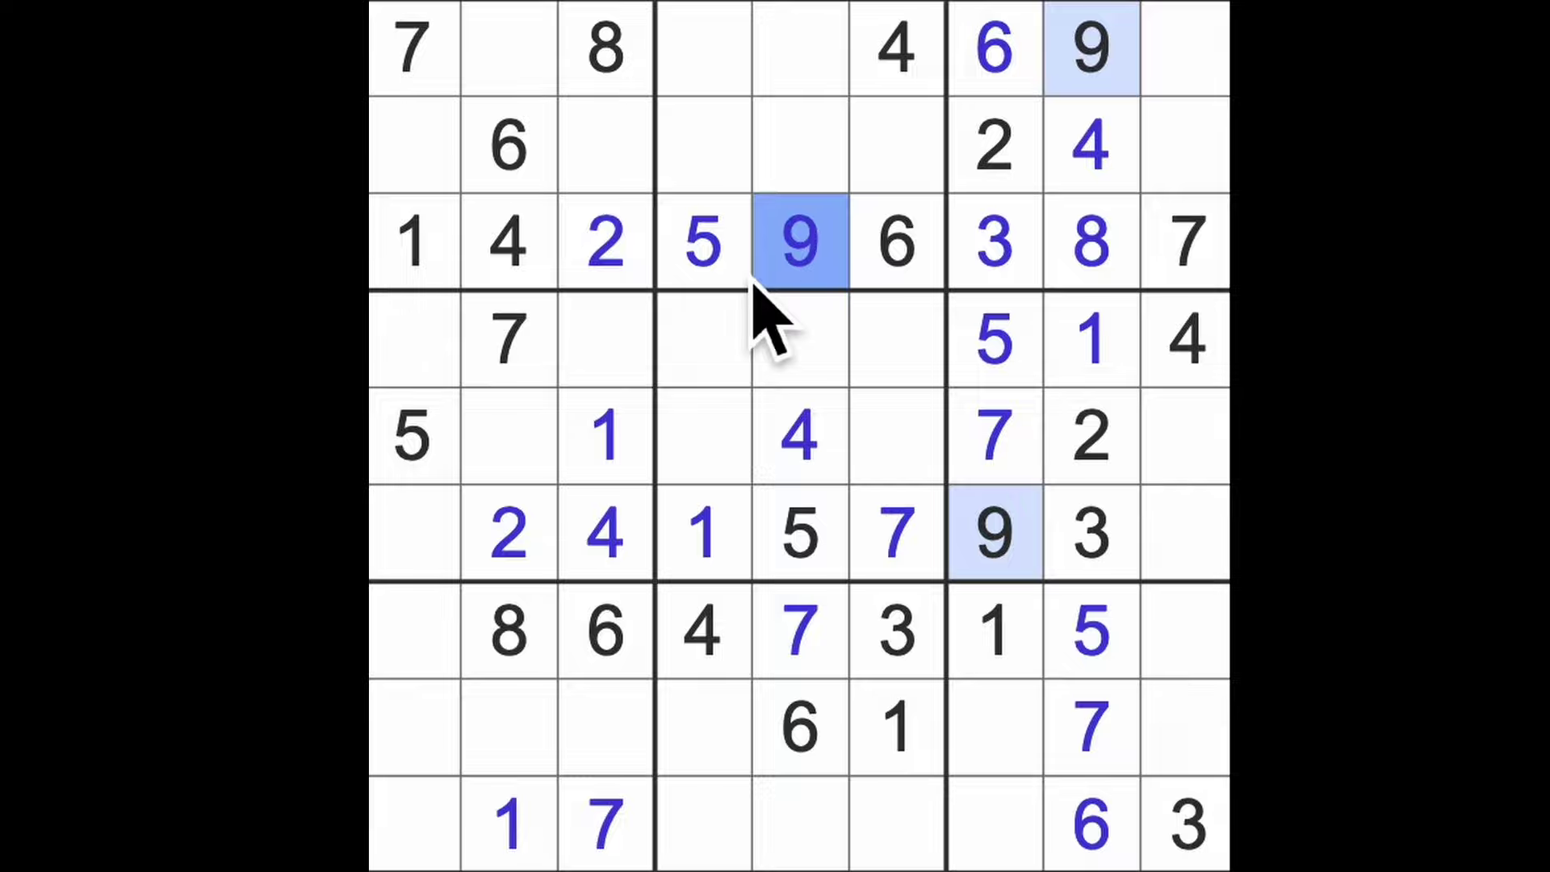
Check where the 5s sit and place a 5 in row 9, column 6.
{"action": "left_click", "coordinate": [705, 242]}
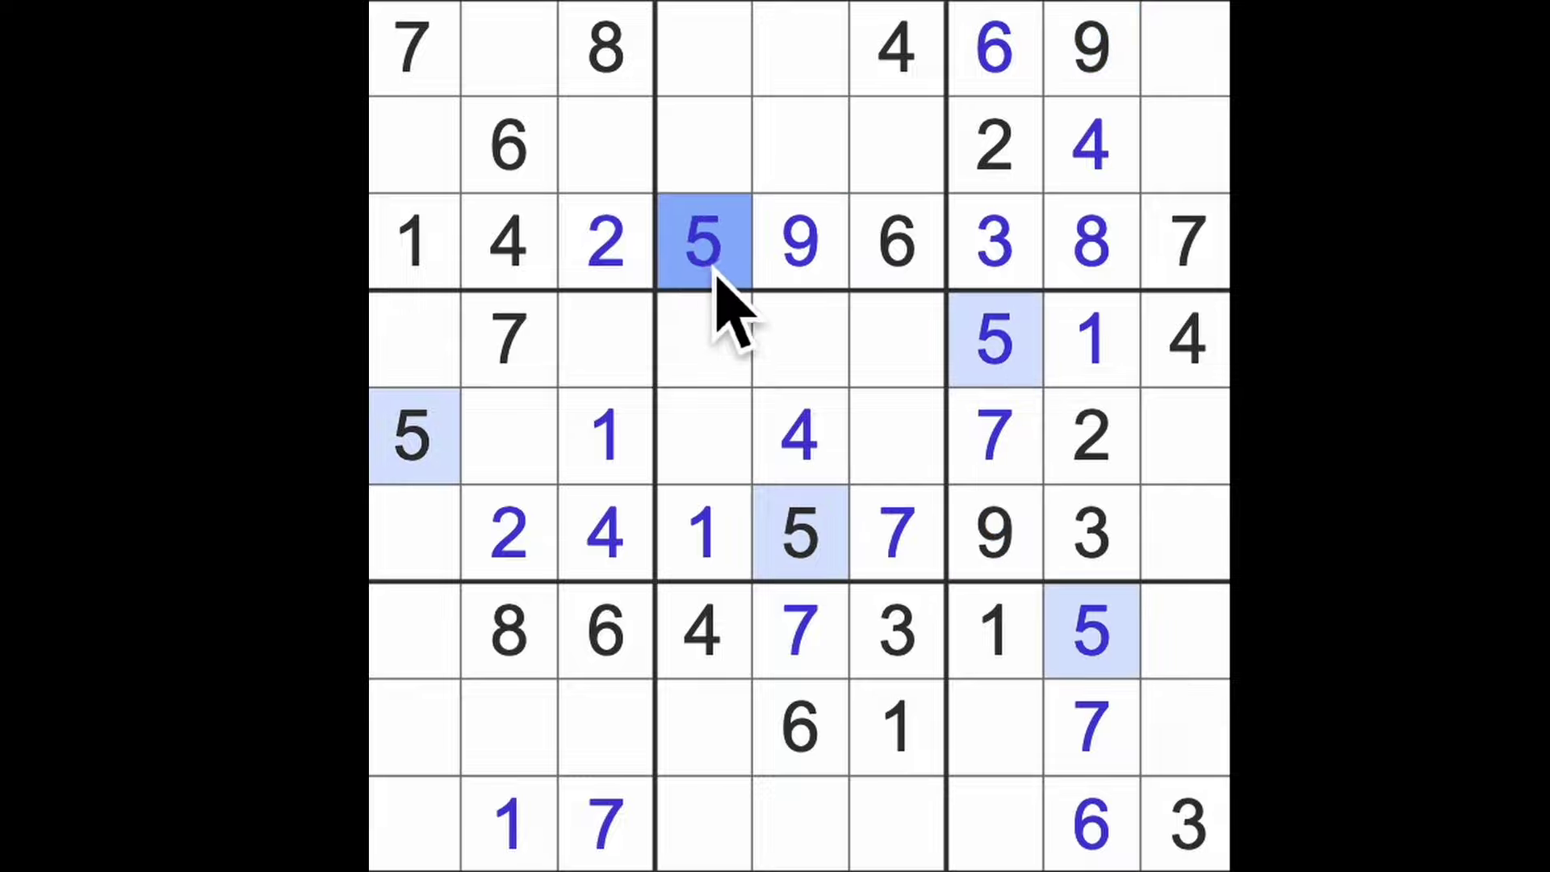
{"action": "left_click_drag", "start_coordinate": [704, 242], "coordinate": [727, 835]}
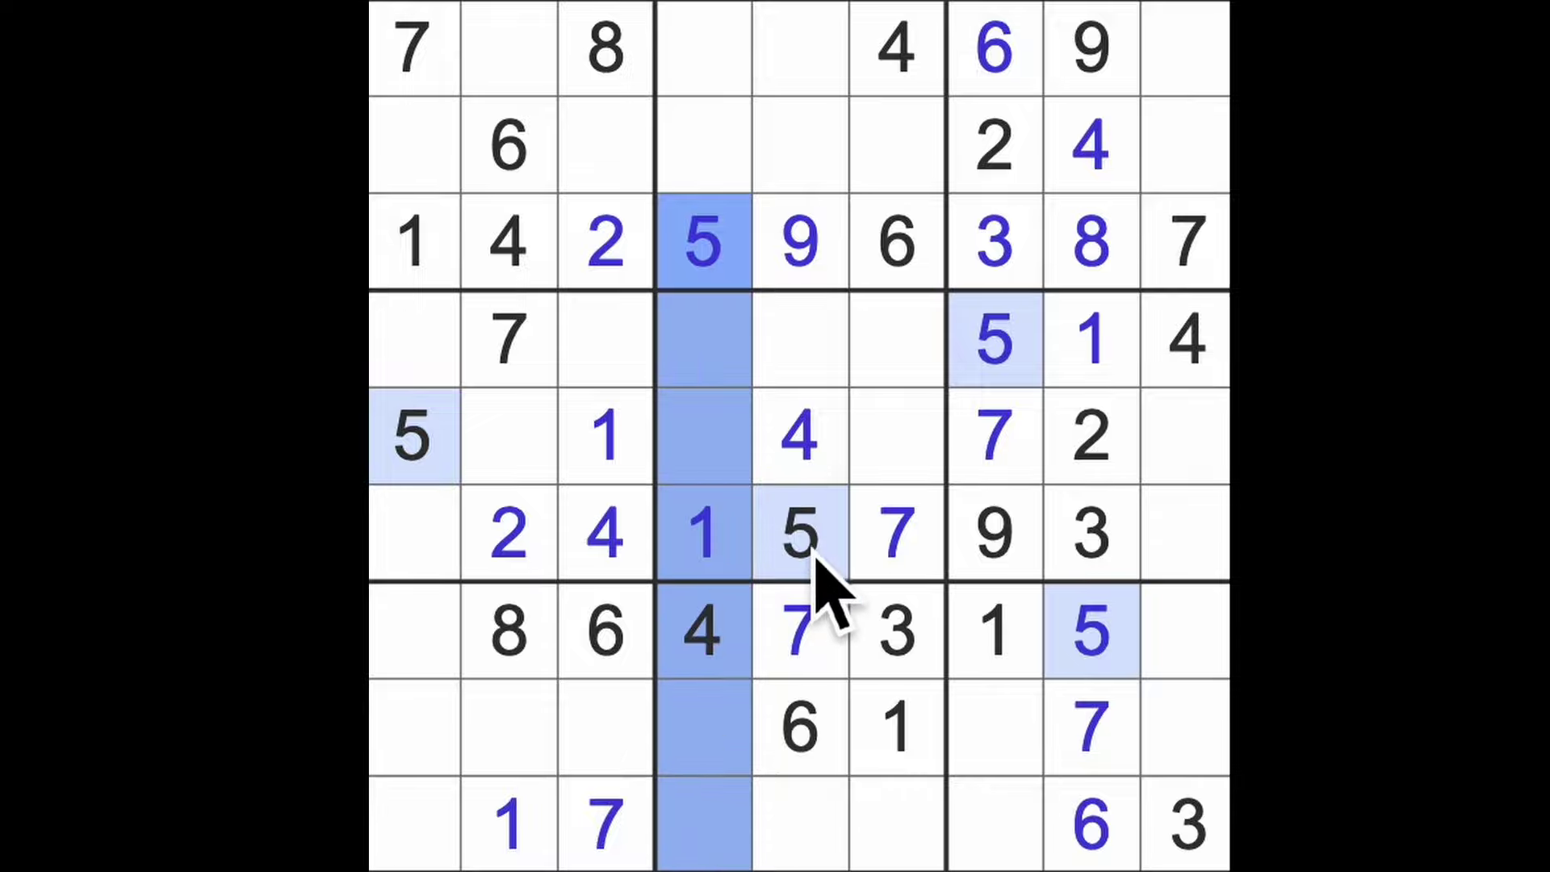
{"action": "left_click_drag", "start_coordinate": [799, 533], "coordinate": [814, 848]}
{"action": "left_click", "coordinate": [896, 836]}
{"action": "type", "text": "5"}
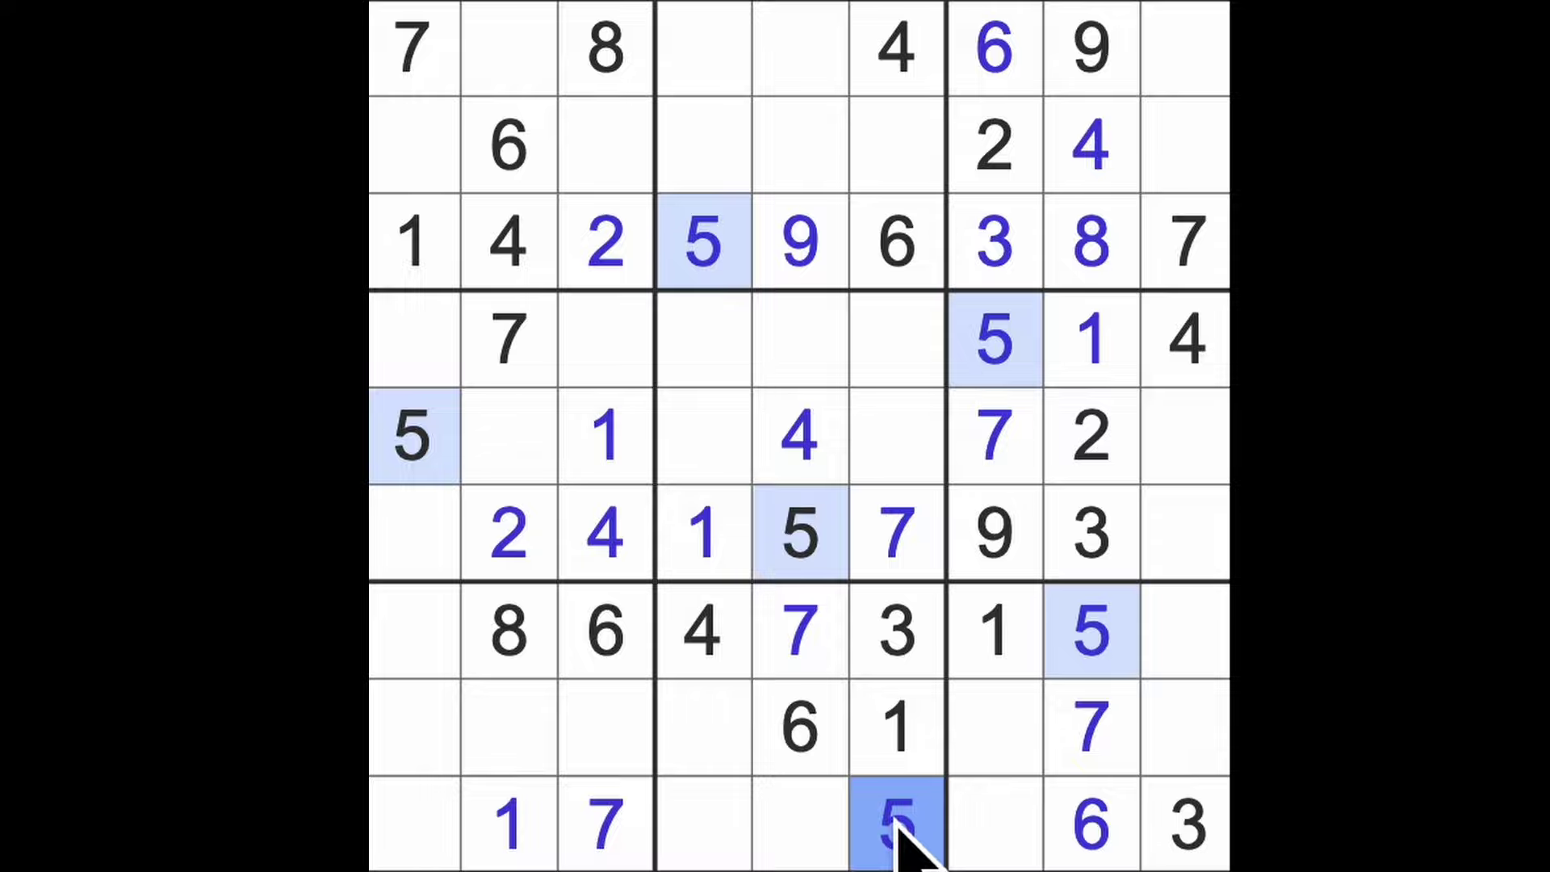
Mark empty cells in row 8, the top-left box and column 9, then clear the marks.
{"action": "left_click_drag", "start_coordinate": [606, 726], "coordinate": [521, 727]}
{"action": "left_click", "coordinate": [509, 146], "text": "ctrl"}
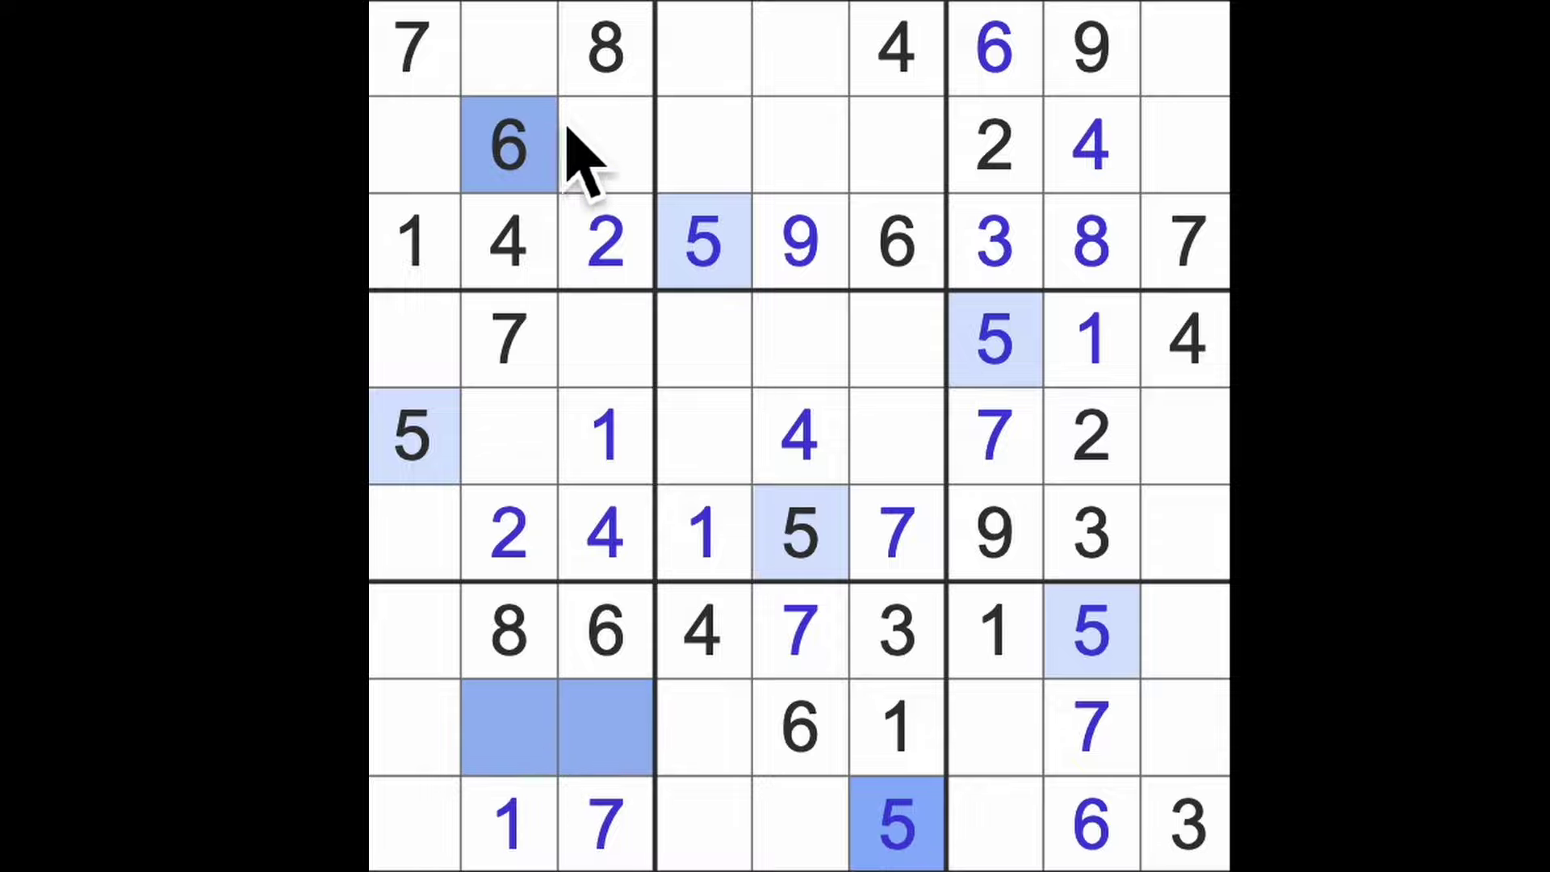
{"action": "left_click", "coordinate": [509, 145], "text": "ctrl"}
{"action": "left_click", "coordinate": [508, 48], "text": "ctrl"}
{"action": "left_click", "coordinate": [606, 145], "text": "ctrl"}
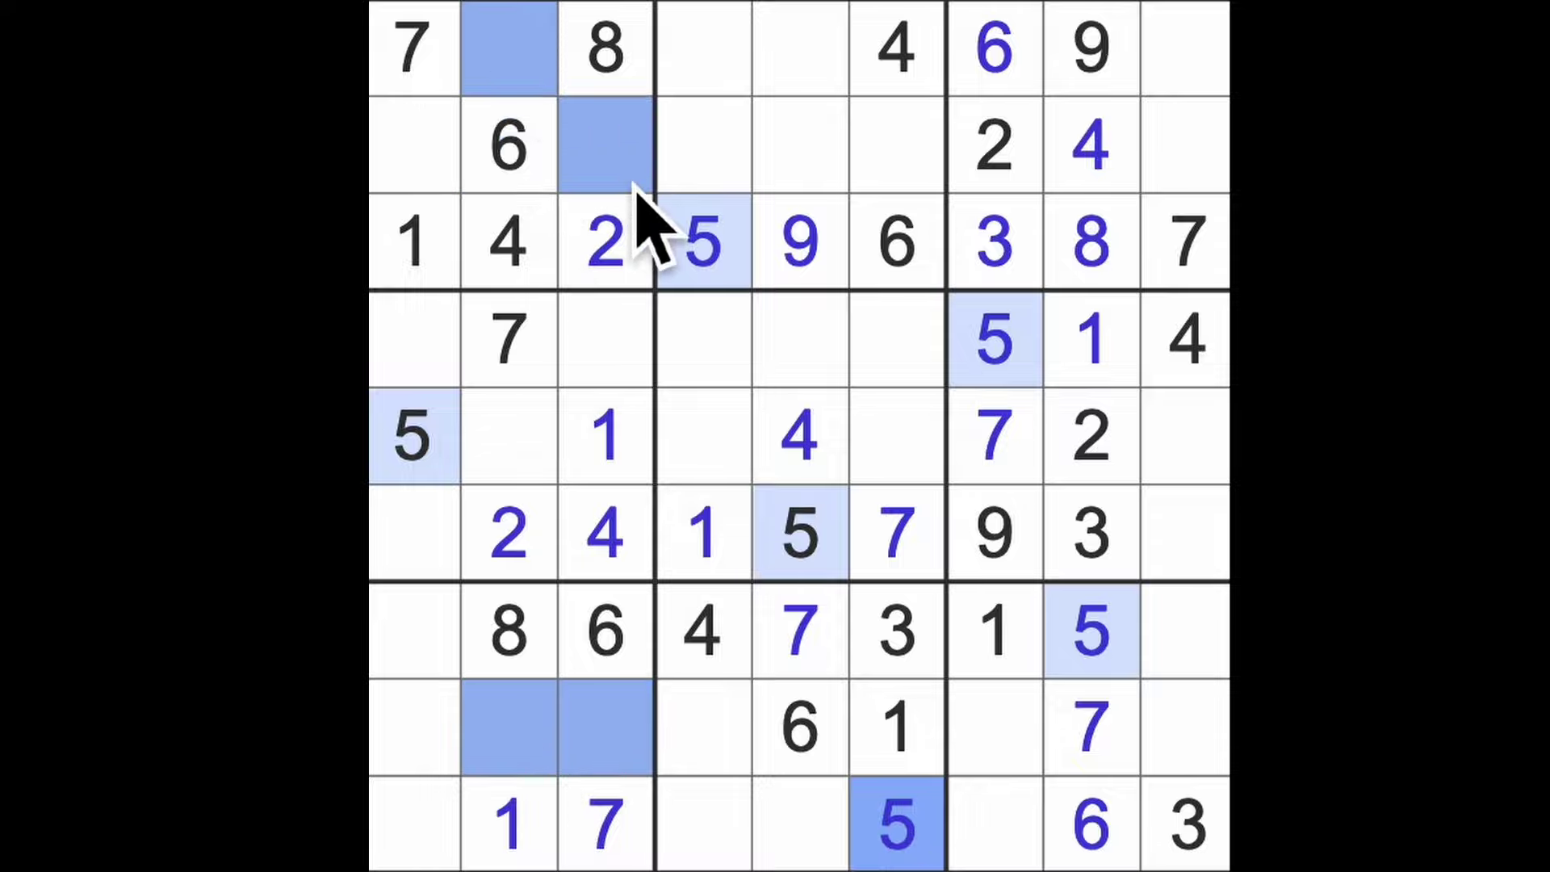
{"action": "left_click_drag", "start_coordinate": [1186, 146], "coordinate": [1187, 49]}
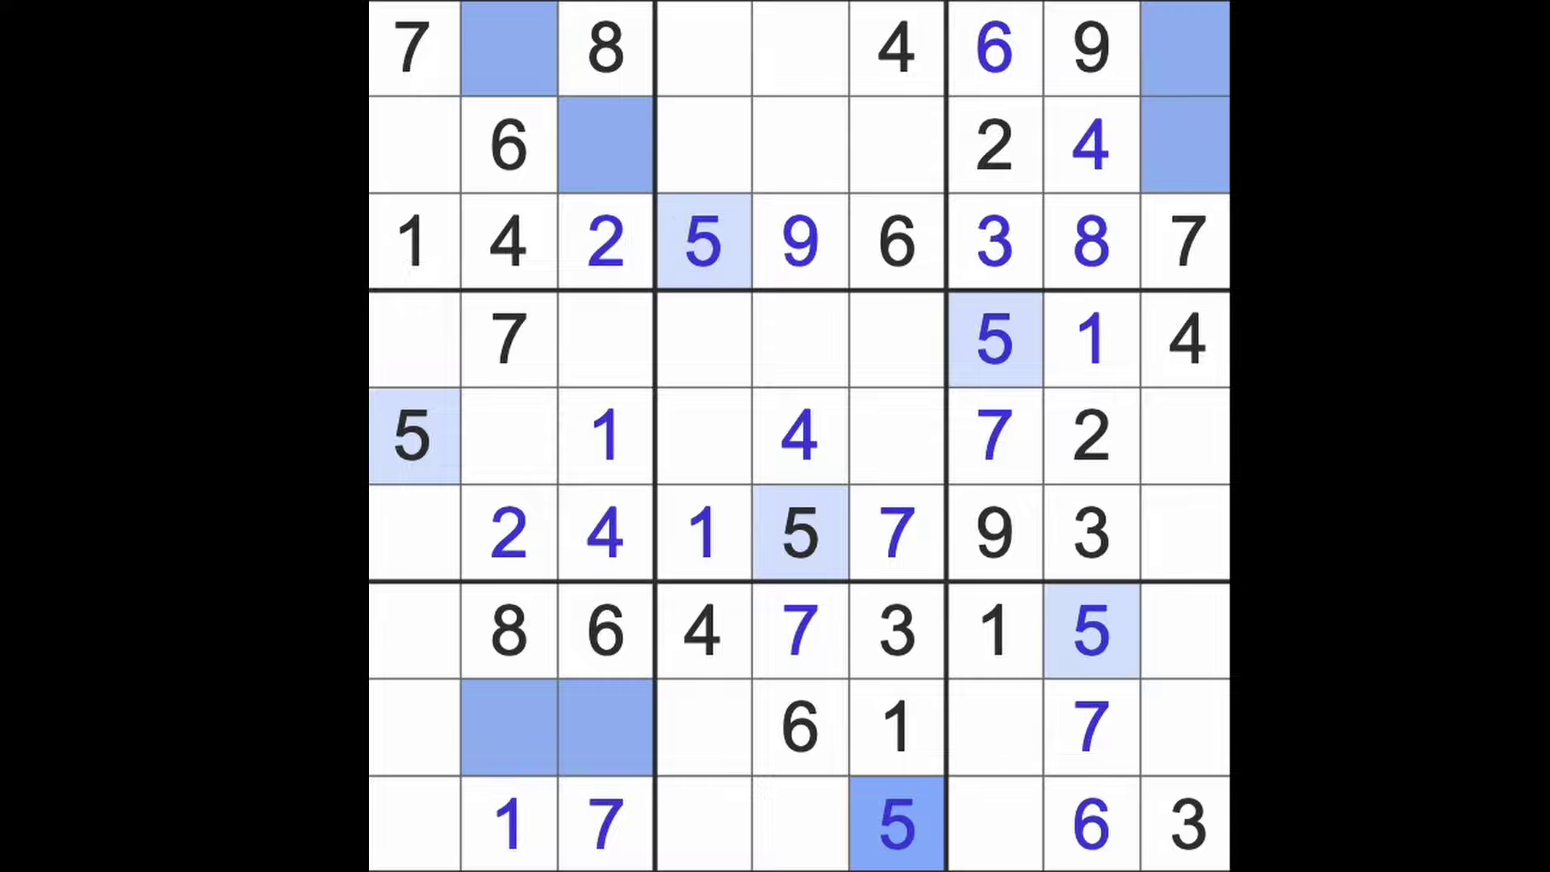
{"action": "key", "text": "Escape"}
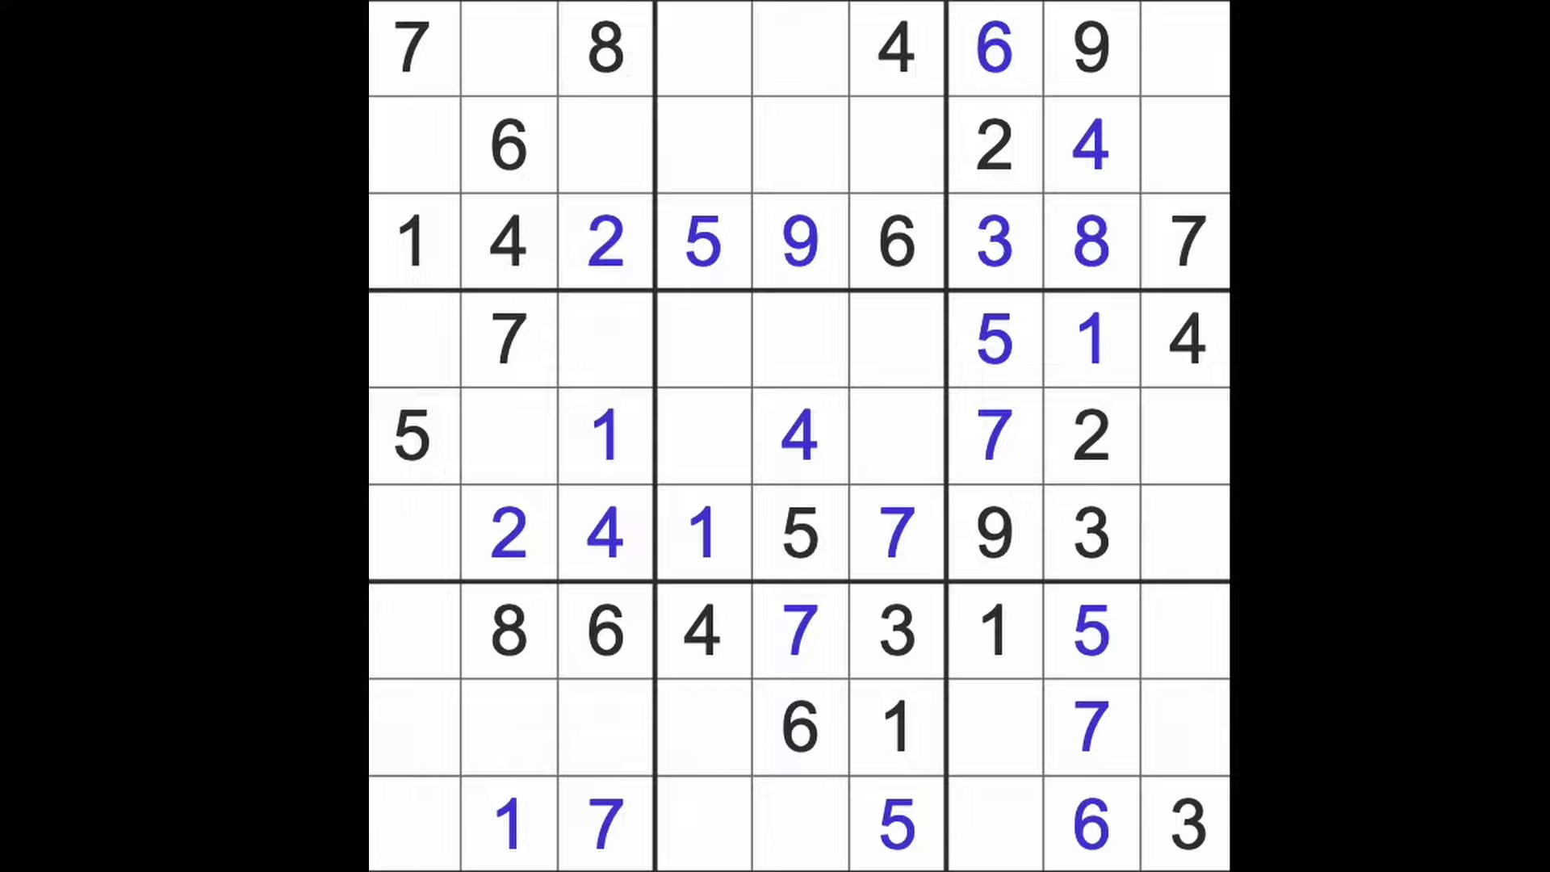
{"action": "left_click", "coordinate": [801, 242]}
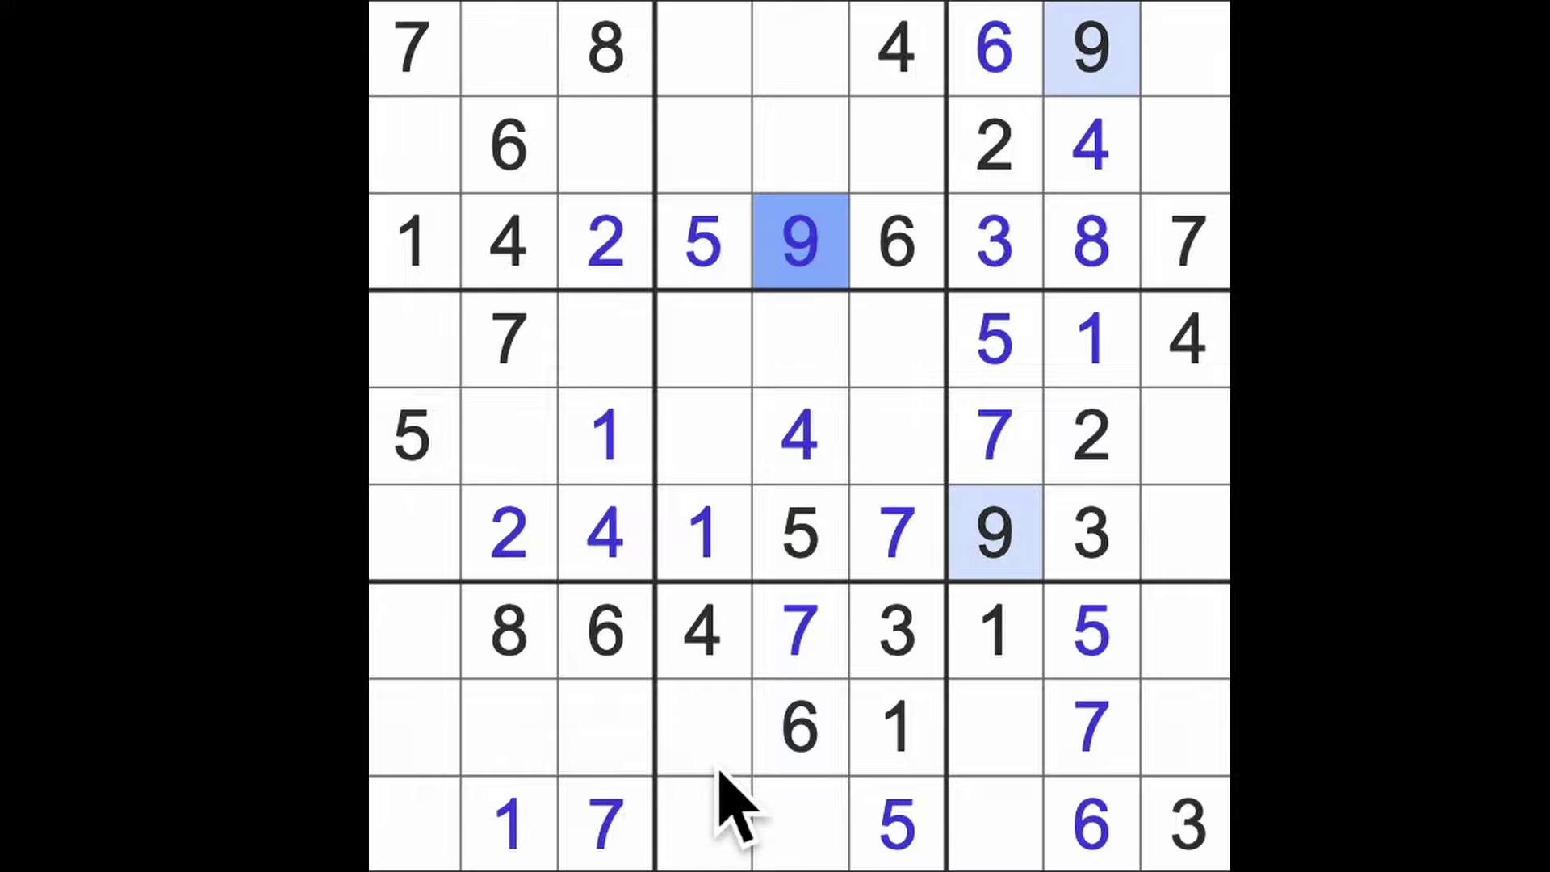
{"action": "left_click_drag", "start_coordinate": [715, 757], "coordinate": [727, 835]}
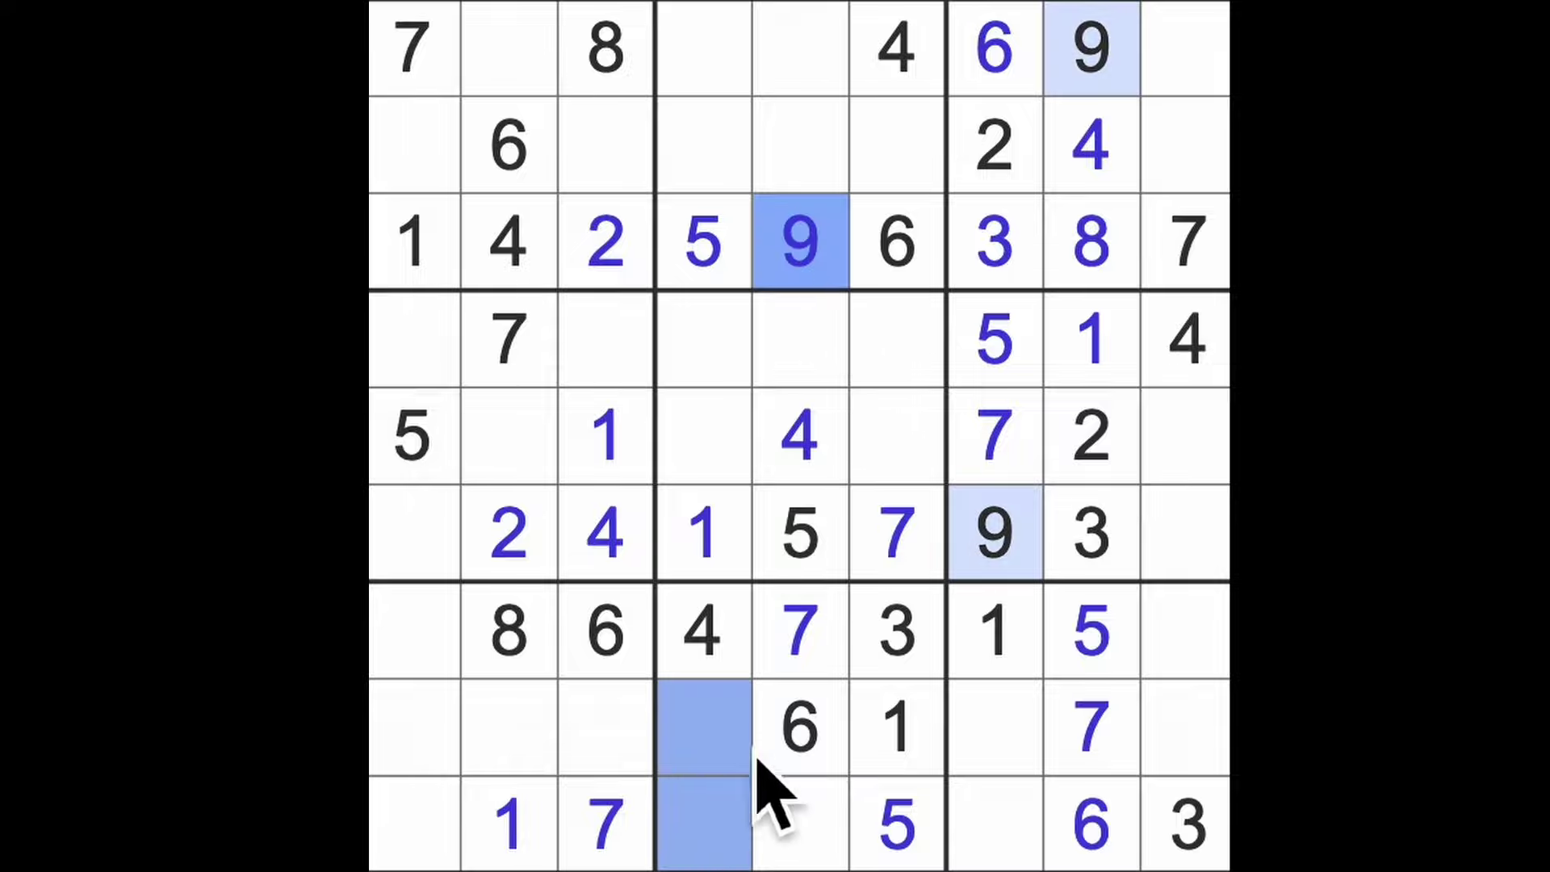
{"action": "left_click_drag", "start_coordinate": [897, 346], "coordinate": [914, 448]}
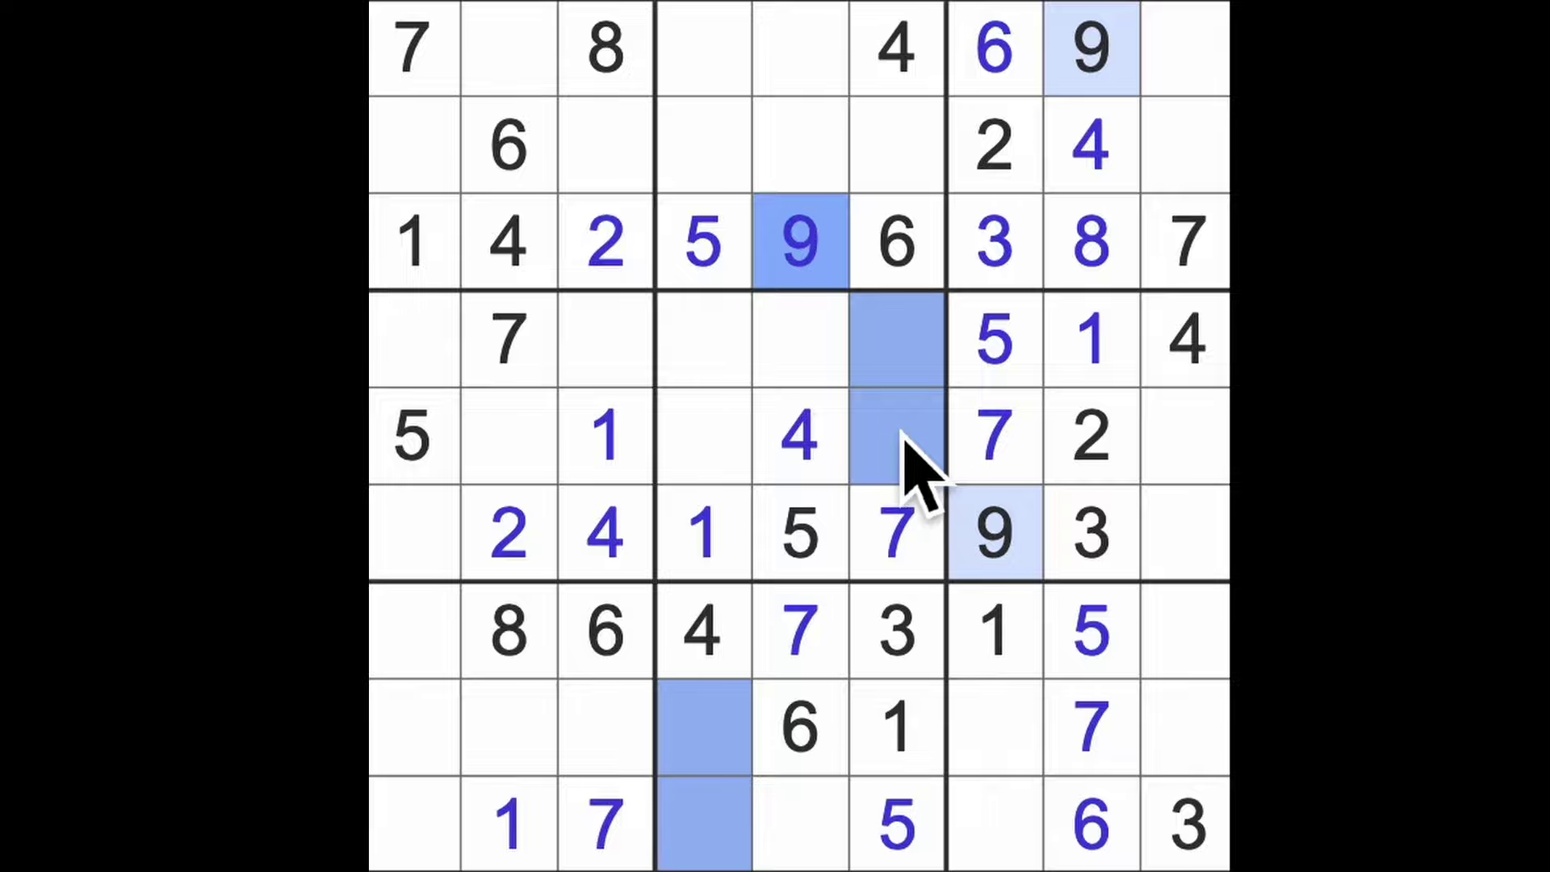
{"action": "left_click", "coordinate": [509, 436], "text": "ctrl"}
{"action": "left_click", "coordinate": [605, 345], "text": "ctrl"}
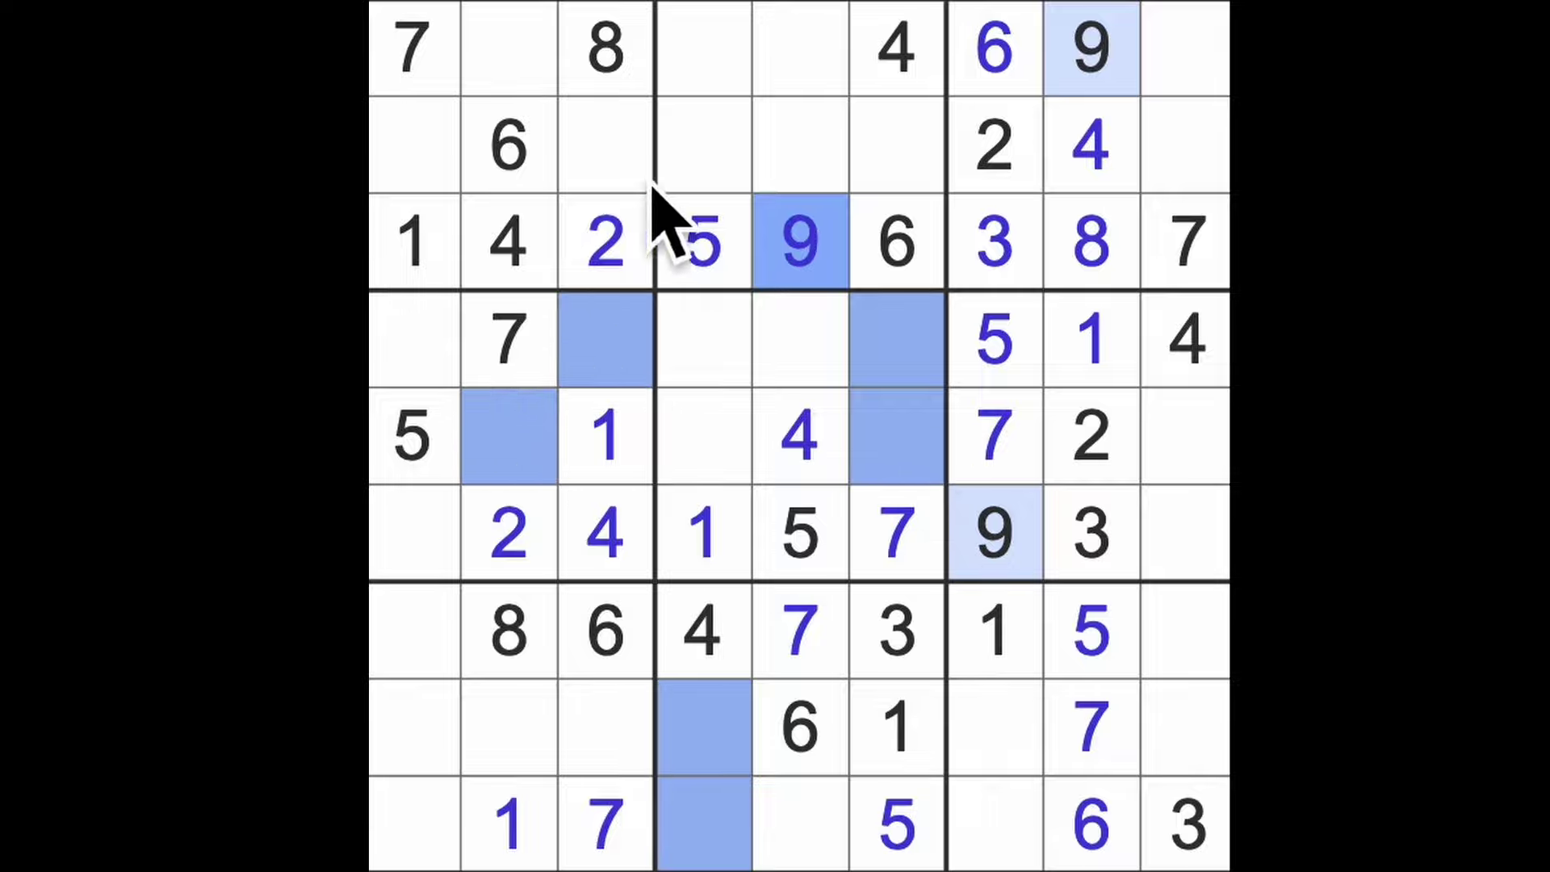
{"action": "left_click", "coordinate": [605, 146], "text": "ctrl"}
{"action": "left_click", "coordinate": [413, 146], "text": "ctrl"}
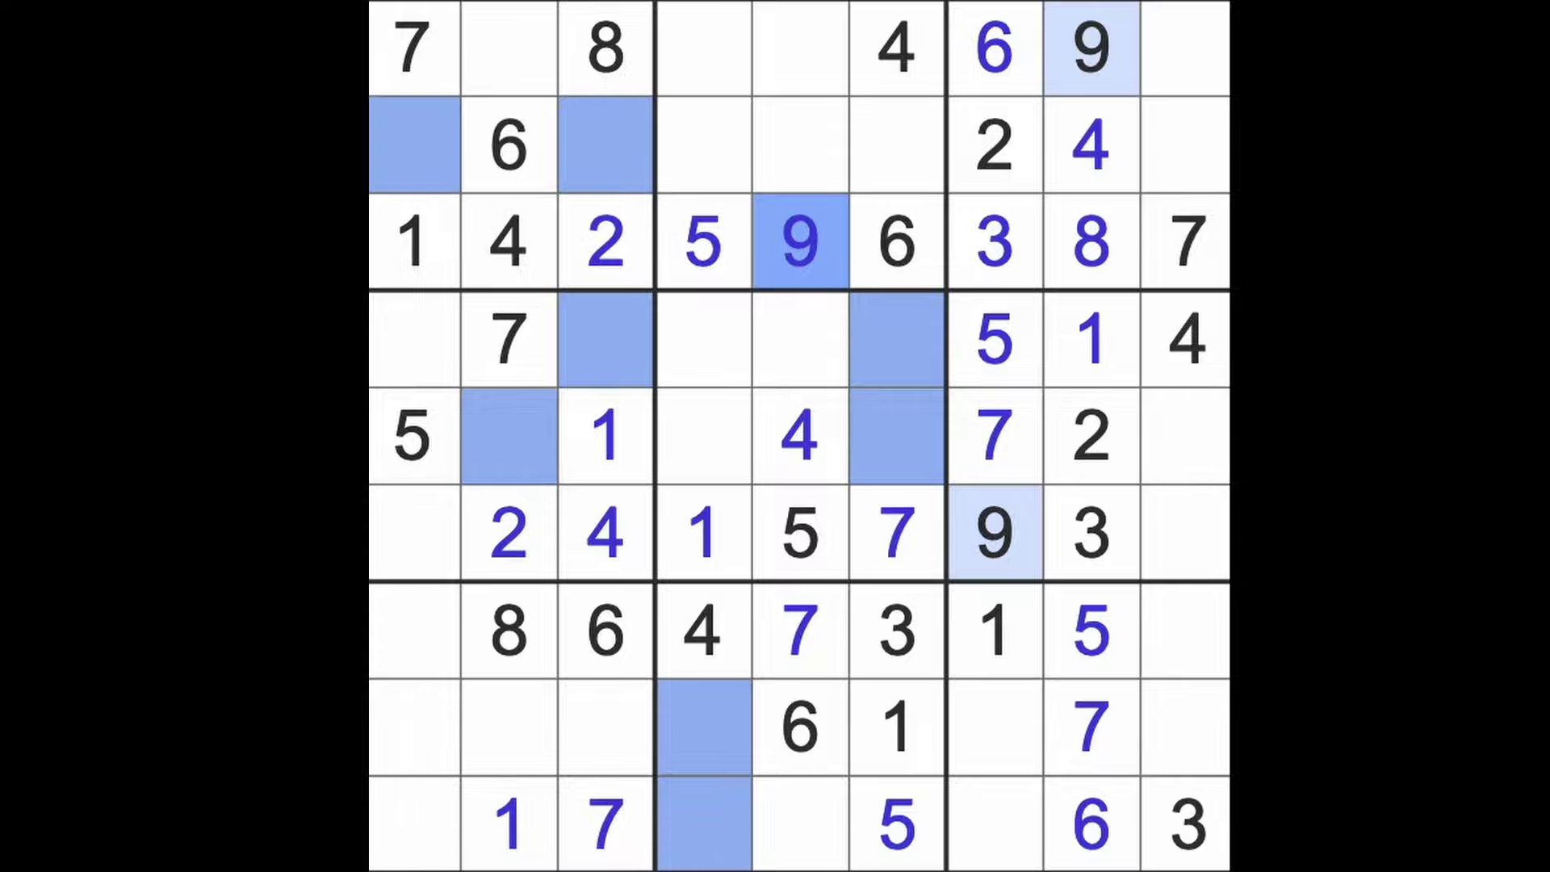
{"action": "key", "text": "Escape"}
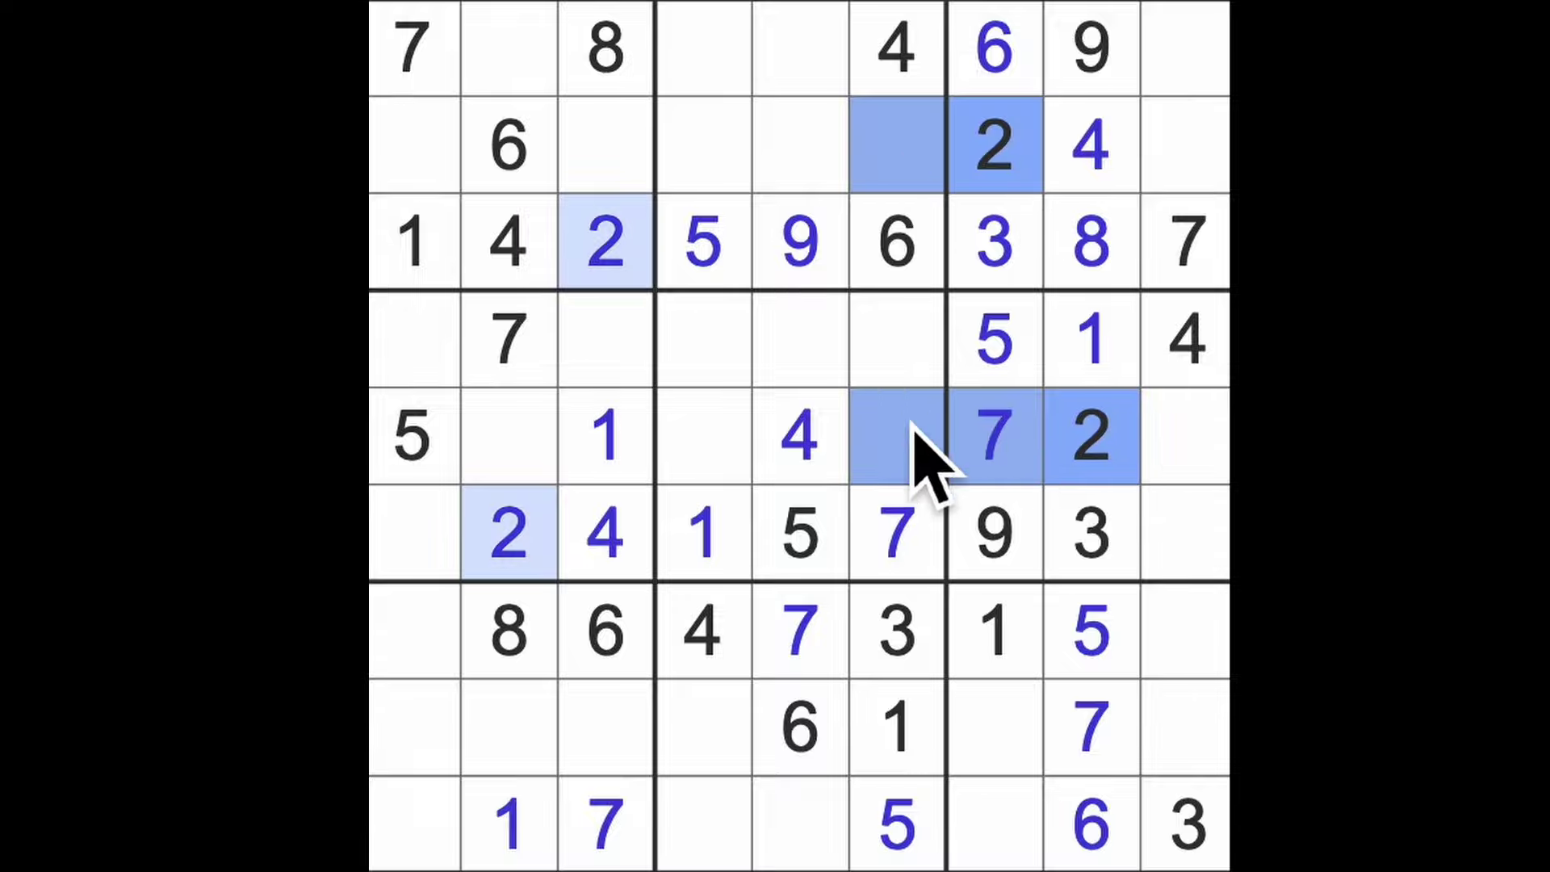
Fill column 6's empty cells in rows 4, 5 and 2 with 2, 9 and 8.
{"action": "left_click", "coordinate": [913, 364]}
{"action": "type", "text": "2"}
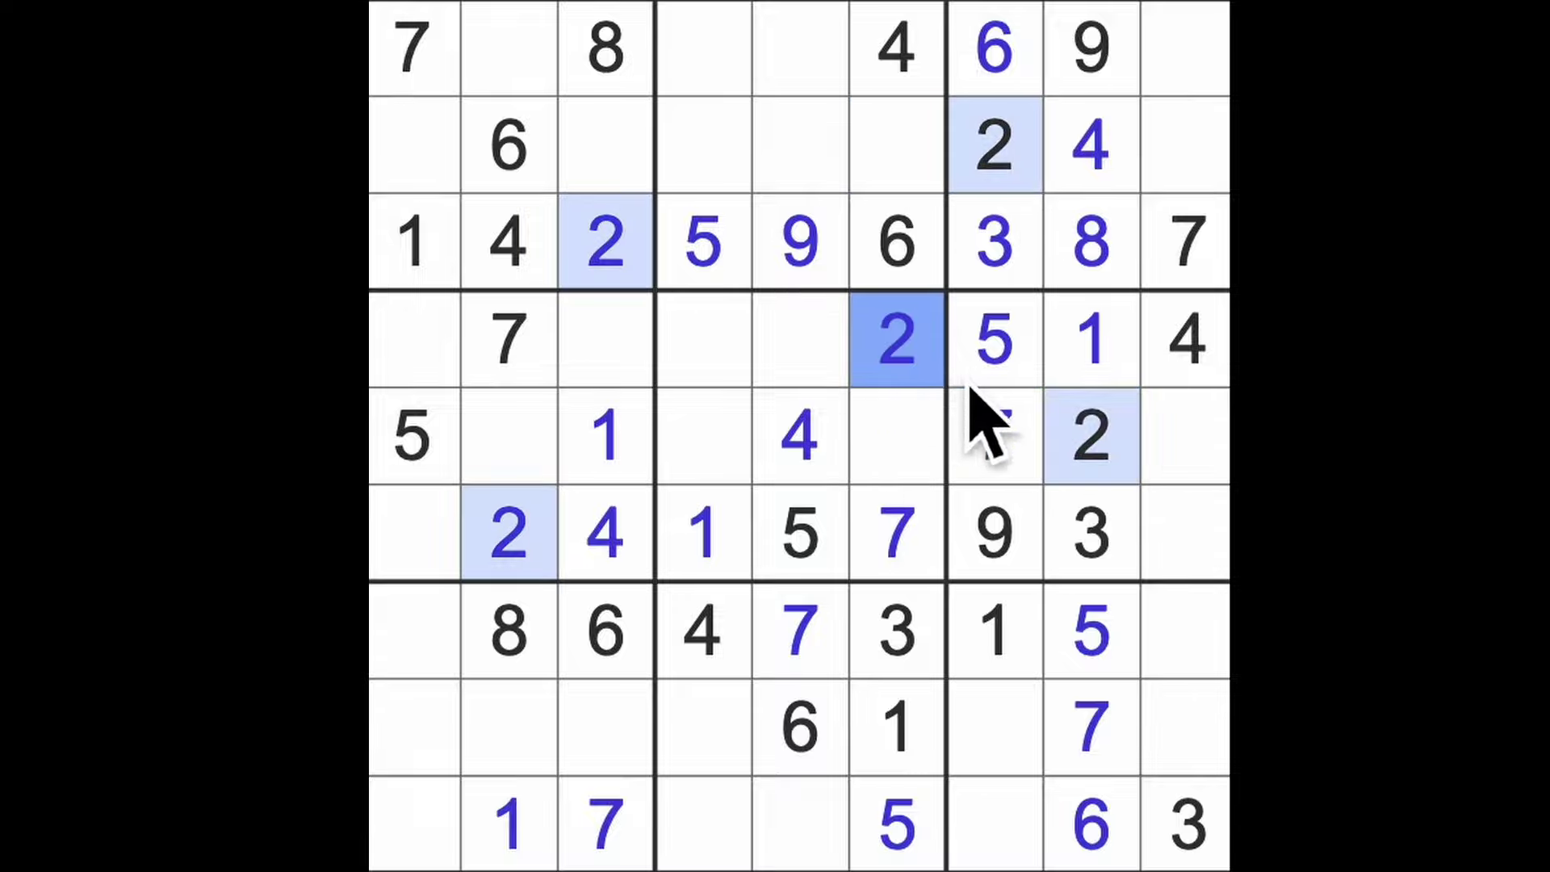
{"action": "left_click", "coordinate": [800, 242]}
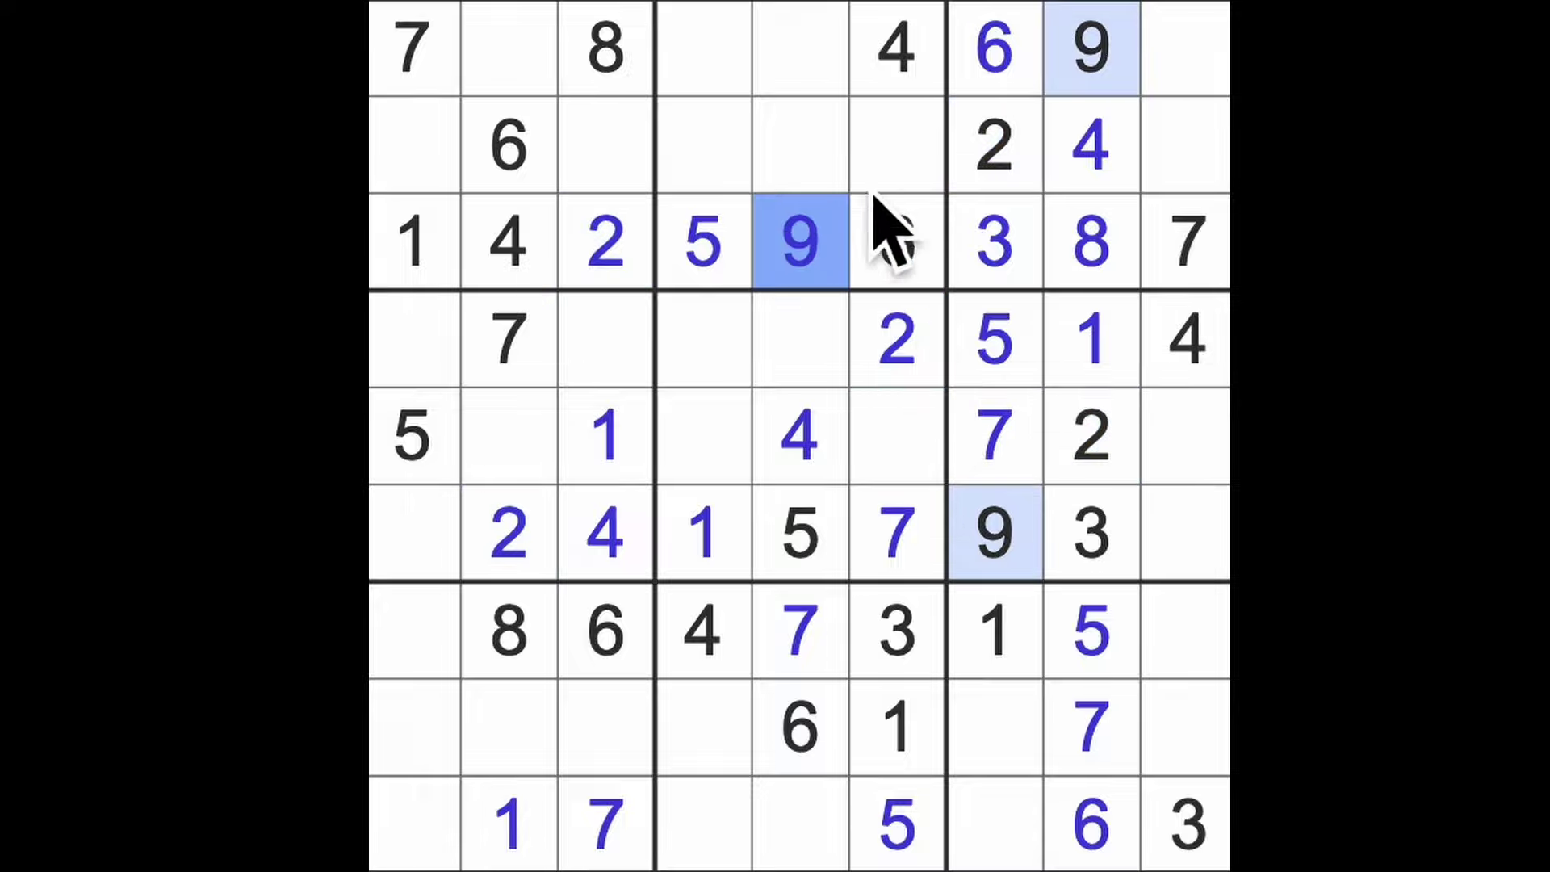
{"action": "left_click", "coordinate": [896, 145]}
{"action": "left_click", "coordinate": [902, 442]}
{"action": "type", "text": "9"}
{"action": "left_click", "coordinate": [897, 146]}
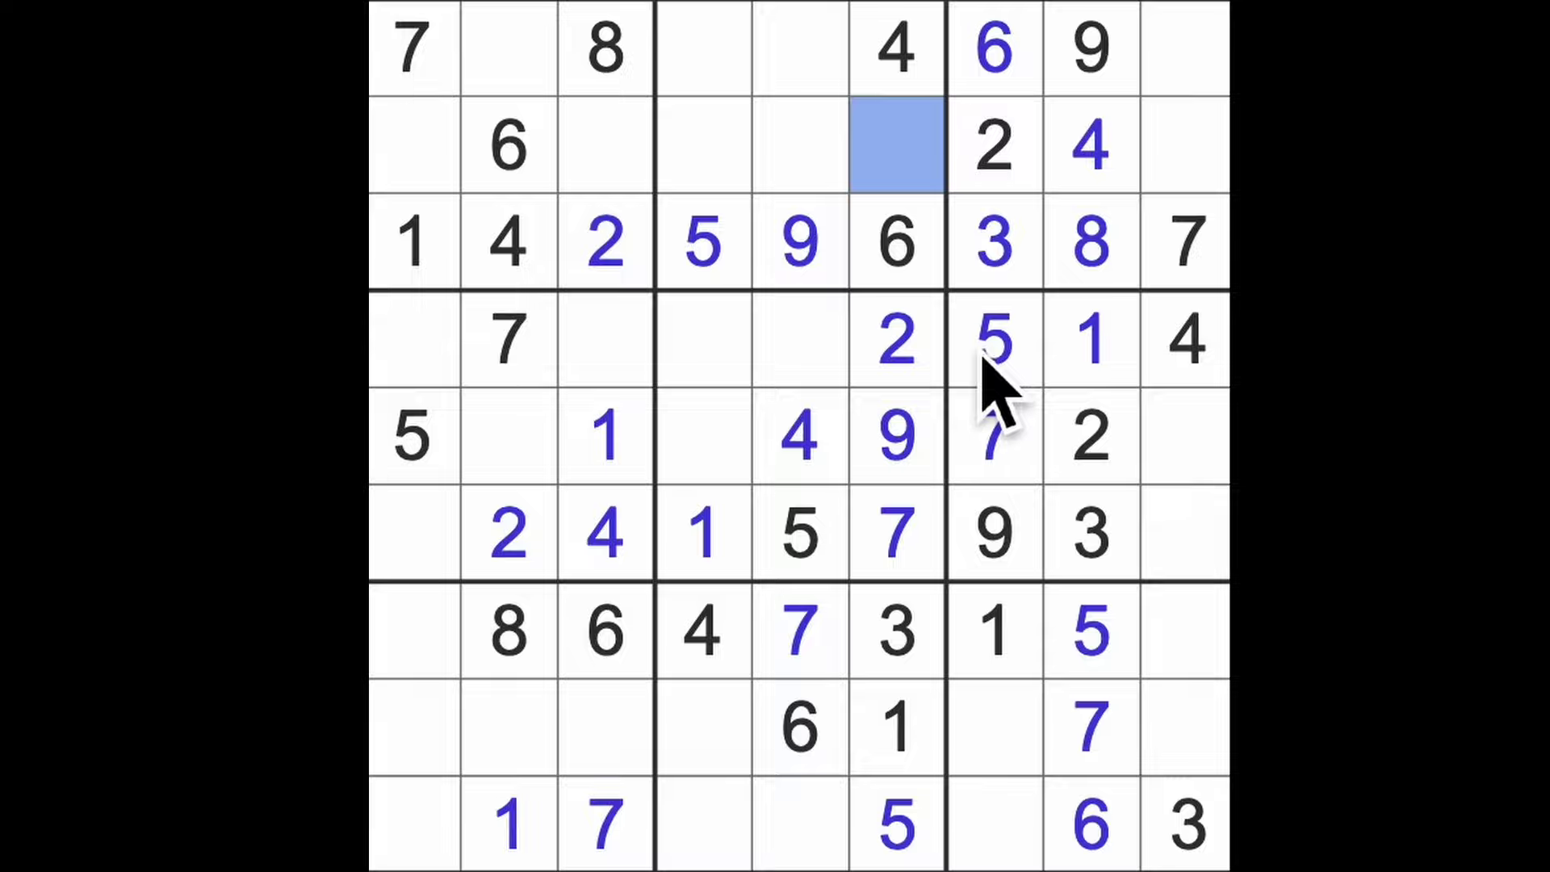
{"action": "type", "text": "8"}
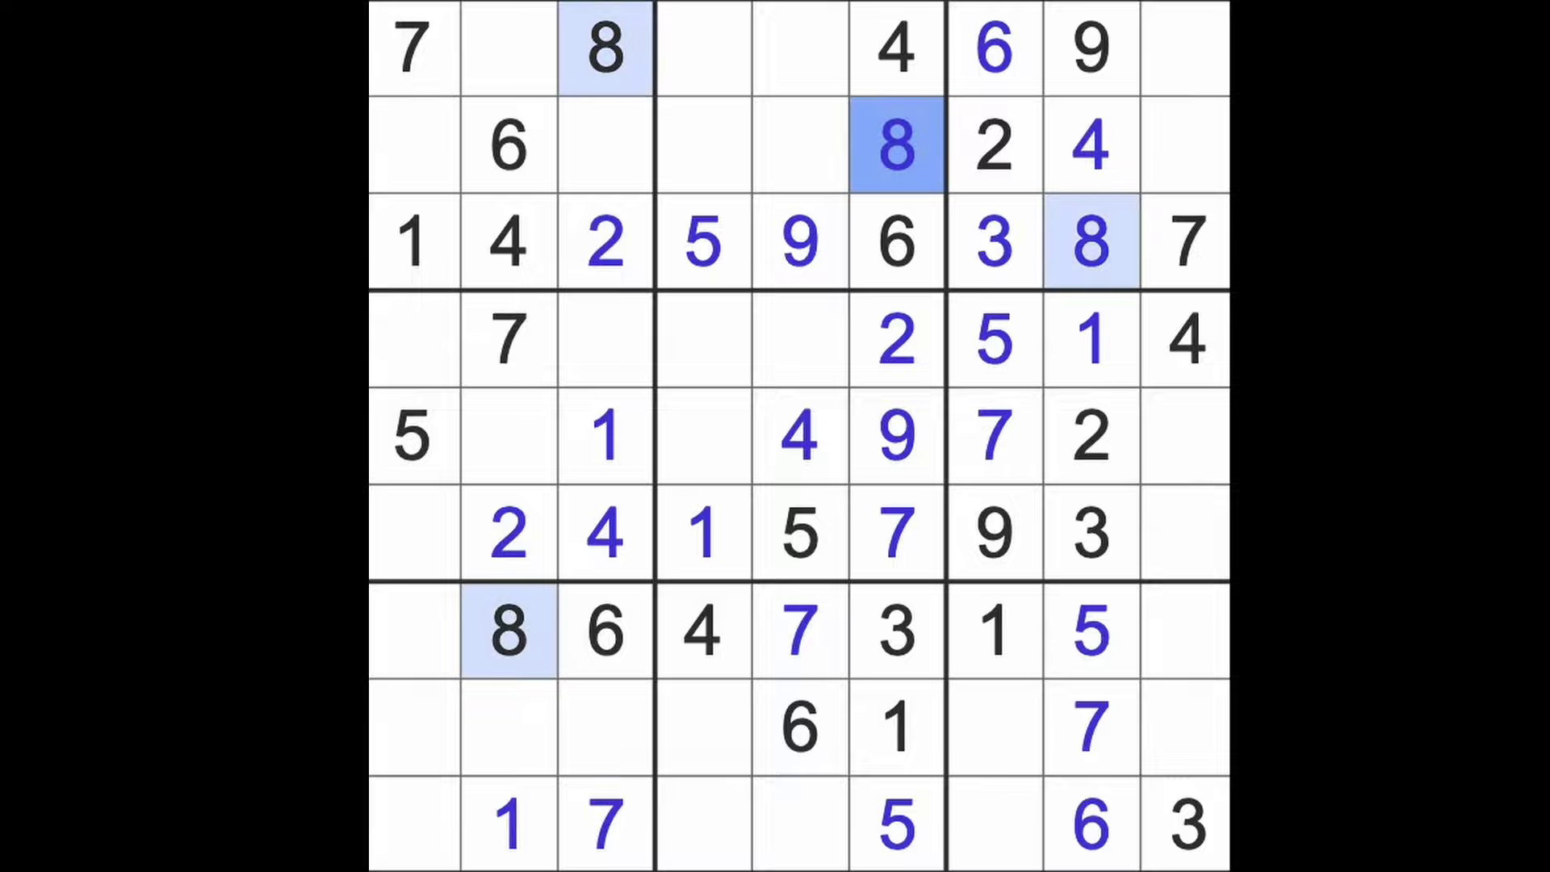
Fill column 2's empty cells in rows 8, 1 and 5 with 9, 5 and 3.
{"action": "left_click_drag", "start_coordinate": [902, 436], "coordinate": [508, 436]}
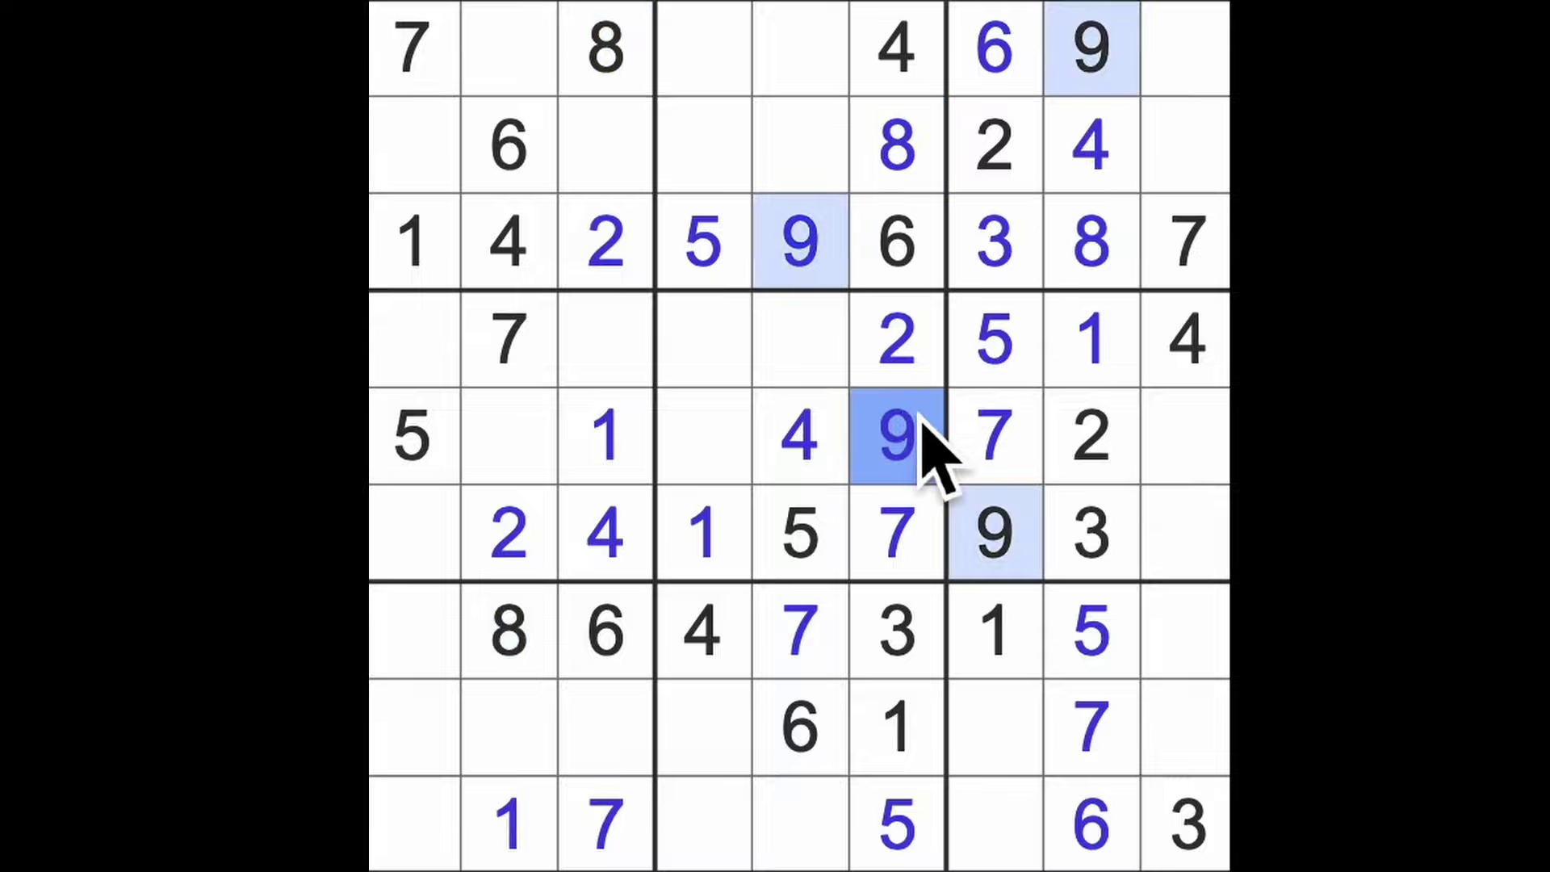
{"action": "left_click_drag", "start_coordinate": [1090, 55], "coordinate": [509, 55]}
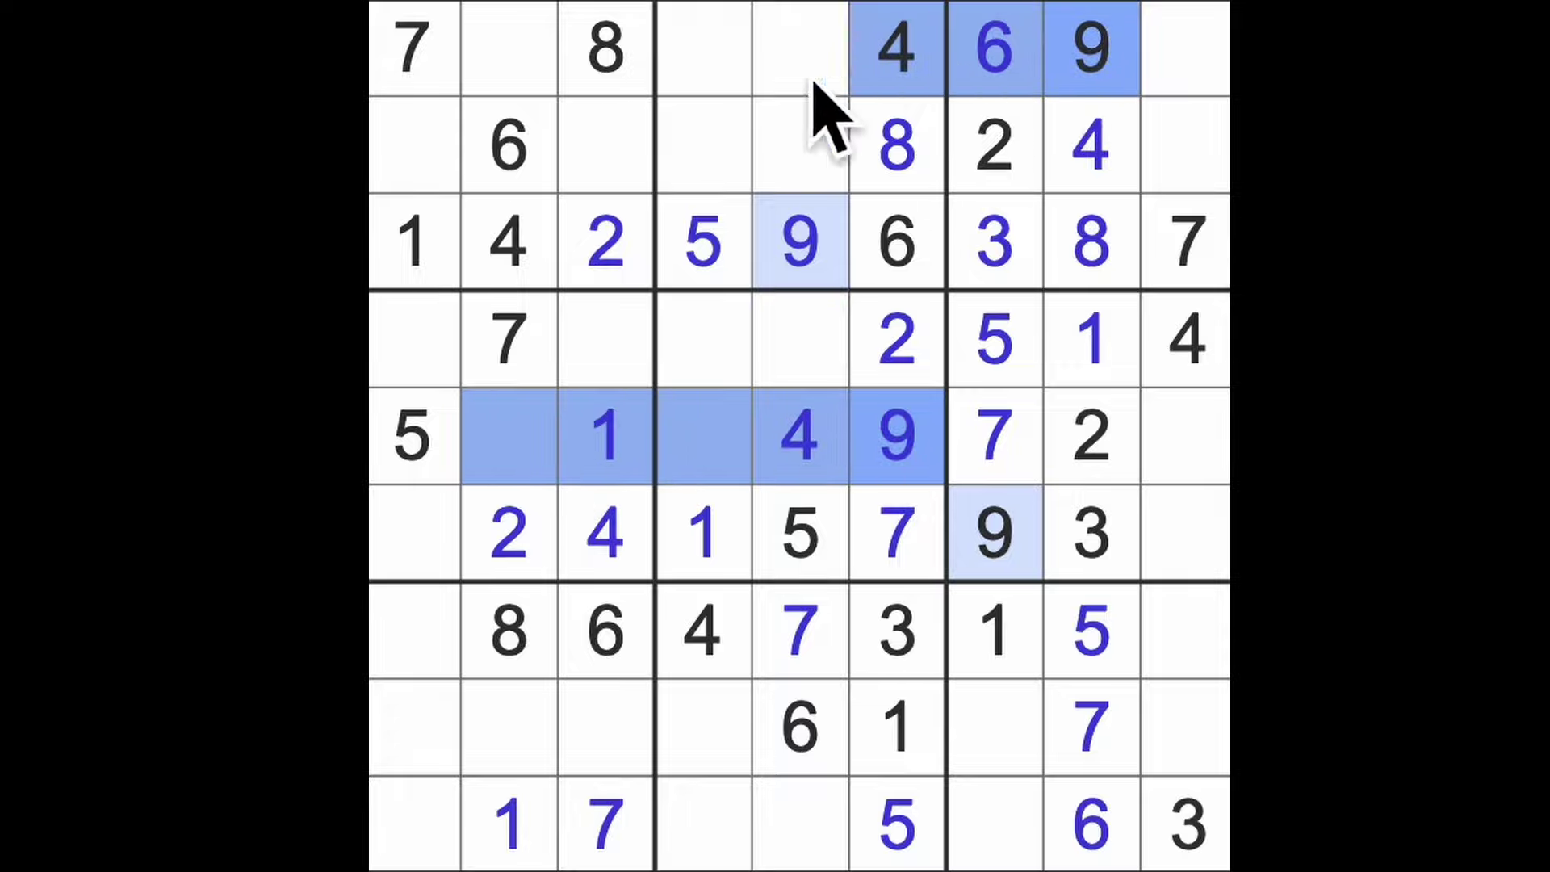
{"action": "left_click", "coordinate": [509, 727]}
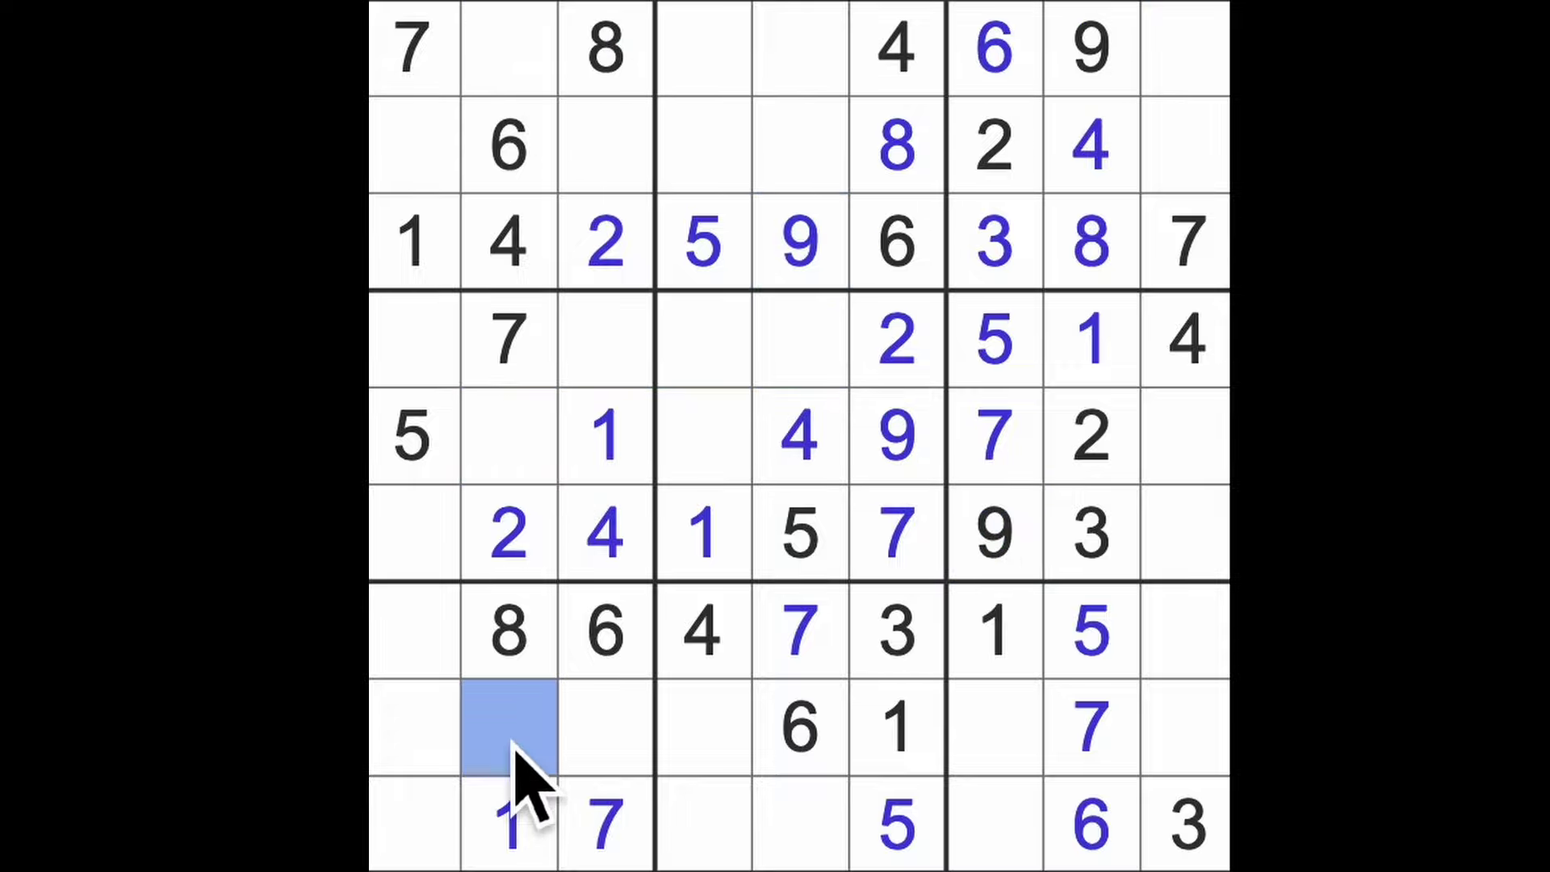
{"action": "type", "text": "9"}
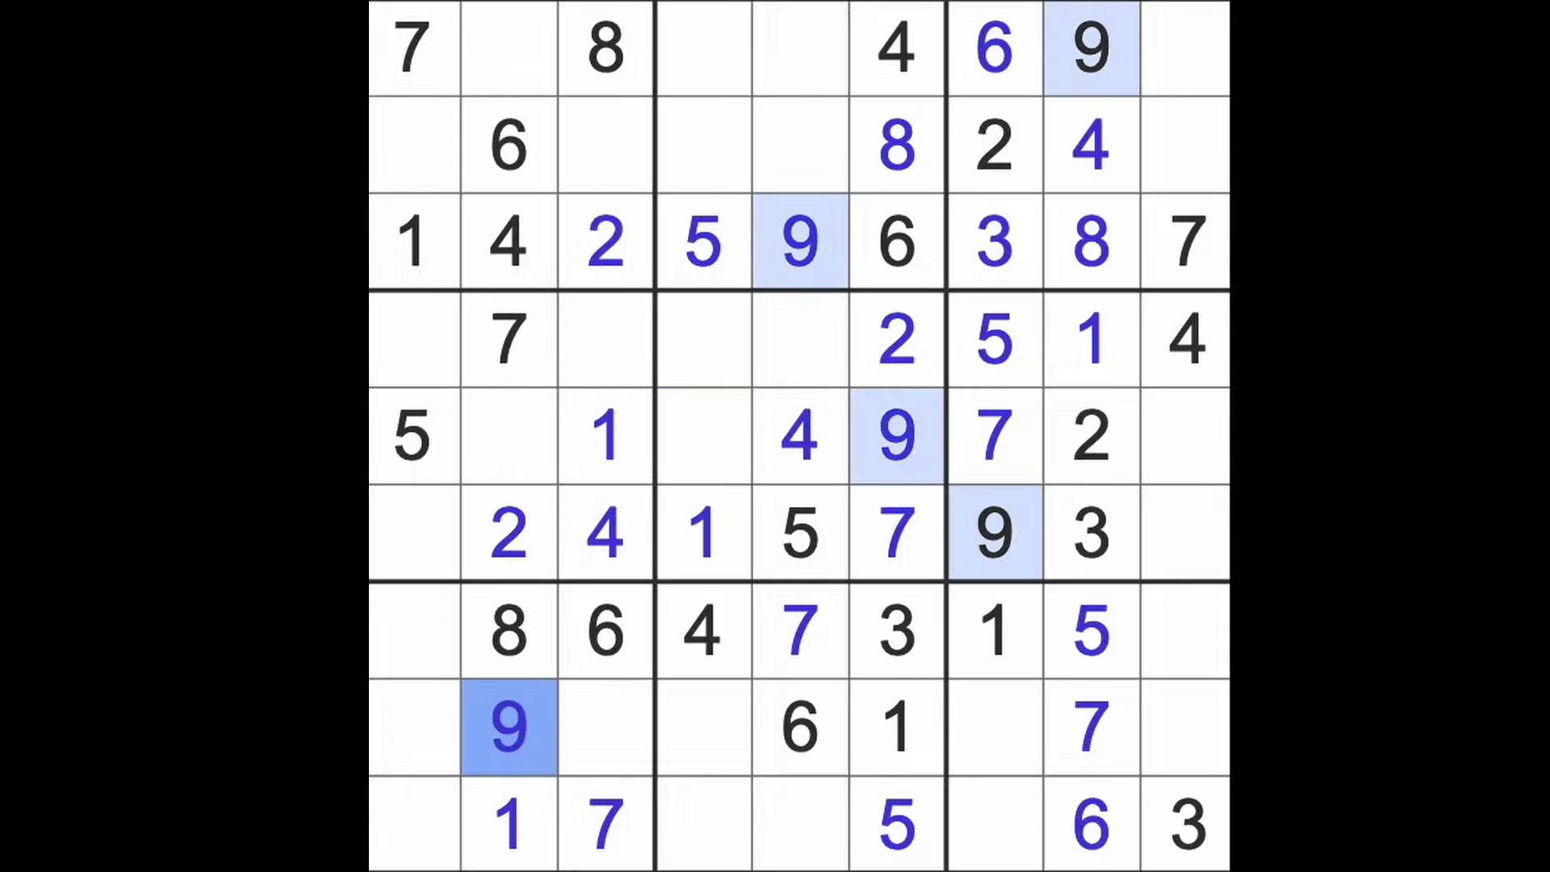
{"action": "left_click_drag", "start_coordinate": [413, 435], "coordinate": [509, 460]}
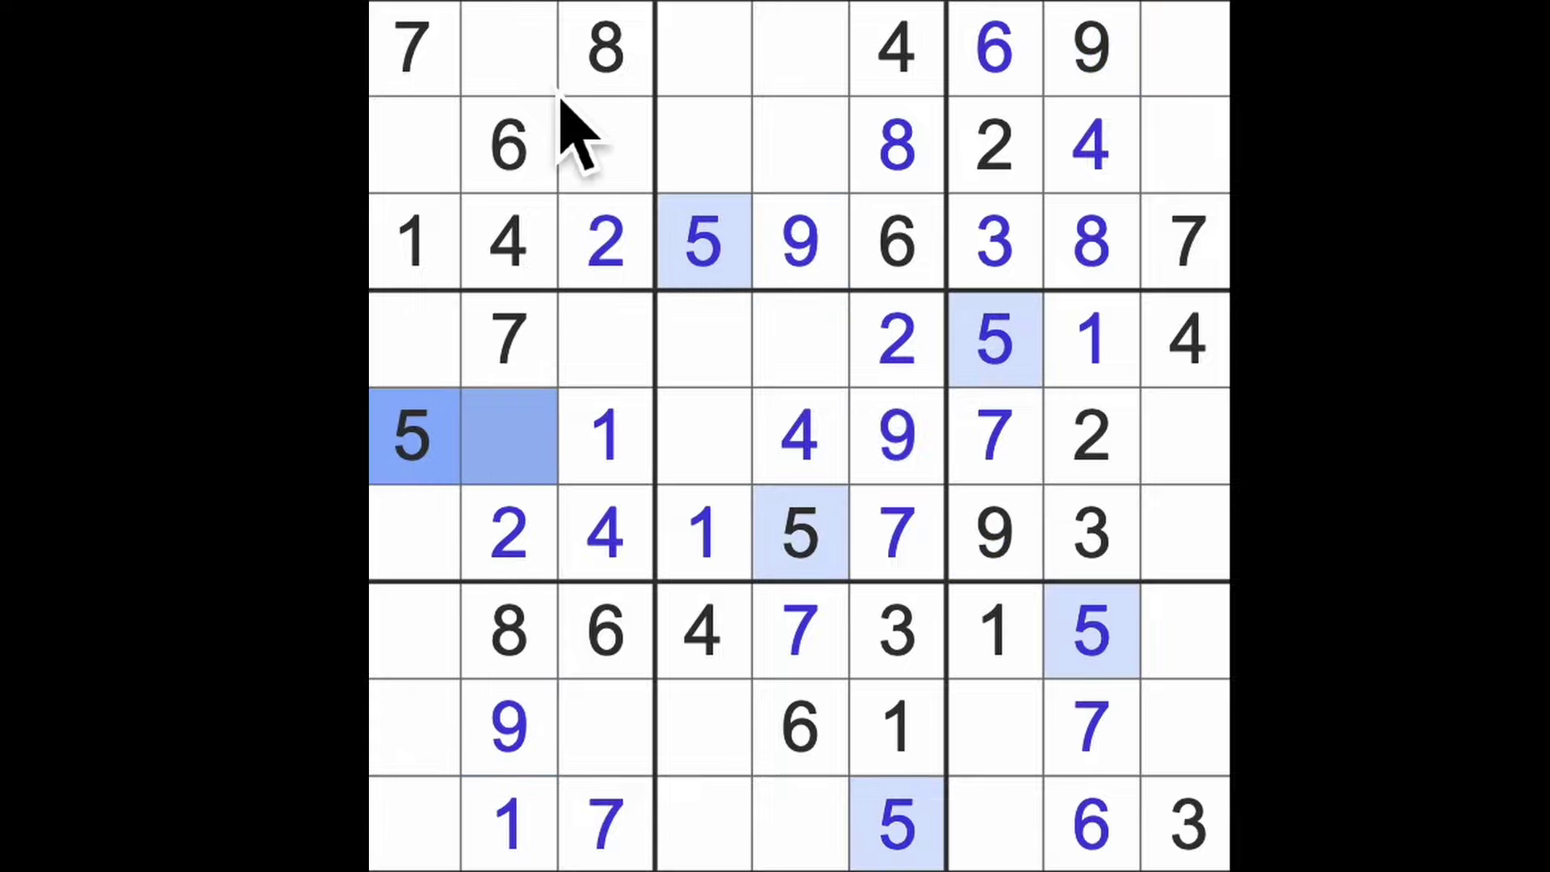
{"action": "left_click", "coordinate": [509, 49]}
{"action": "type", "text": "5"}
{"action": "left_click", "coordinate": [509, 449]}
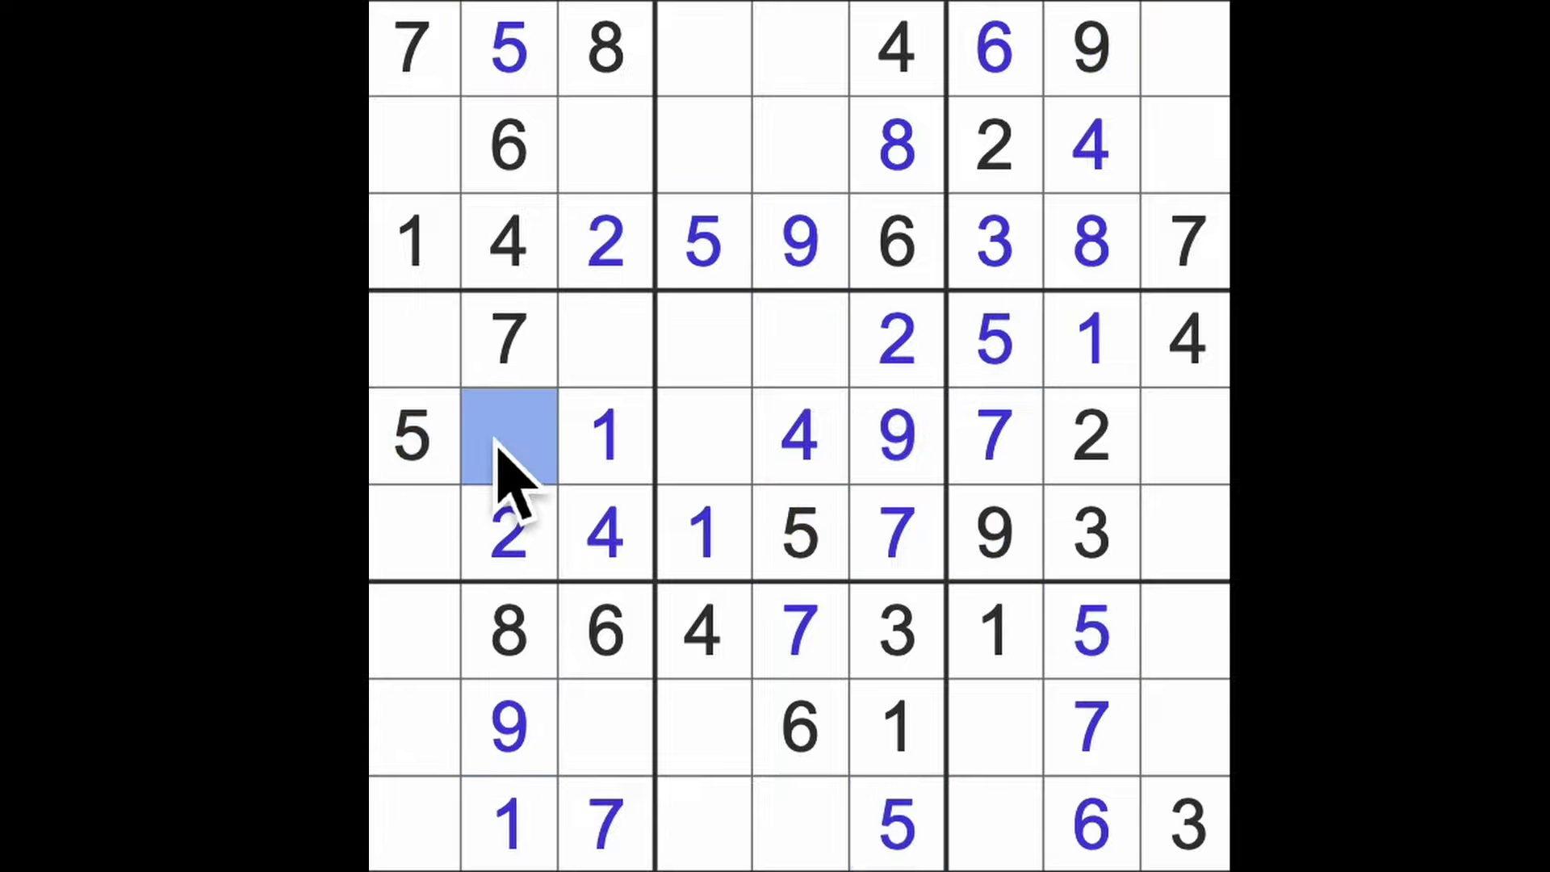
{"action": "type", "text": "3"}
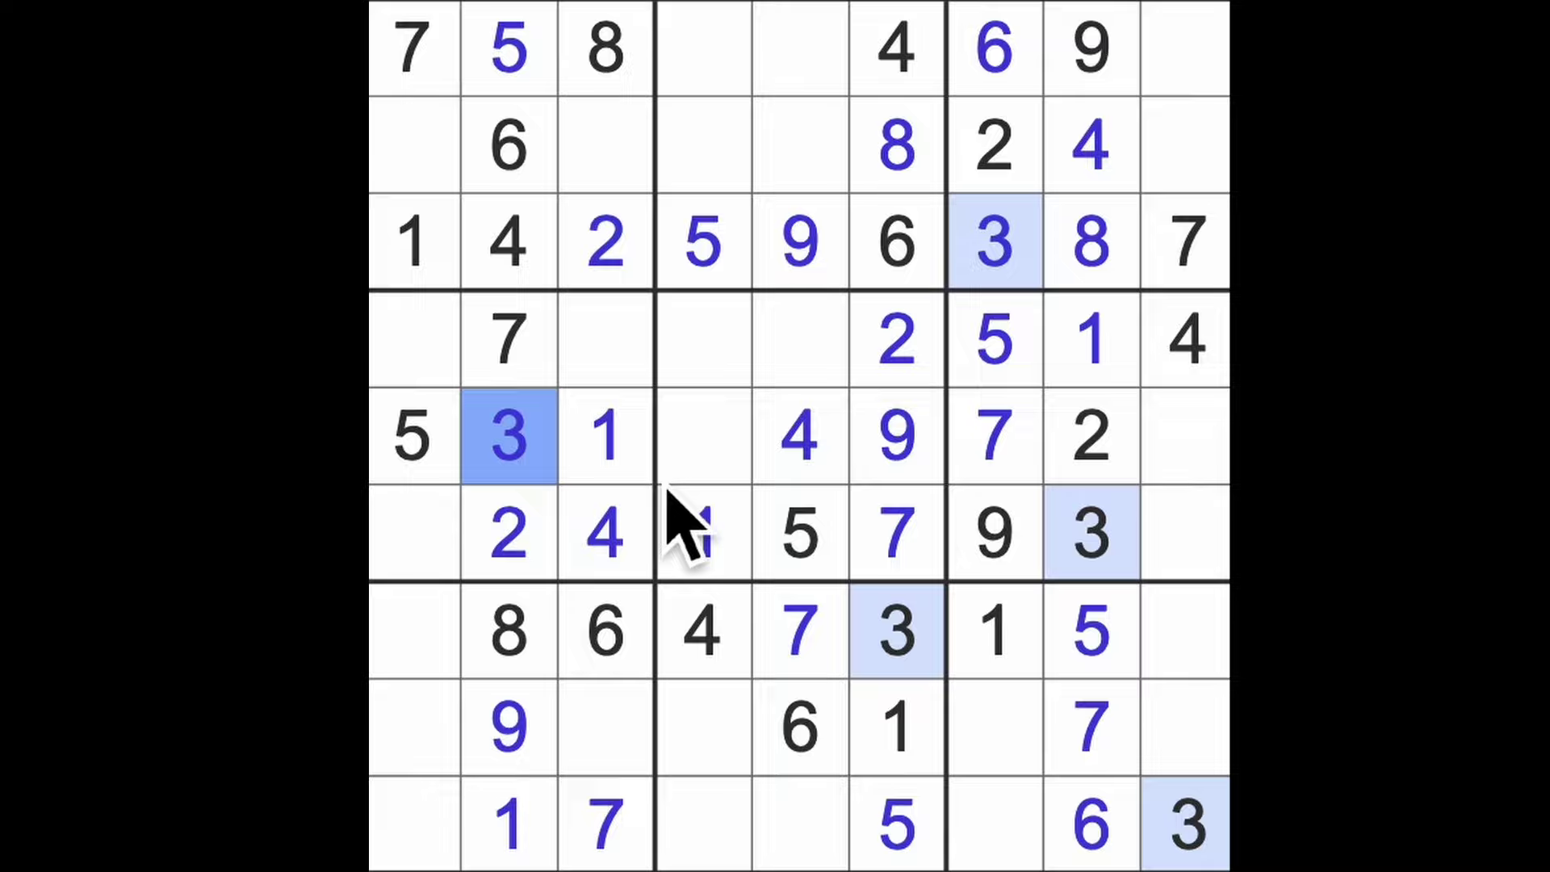
Check where the 7s are and place a 7 in row 2, column 4.
{"action": "left_click", "coordinate": [800, 630]}
{"action": "left_click", "coordinate": [715, 158]}
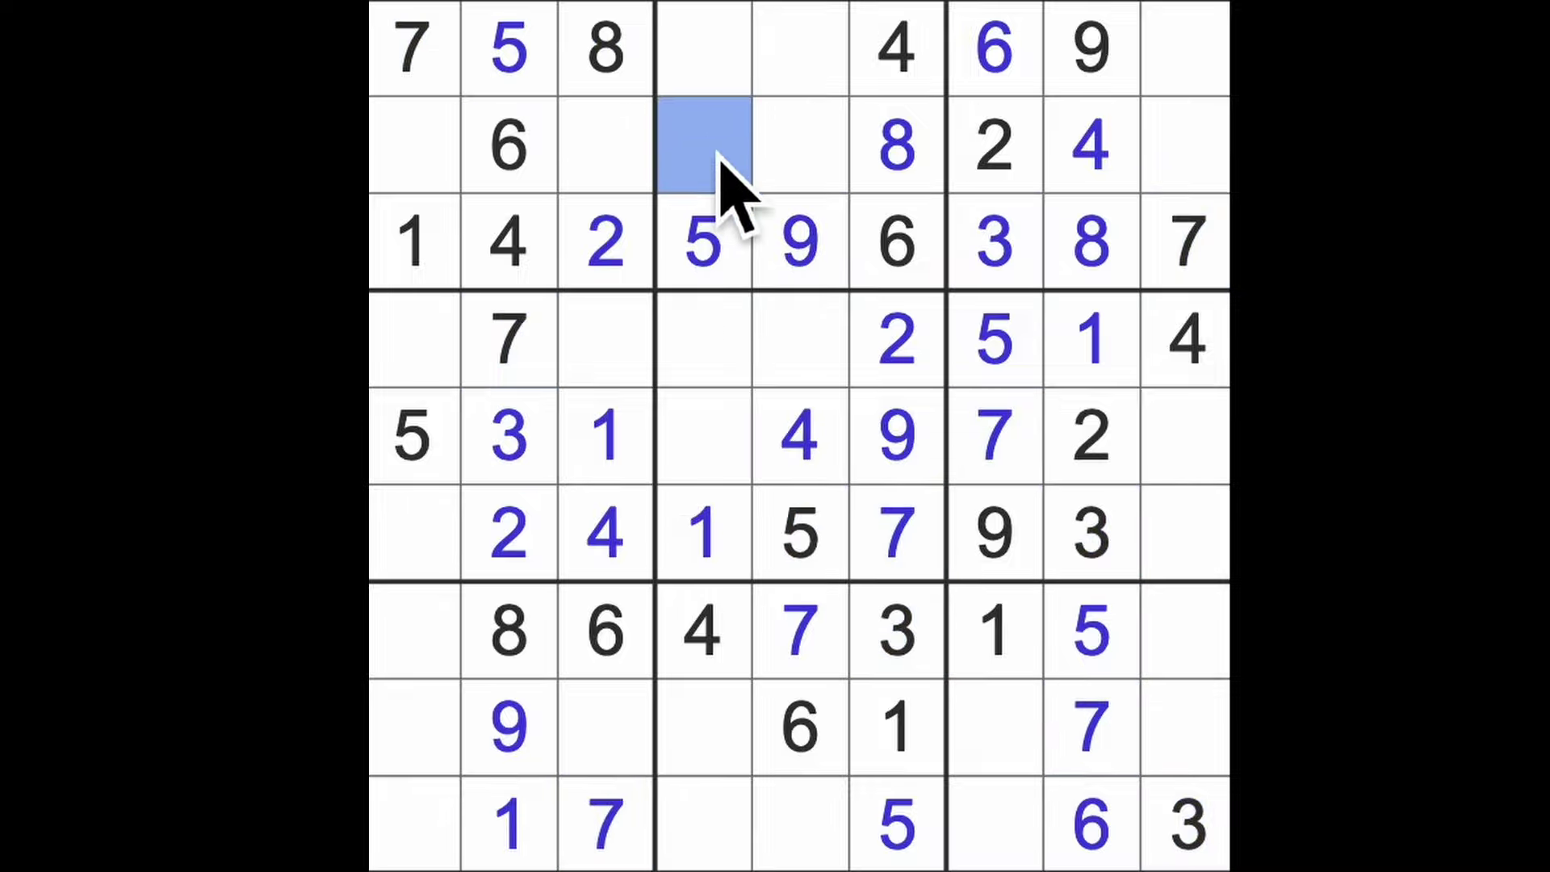
{"action": "key", "text": "7"}
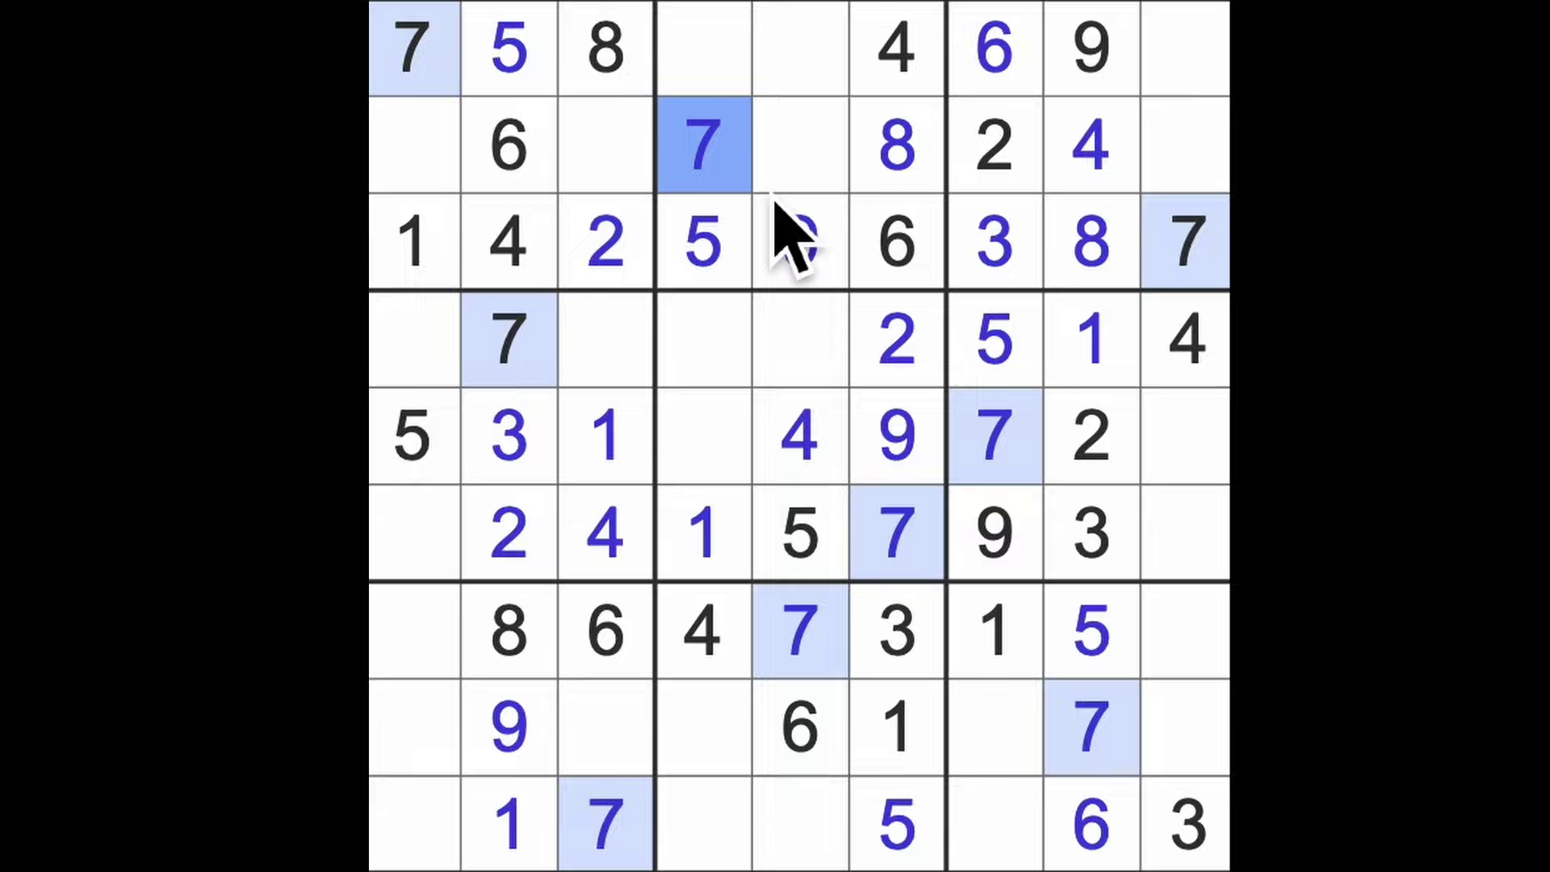
Check column 1's empty cells and place a 9 in row 4, column 3.
{"action": "left_click", "coordinate": [417, 544]}
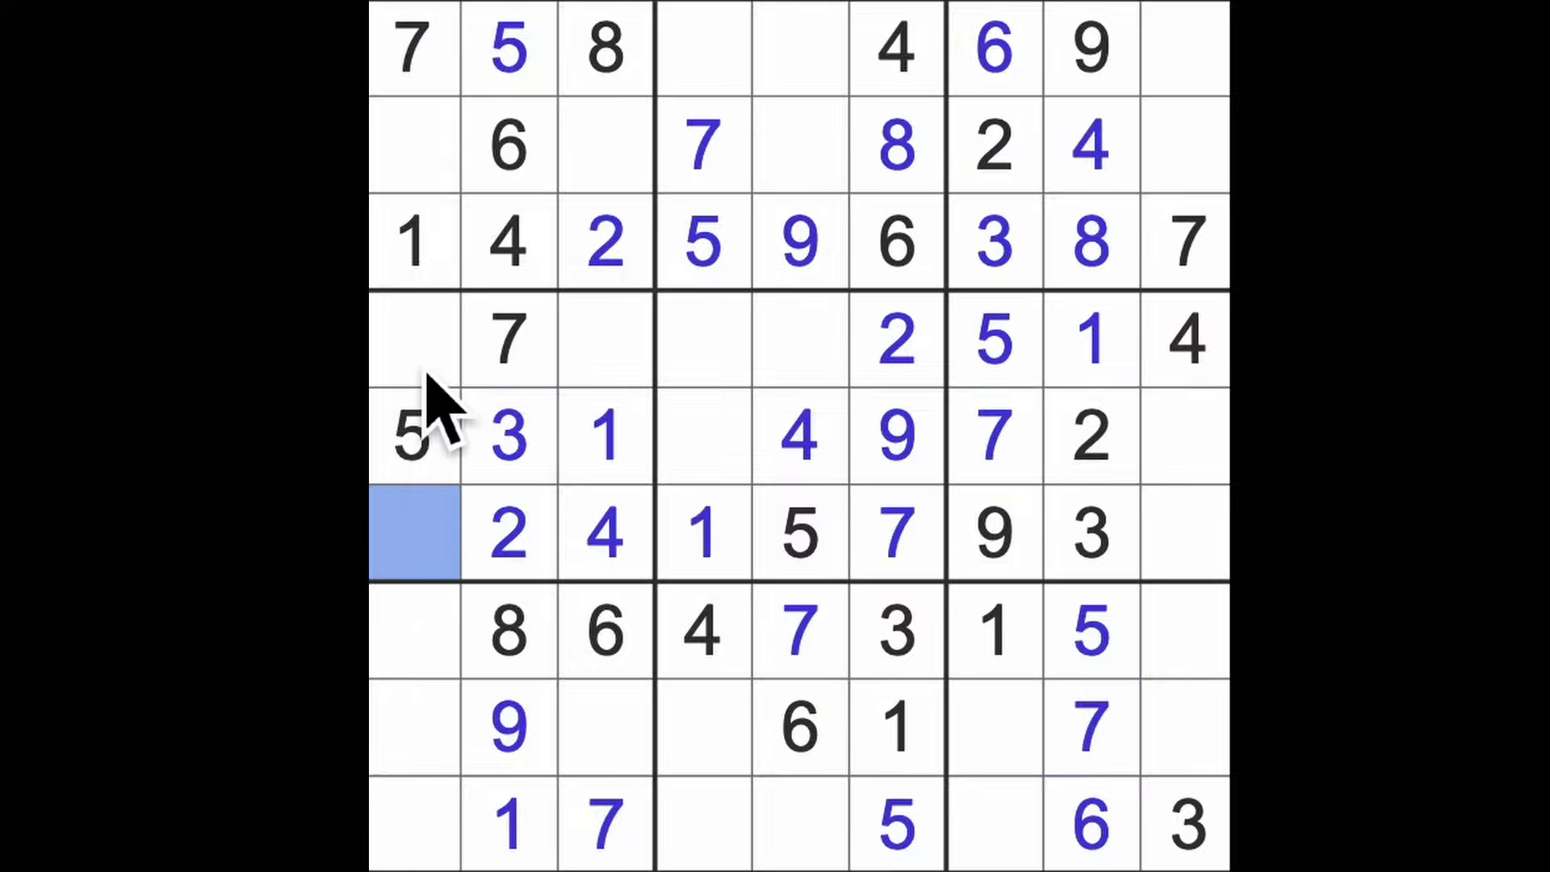
{"action": "left_click", "coordinate": [417, 340], "text": "ctrl"}
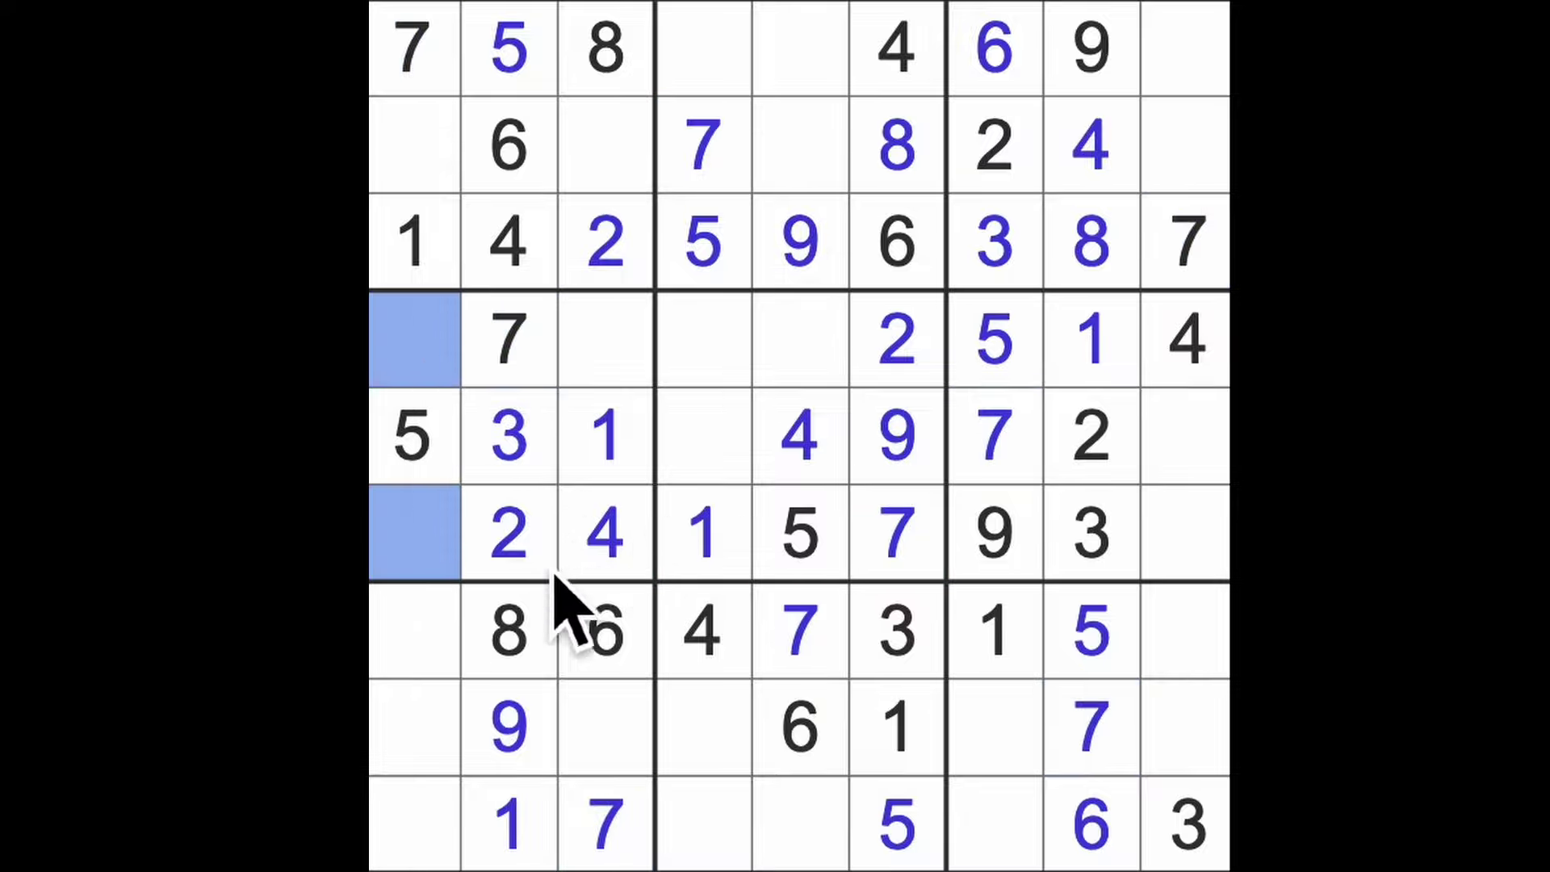
{"action": "left_click", "coordinate": [615, 364]}
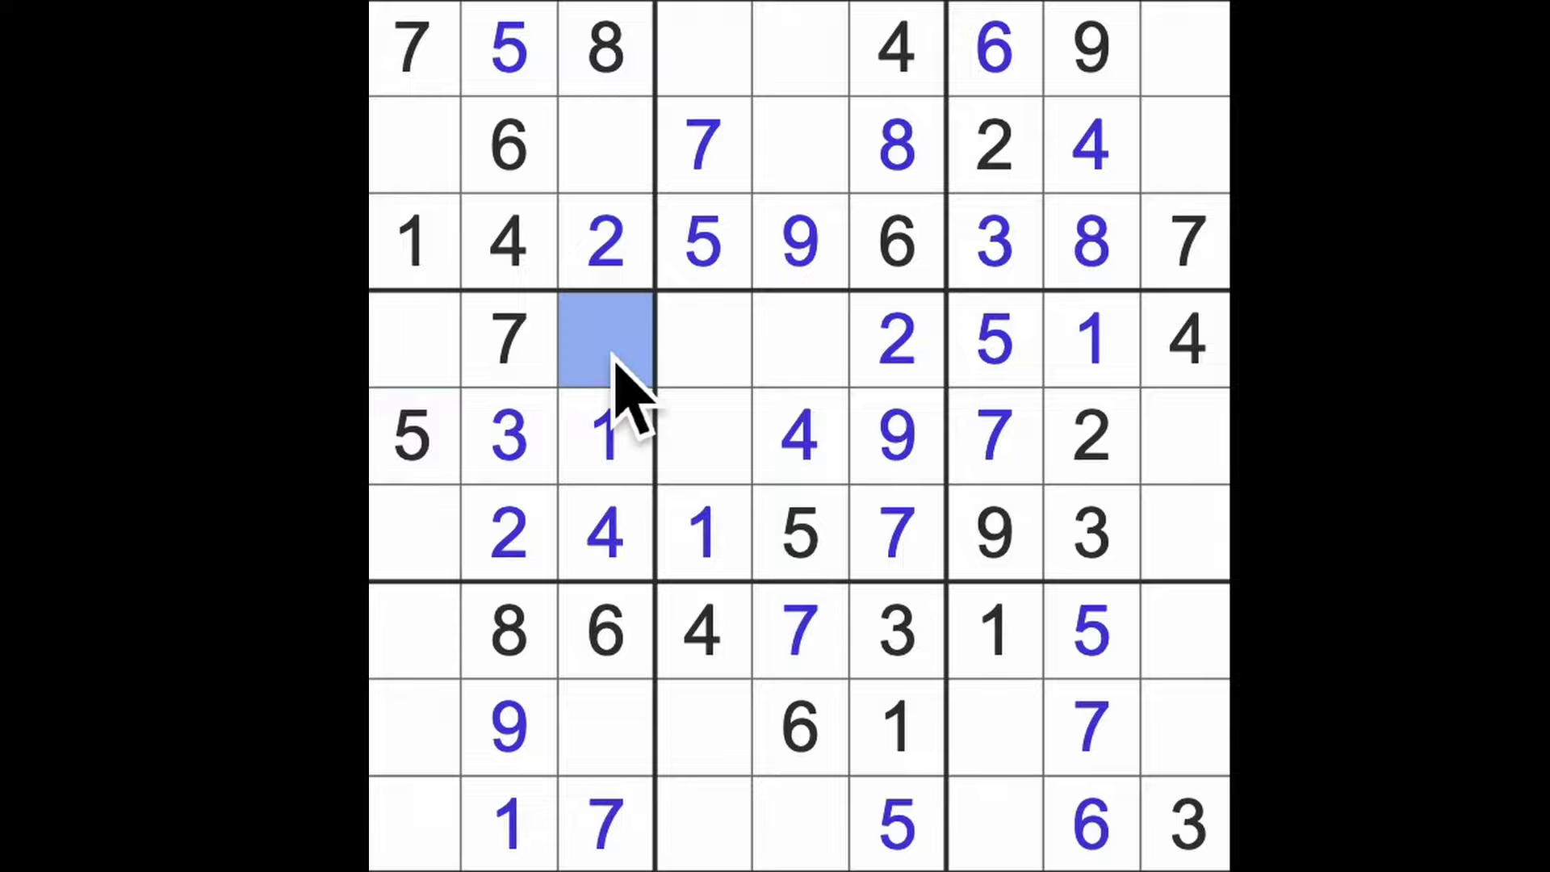
{"action": "key", "text": "9"}
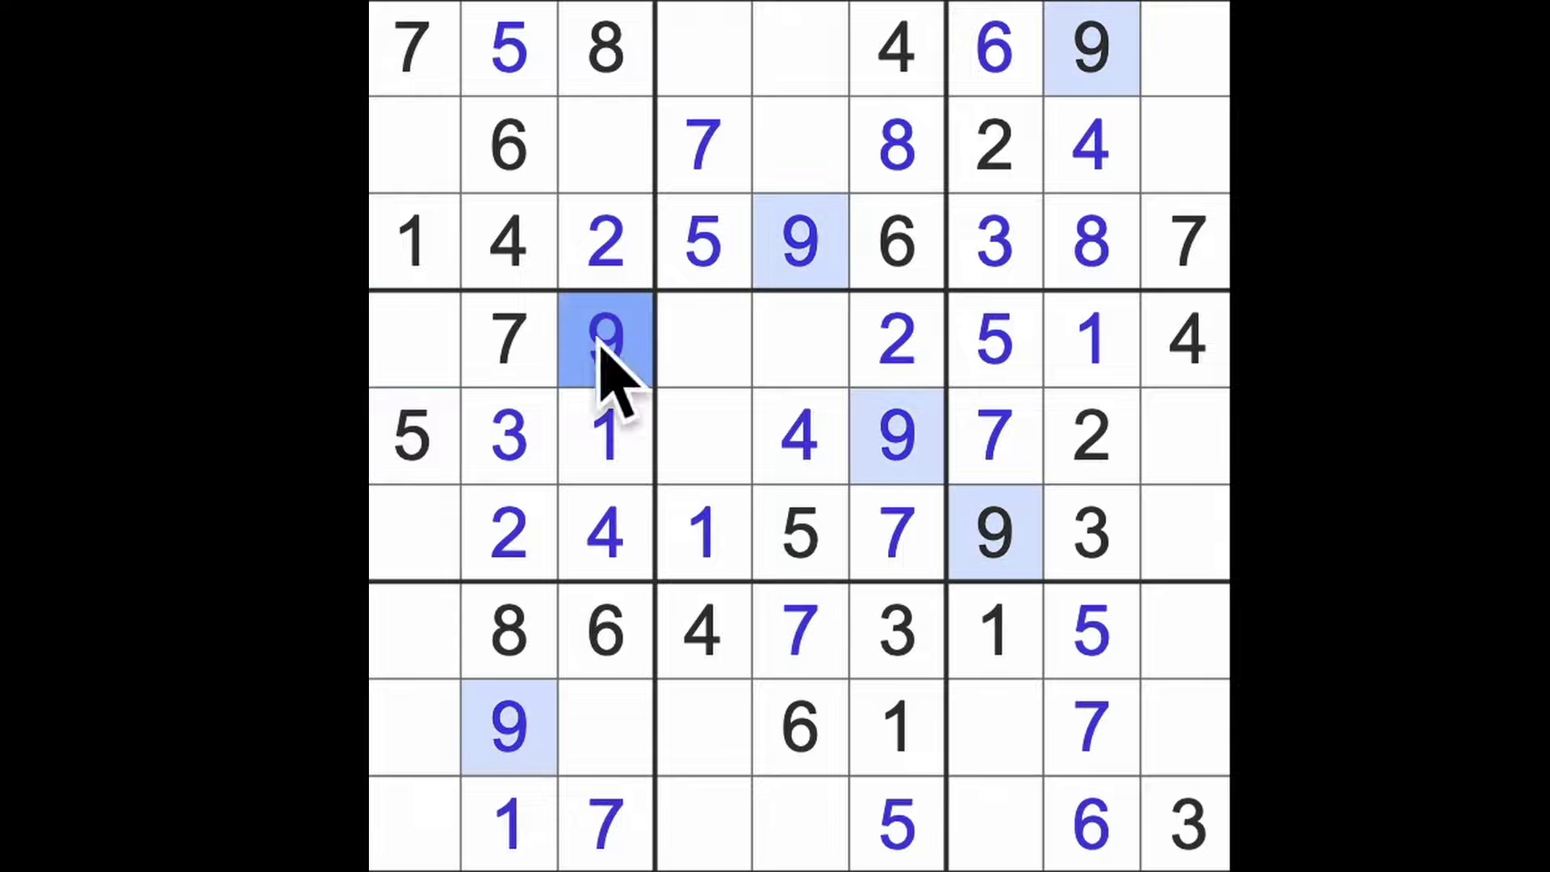
Place a 9 in row 2, column 1 and a 3 in row 2, column 3.
{"action": "left_click_drag", "start_coordinate": [605, 340], "coordinate": [599, 170]}
{"action": "left_click", "coordinate": [418, 158]}
{"action": "key", "text": "9"}
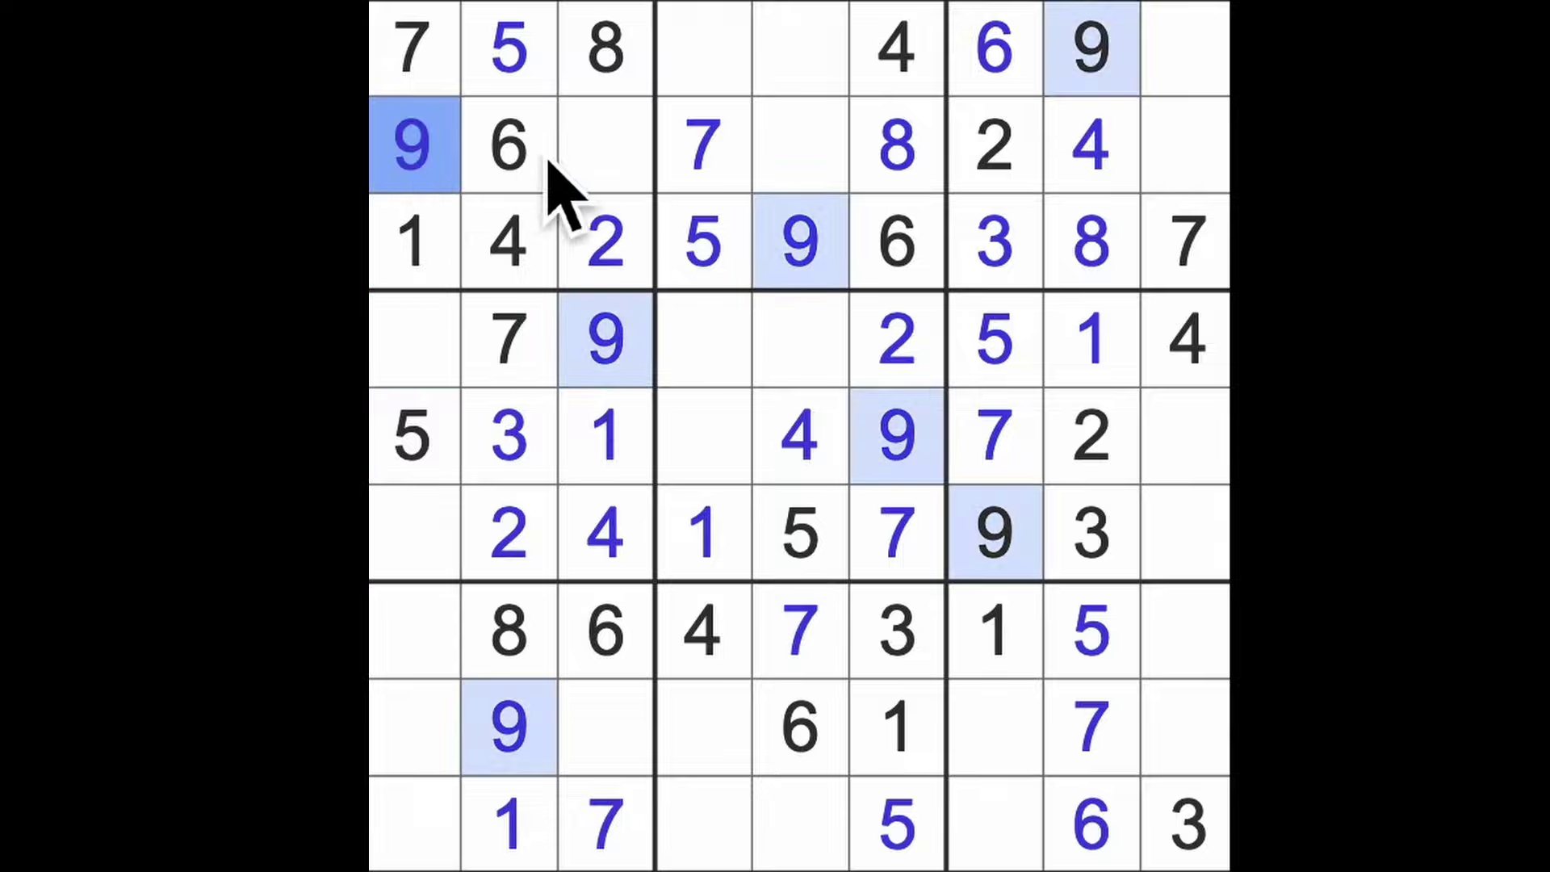
{"action": "left_click", "coordinate": [606, 145]}
{"action": "key", "text": "3"}
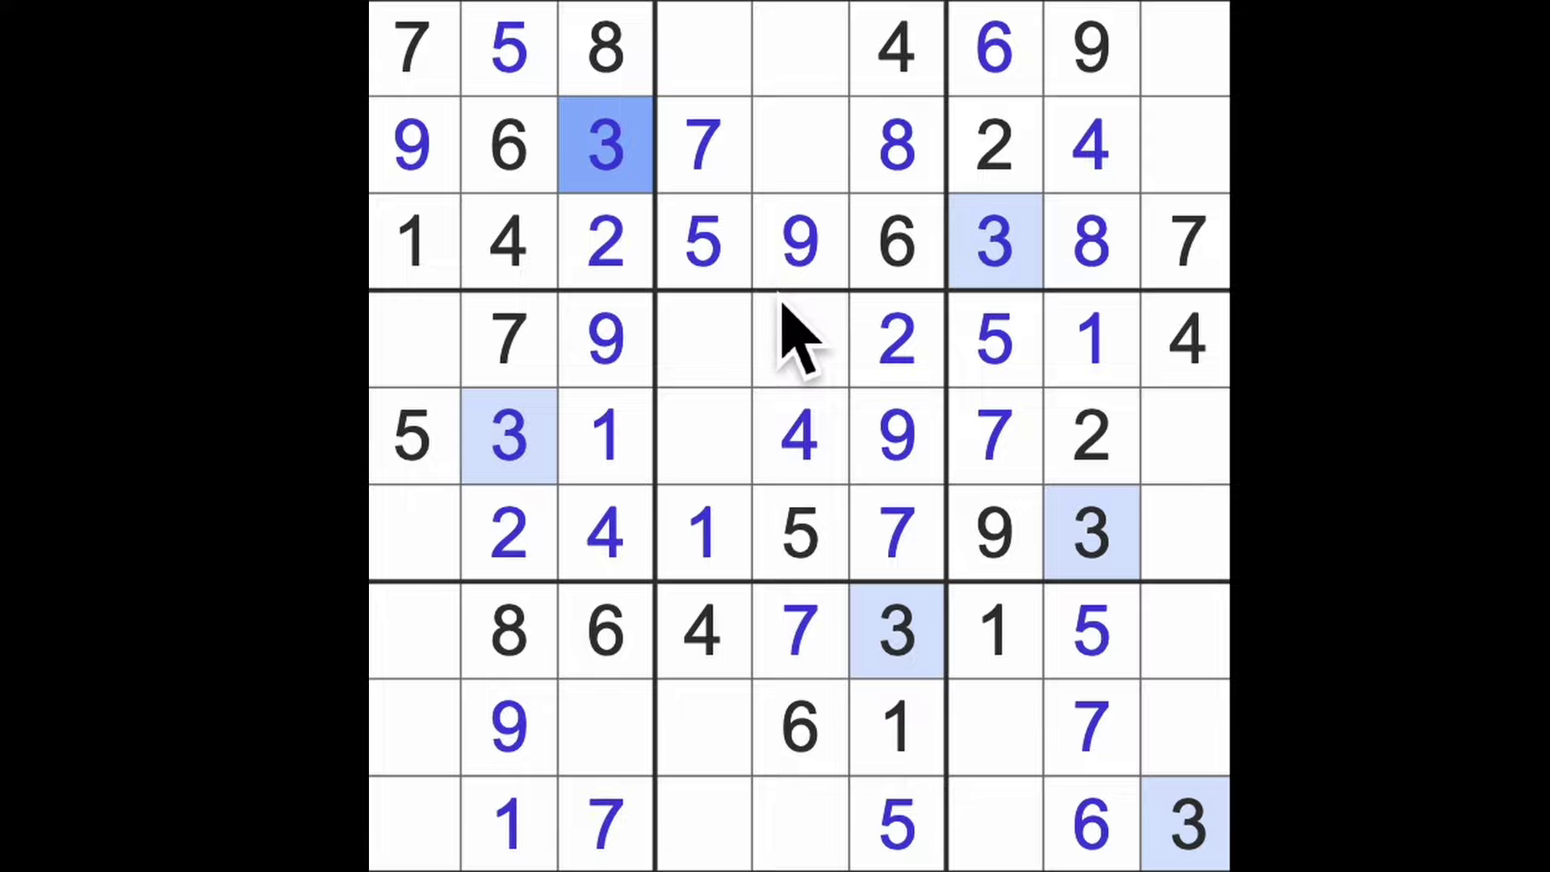
Place 5 at row 2 column 9, 1 at row 1 column 9, and 1 at row 2 column 5.
{"action": "left_click", "coordinate": [707, 248]}
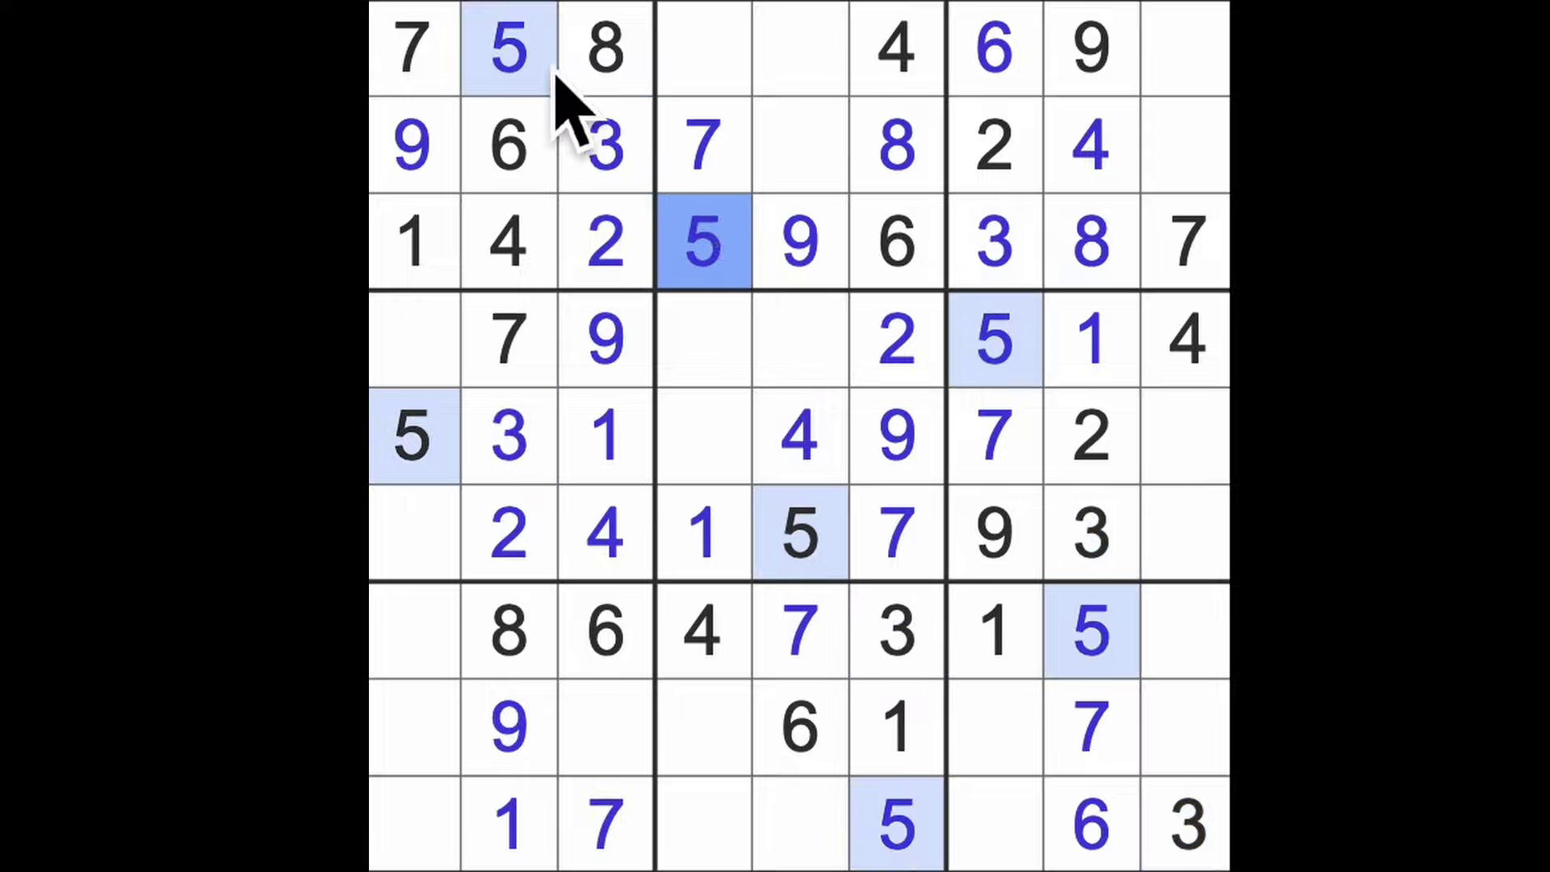
{"action": "left_click", "coordinate": [509, 49]}
{"action": "left_click", "coordinate": [1186, 49]}
{"action": "left_click", "coordinate": [1186, 148]}
{"action": "type", "text": "5"}
{"action": "left_click", "coordinate": [1186, 49]}
{"action": "type", "text": "1"}
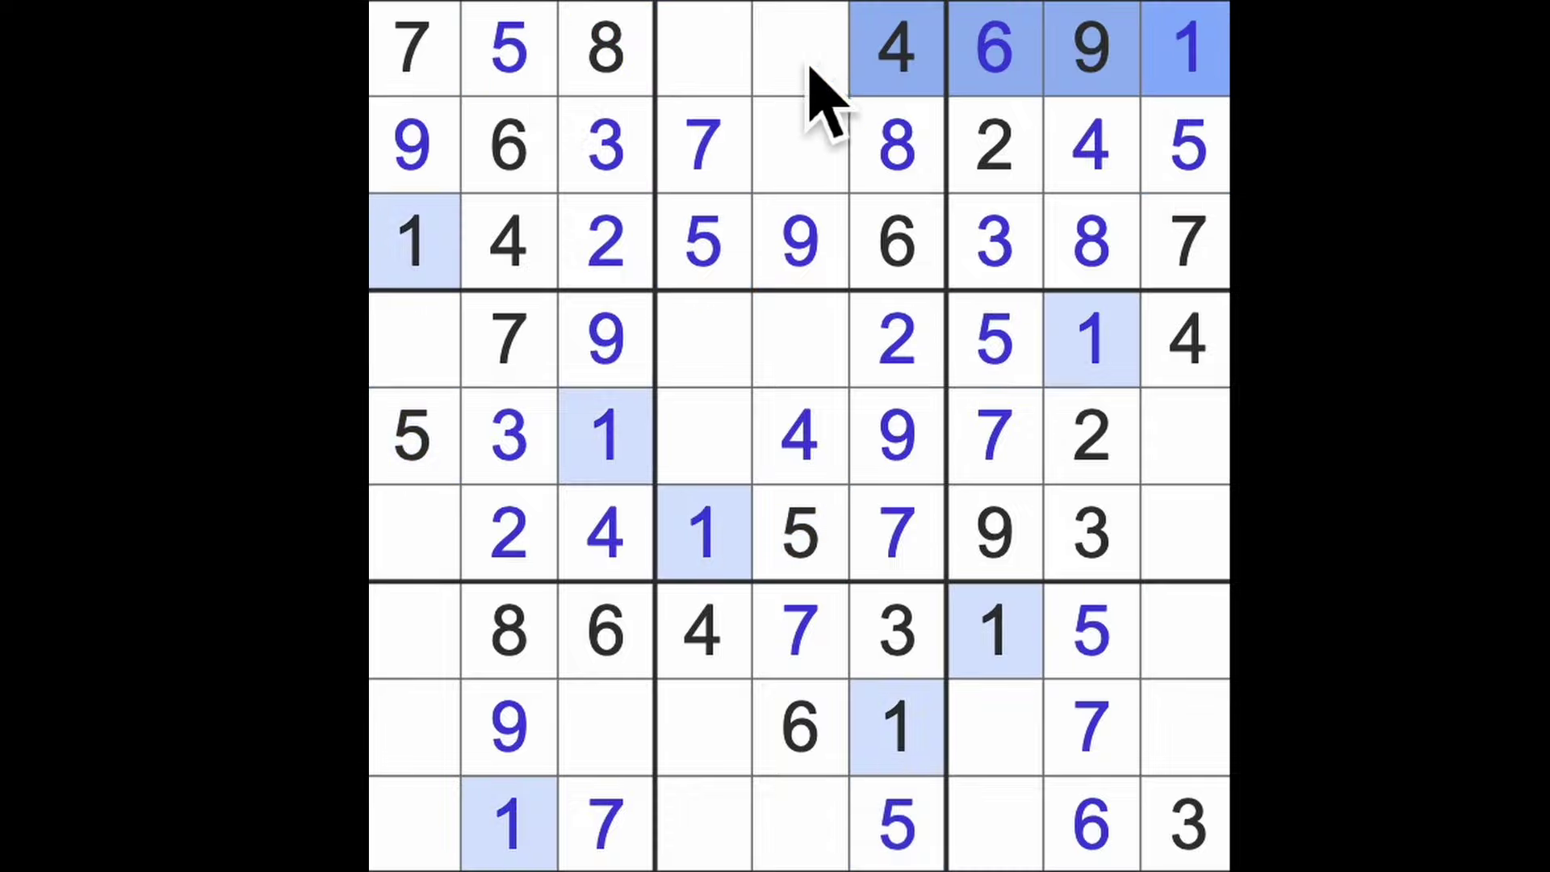
{"action": "left_click", "coordinate": [799, 148]}
{"action": "type", "text": "1"}
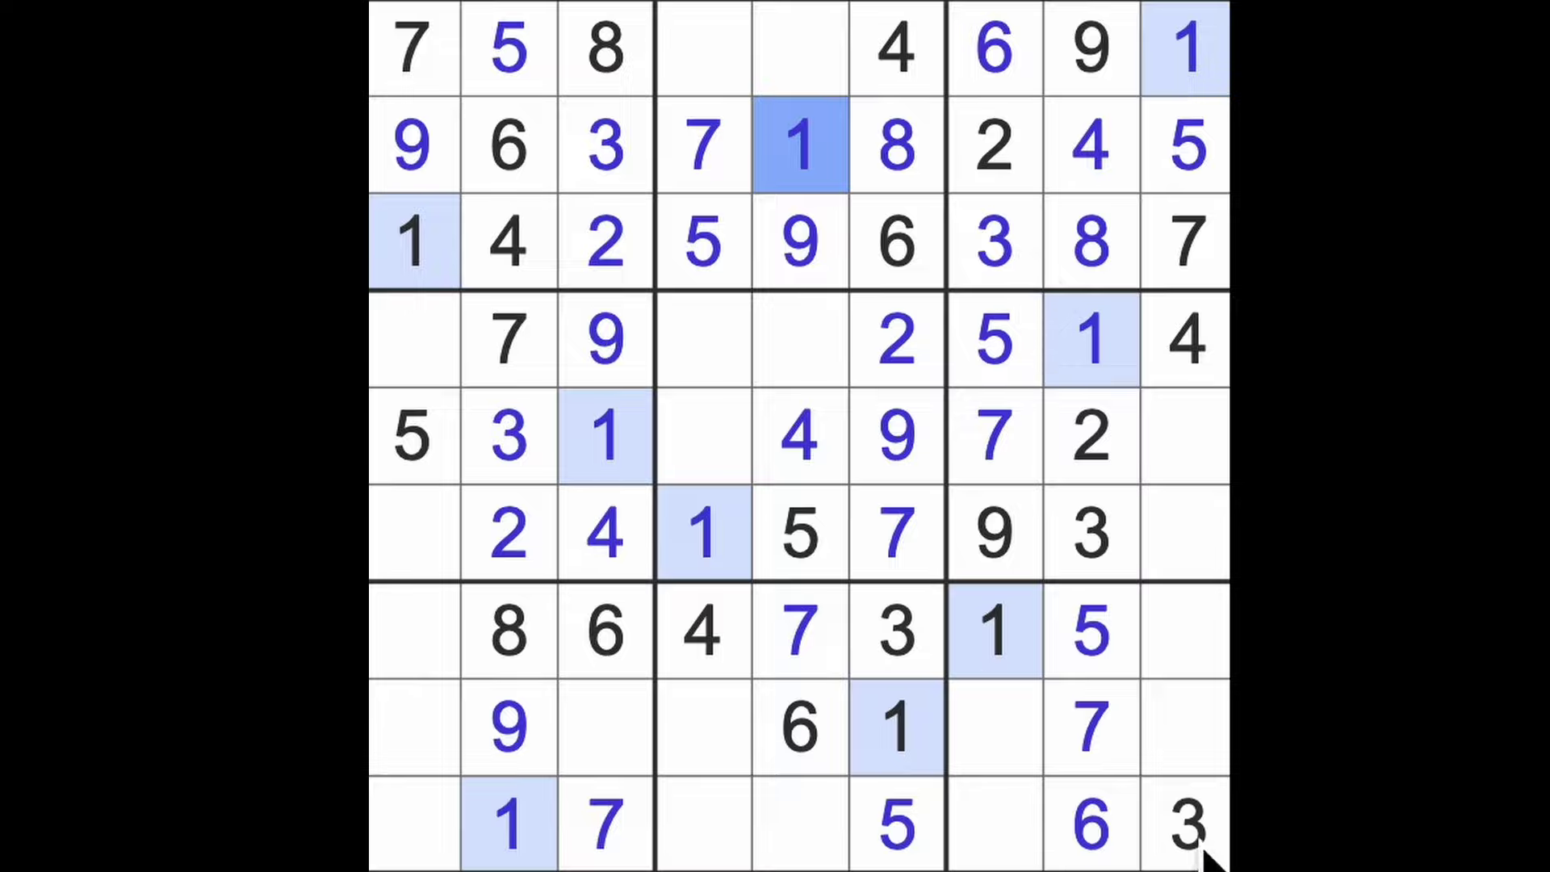
Check where the 3s are and place a 3 in row 8, column 1.
{"action": "left_click", "coordinate": [1187, 823]}
{"action": "left_click", "coordinate": [400, 818], "text": "ctrl"}
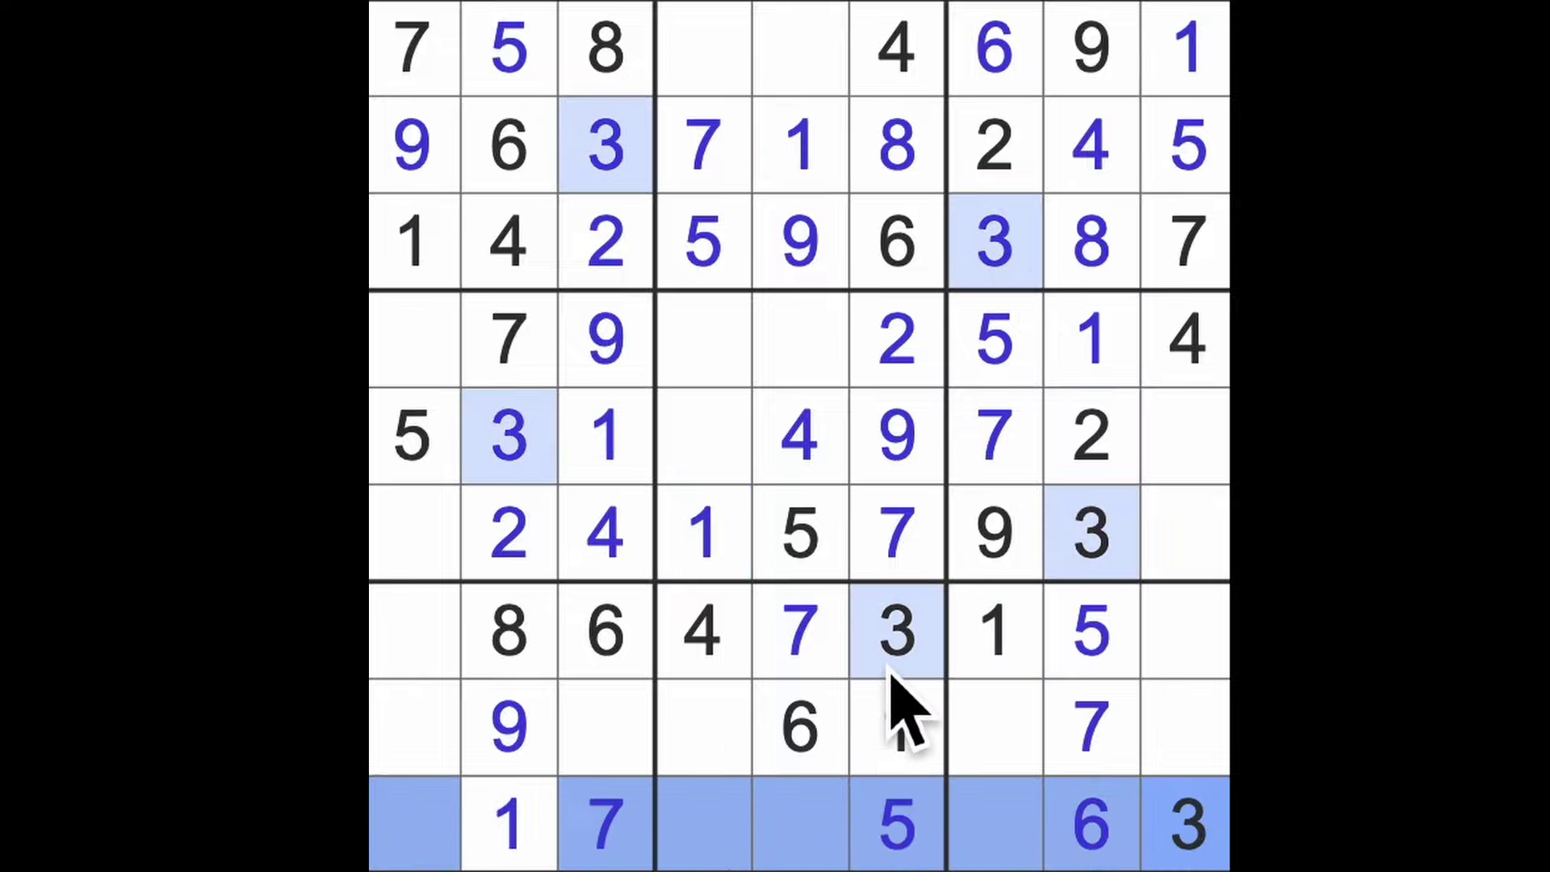
{"action": "left_click_drag", "start_coordinate": [896, 630], "coordinate": [412, 630]}
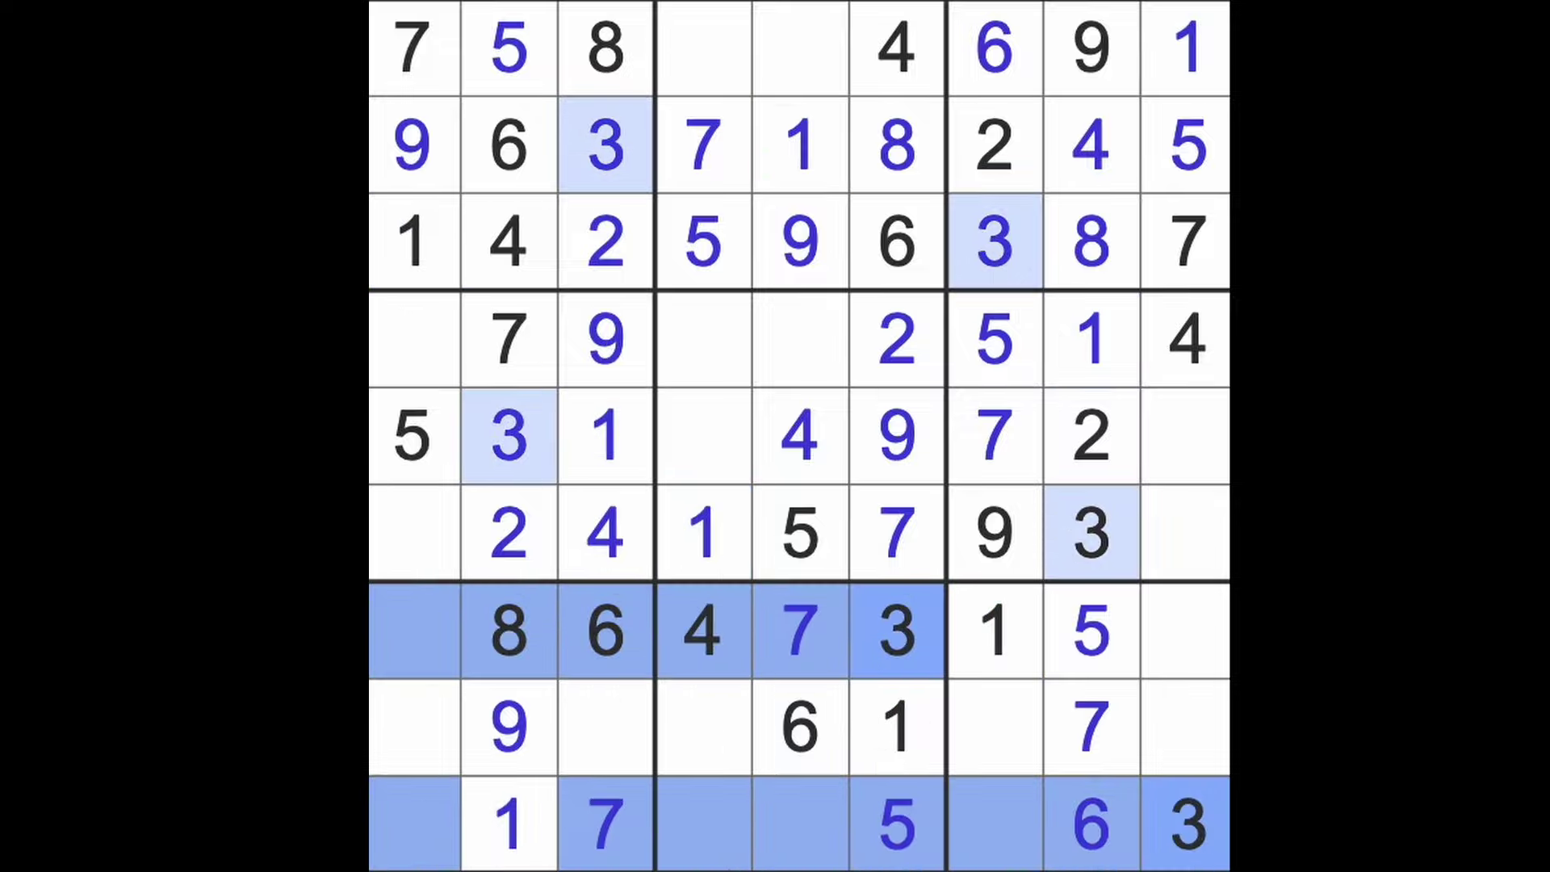
{"action": "left_click", "coordinate": [448, 732]}
{"action": "type", "text": "3"}
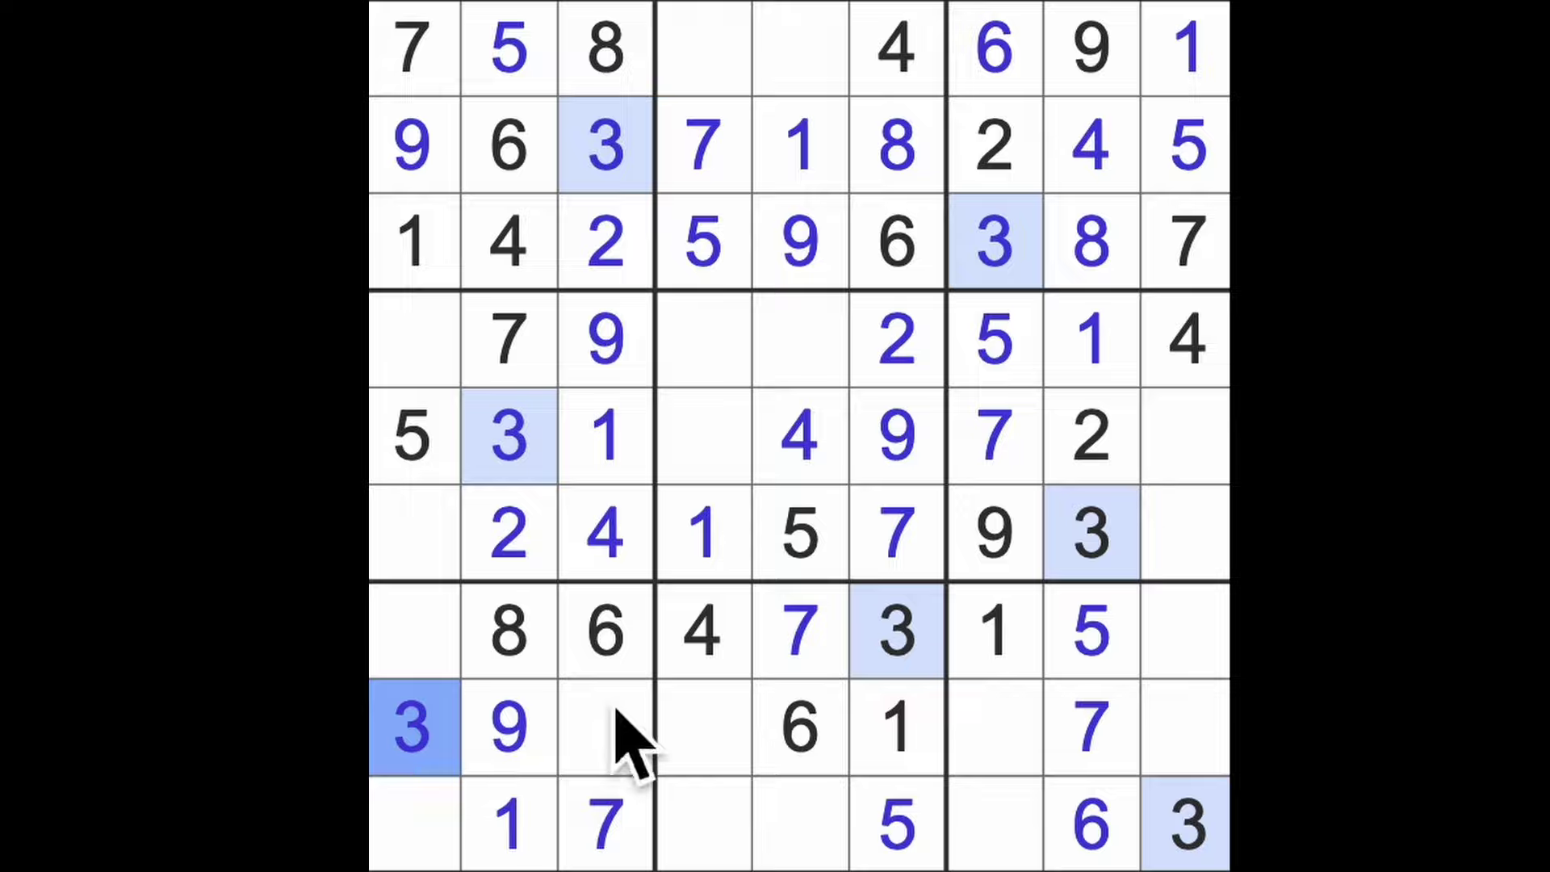
Place 4s in the bottom-left corner cell and at row 8, column 7.
{"action": "left_click", "coordinate": [703, 630]}
{"action": "left_click_drag", "start_coordinate": [703, 630], "coordinate": [585, 612]}
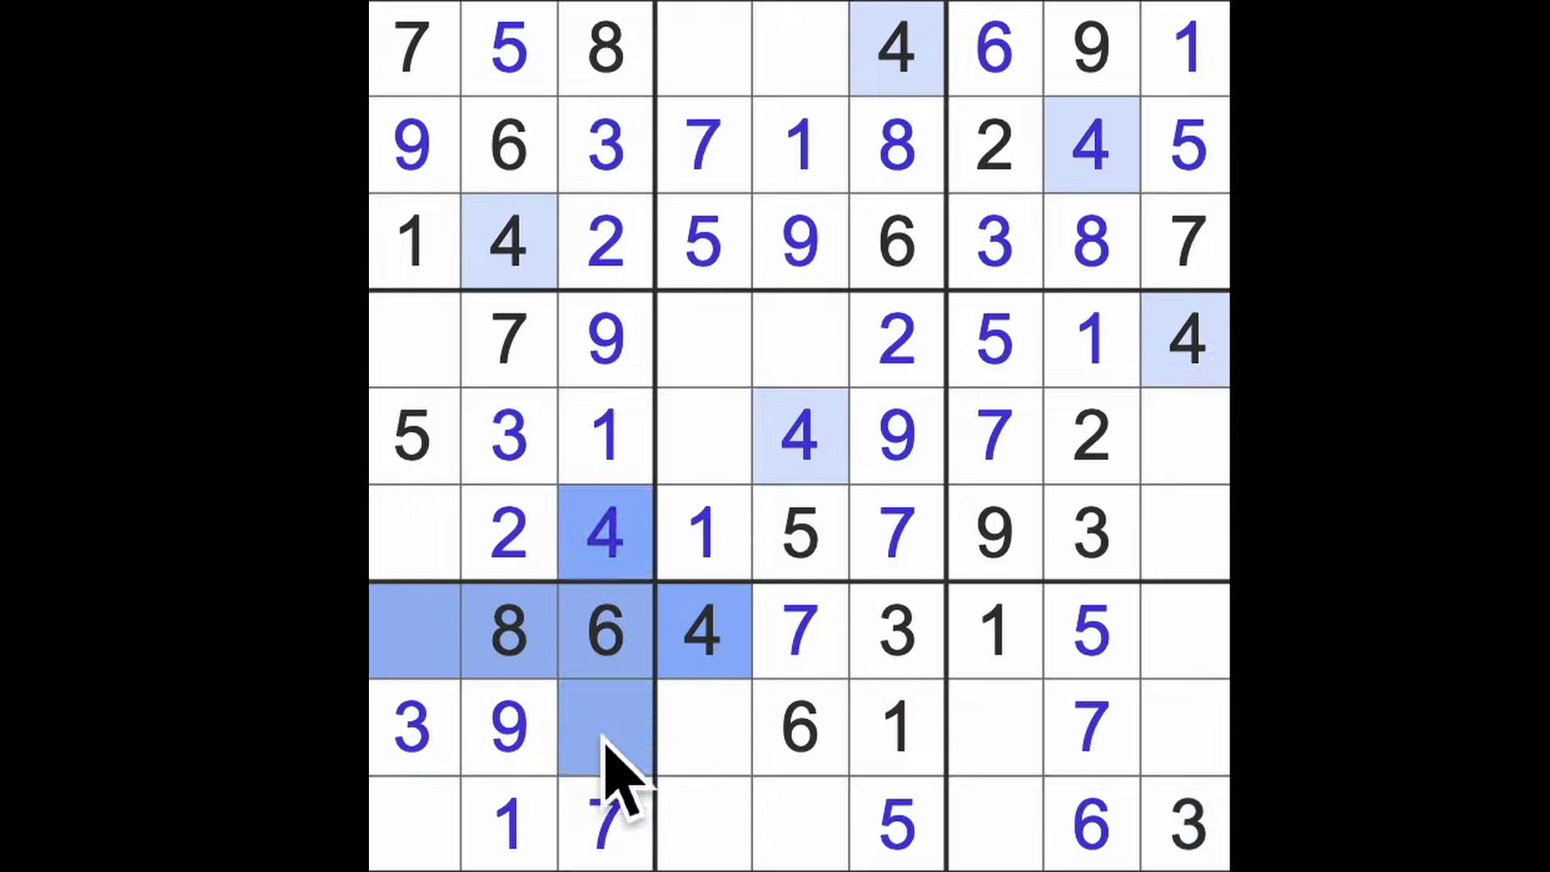
{"action": "left_click", "coordinate": [413, 824]}
{"action": "key", "text": "4"}
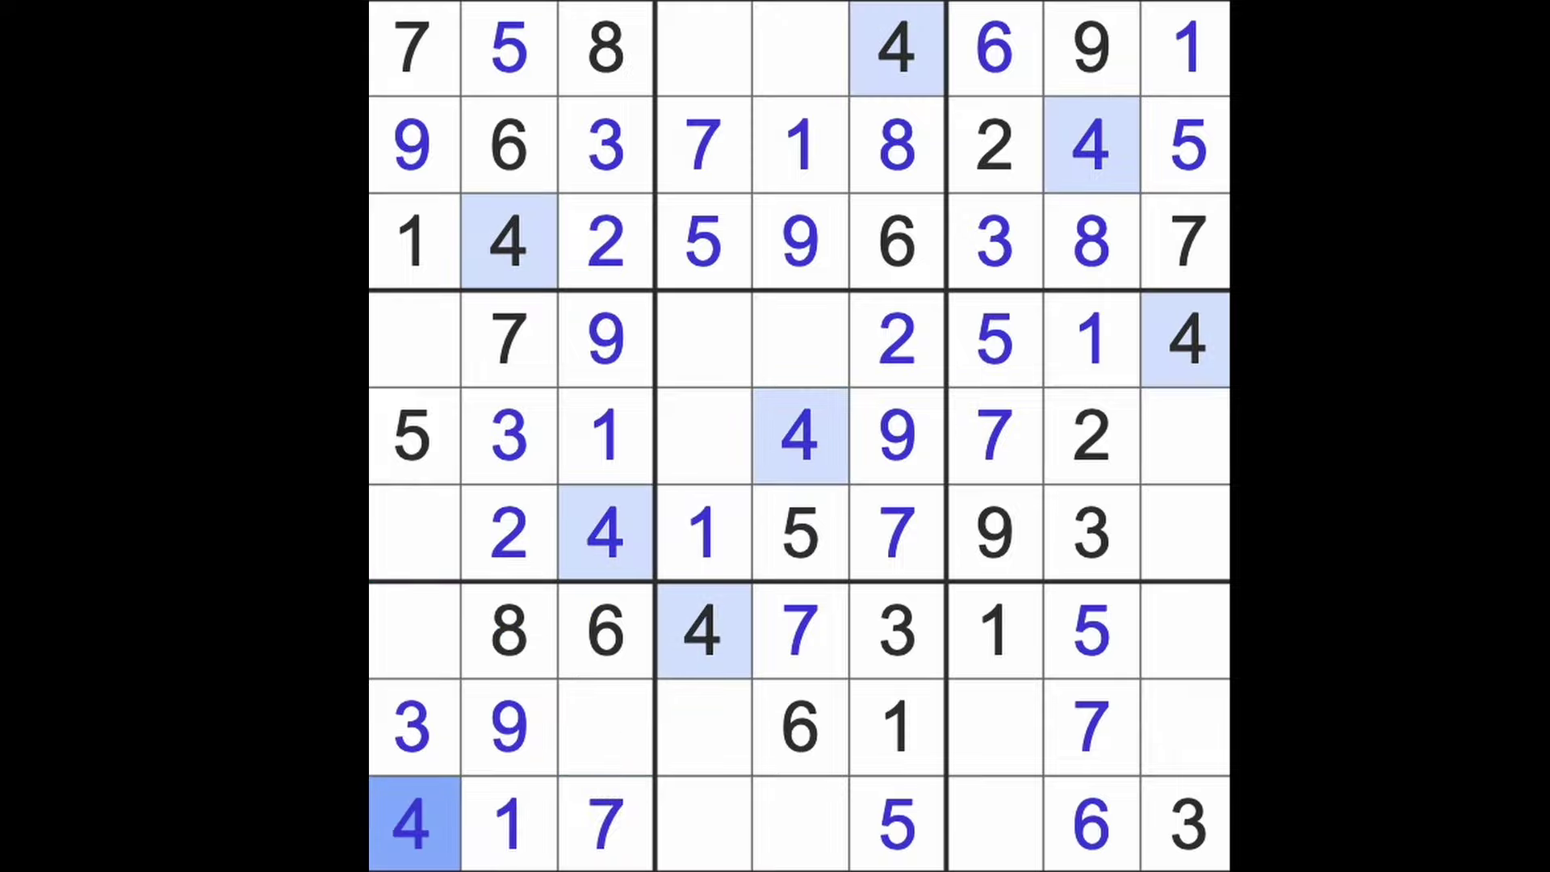
{"action": "left_click_drag", "start_coordinate": [412, 823], "coordinate": [1187, 823]}
{"action": "left_click", "coordinate": [1187, 339]}
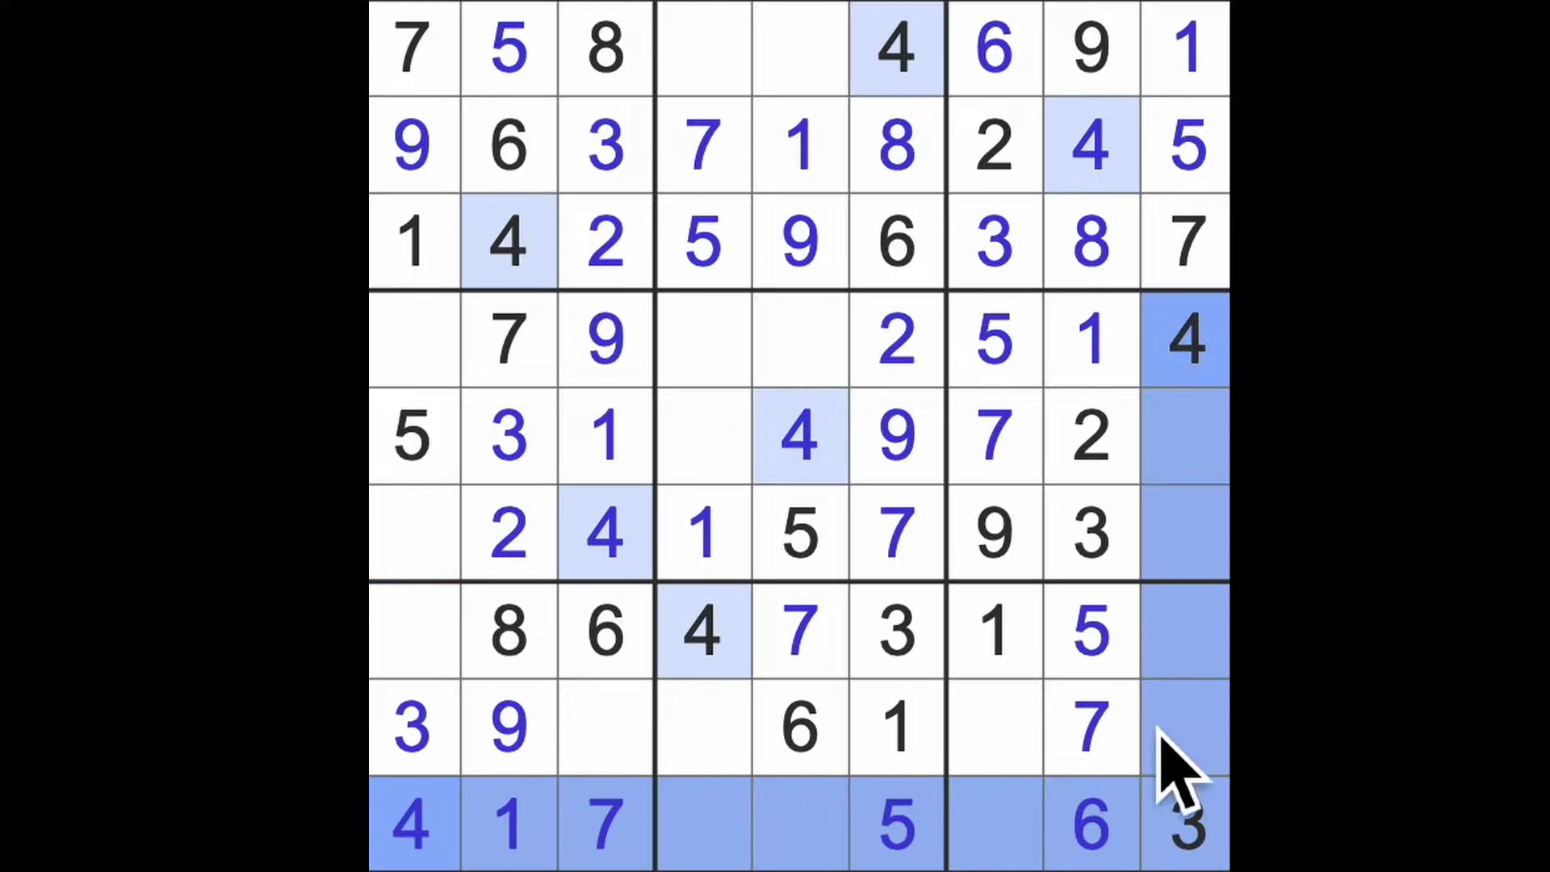
{"action": "left_click", "coordinate": [990, 739]}
{"action": "type", "text": "4"}
{"action": "left_click", "coordinate": [999, 829]}
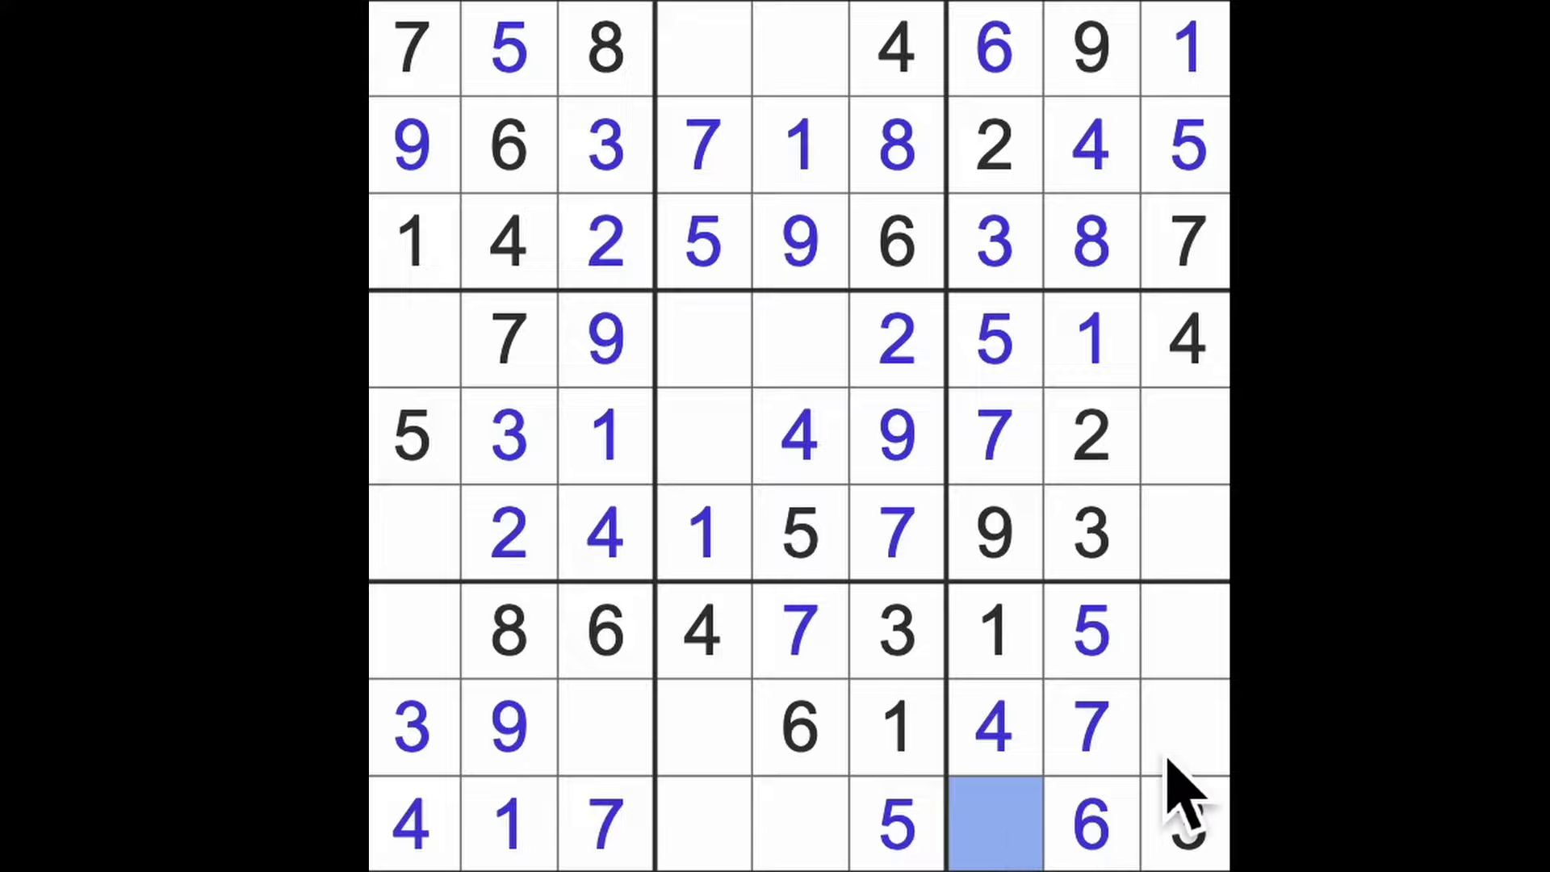
{"action": "type", "text": "8"}
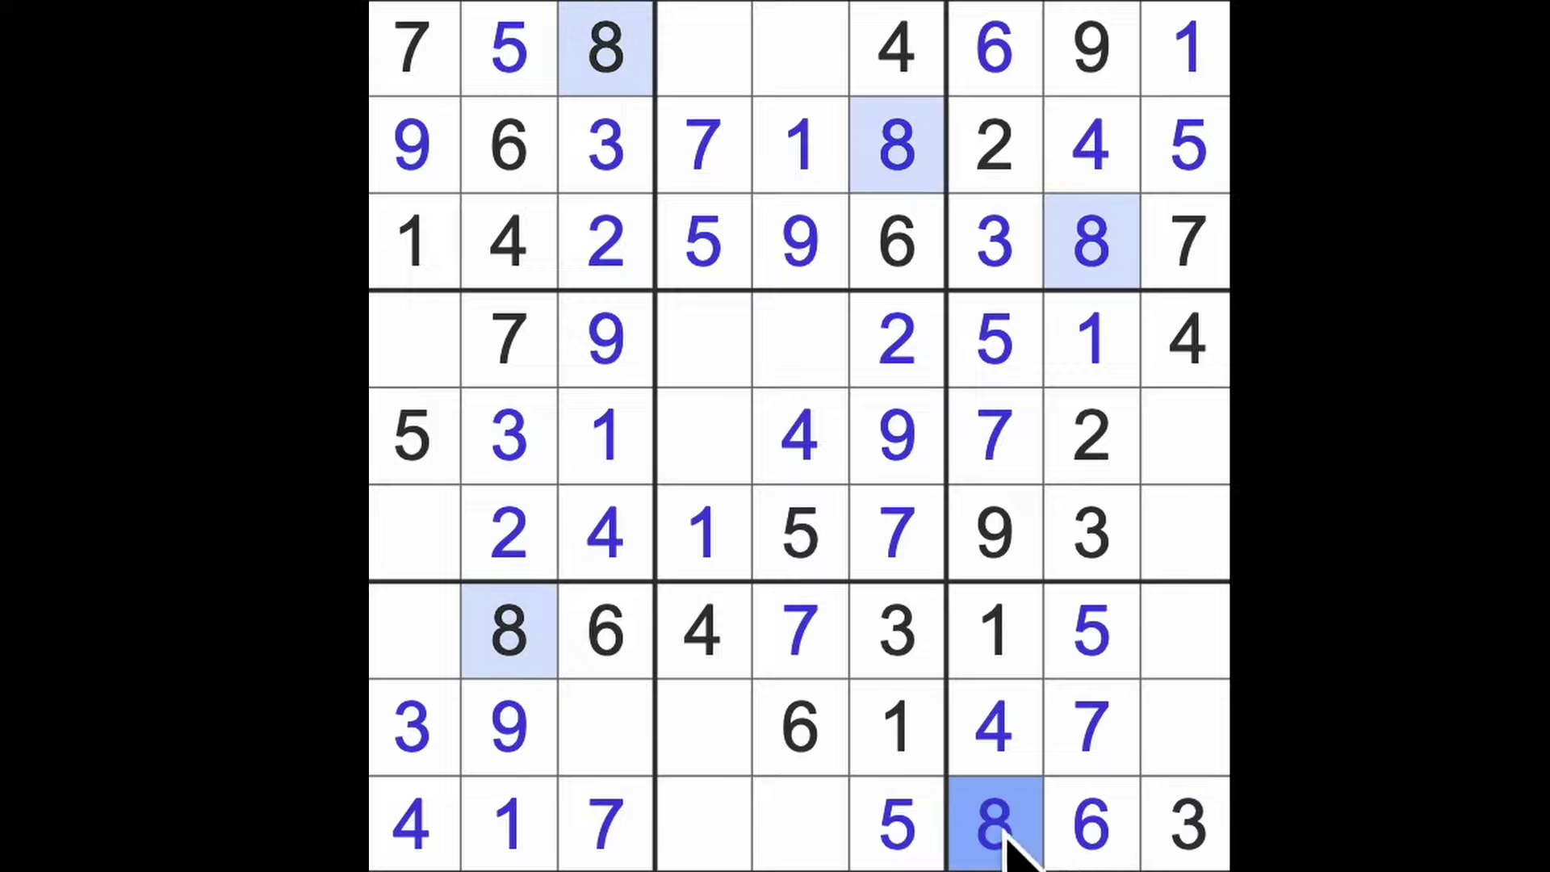
Place 8s in empty cells of rows 8, 4 and 6, including row 6, column 1.
{"action": "left_click", "coordinate": [744, 824]}
{"action": "left_click", "coordinate": [714, 738]}
{"action": "type", "text": "8"}
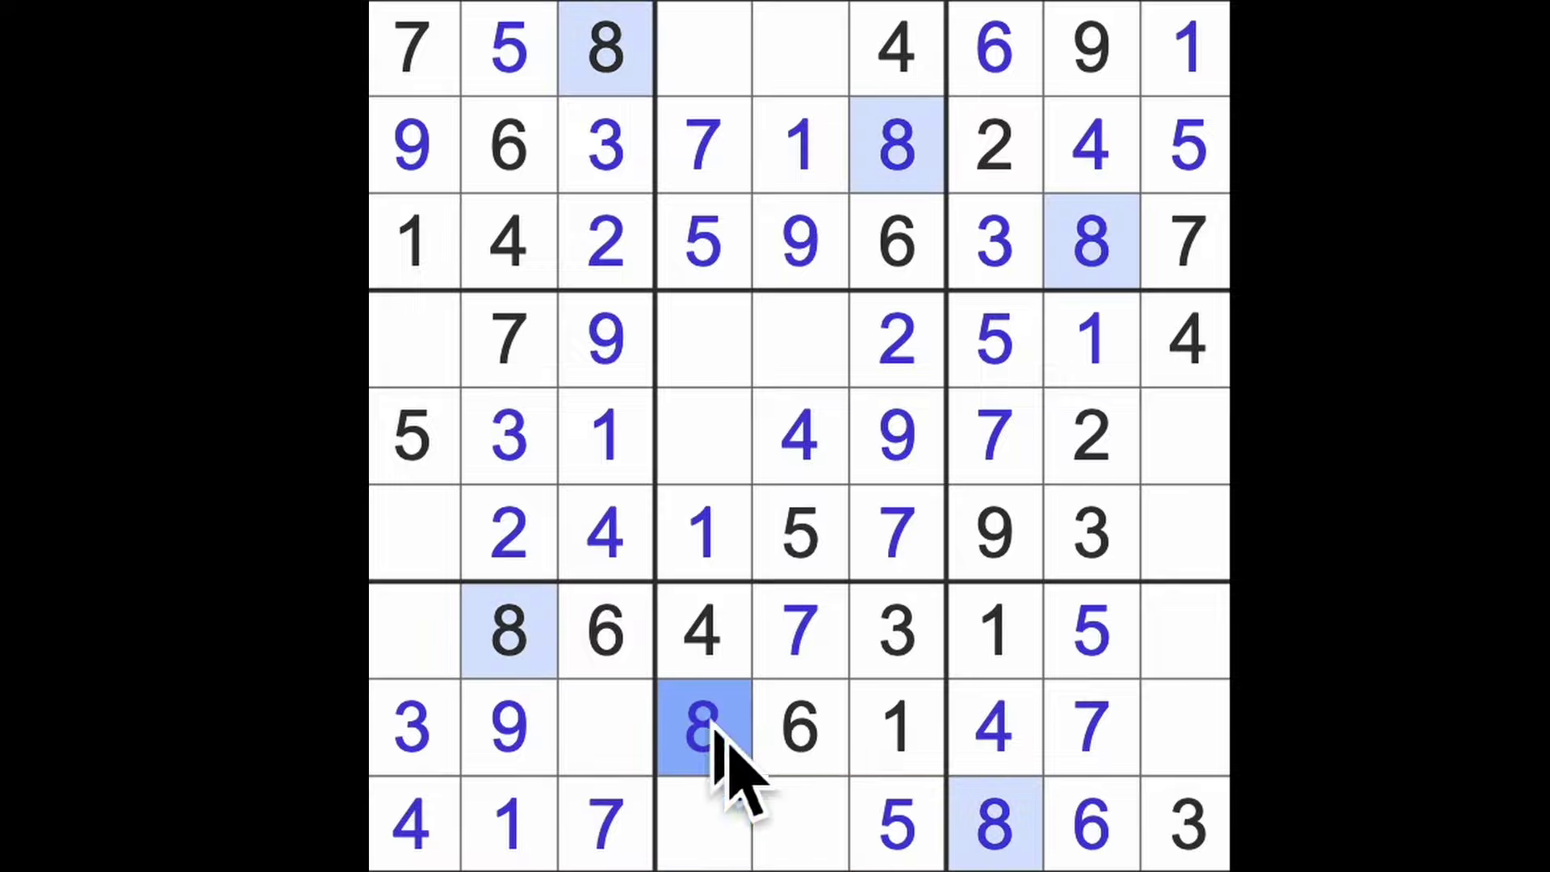
{"action": "left_click", "coordinate": [799, 339]}
{"action": "type", "text": "8"}
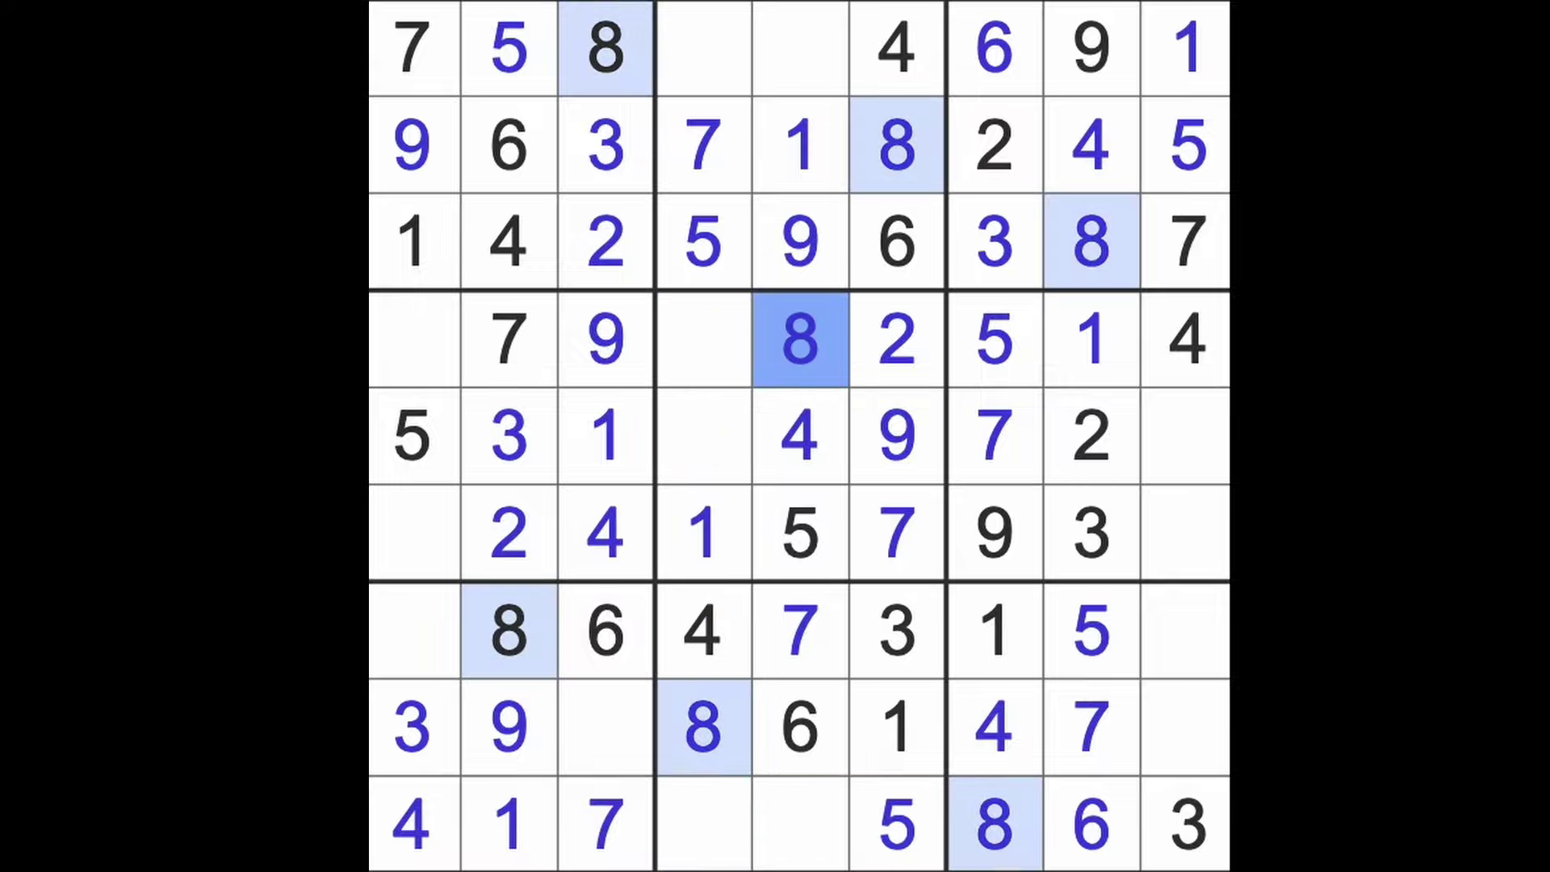
{"action": "left_click", "coordinate": [702, 339]}
{"action": "left_click", "coordinate": [412, 340]}
{"action": "left_click", "coordinate": [415, 533]}
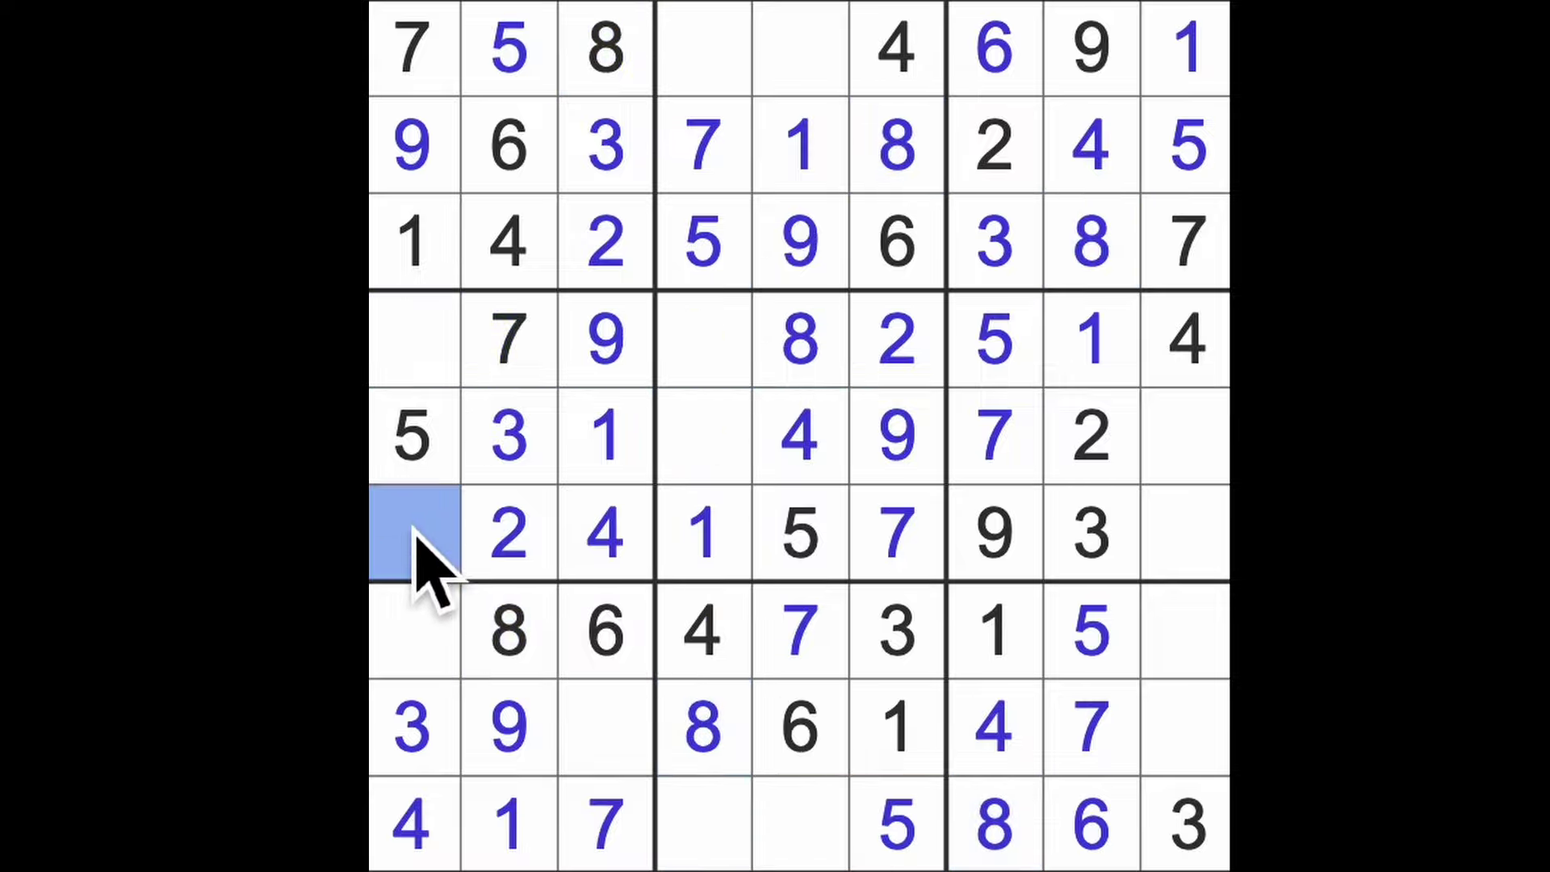
{"action": "type", "text": "8"}
{"action": "left_click_drag", "start_coordinate": [415, 533], "coordinate": [1187, 533]}
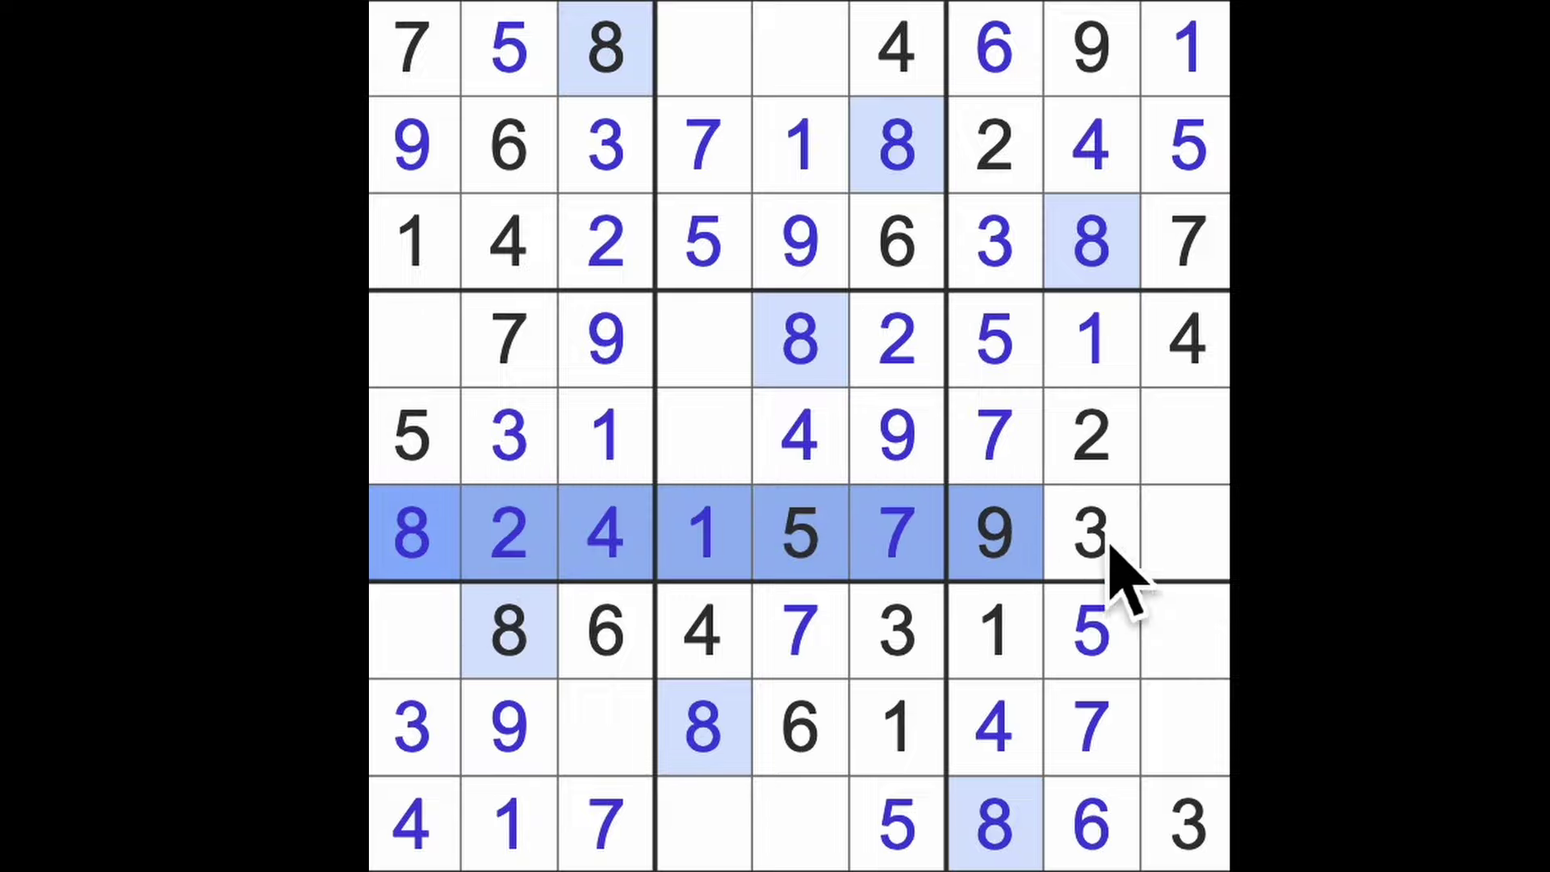
Place an 8 at row 5 column 9, and 6s at r6c9, r4c1 and r5c4.
{"action": "left_click", "coordinate": [1187, 436]}
{"action": "type", "text": "8"}
{"action": "left_click", "coordinate": [1186, 534]}
{"action": "type", "text": "6"}
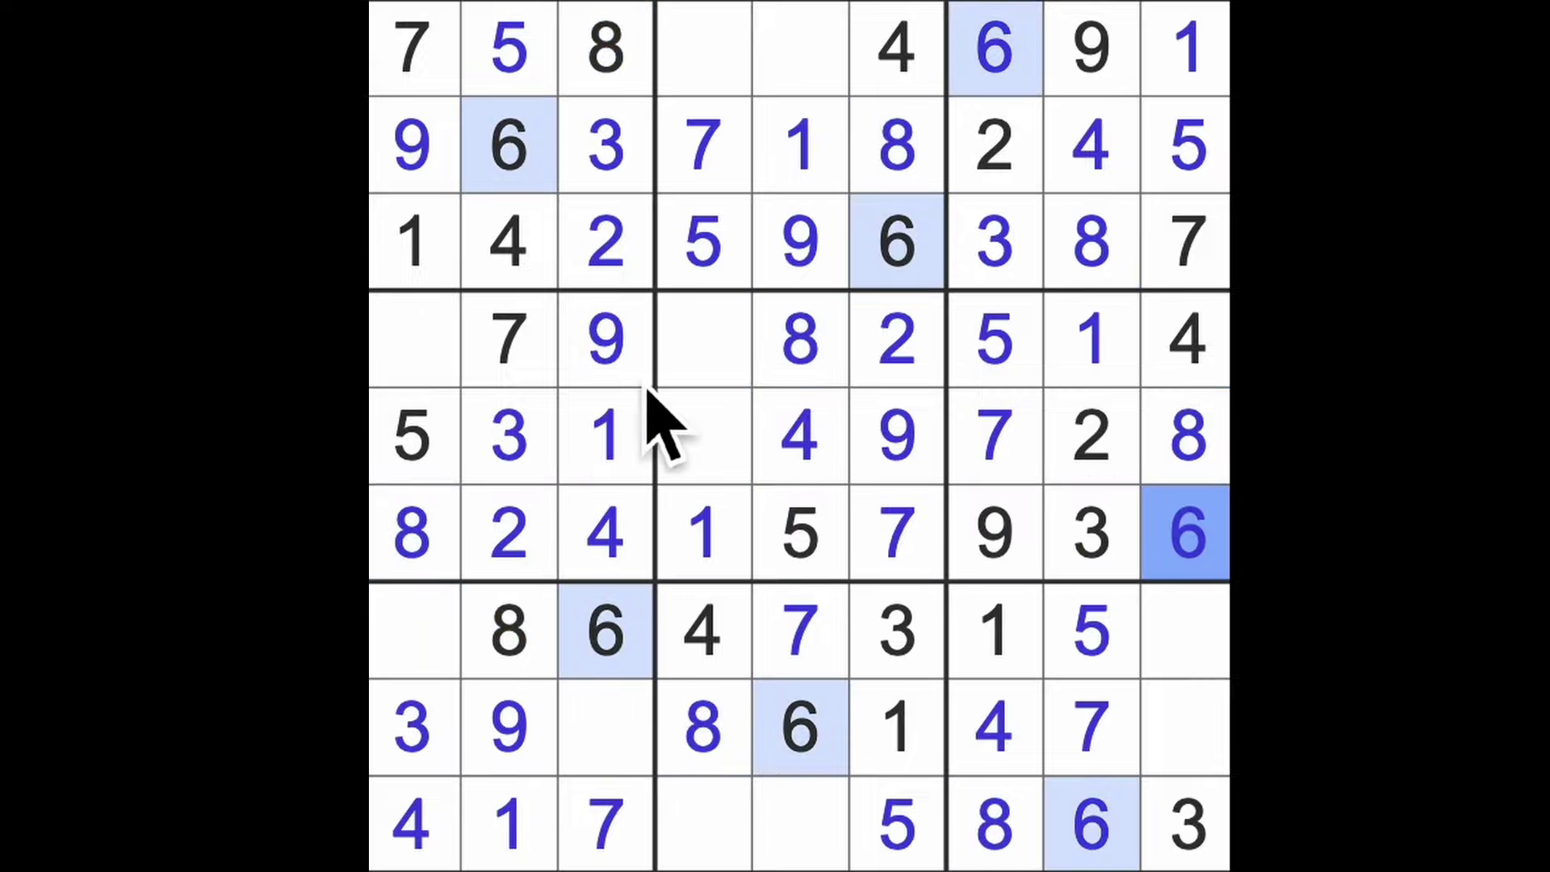
{"action": "left_click", "coordinate": [414, 339]}
{"action": "type", "text": "6"}
{"action": "left_click", "coordinate": [705, 437]}
{"action": "type", "text": "6"}
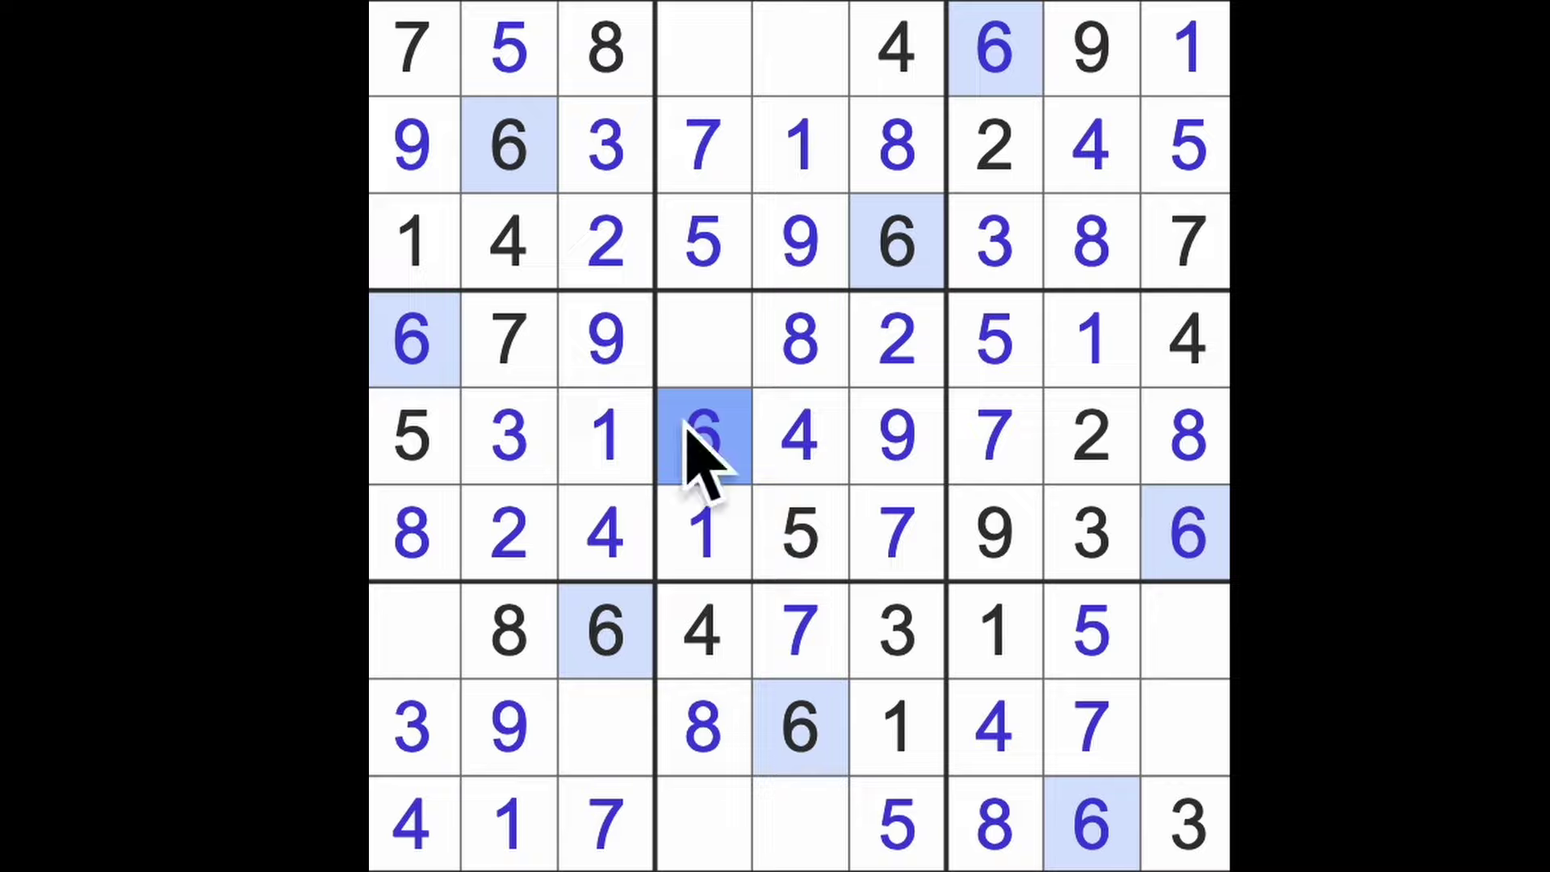
{"action": "left_click", "coordinate": [706, 340]}
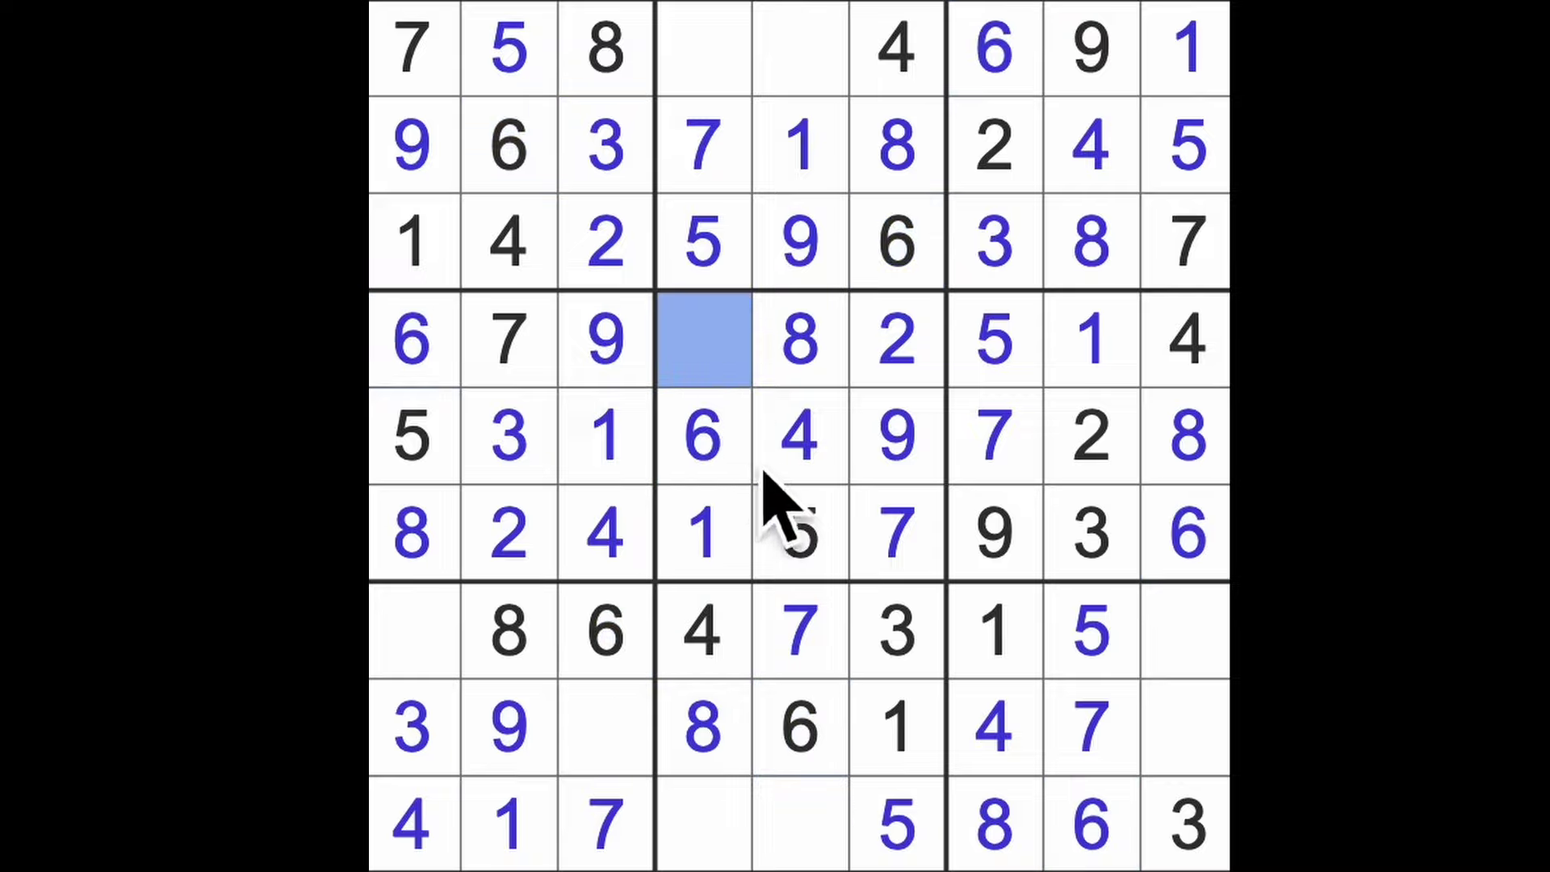
{"action": "type", "text": "3"}
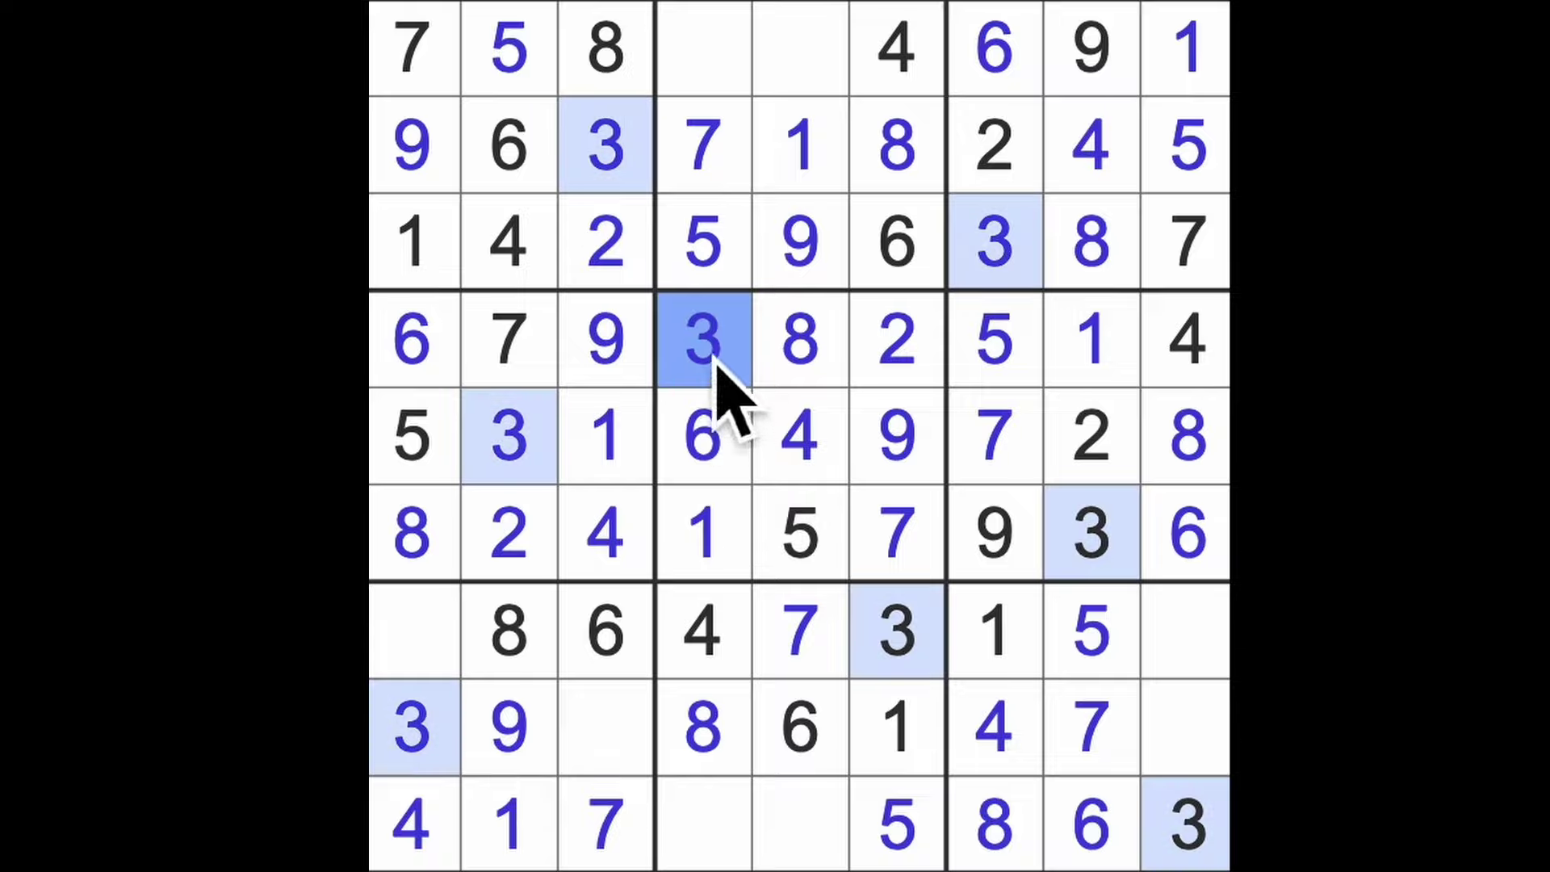
Place 3s in row 1, columns 5 and 4, and 2s in row 9, columns 5 and 4.
{"action": "left_click_drag", "start_coordinate": [705, 363], "coordinate": [704, 48]}
{"action": "left_click", "coordinate": [799, 55]}
{"action": "type", "text": "3"}
{"action": "left_click", "coordinate": [707, 66]}
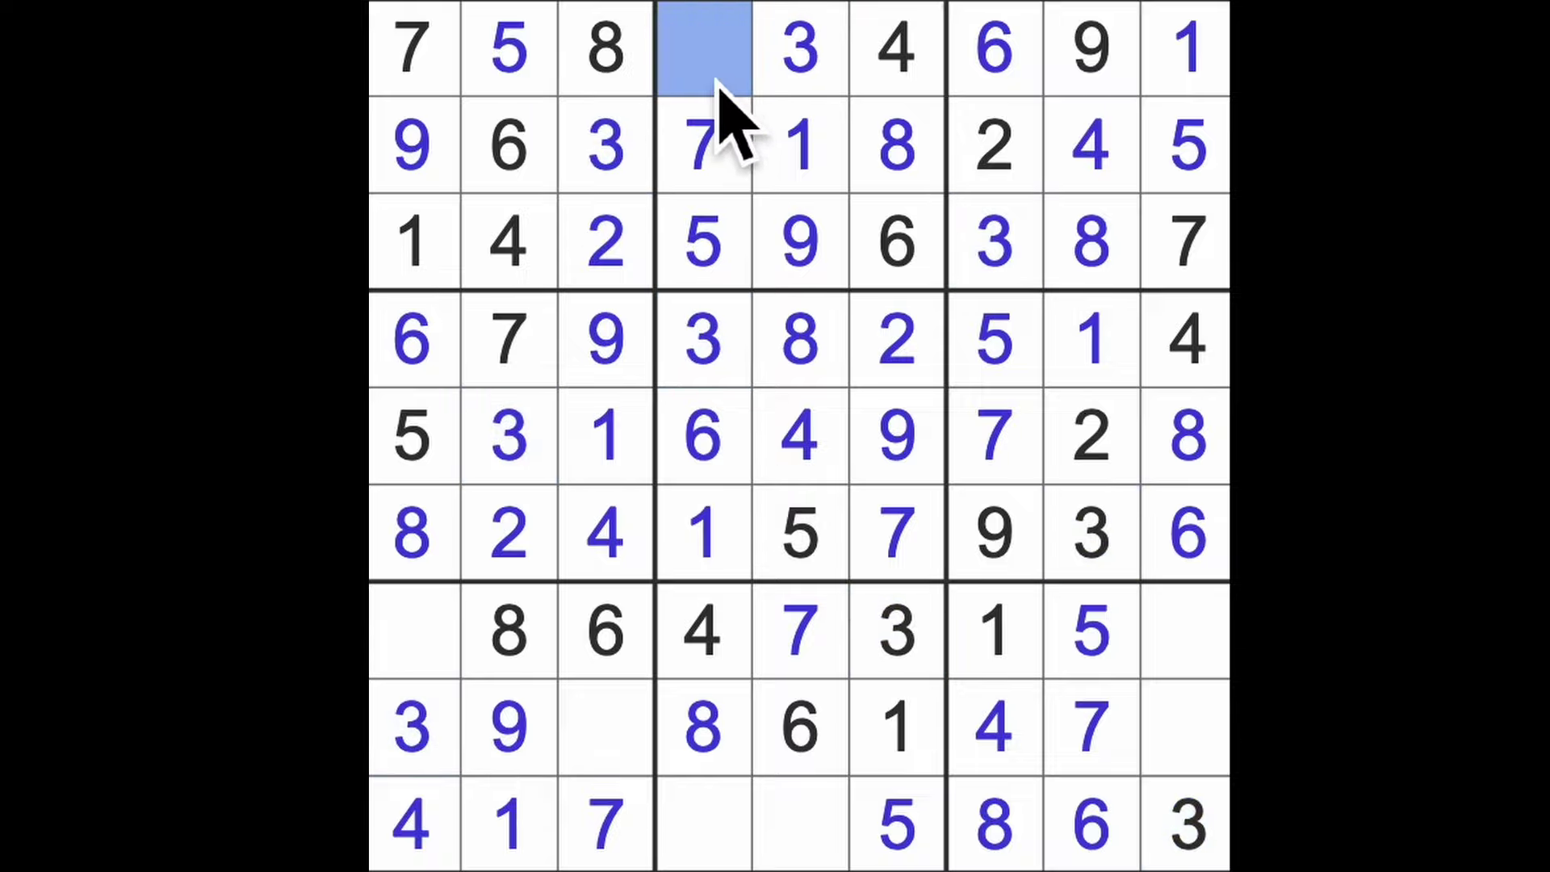
{"action": "type", "text": "2"}
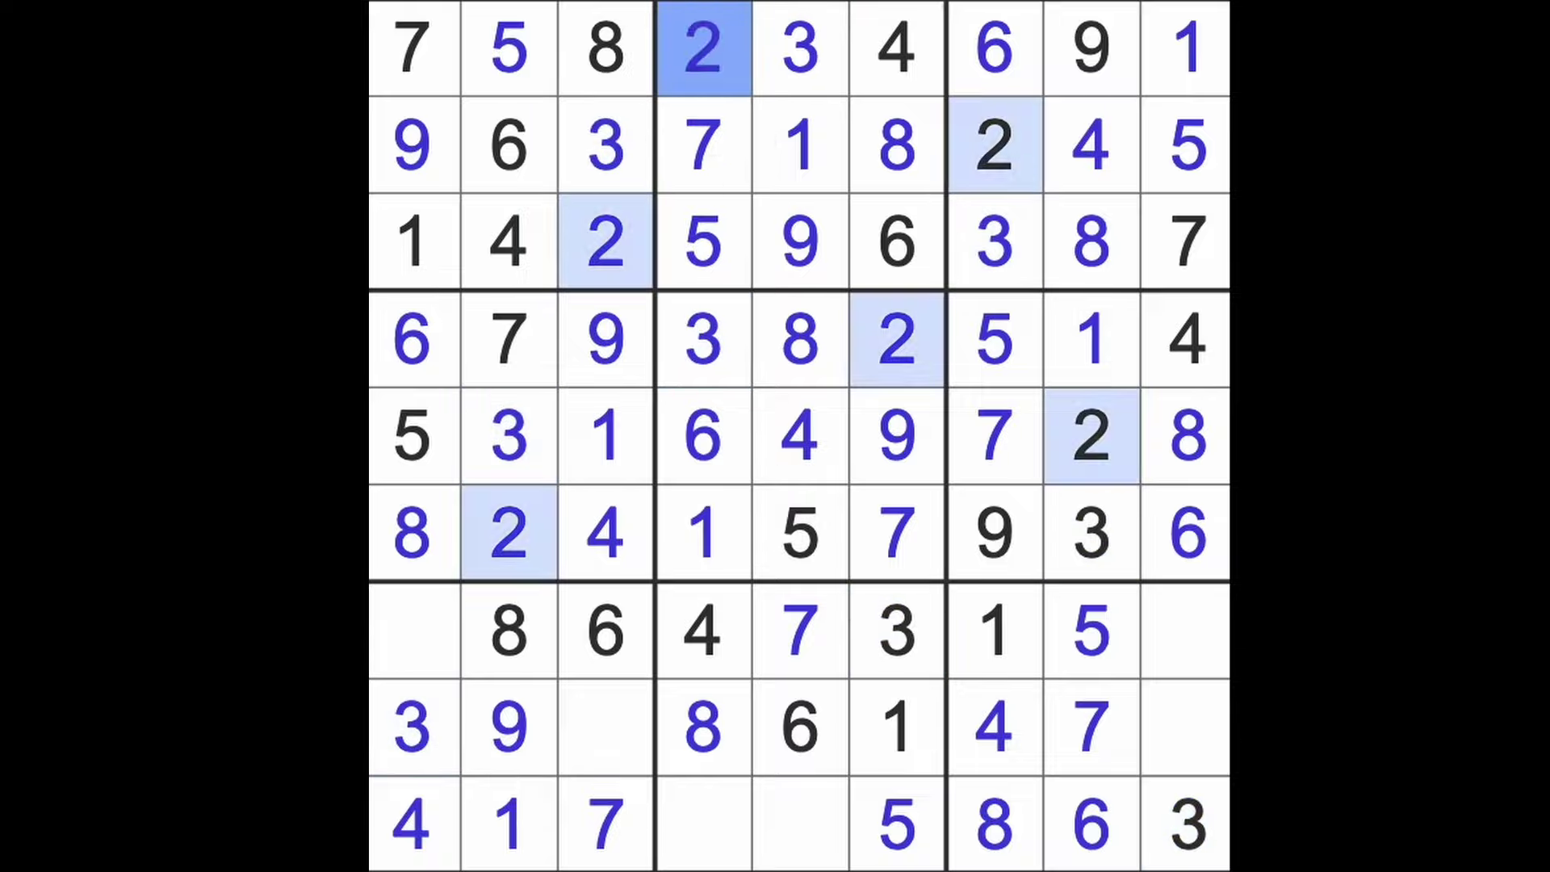
{"action": "left_click_drag", "start_coordinate": [705, 145], "coordinate": [704, 823]}
{"action": "left_click", "coordinate": [799, 823]}
{"action": "type", "text": "2"}
{"action": "left_click", "coordinate": [727, 835]}
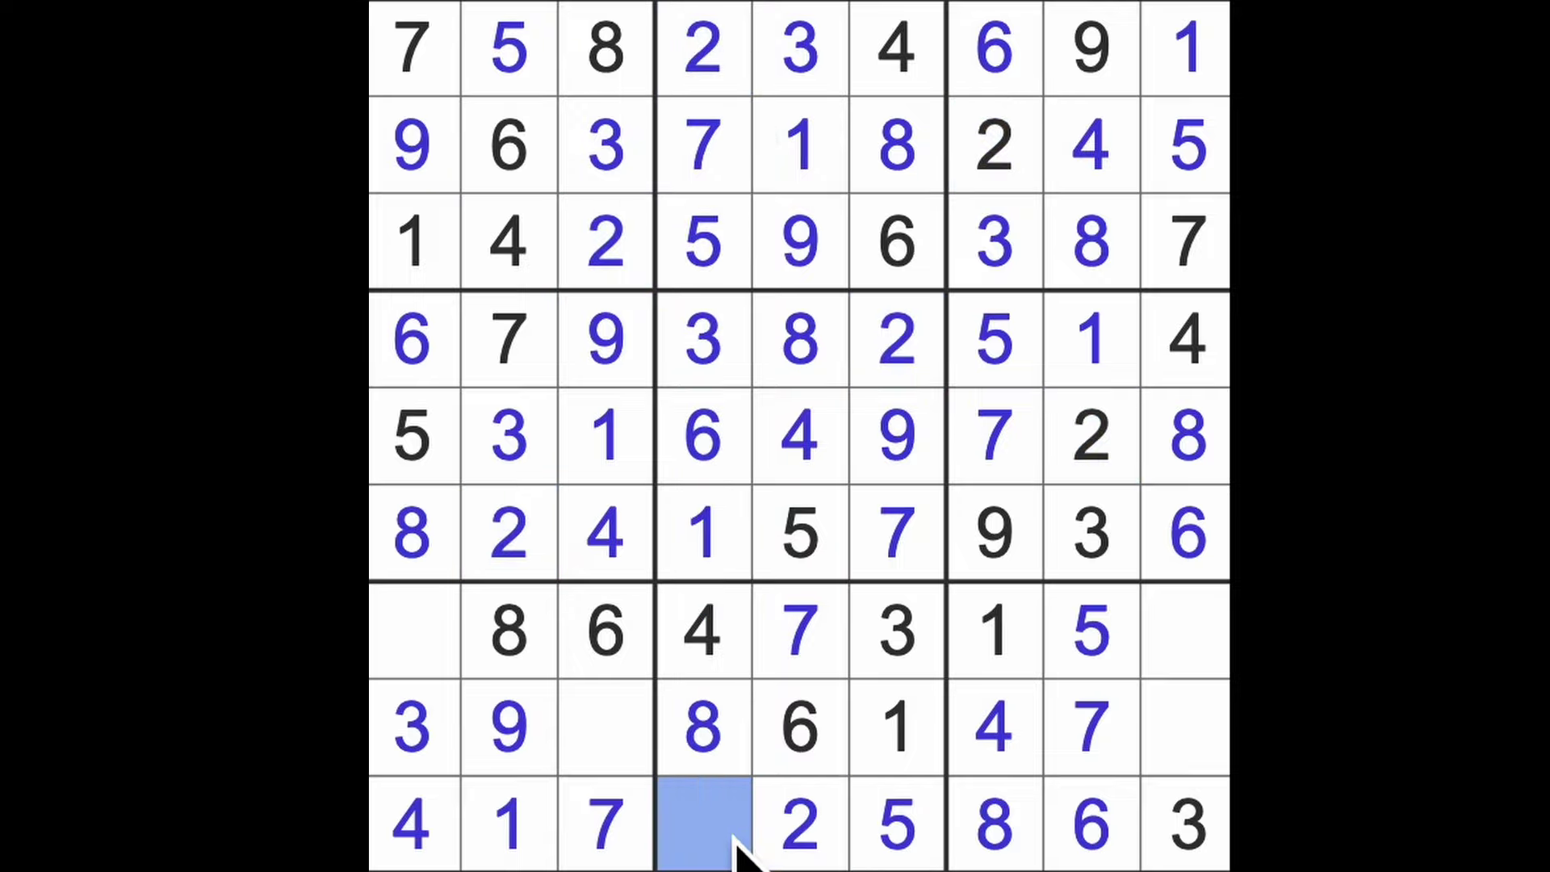
{"action": "type", "text": "9"}
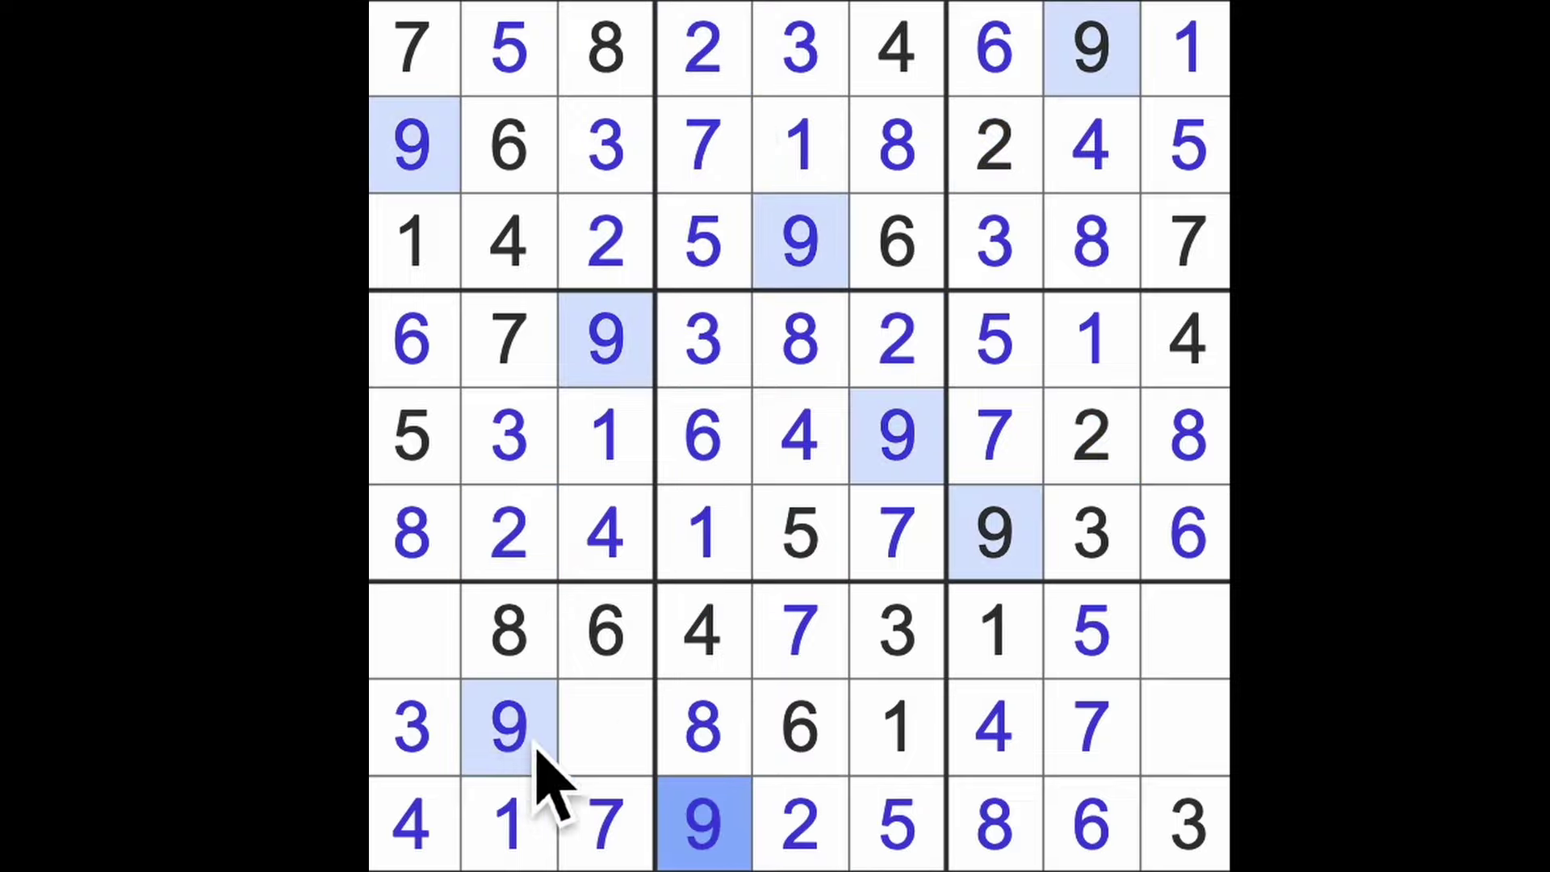
Place 9s at r7c9 and r8c9, a 2 at r7c1, and the final 5 at r8c3.
{"action": "left_click_drag", "start_coordinate": [509, 726], "coordinate": [1204, 727]}
{"action": "left_click", "coordinate": [1188, 630]}
{"action": "type", "text": "9"}
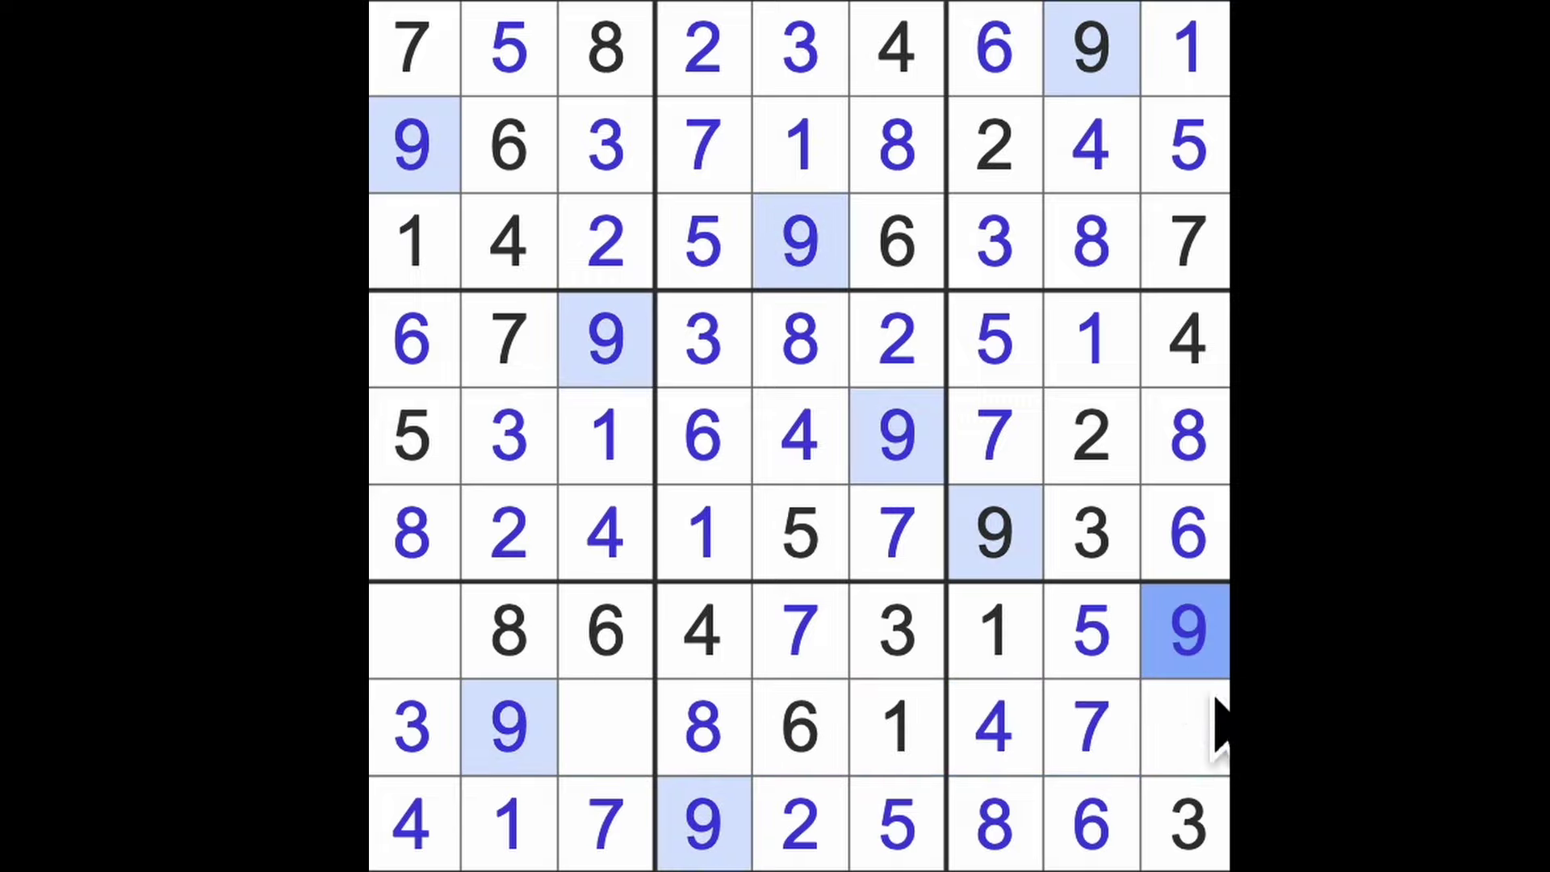
{"action": "left_click", "coordinate": [1187, 726]}
{"action": "type", "text": "2"}
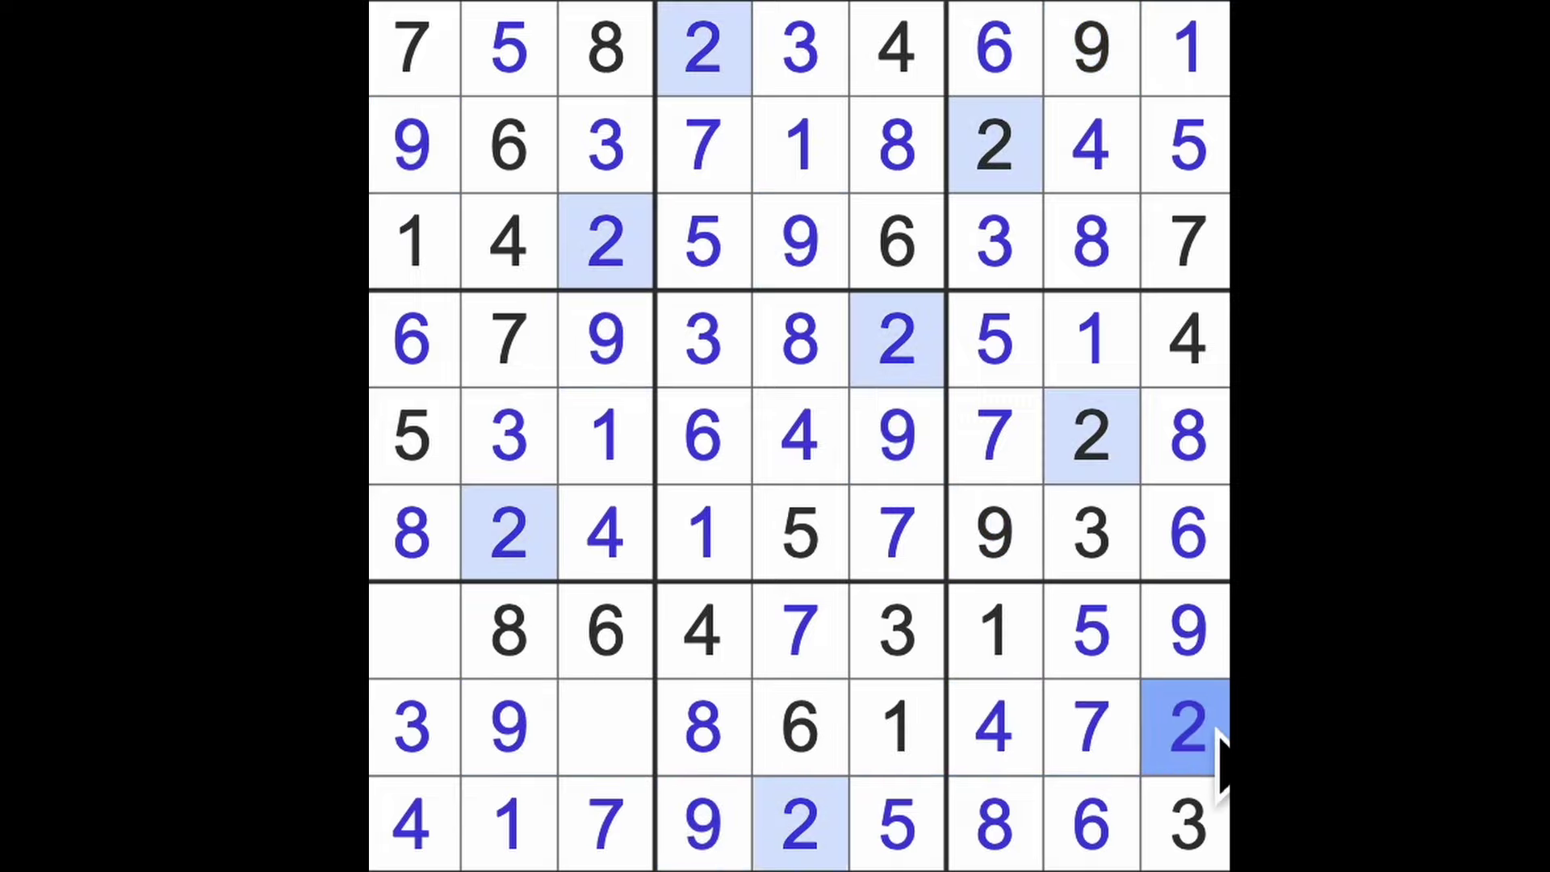
{"action": "left_click_drag", "start_coordinate": [1199, 727], "coordinate": [612, 738]}
{"action": "left_click", "coordinate": [412, 641]}
{"action": "type", "text": "2"}
{"action": "left_click", "coordinate": [624, 740]}
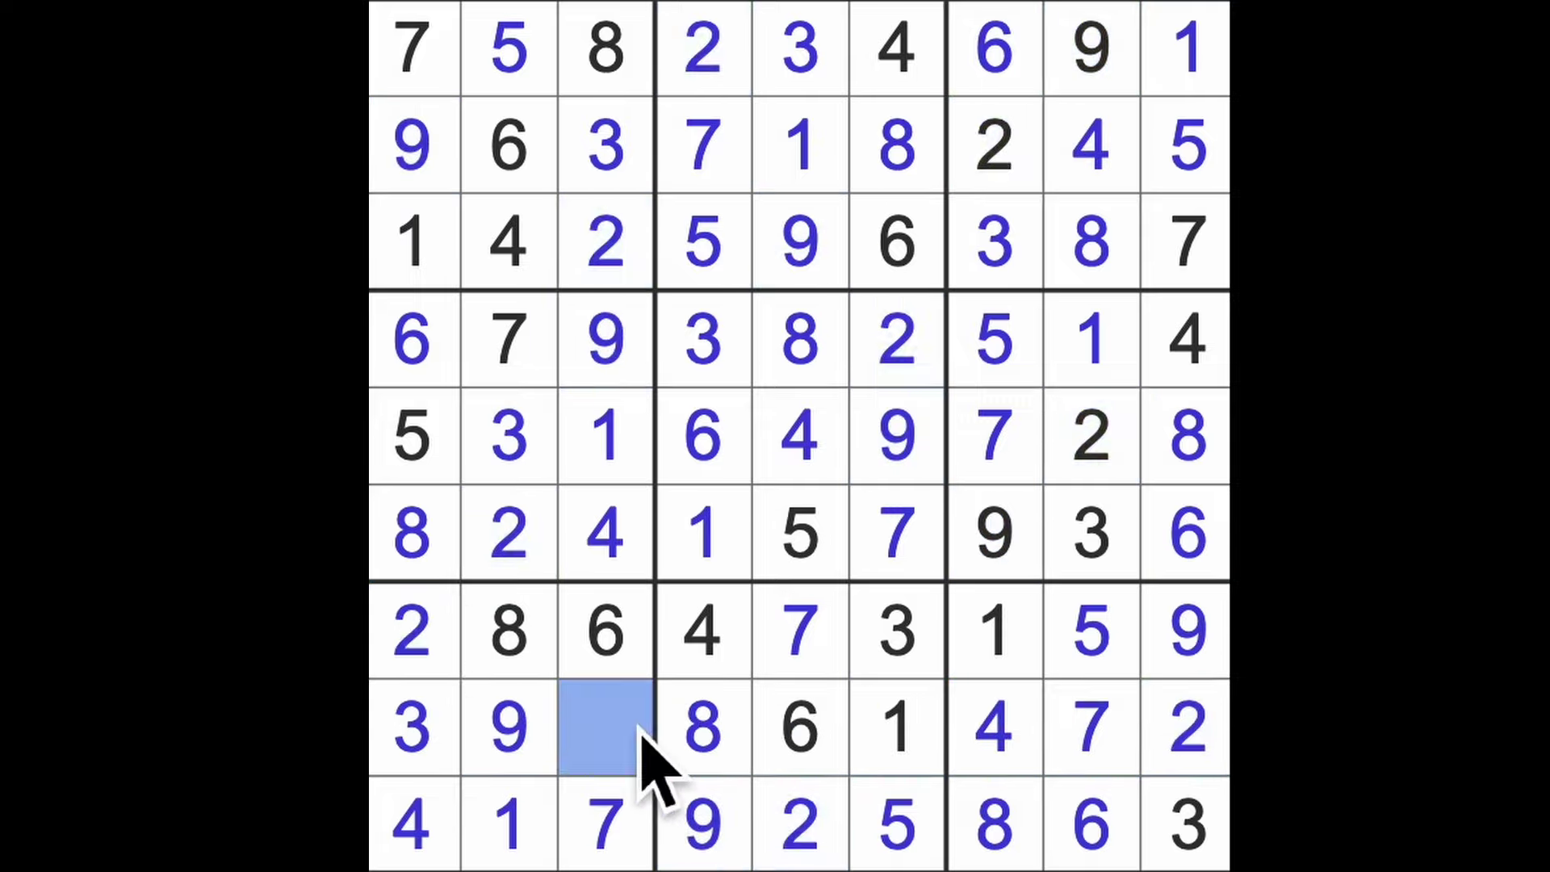
{"action": "type", "text": "5"}
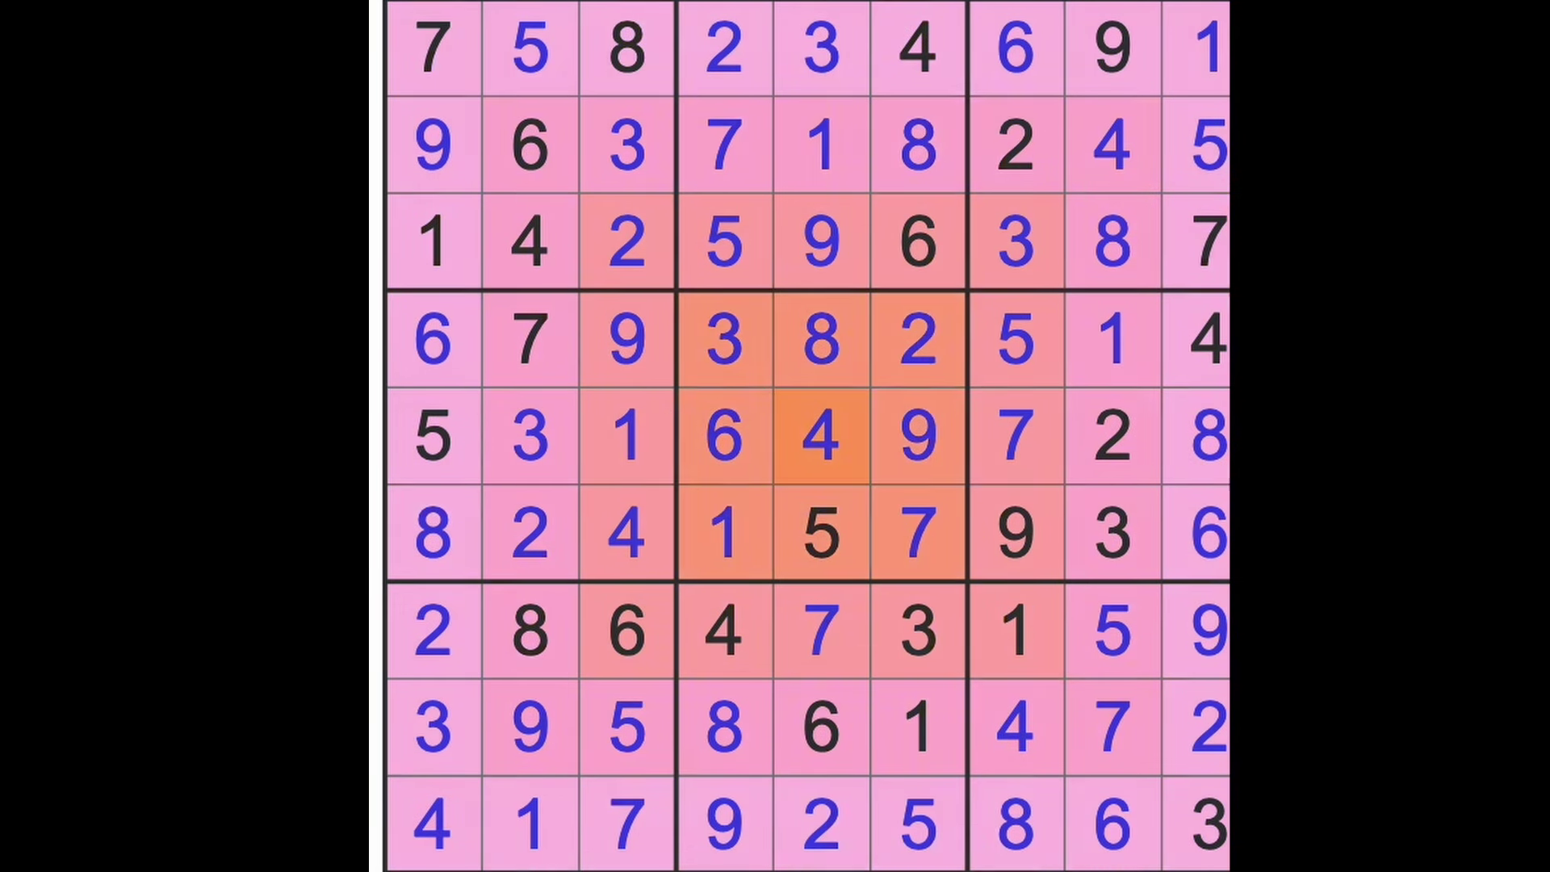